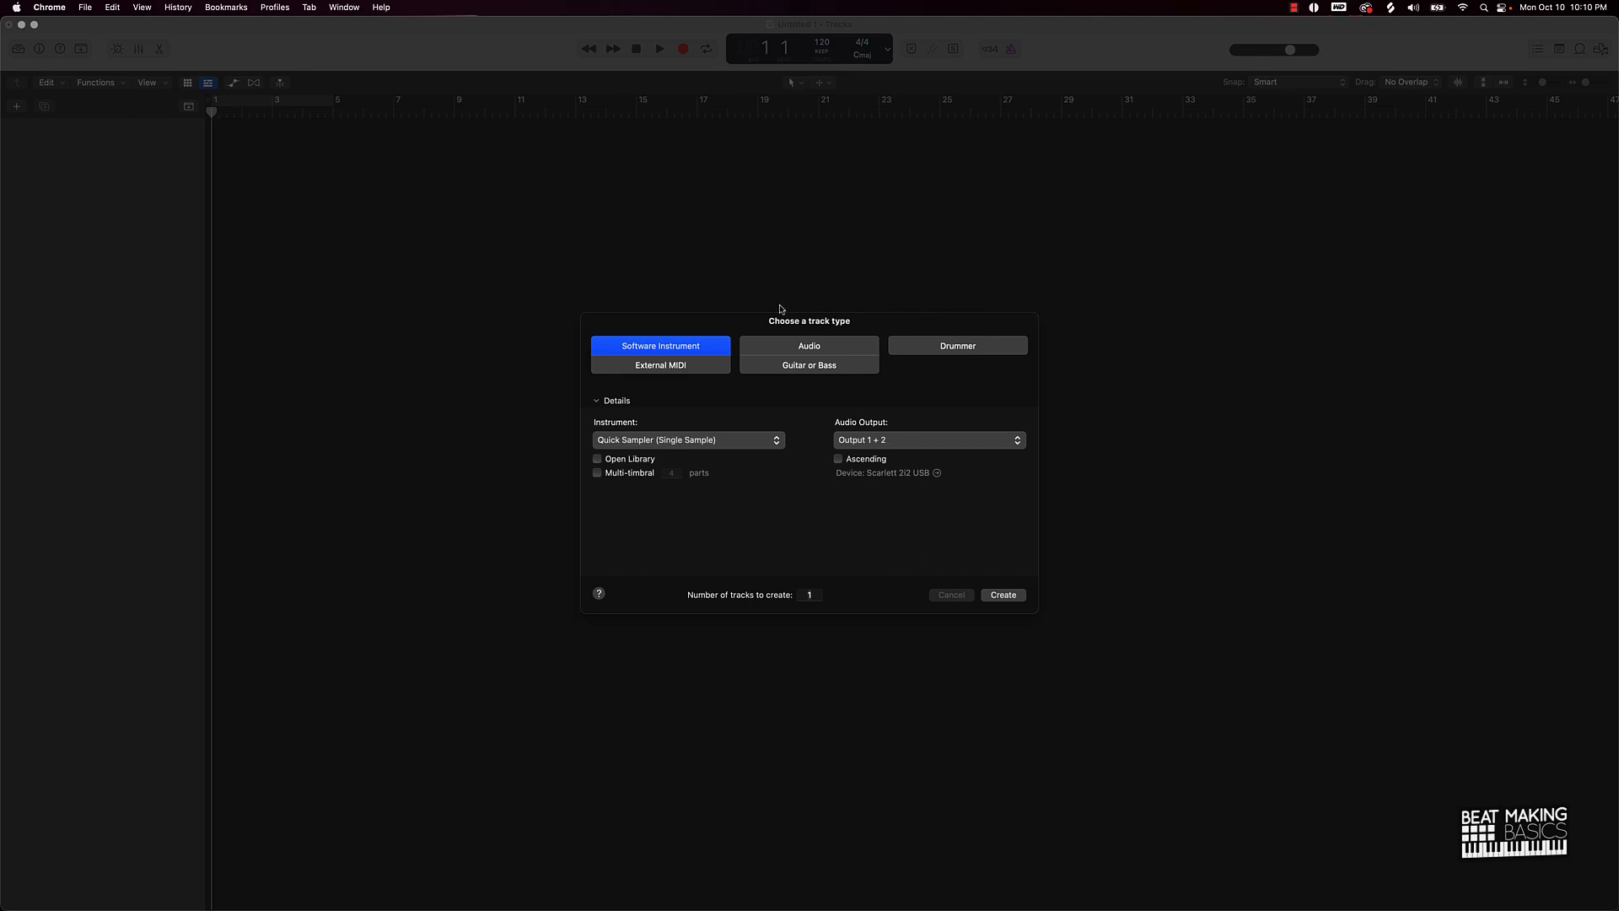
Step: Create a software instrument track using Alchemy (Stereo) as its instrument
{"action": "left_click", "coordinate": [616, 439]}
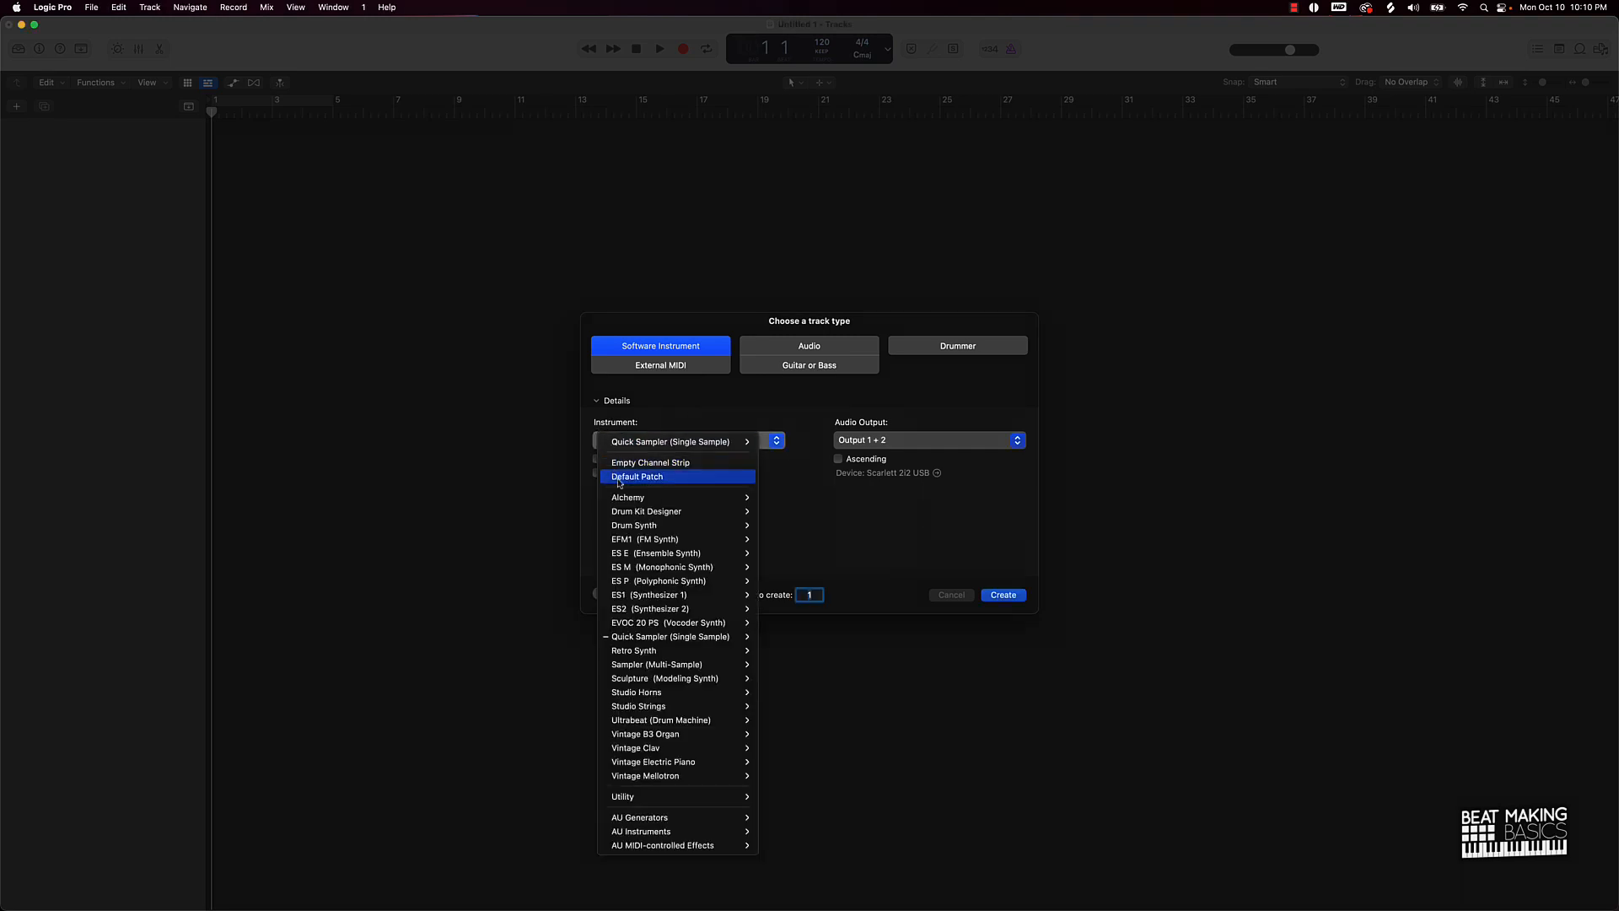
{"action": "mouse_move", "coordinate": [674, 498]}
{"action": "left_click", "coordinate": [778, 498]}
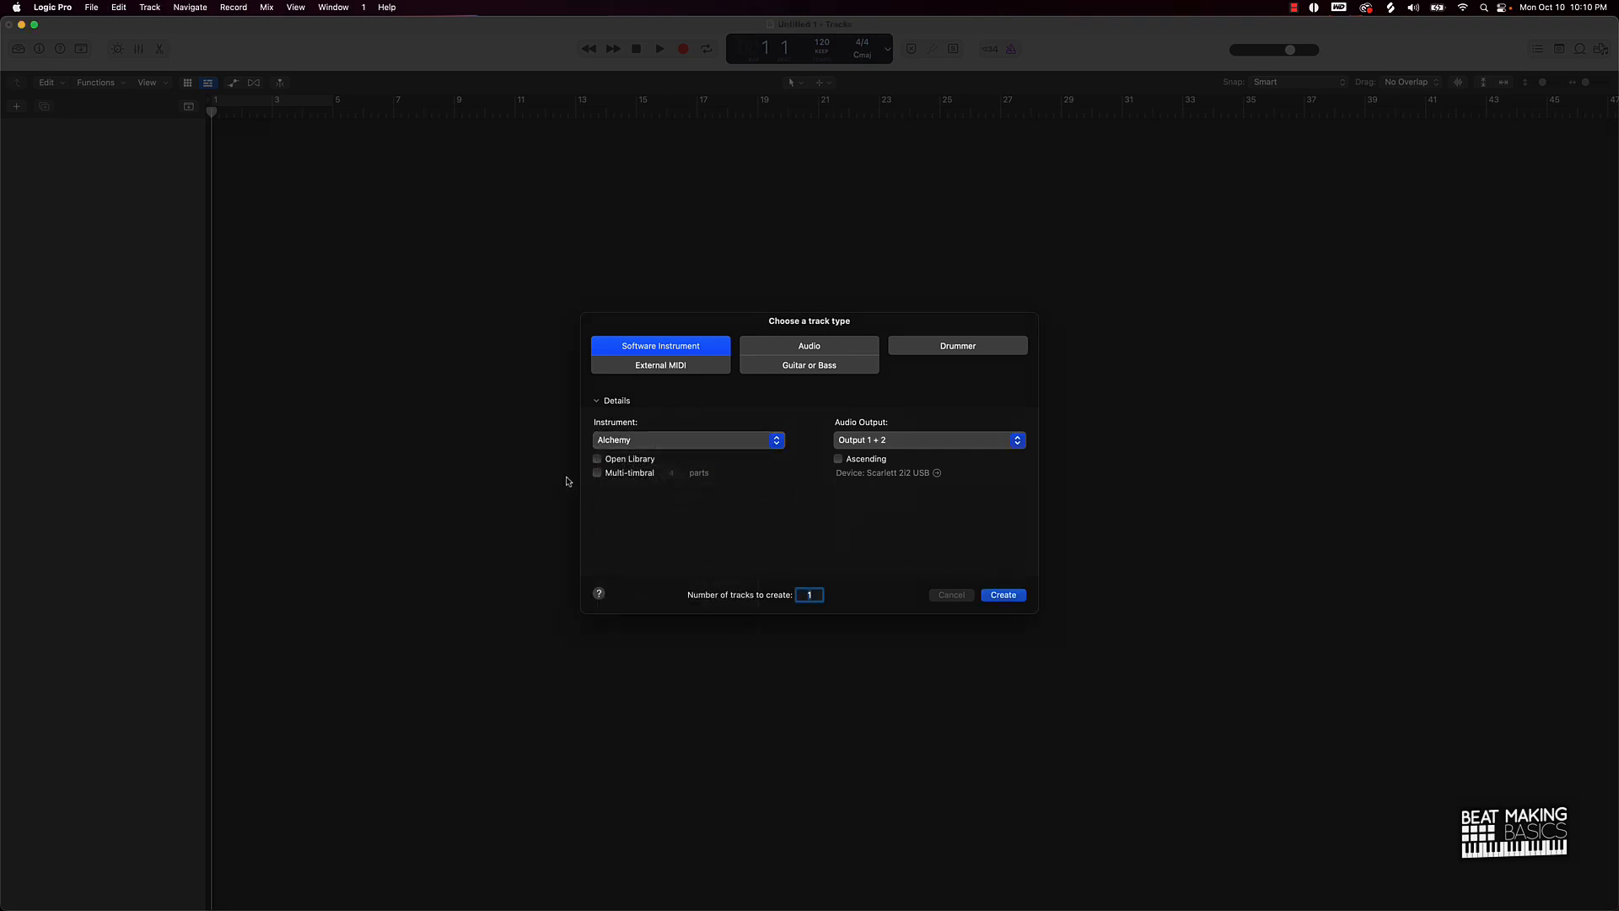
{"action": "left_click", "coordinate": [1017, 595]}
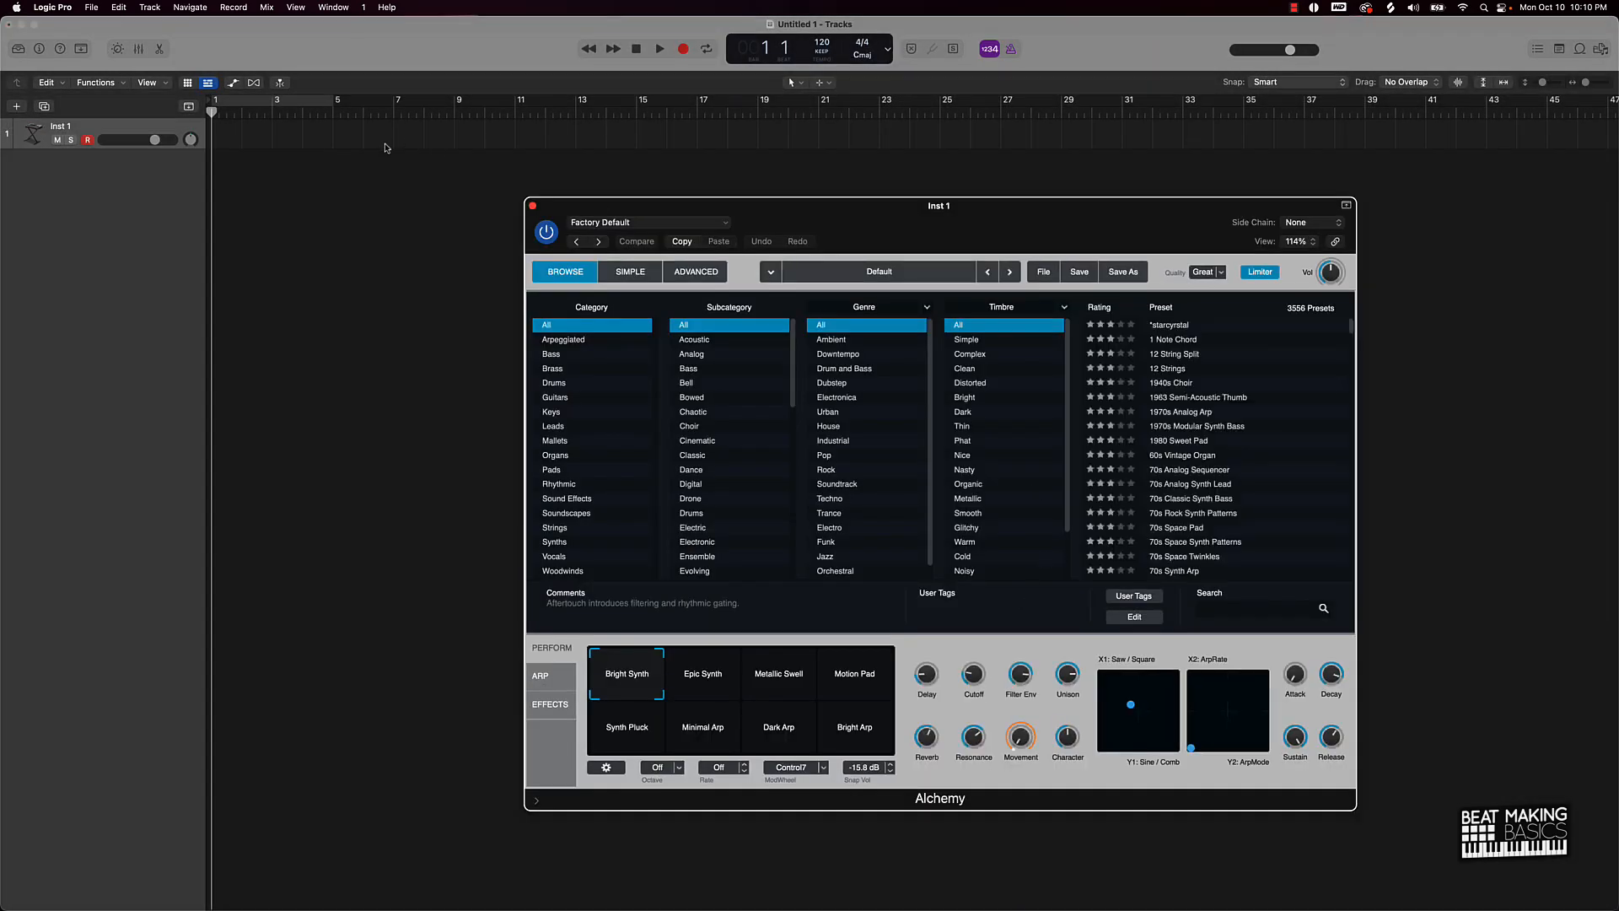
Step: Search Alchemy's presets for 'bass' and load the Jug Bass preset
{"action": "left_click_drag", "start_coordinate": [995, 205], "coordinate": [743, 168]}
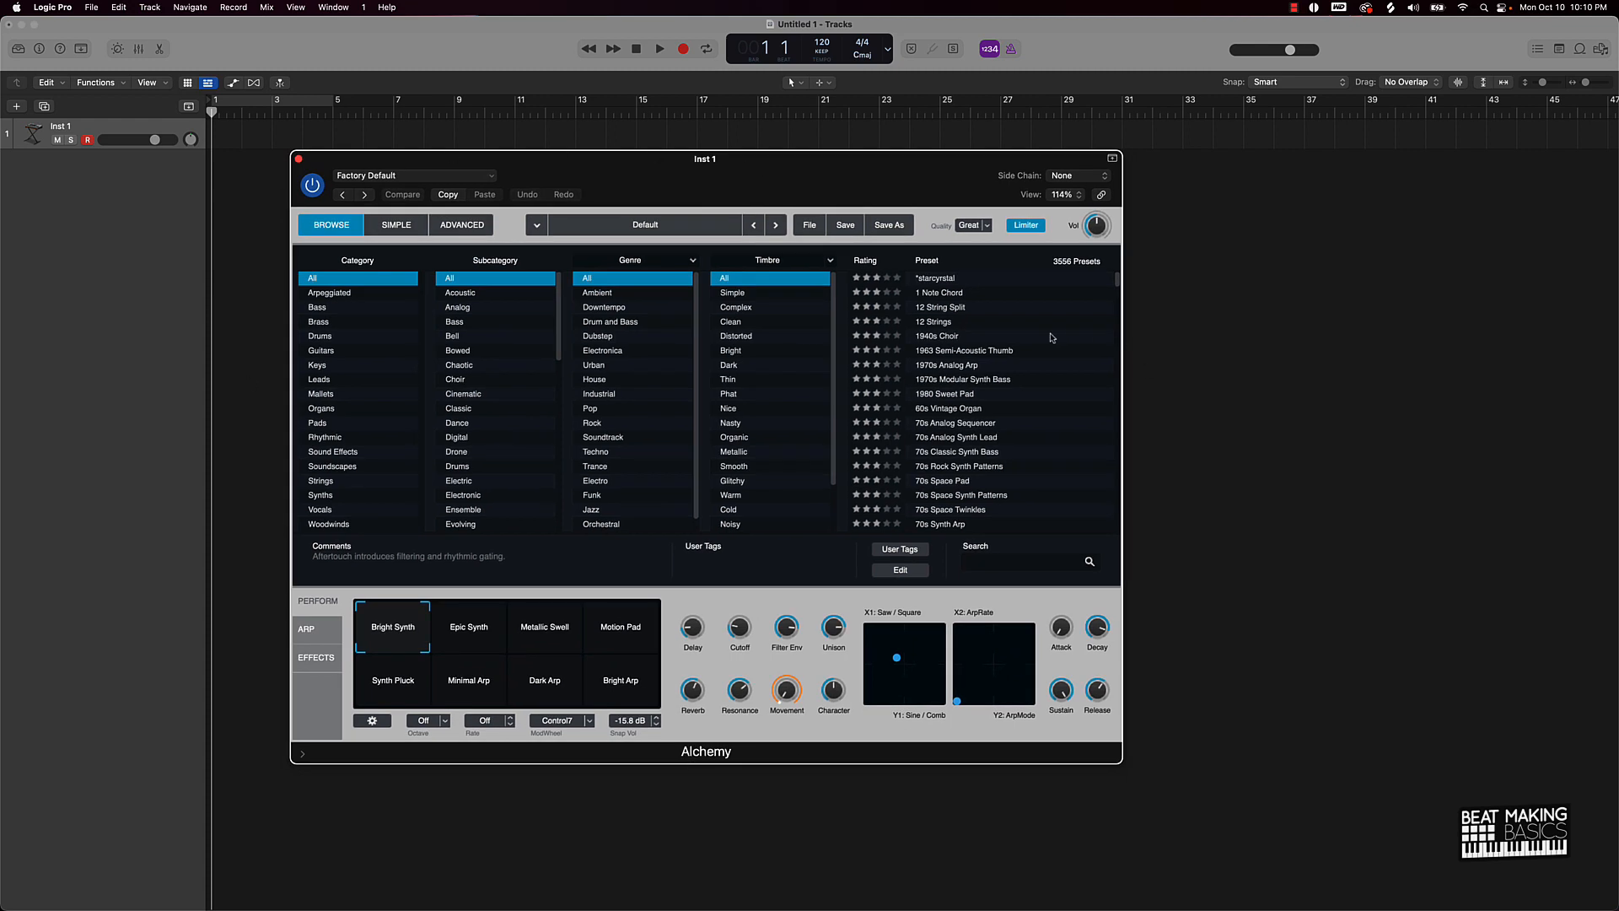
{"action": "scroll", "coordinate": [1025, 375], "scroll_direction": "down", "scroll_amount": 5}
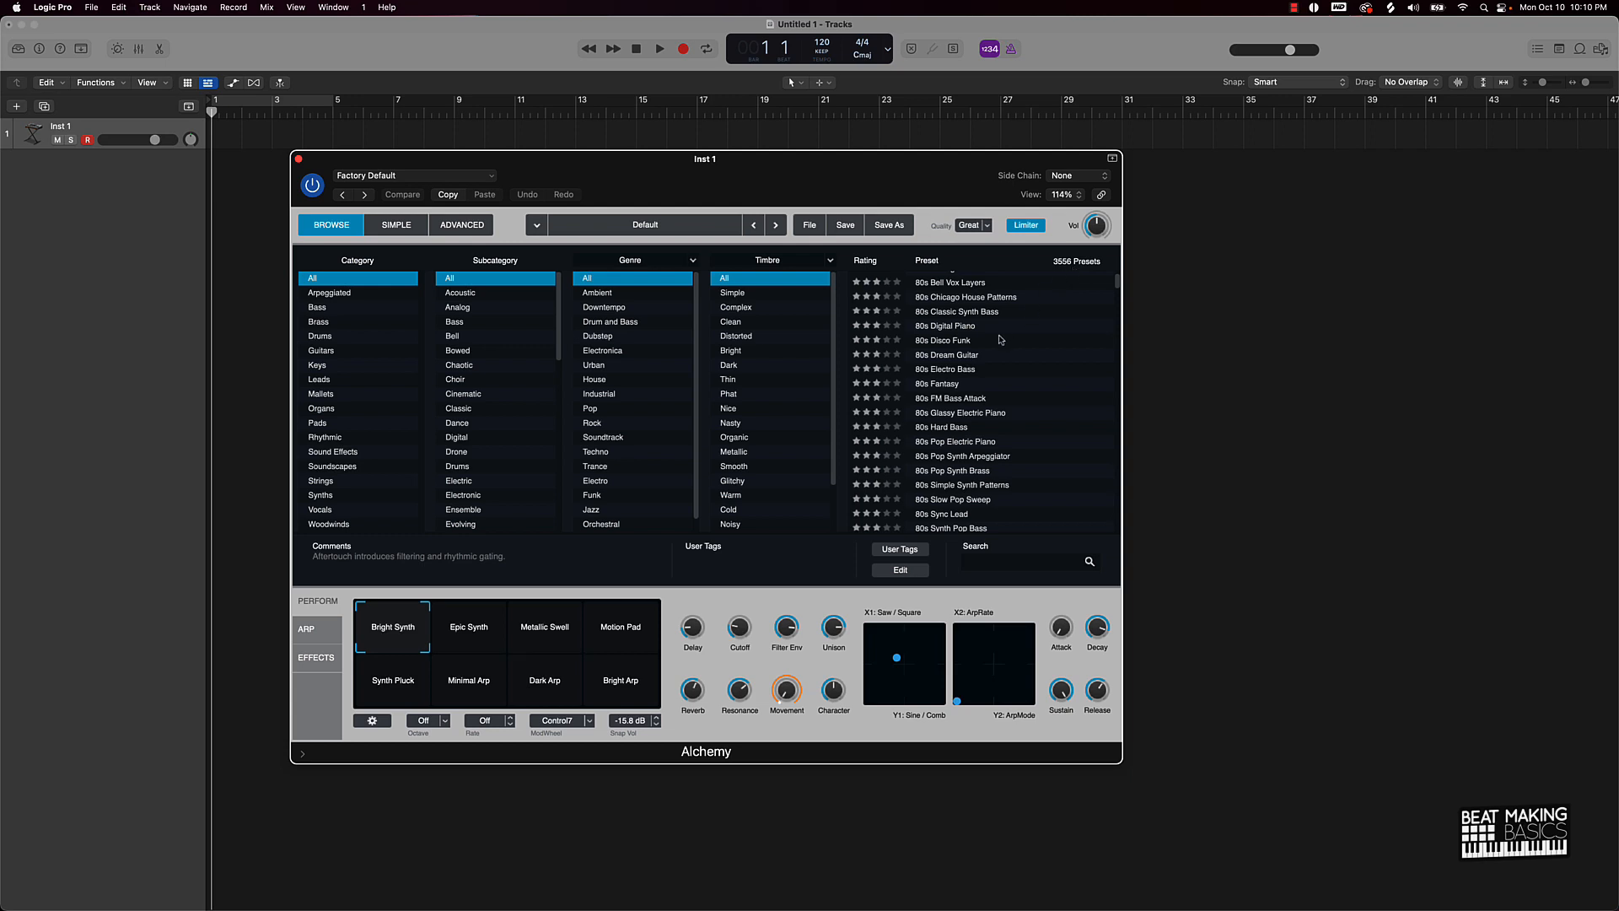
{"action": "scroll", "coordinate": [1001, 342], "scroll_direction": "up", "scroll_amount": 5}
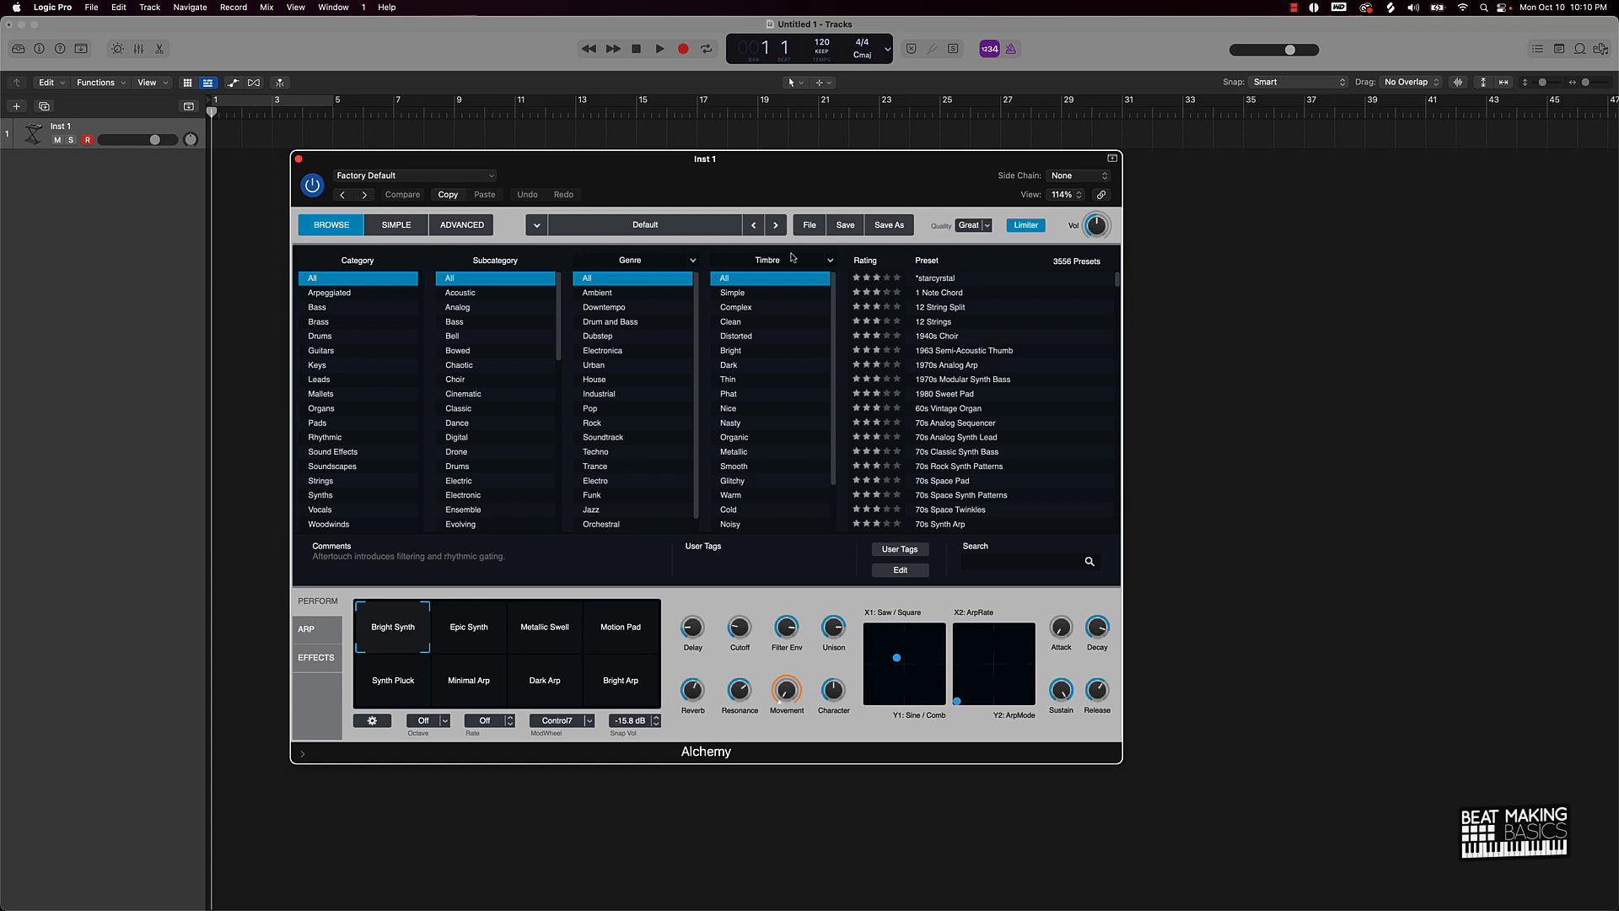
{"action": "left_click", "coordinate": [977, 560]}
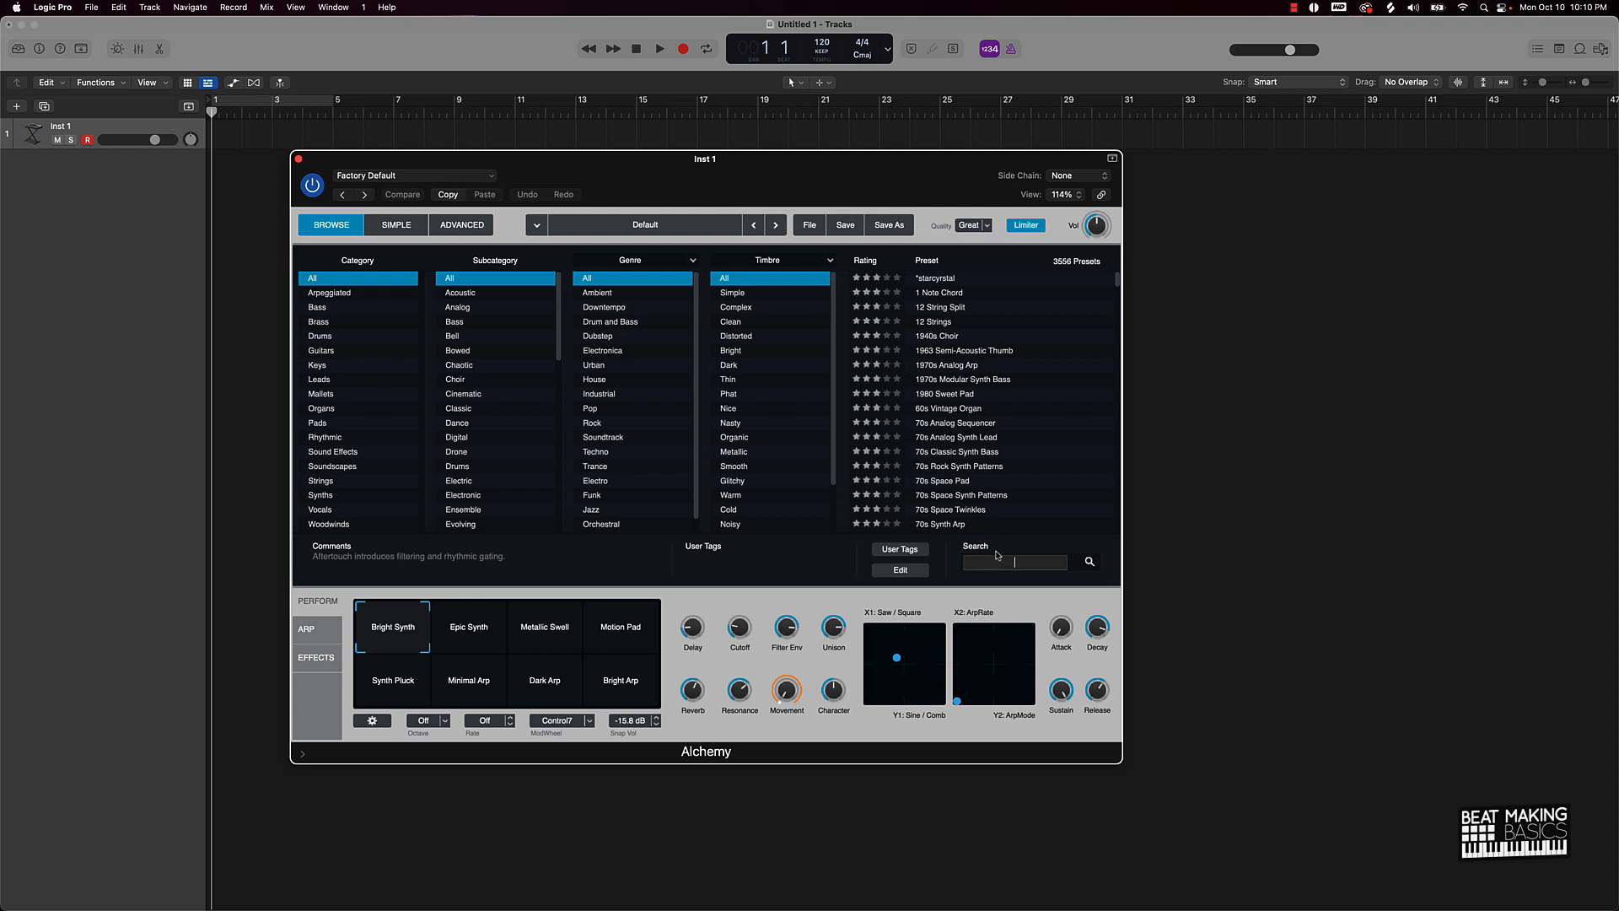
{"action": "type", "text": "bass"}
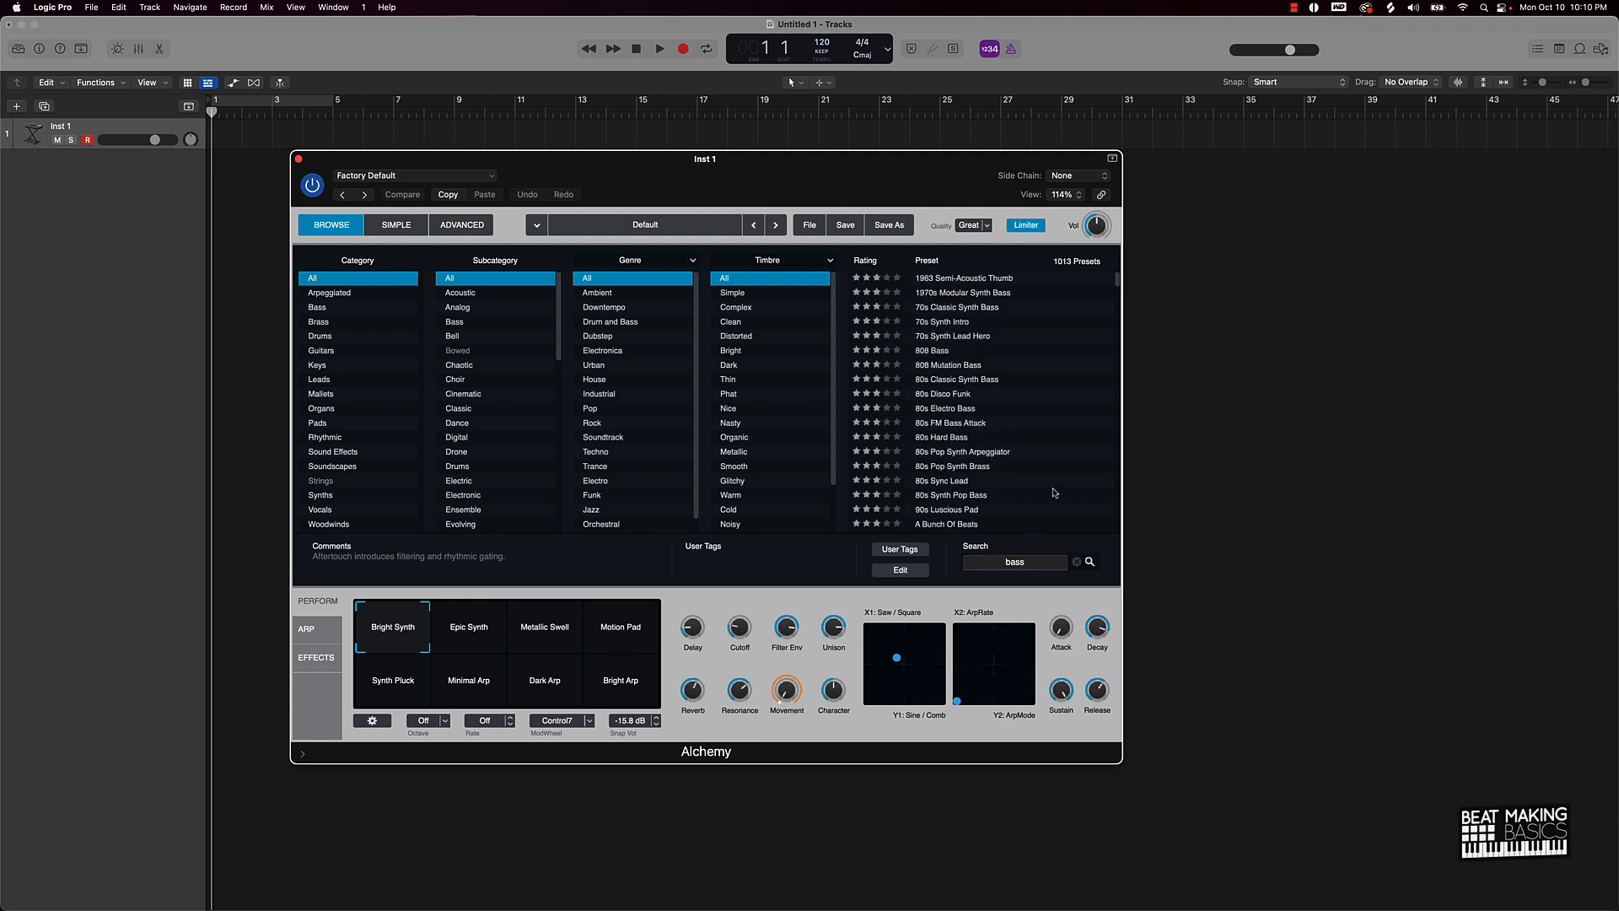
{"action": "scroll", "coordinate": [980, 437], "scroll_direction": "down", "scroll_amount": 5}
{"action": "scroll", "coordinate": [981, 437], "scroll_direction": "down", "scroll_amount": 15}
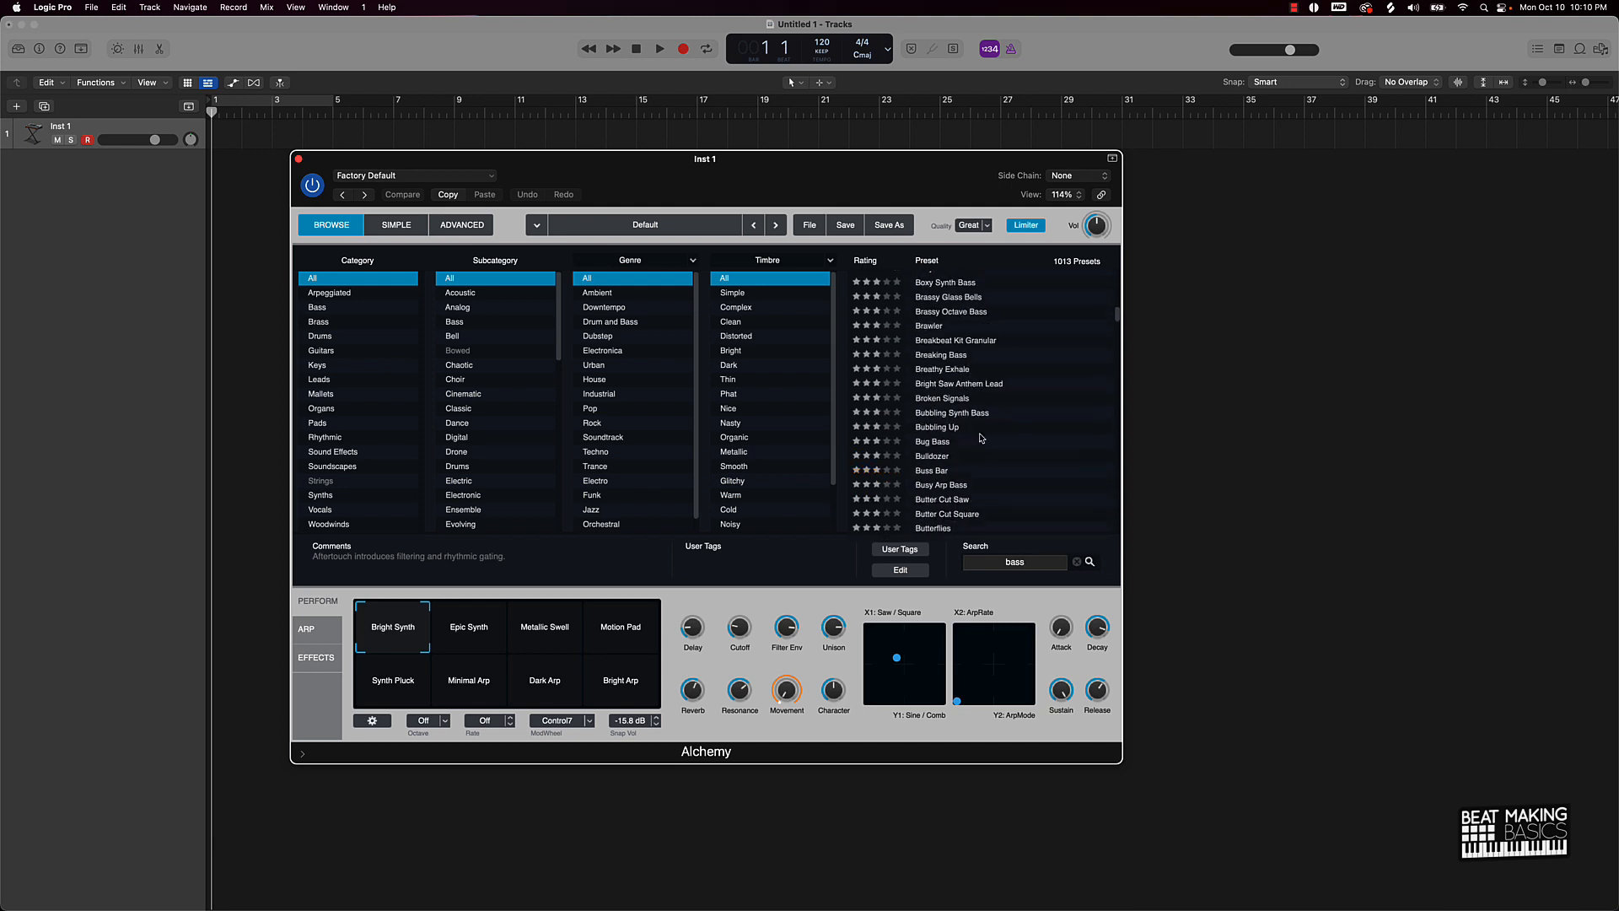
{"action": "scroll", "coordinate": [981, 438], "scroll_direction": "down", "scroll_amount": 15}
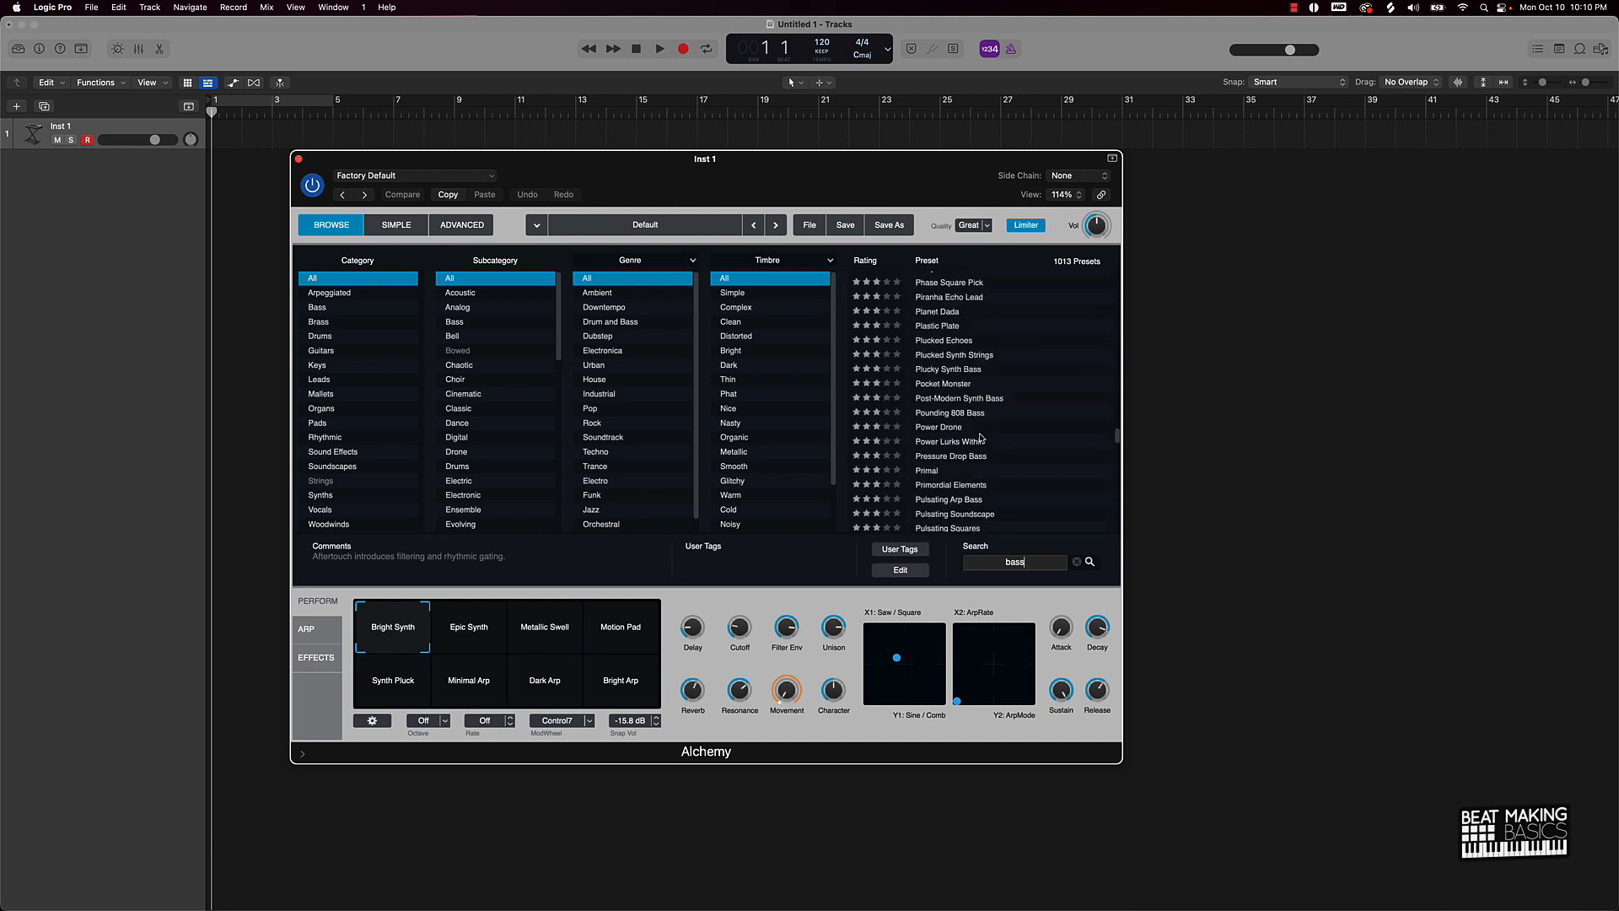
{"action": "scroll", "coordinate": [981, 438], "scroll_direction": "down", "scroll_amount": 15}
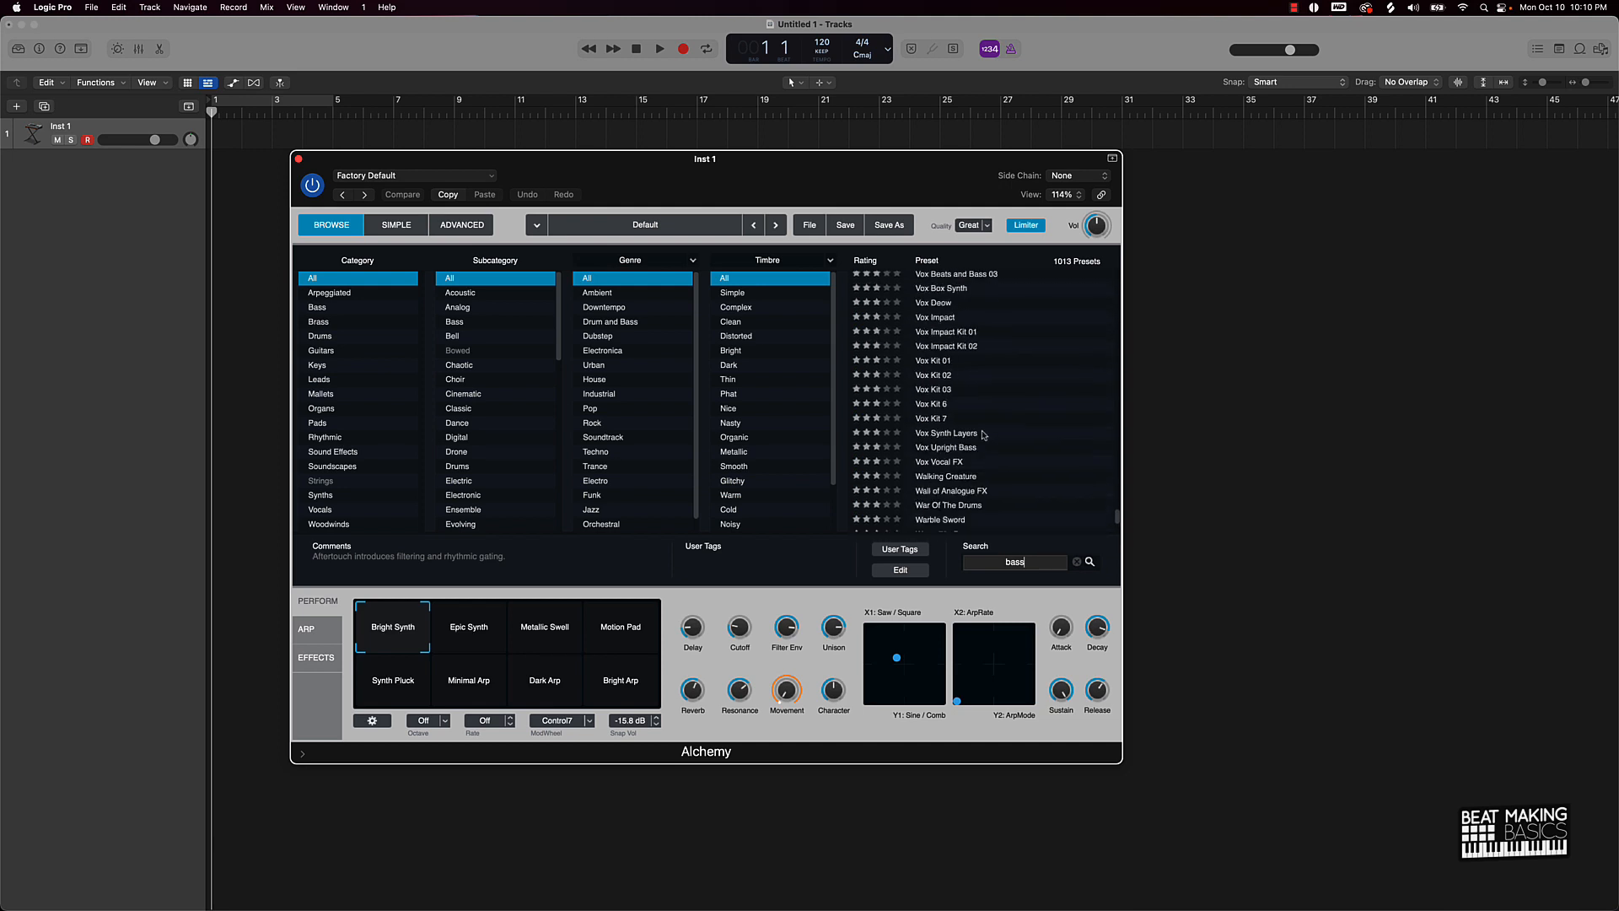
{"action": "scroll", "coordinate": [981, 438], "scroll_direction": "up", "scroll_amount": 15}
{"action": "left_click", "coordinate": [981, 438]}
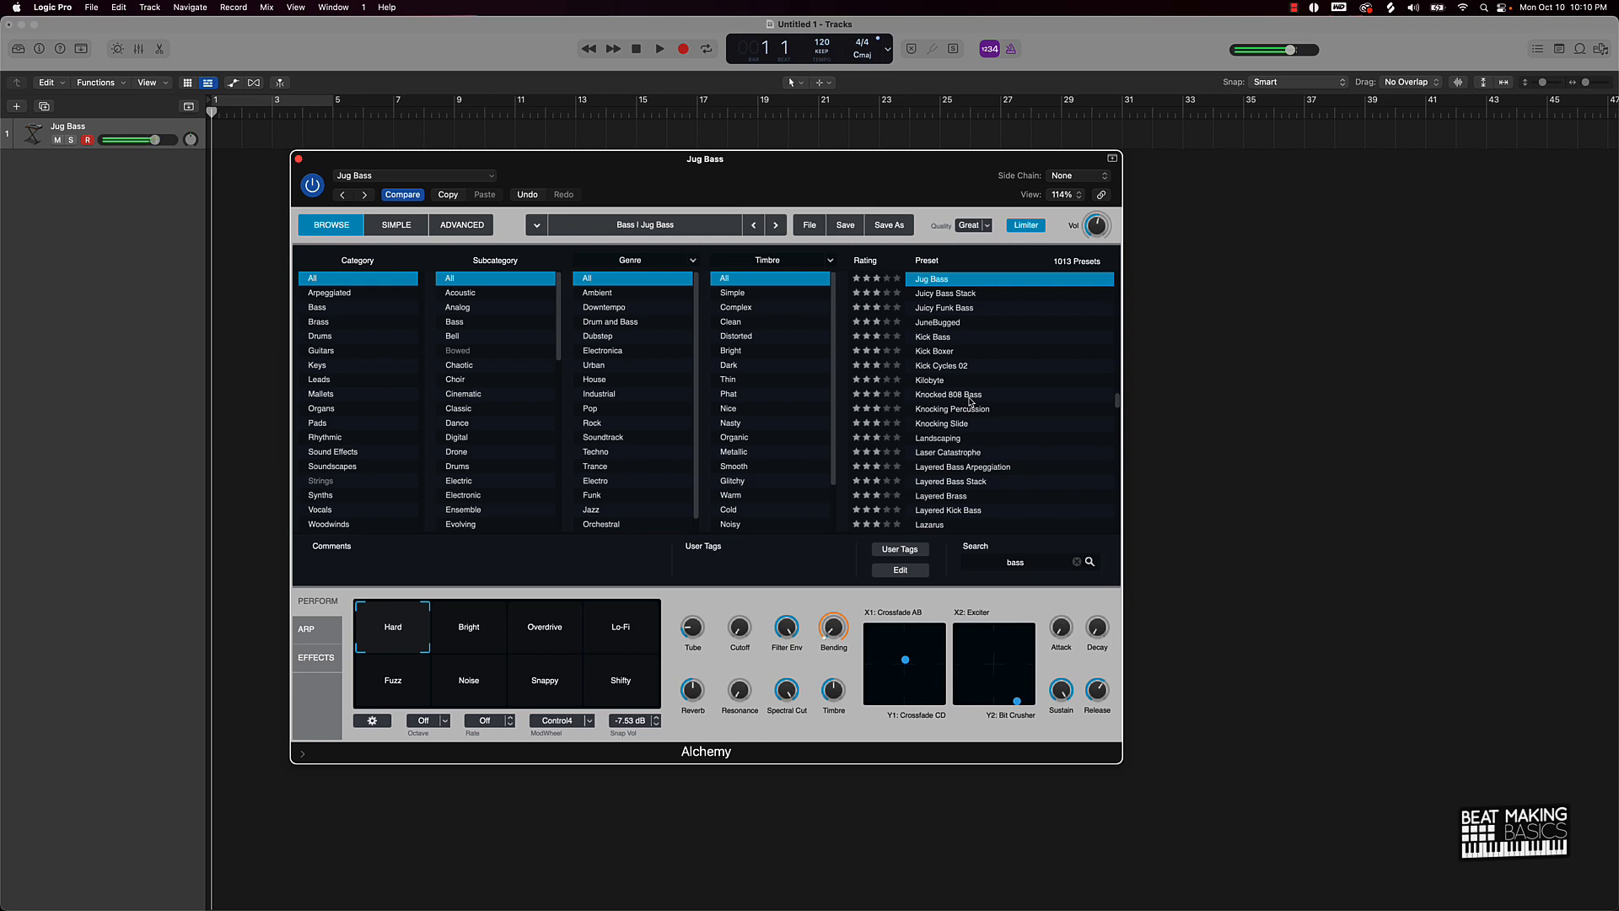
Step: Rate the Jug Bass preset five stars and close the Alchemy window
{"action": "scroll", "coordinate": [969, 403], "scroll_direction": "down", "scroll_amount": 2}
{"action": "scroll", "coordinate": [959, 376], "scroll_direction": "up", "scroll_amount": 14}
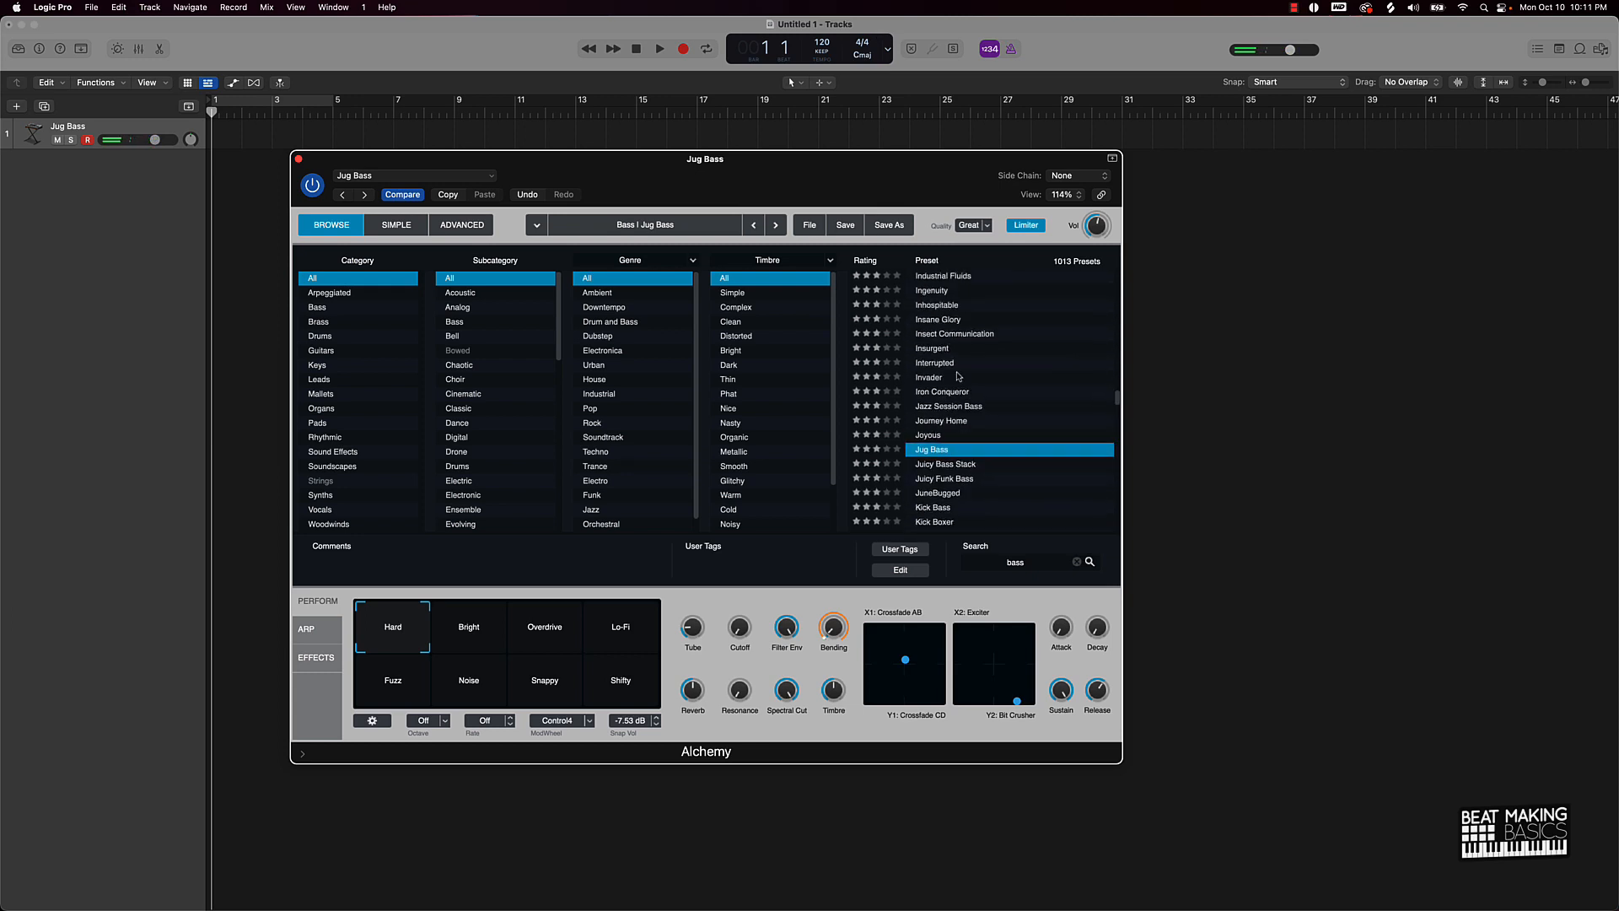
{"action": "scroll", "coordinate": [959, 376], "scroll_direction": "down", "scroll_amount": 1}
{"action": "left_click", "coordinate": [897, 430]}
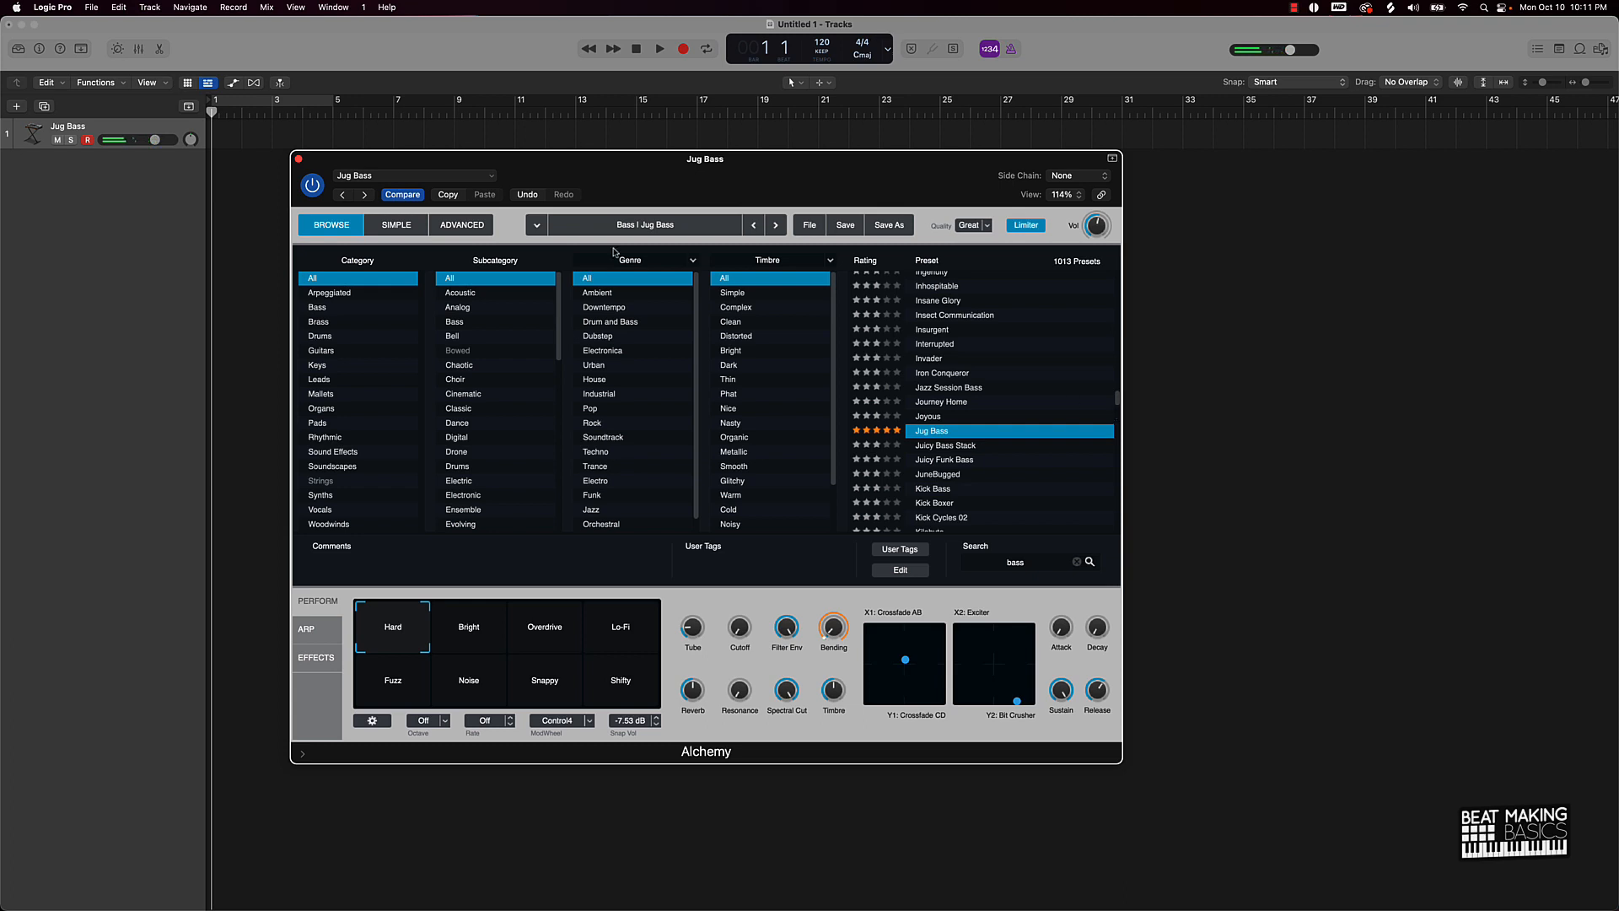
{"action": "left_click", "coordinate": [298, 159]}
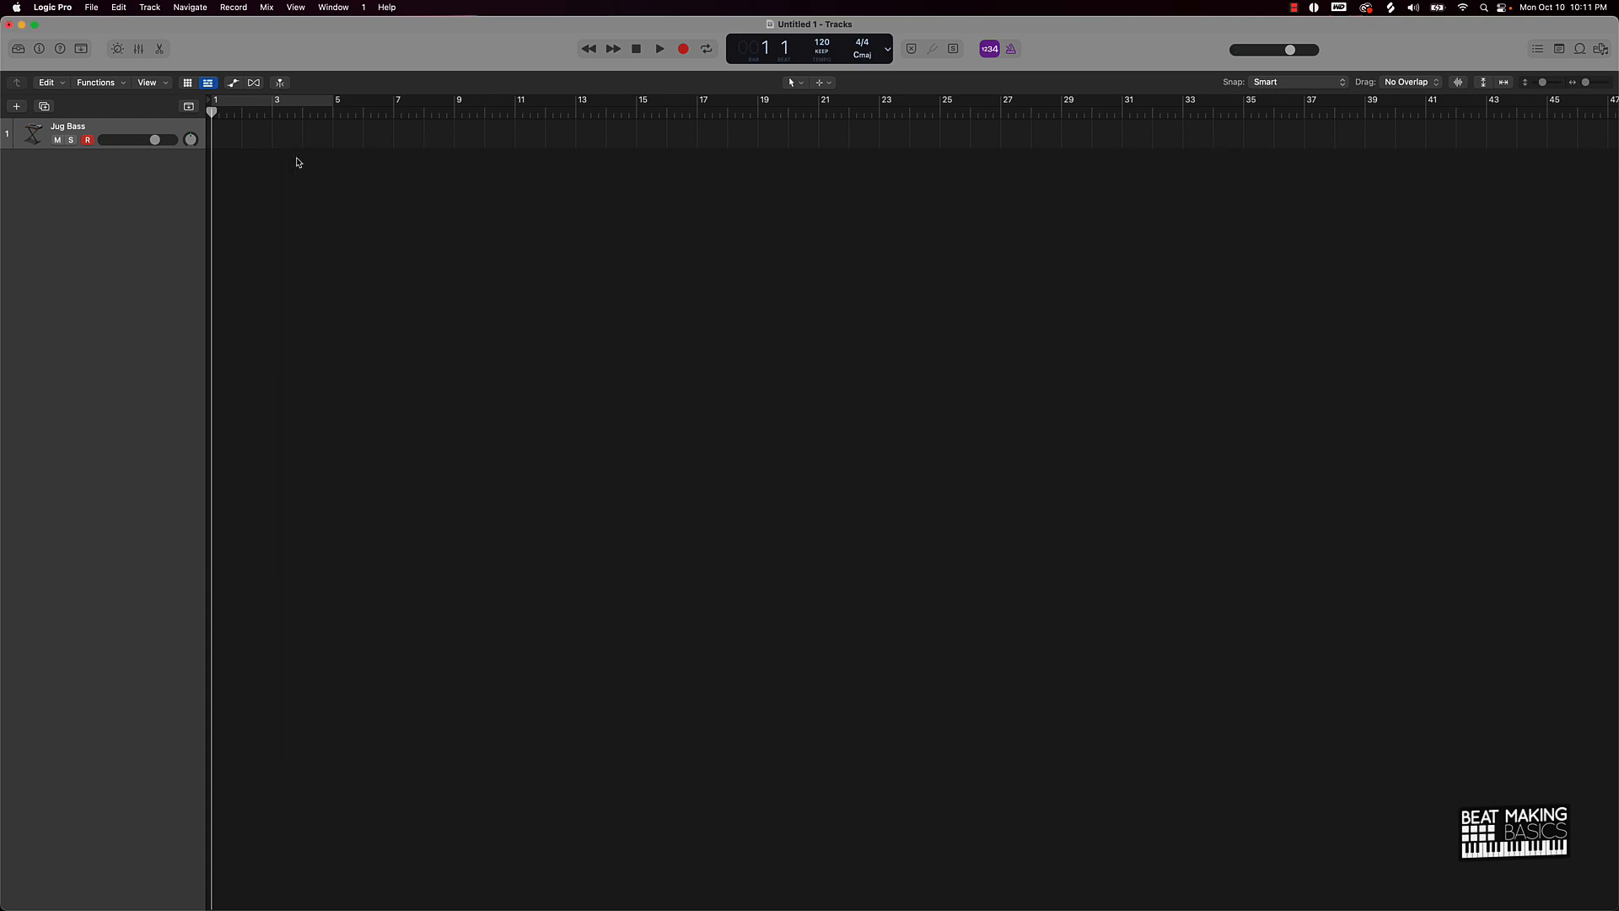
Step: Open Musical Typing with Cmd-K, switch to the piano Keyboard view, and center it
{"action": "key", "text": "super+k"}
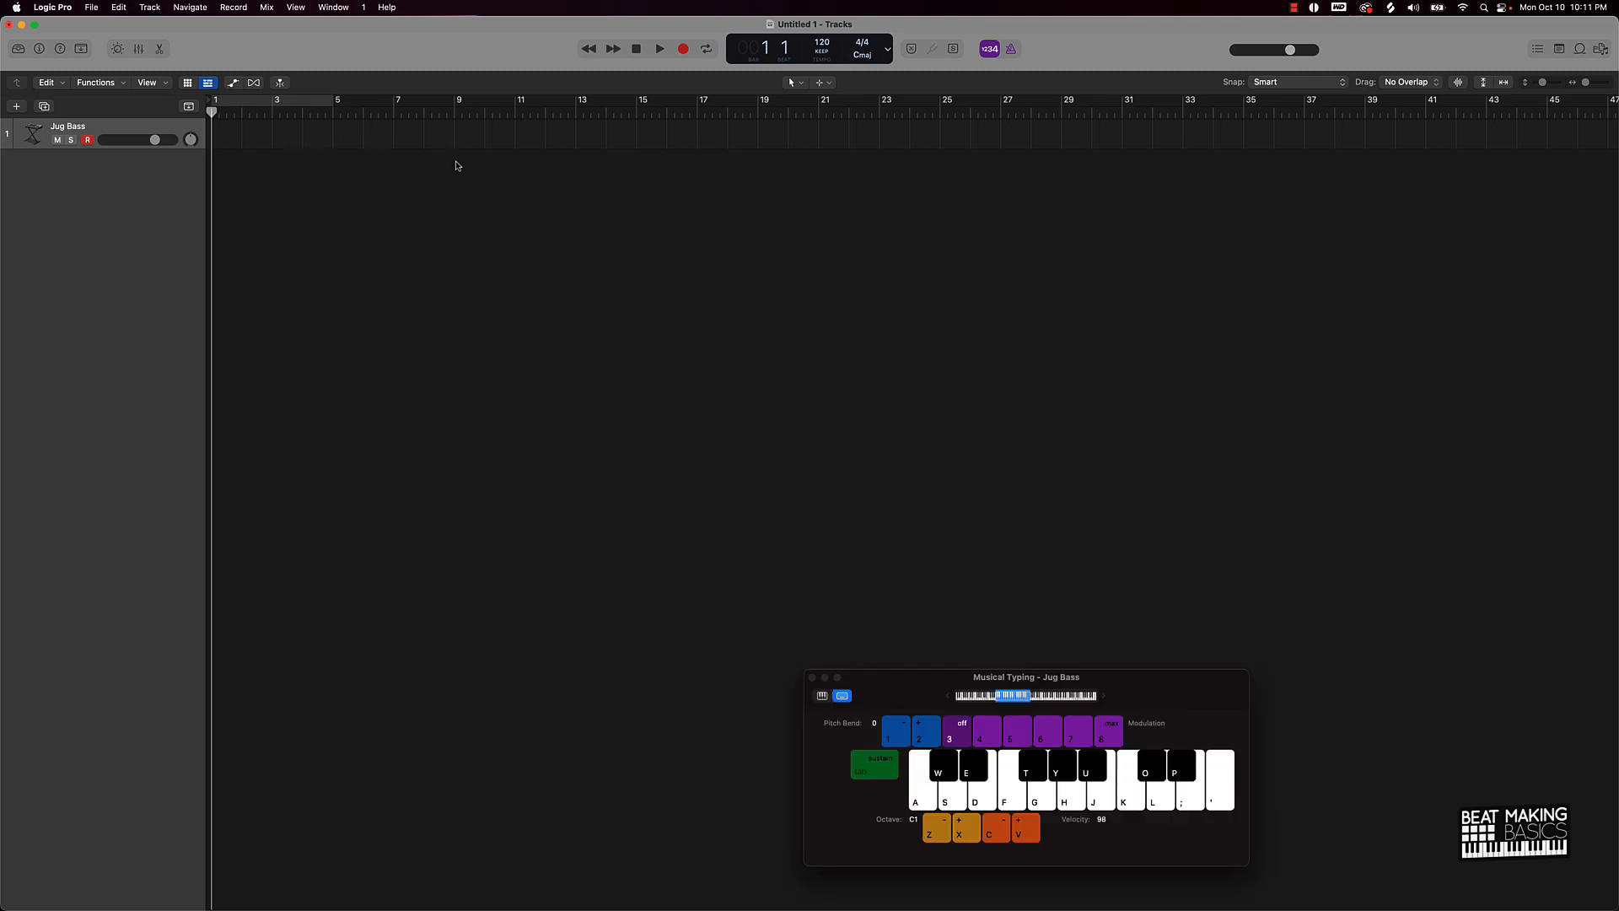
{"action": "left_click", "coordinate": [822, 695]}
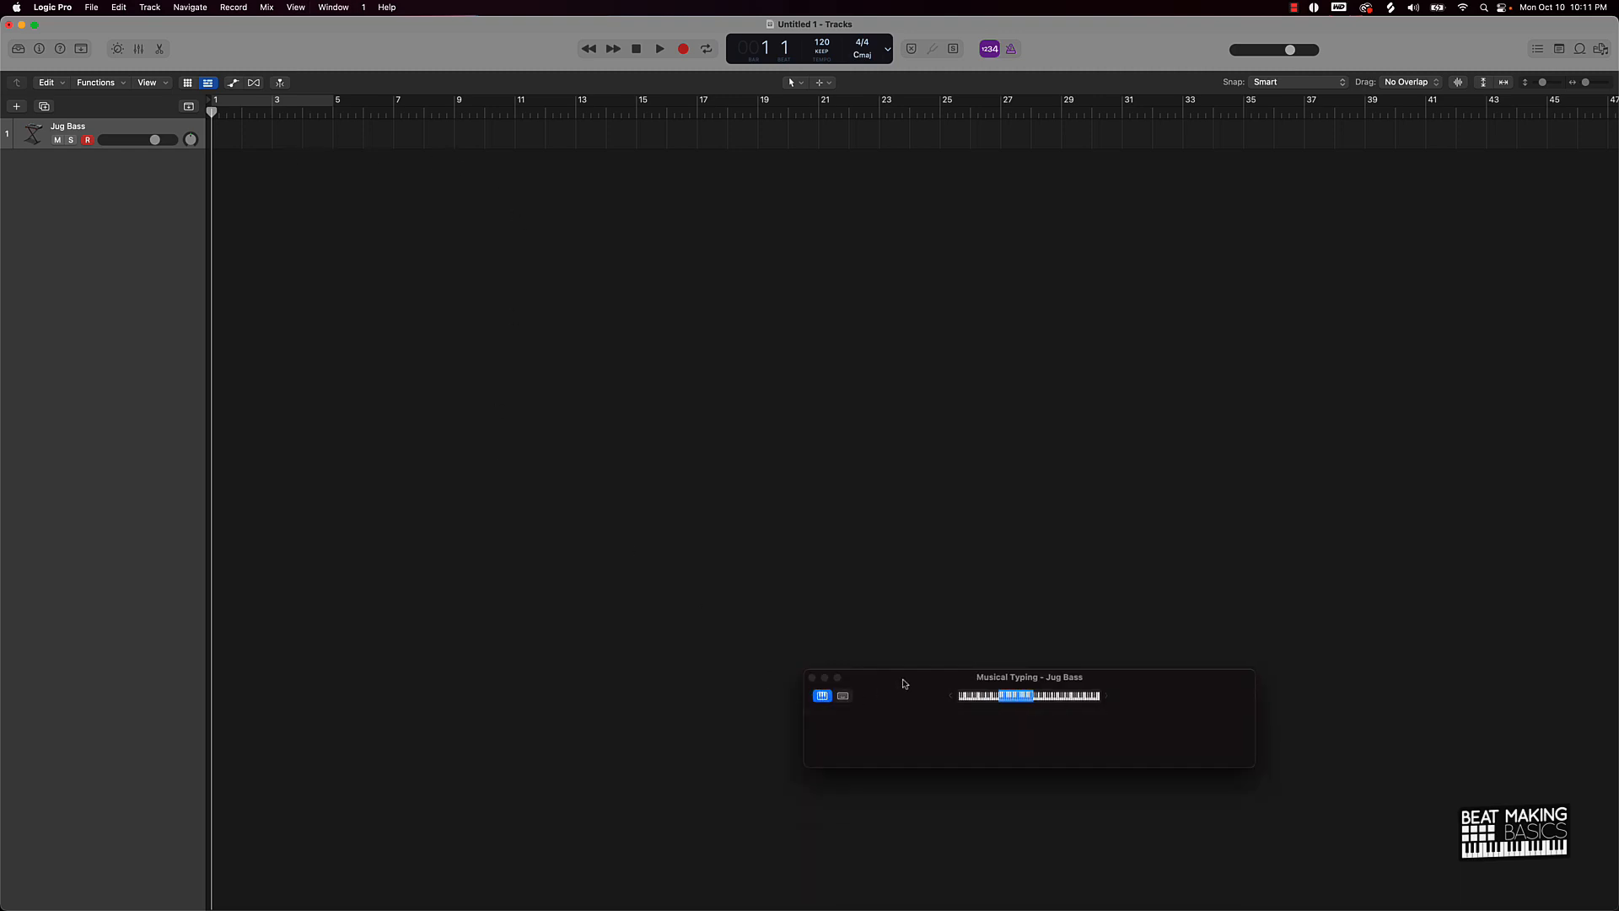
{"action": "left_click_drag", "start_coordinate": [929, 683], "coordinate": [762, 395]}
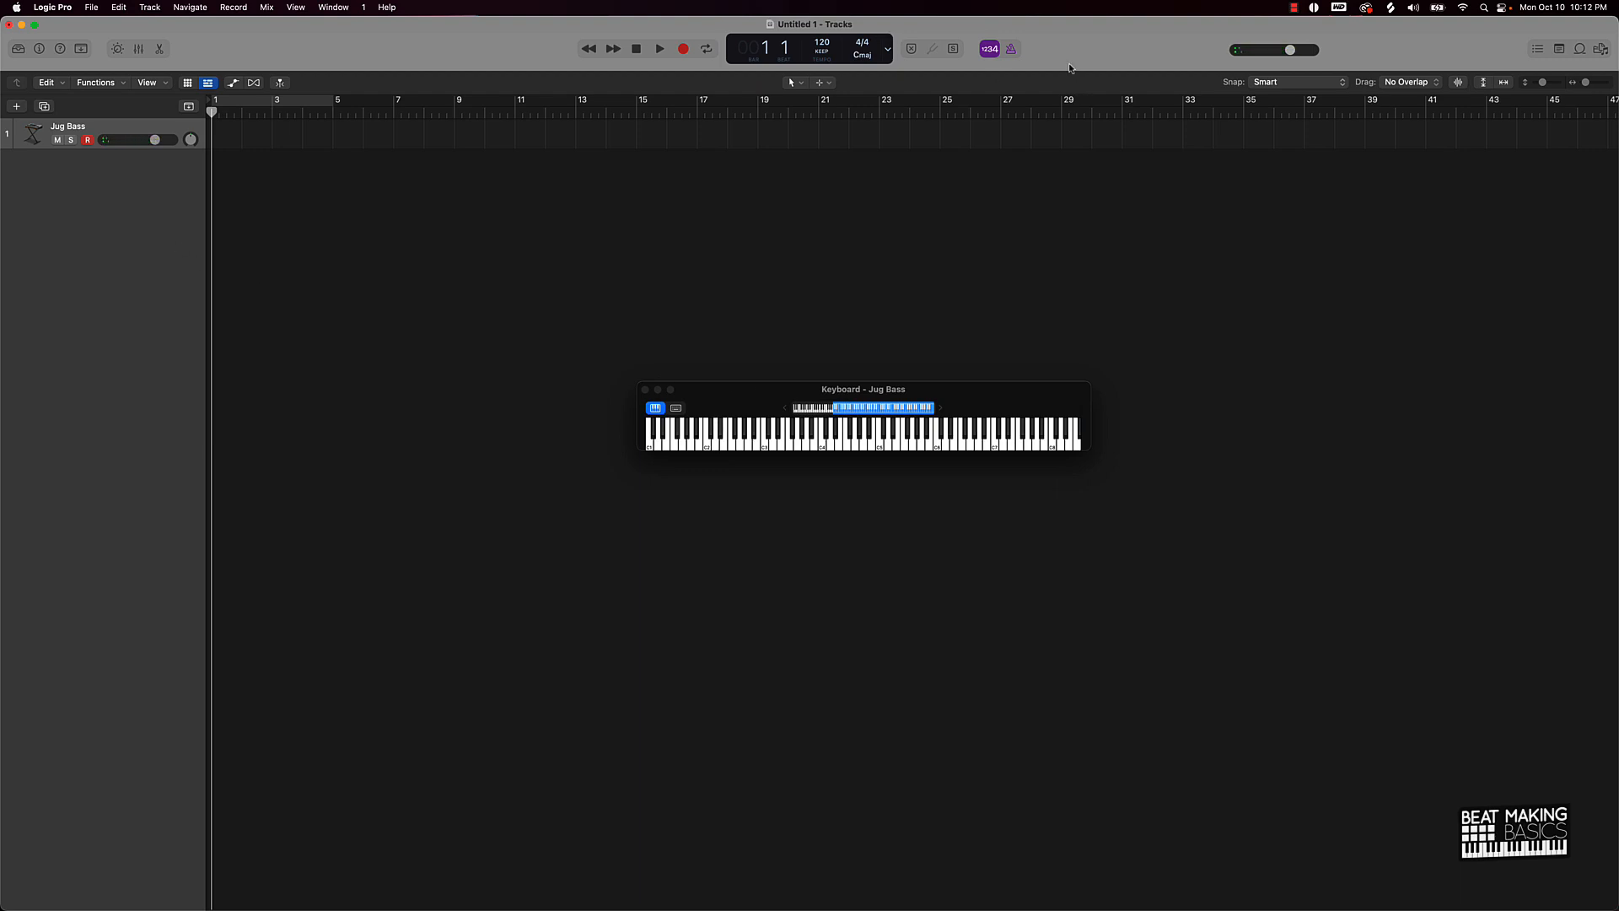
Step: With the metronome on, record a four-bar, three-note Jug Bass region at 115 BPM
{"action": "left_click", "coordinate": [1011, 49]}
{"action": "left_click", "coordinate": [660, 49]}
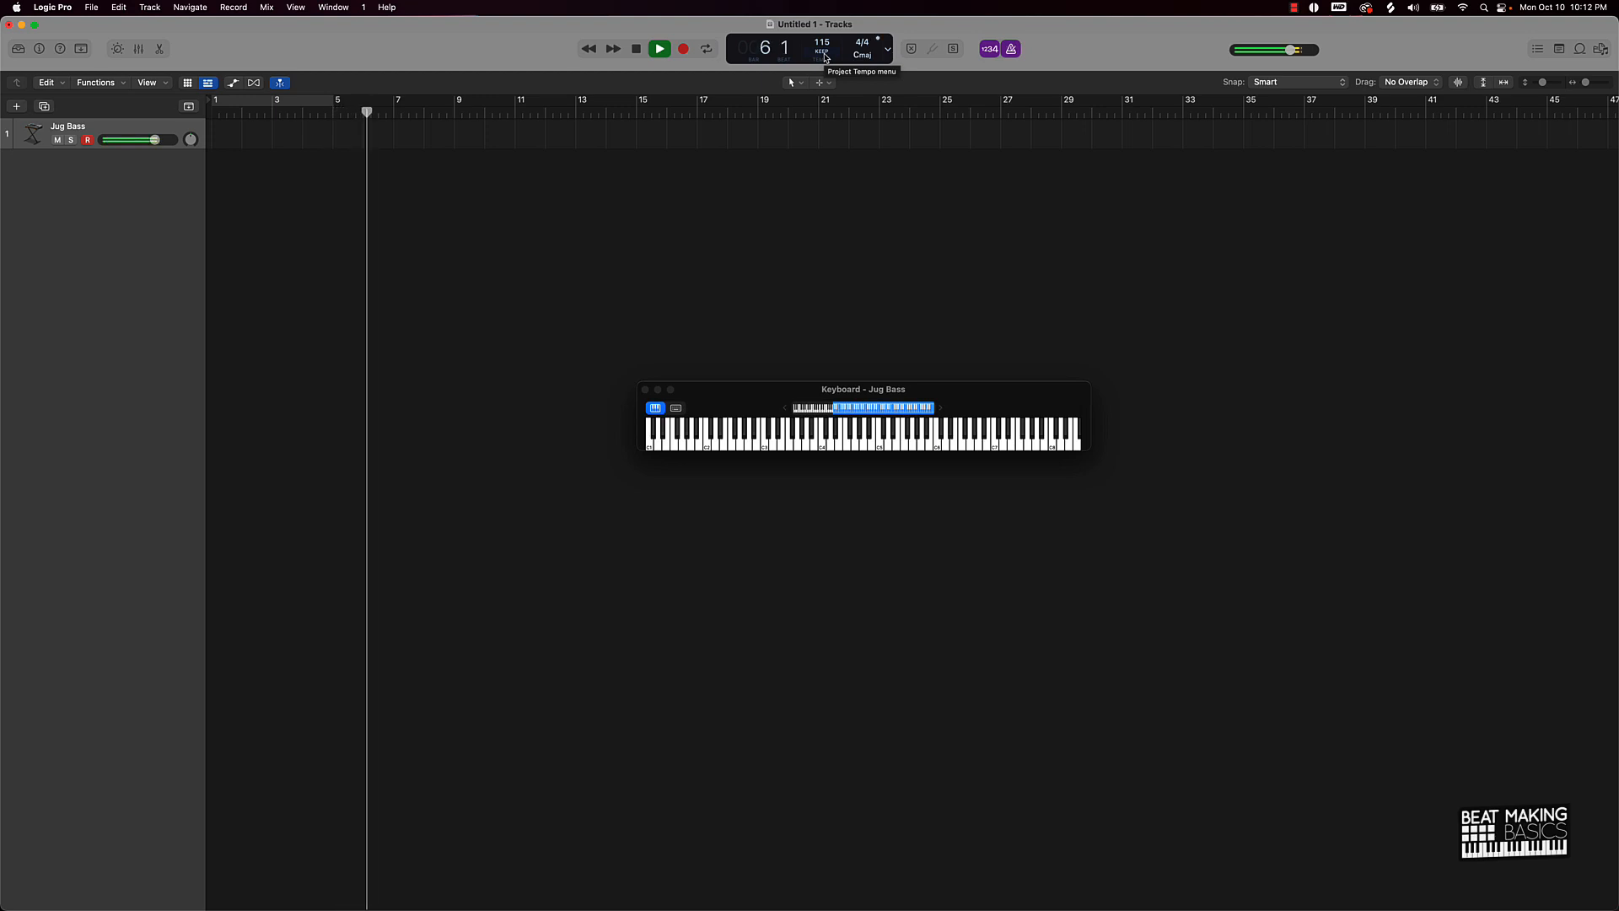
{"action": "key", "text": "space"}
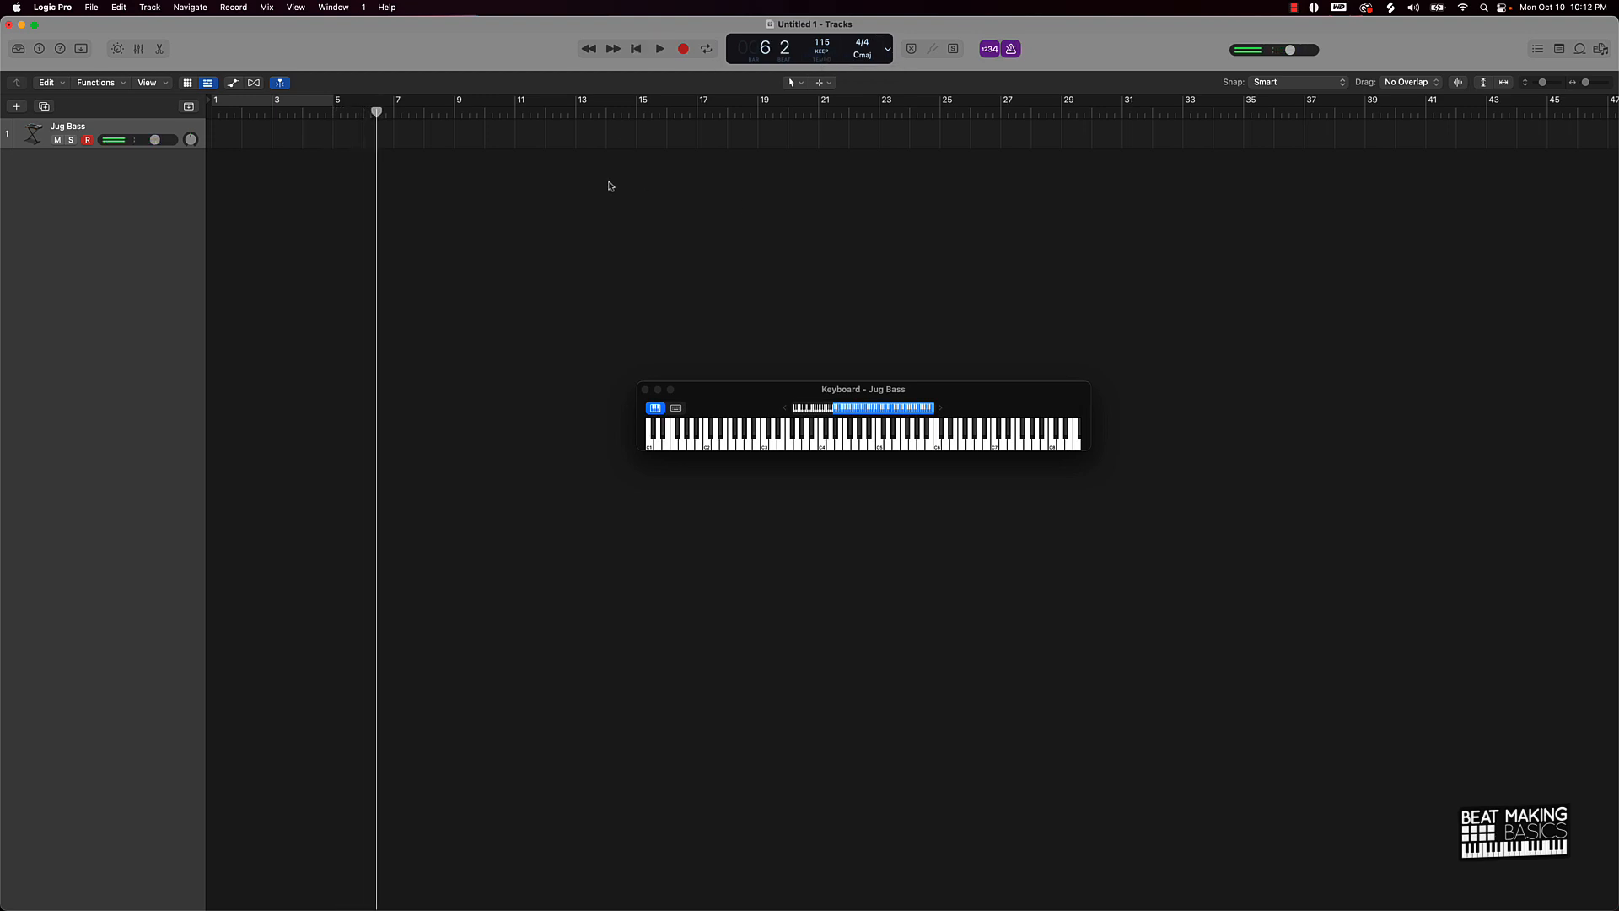
{"action": "key", "text": "Return"}
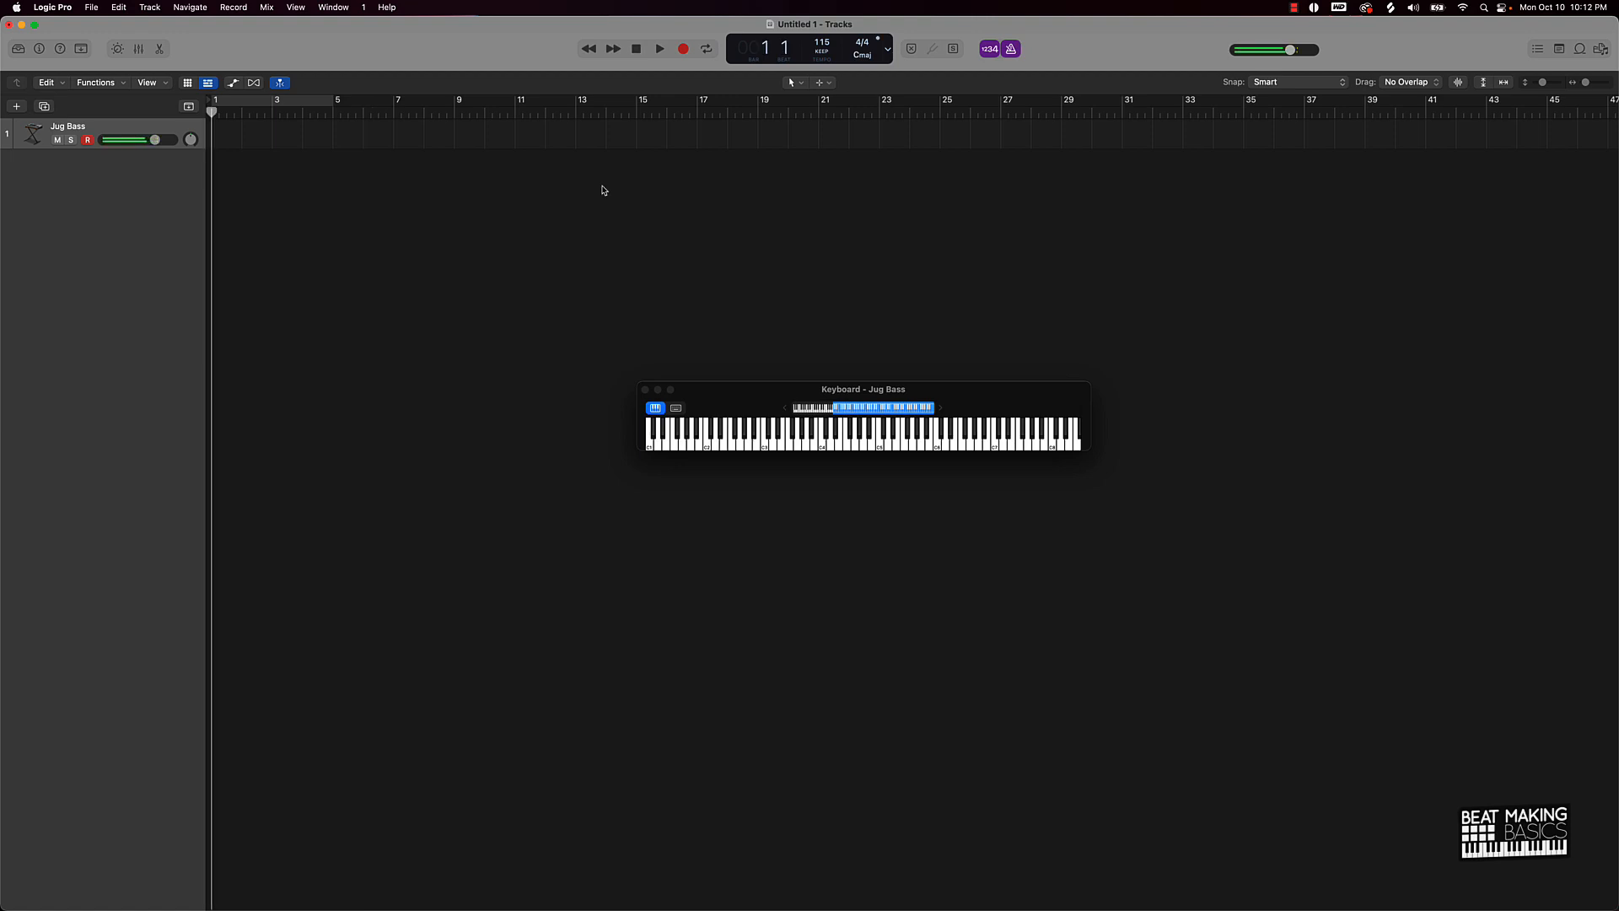
{"action": "key", "text": "r"}
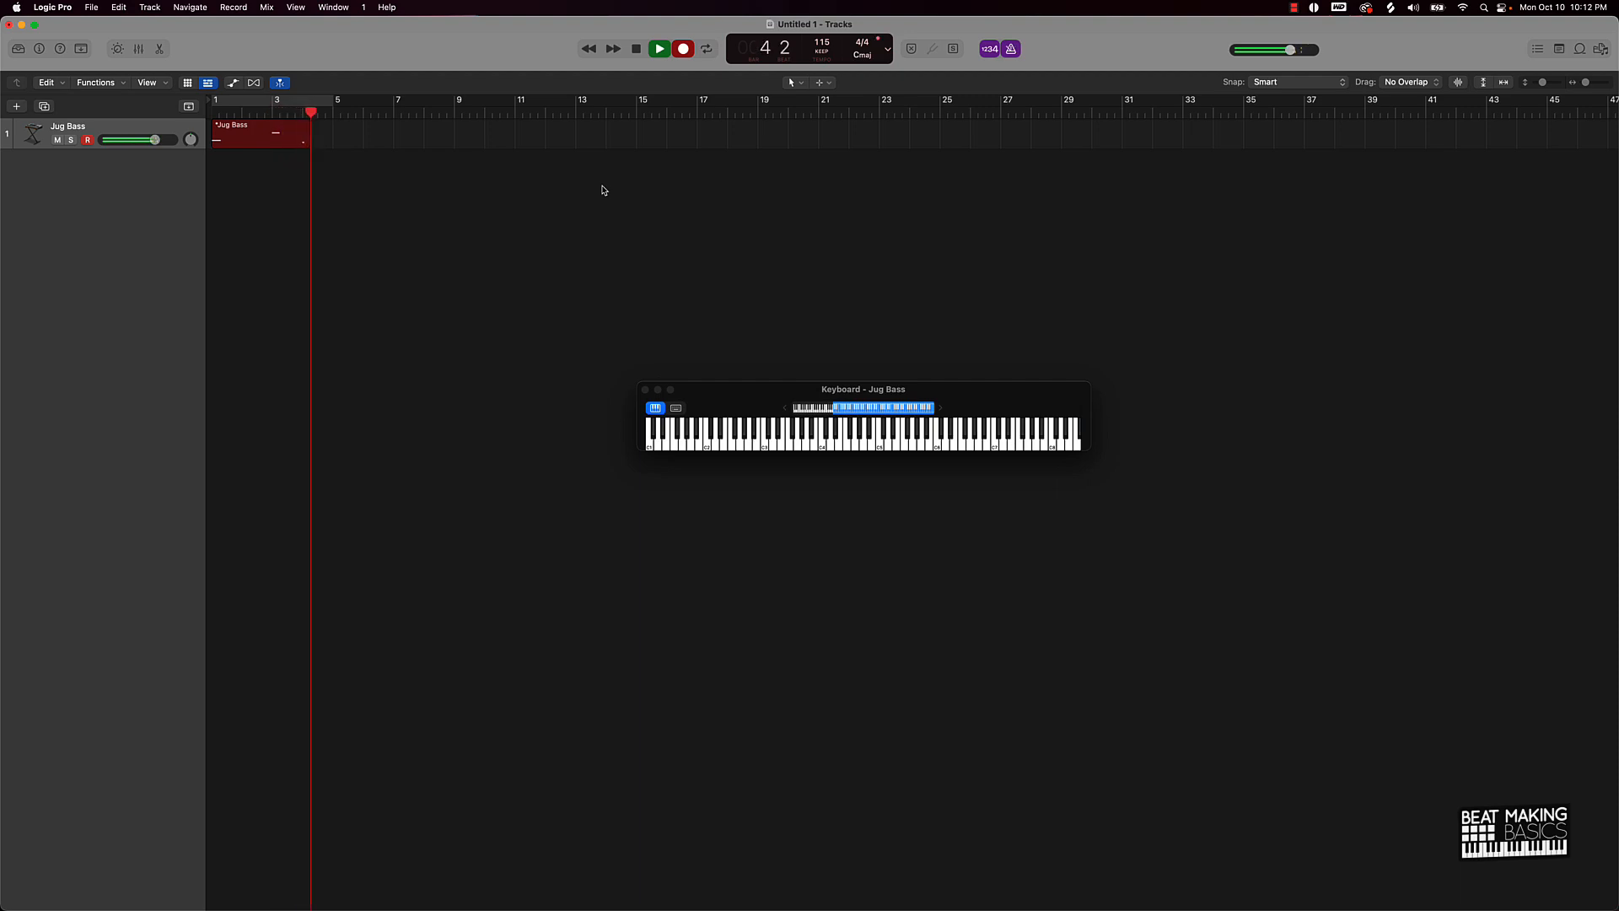
{"action": "key", "text": "space"}
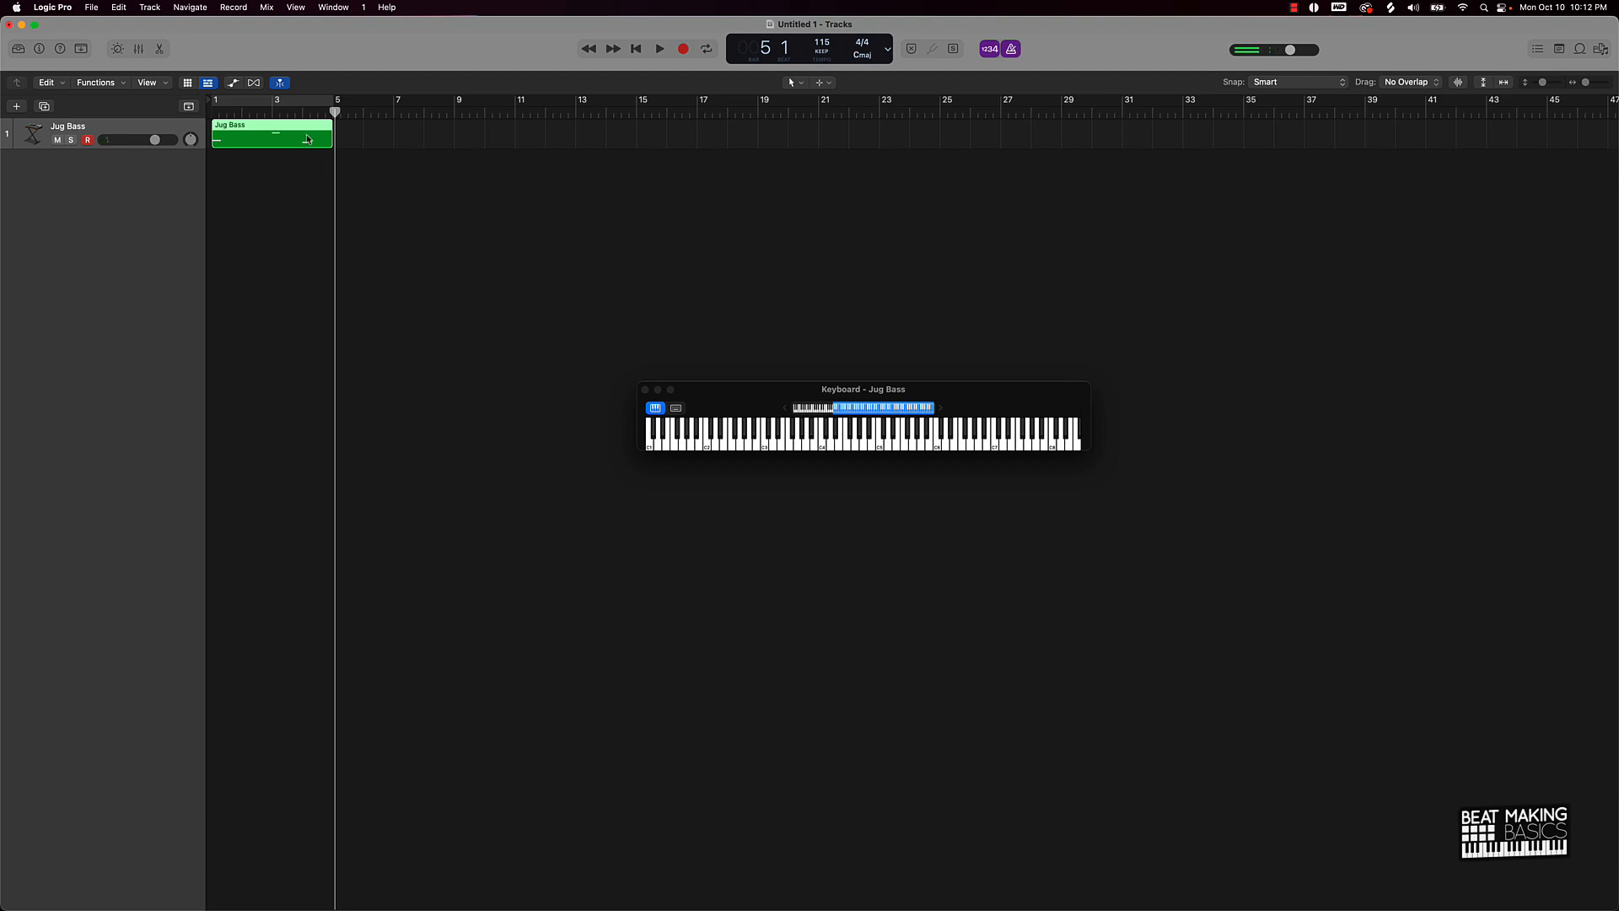
Step: Quantize the three notes to 1/16 and duplicate the Jug Bass region to bar 5
{"action": "key", "text": "e"}
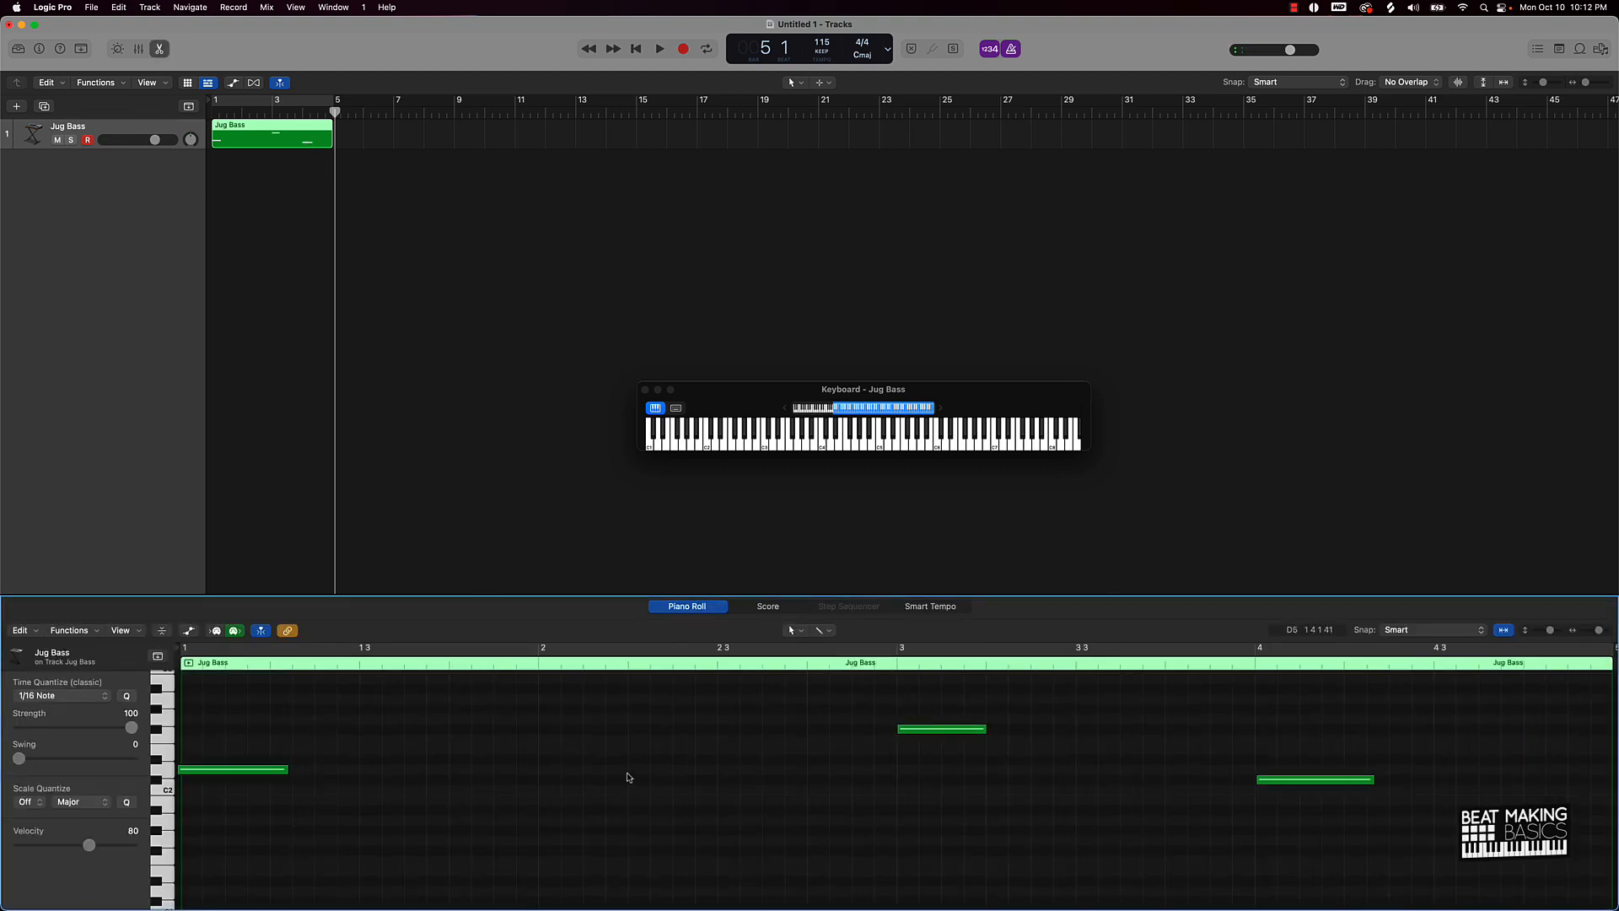
{"action": "key", "text": "super+a"}
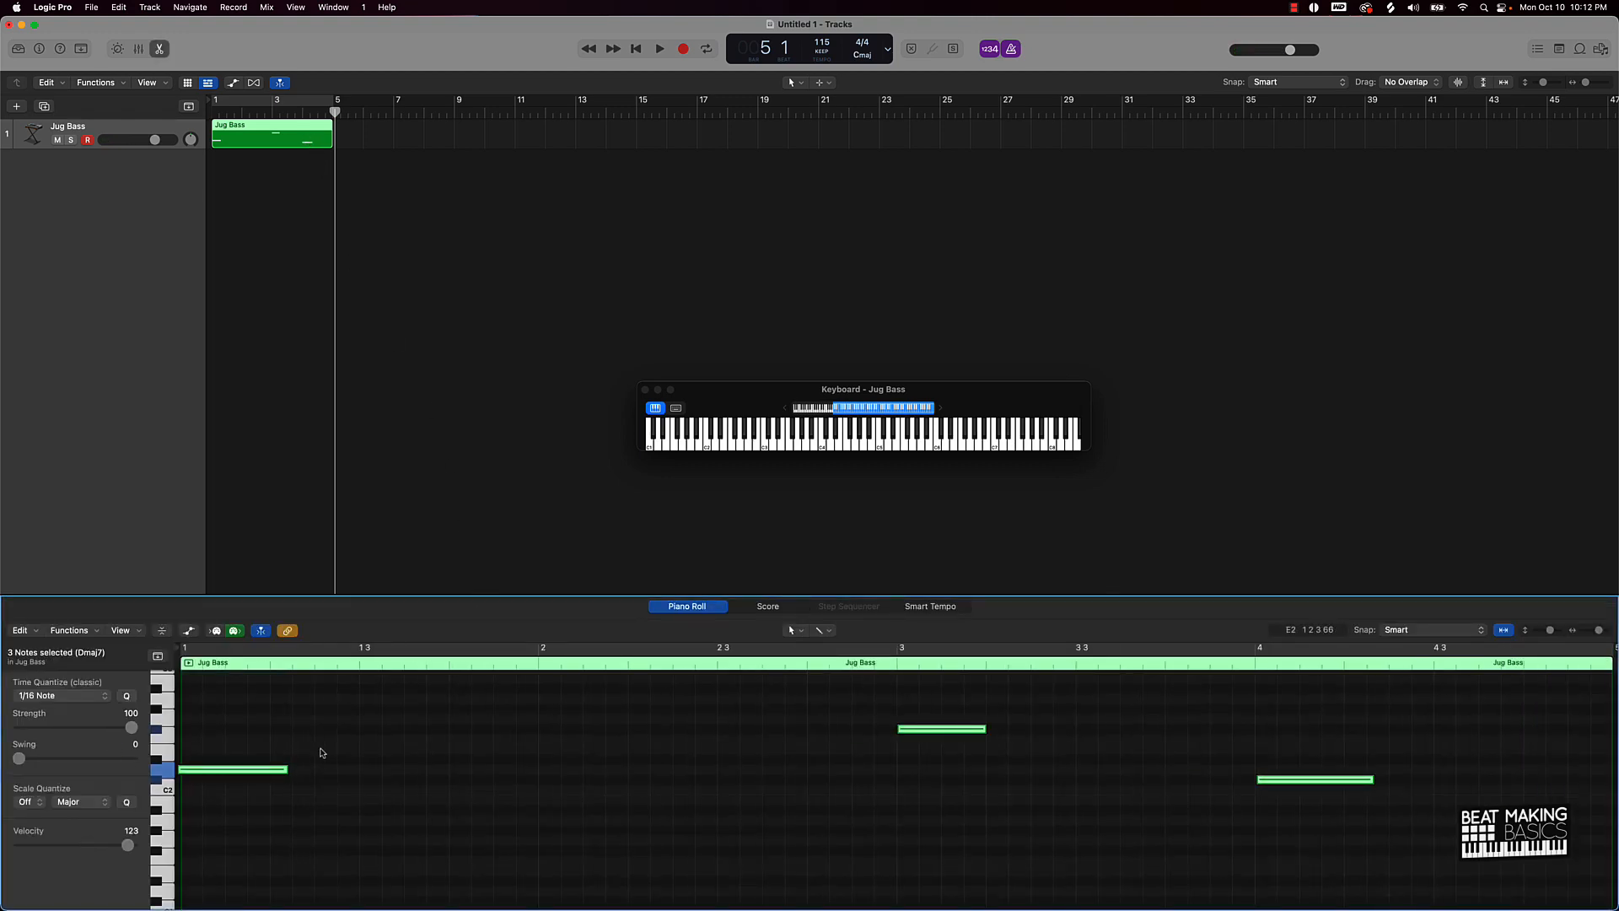
{"action": "left_click", "coordinate": [128, 696]}
{"action": "left_click", "coordinate": [353, 176]}
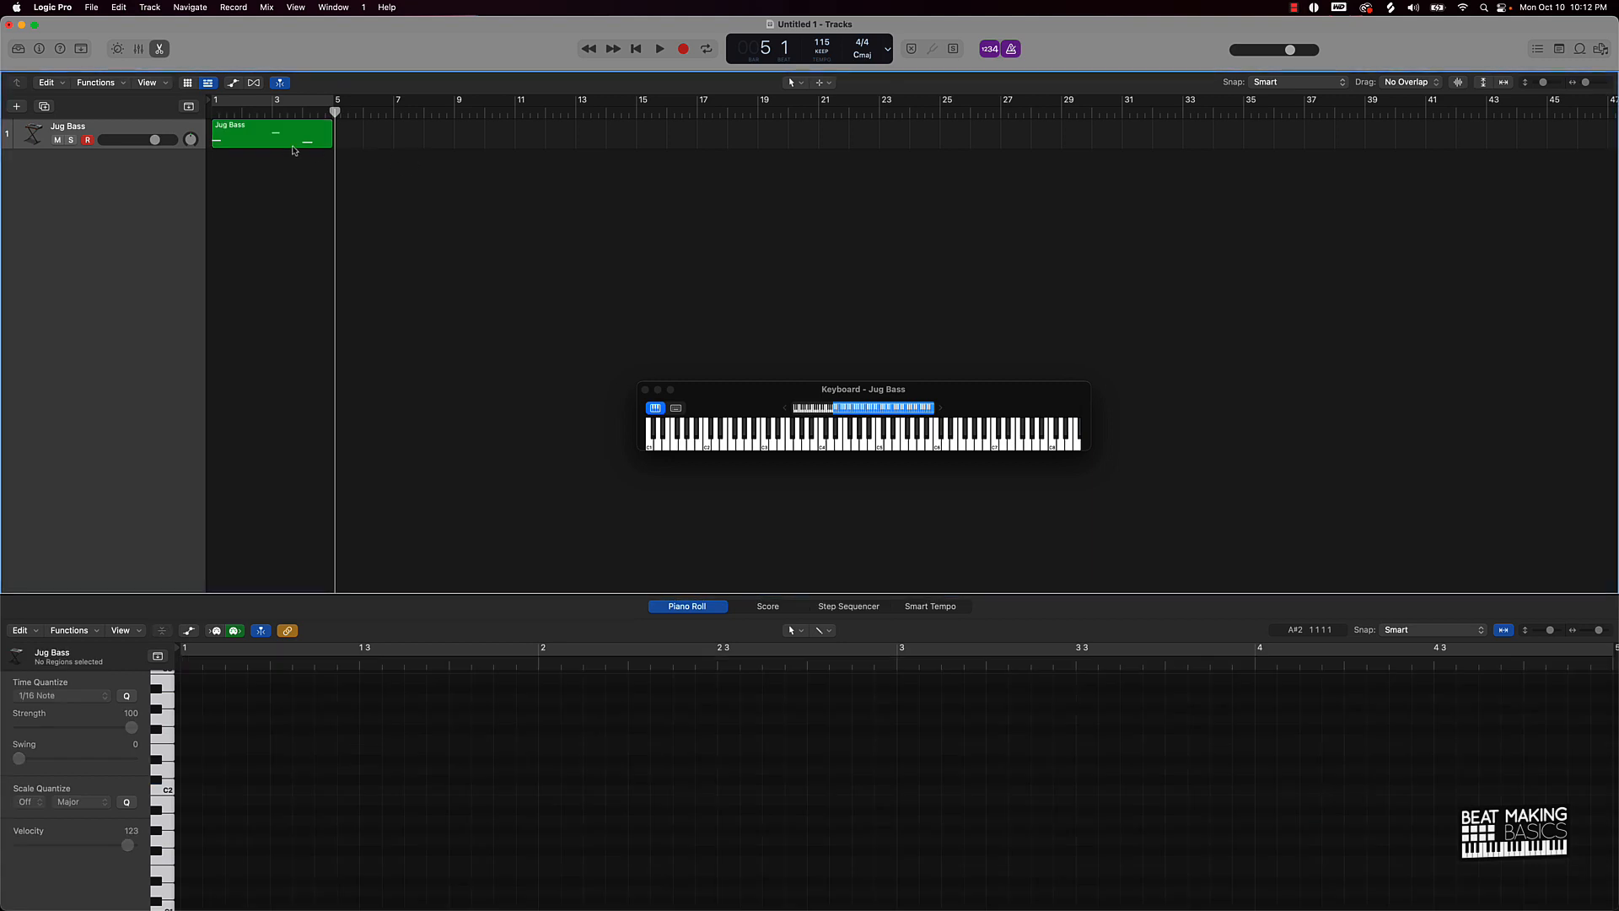
{"action": "left_click", "coordinate": [296, 143]}
{"action": "key", "text": "super+r"}
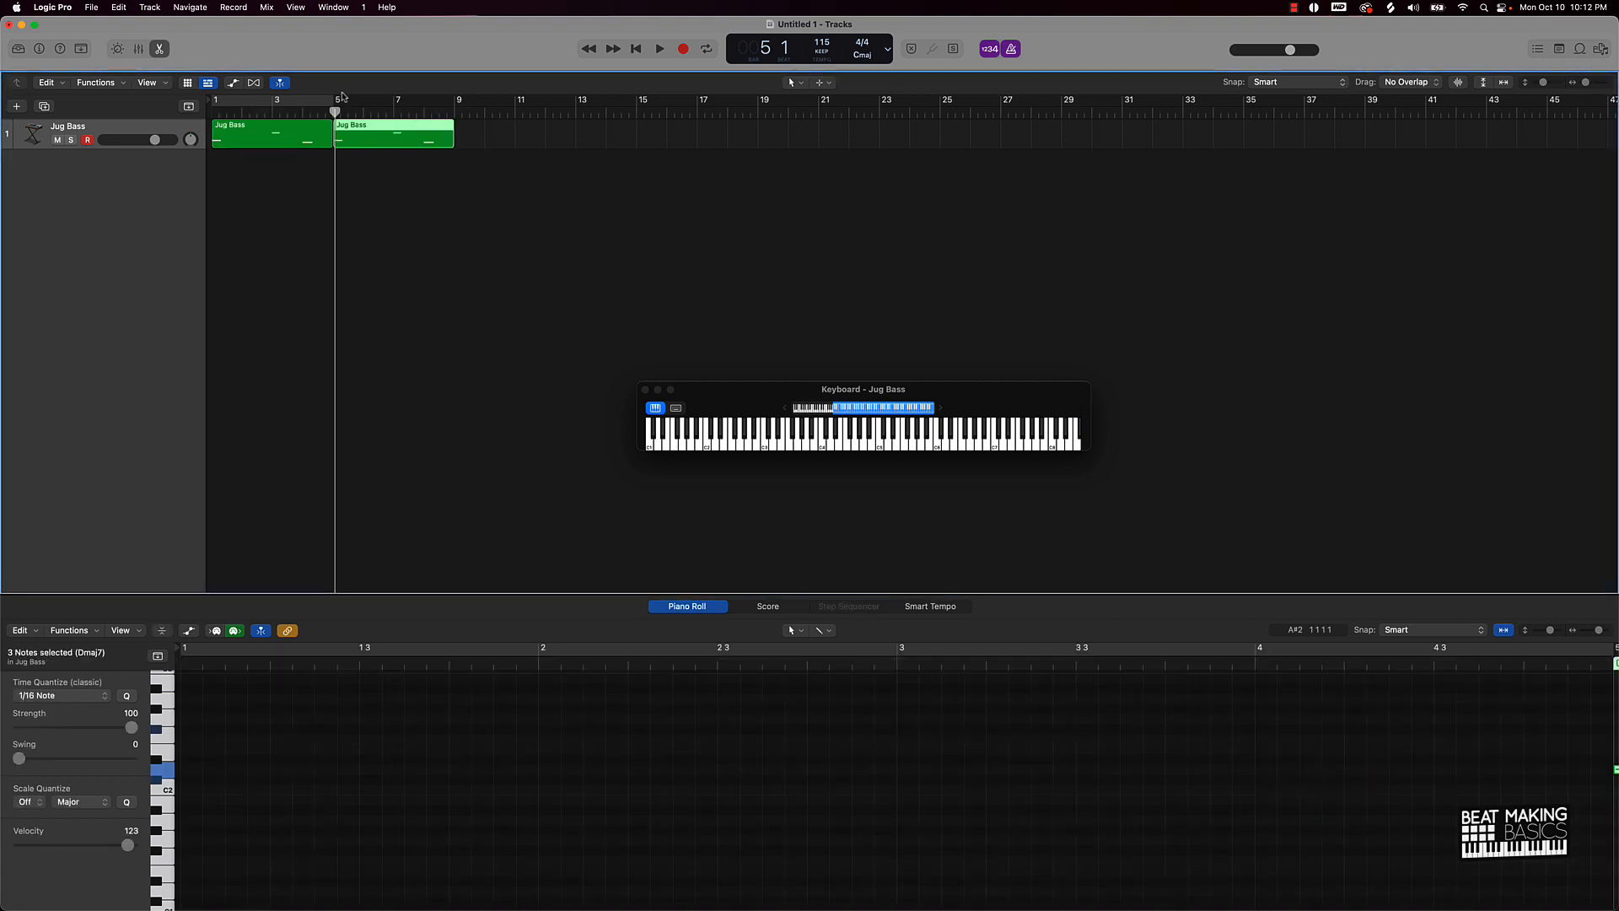
{"action": "left_click", "coordinate": [291, 144]}
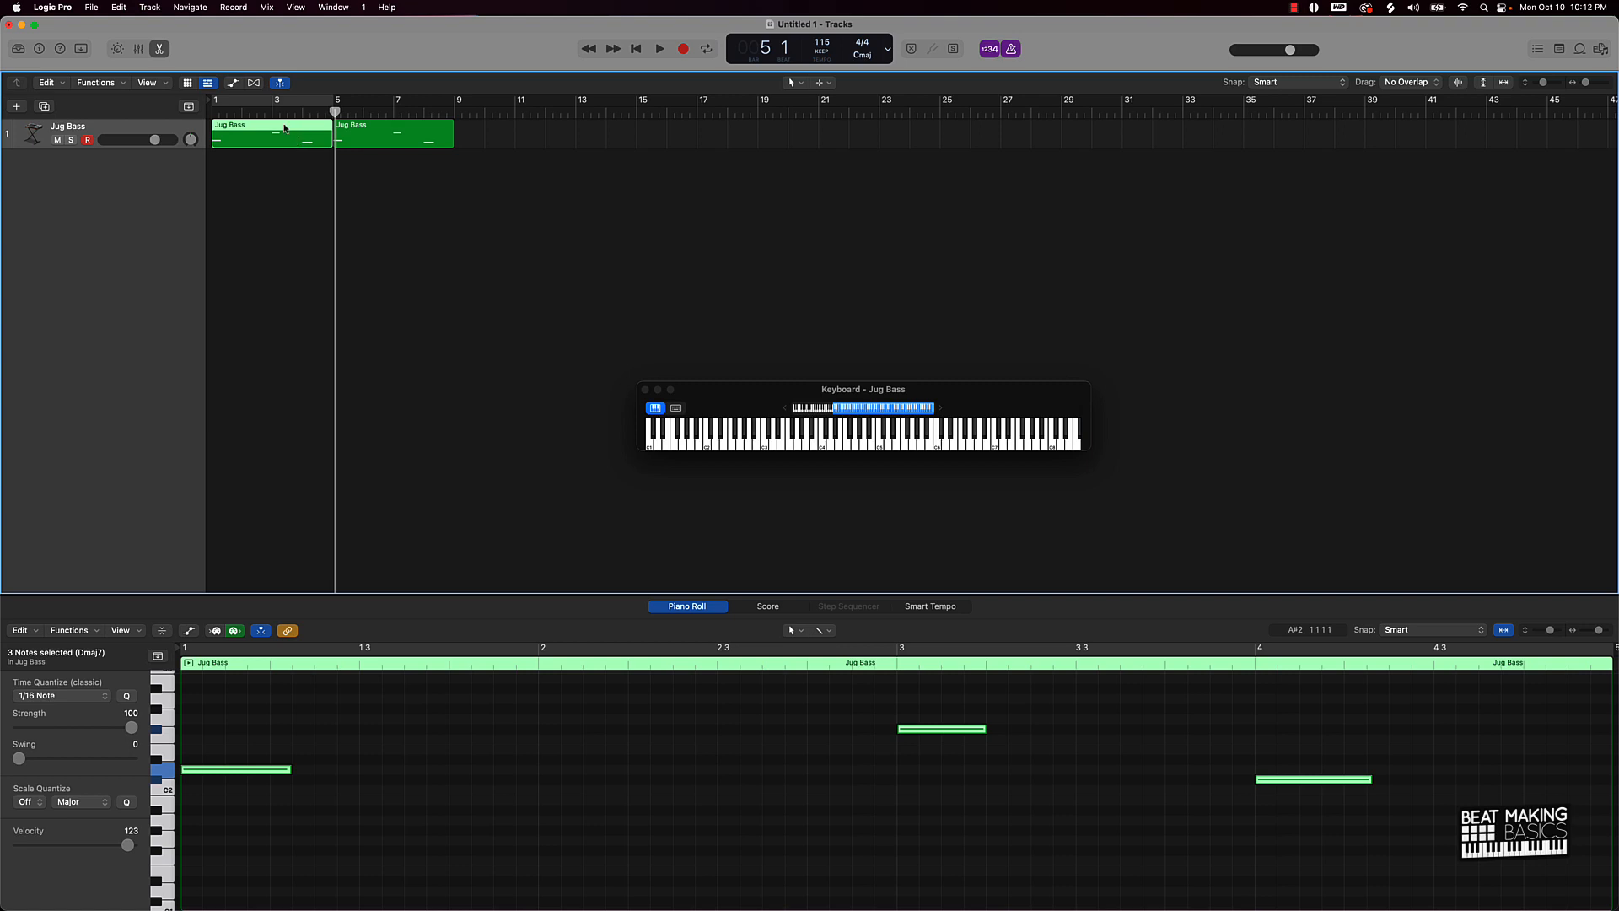
Step: Set a cycle over bars 1–9, join both Jug Bass regions, and play the loop
{"action": "left_click", "coordinate": [334, 100]}
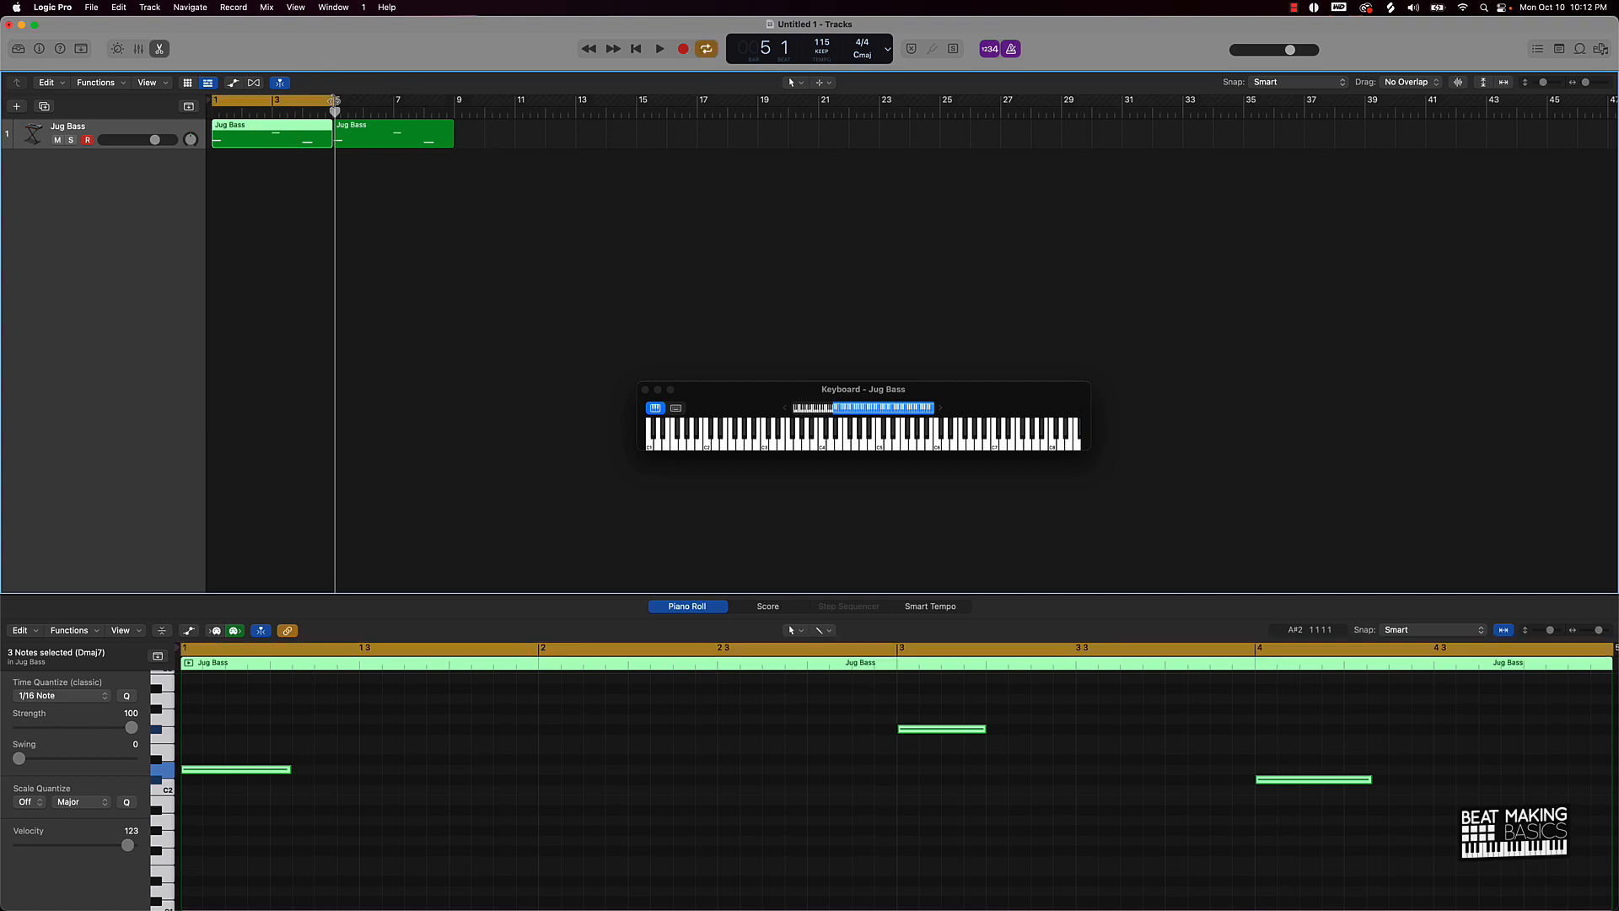
{"action": "left_click_drag", "start_coordinate": [335, 100], "coordinate": [453, 99]}
{"action": "left_click_drag", "start_coordinate": [422, 200], "coordinate": [301, 129]}
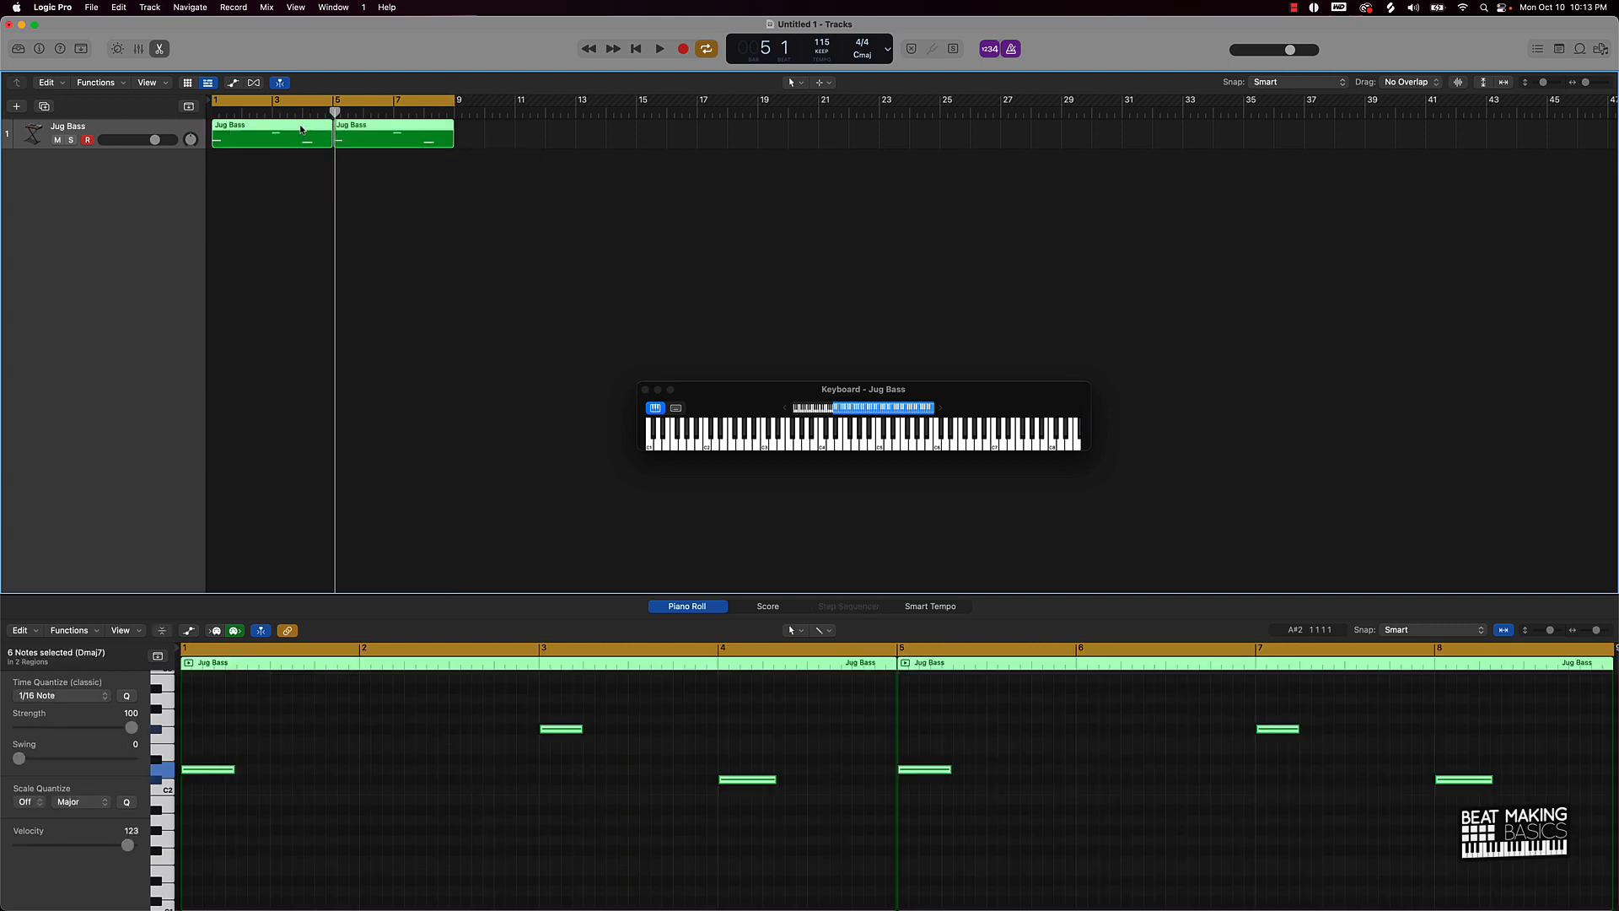
{"action": "key", "text": "super+j"}
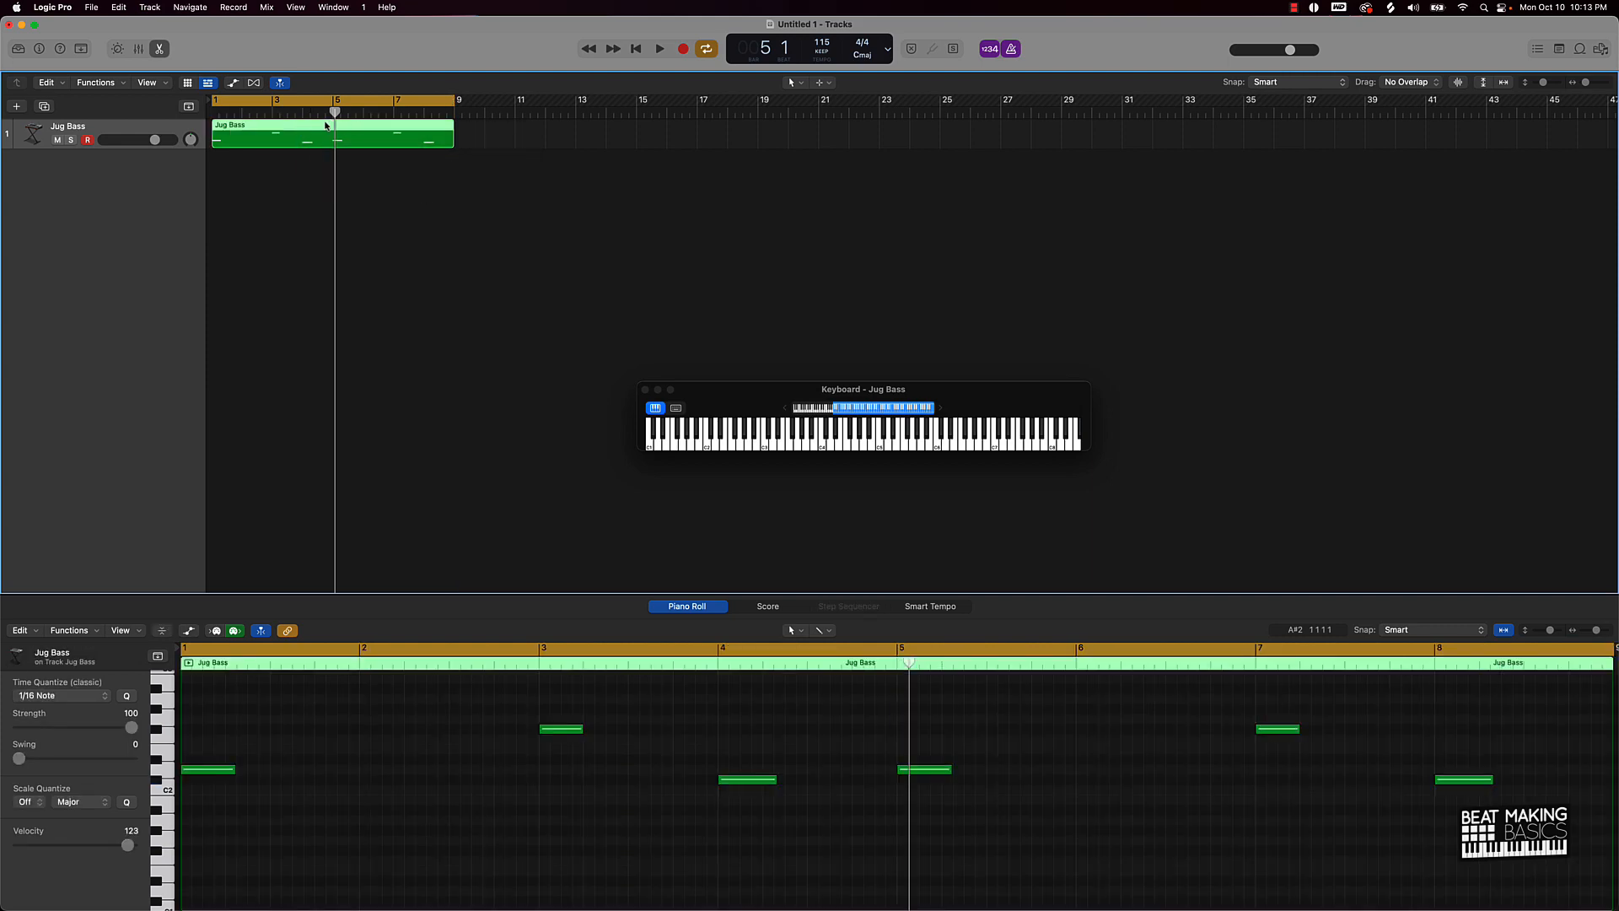
{"action": "key", "text": "space"}
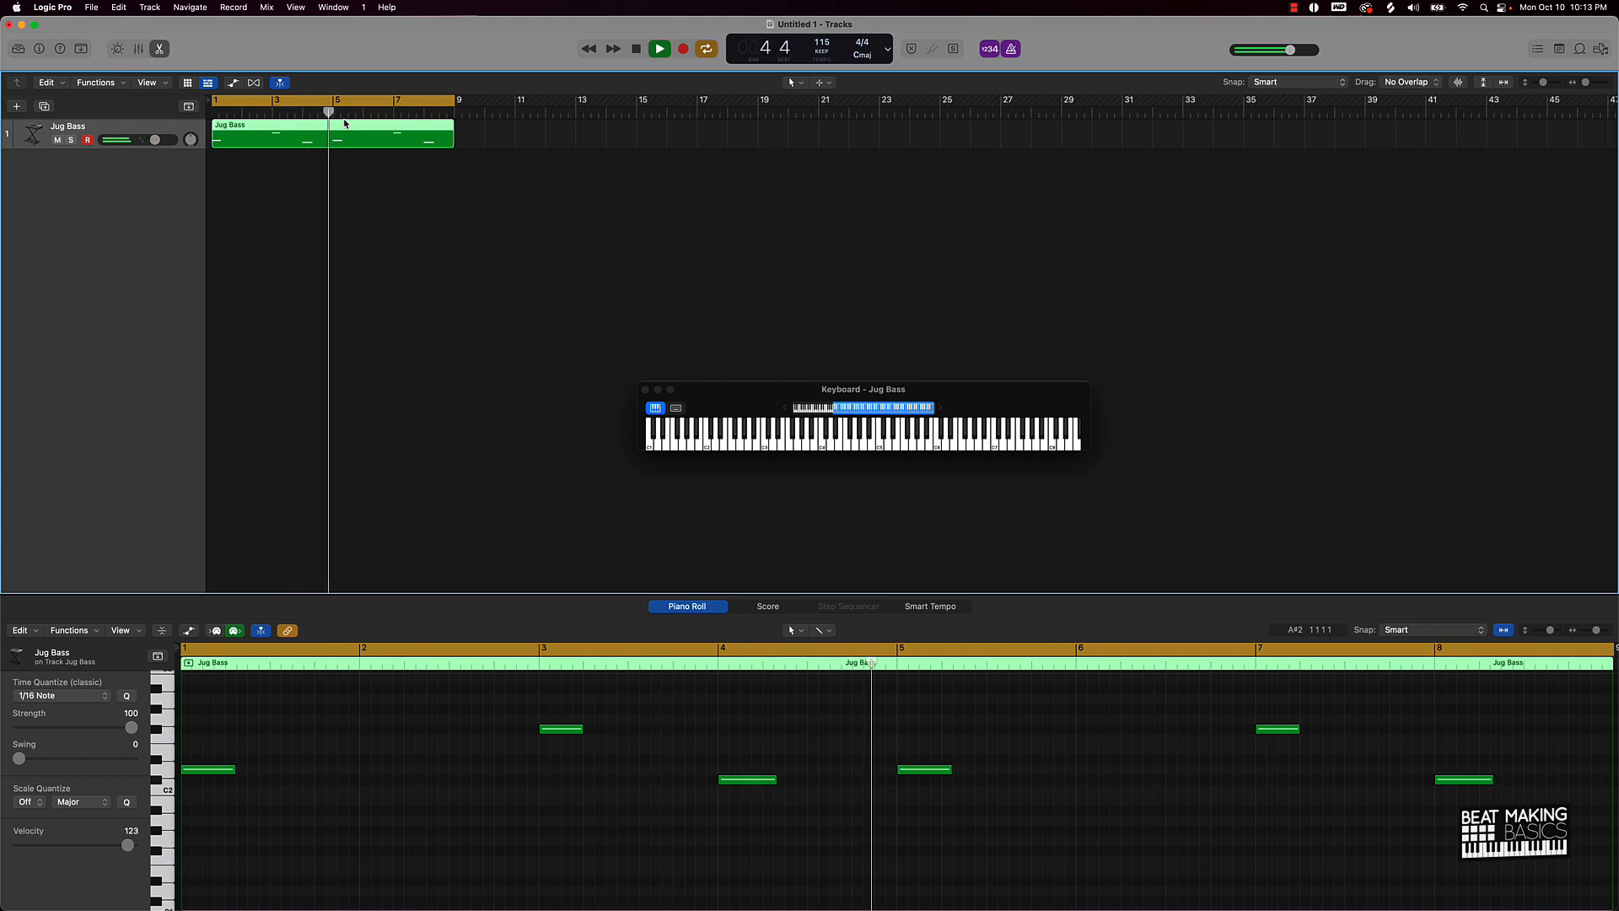
{"action": "key", "text": "space"}
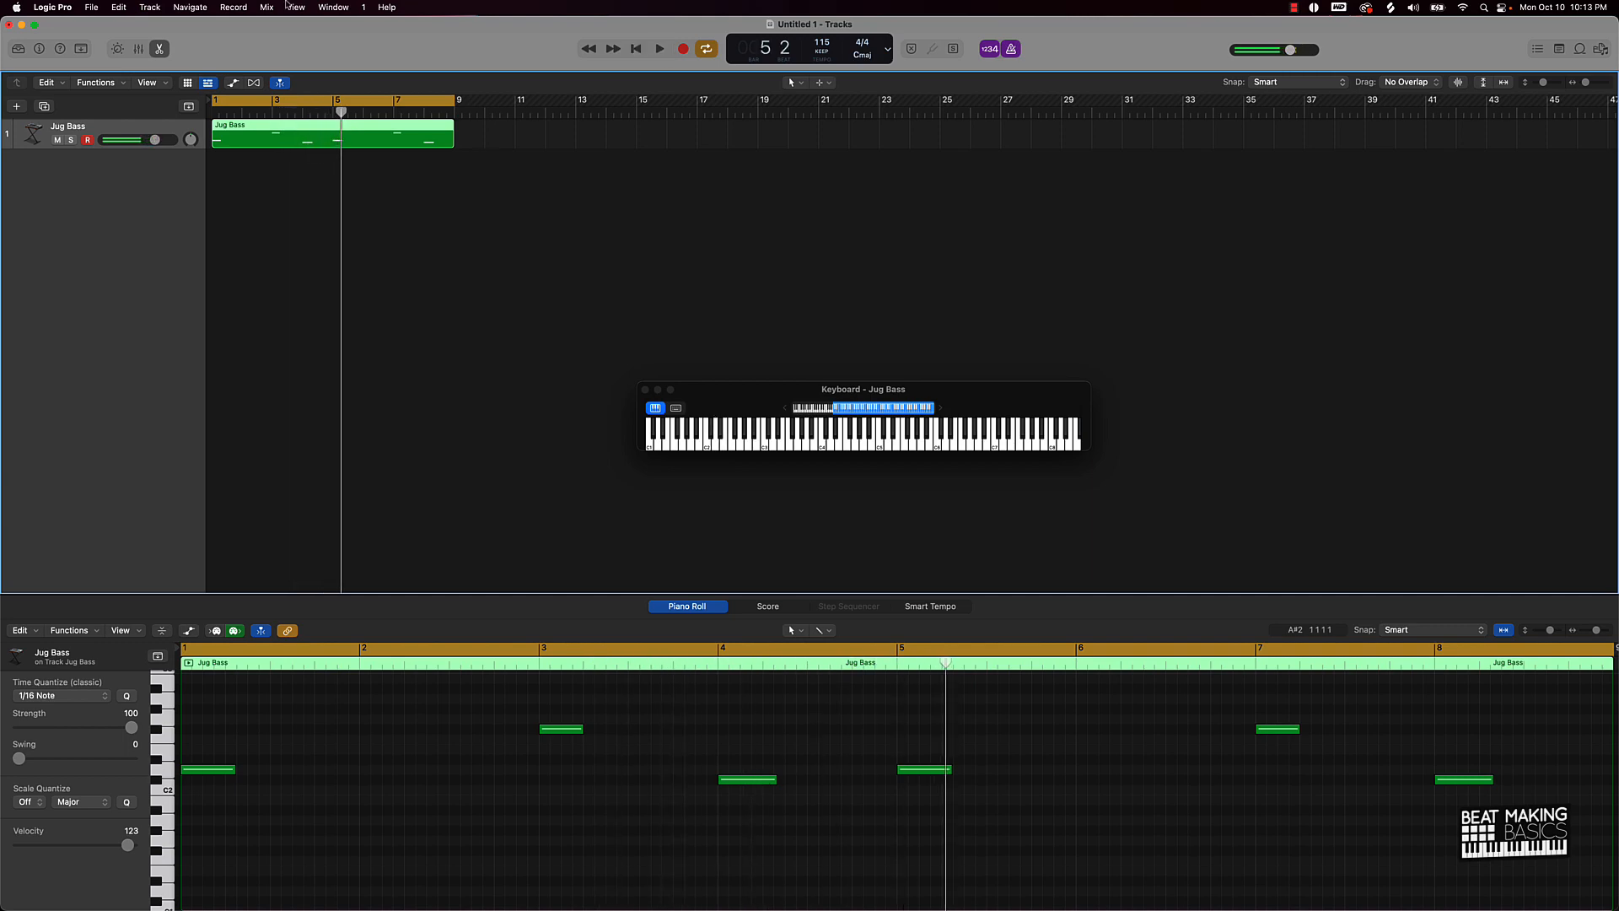
{"action": "left_click", "coordinate": [430, 250]}
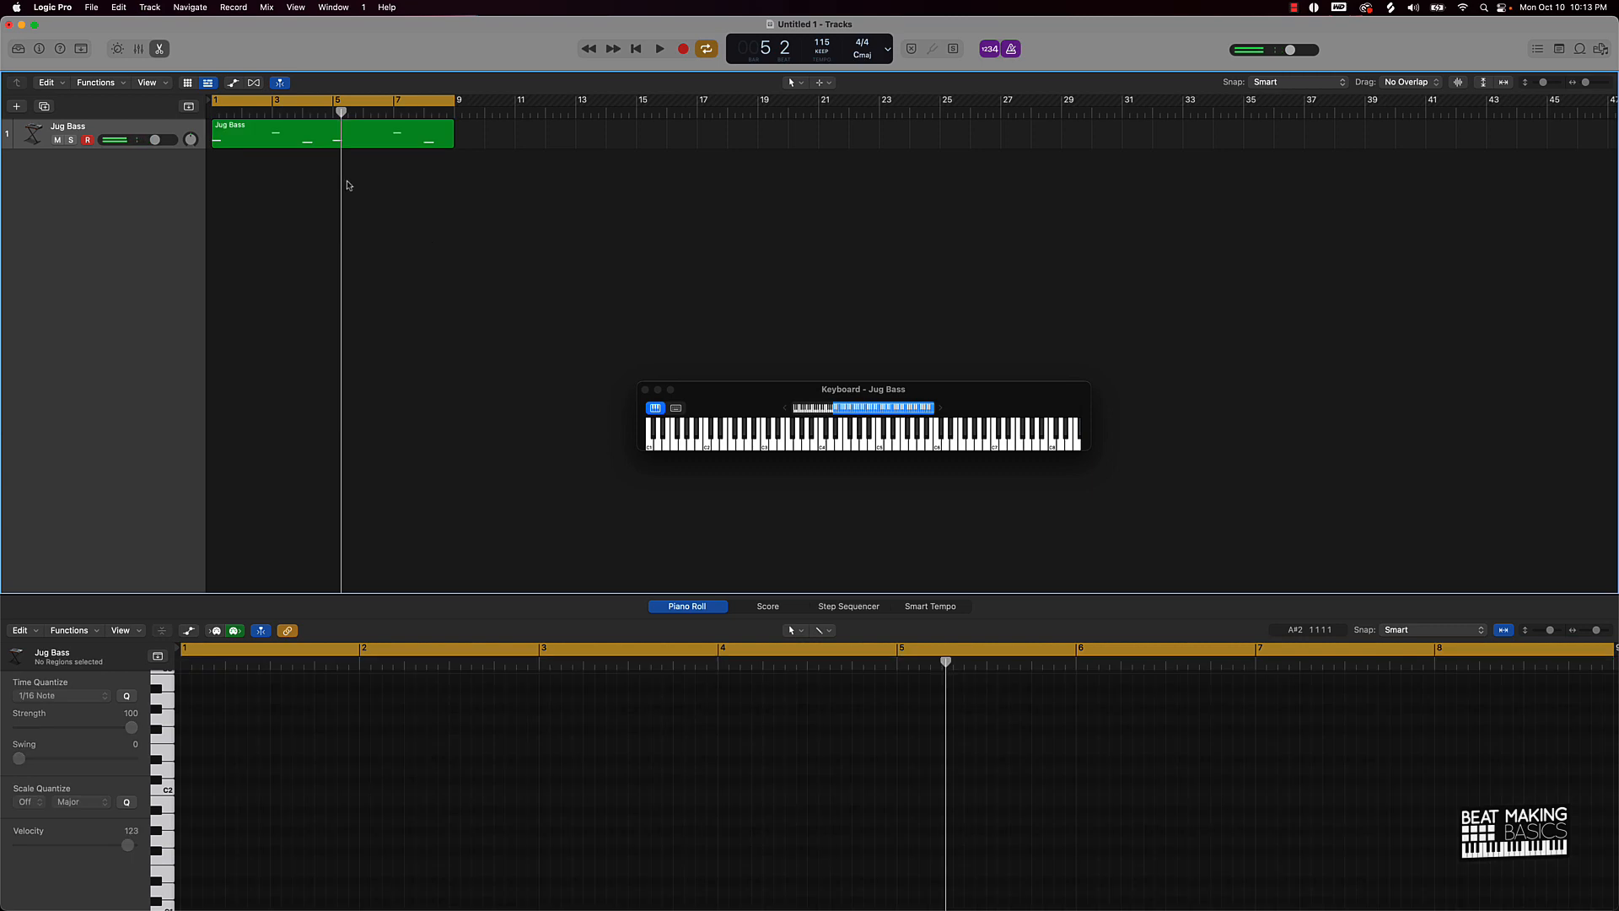
Step: Add a second instrument track and open its Alchemy plugin from the Inspector
{"action": "left_click", "coordinate": [17, 107], "text": "alt"}
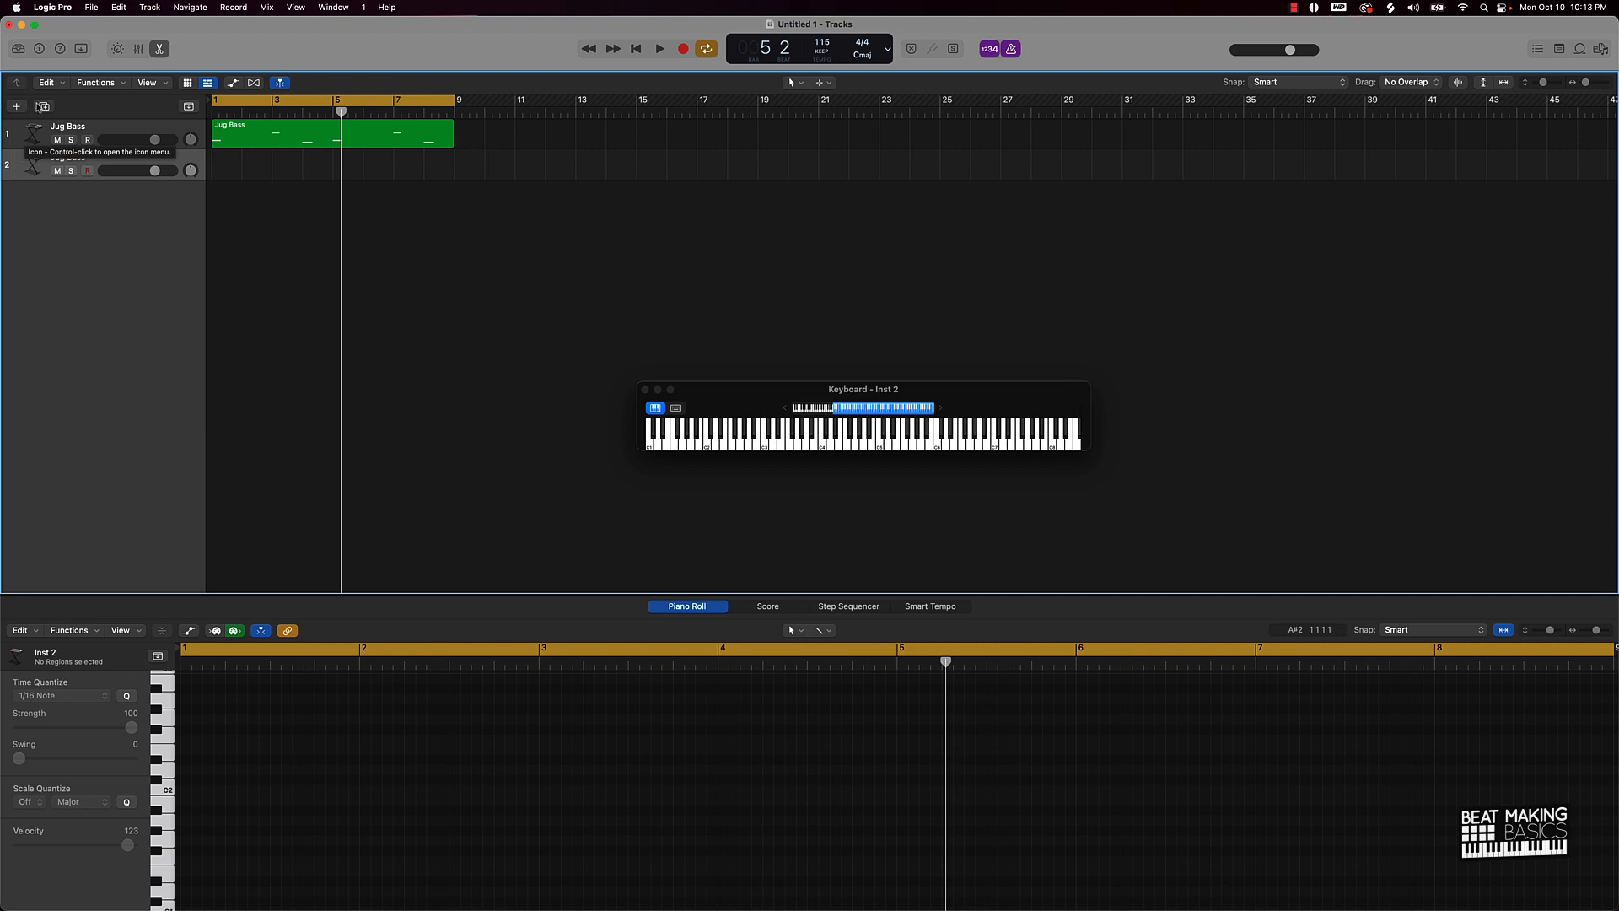
{"action": "left_click", "coordinate": [39, 50]}
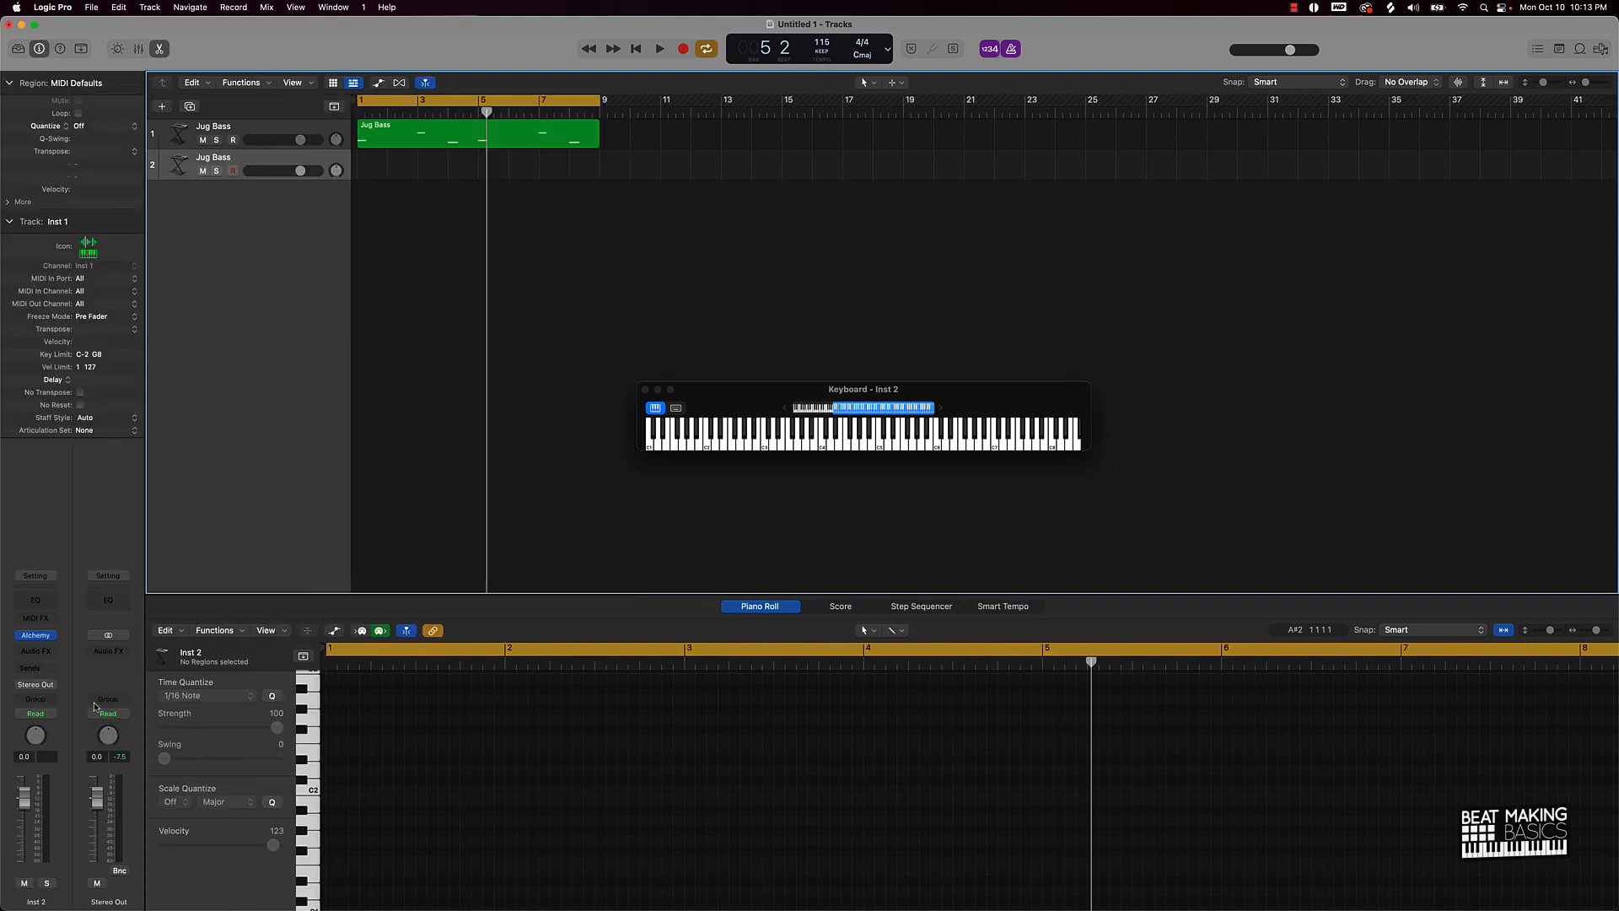
{"action": "mouse_move", "coordinate": [30, 643]}
{"action": "left_click", "coordinate": [34, 638]}
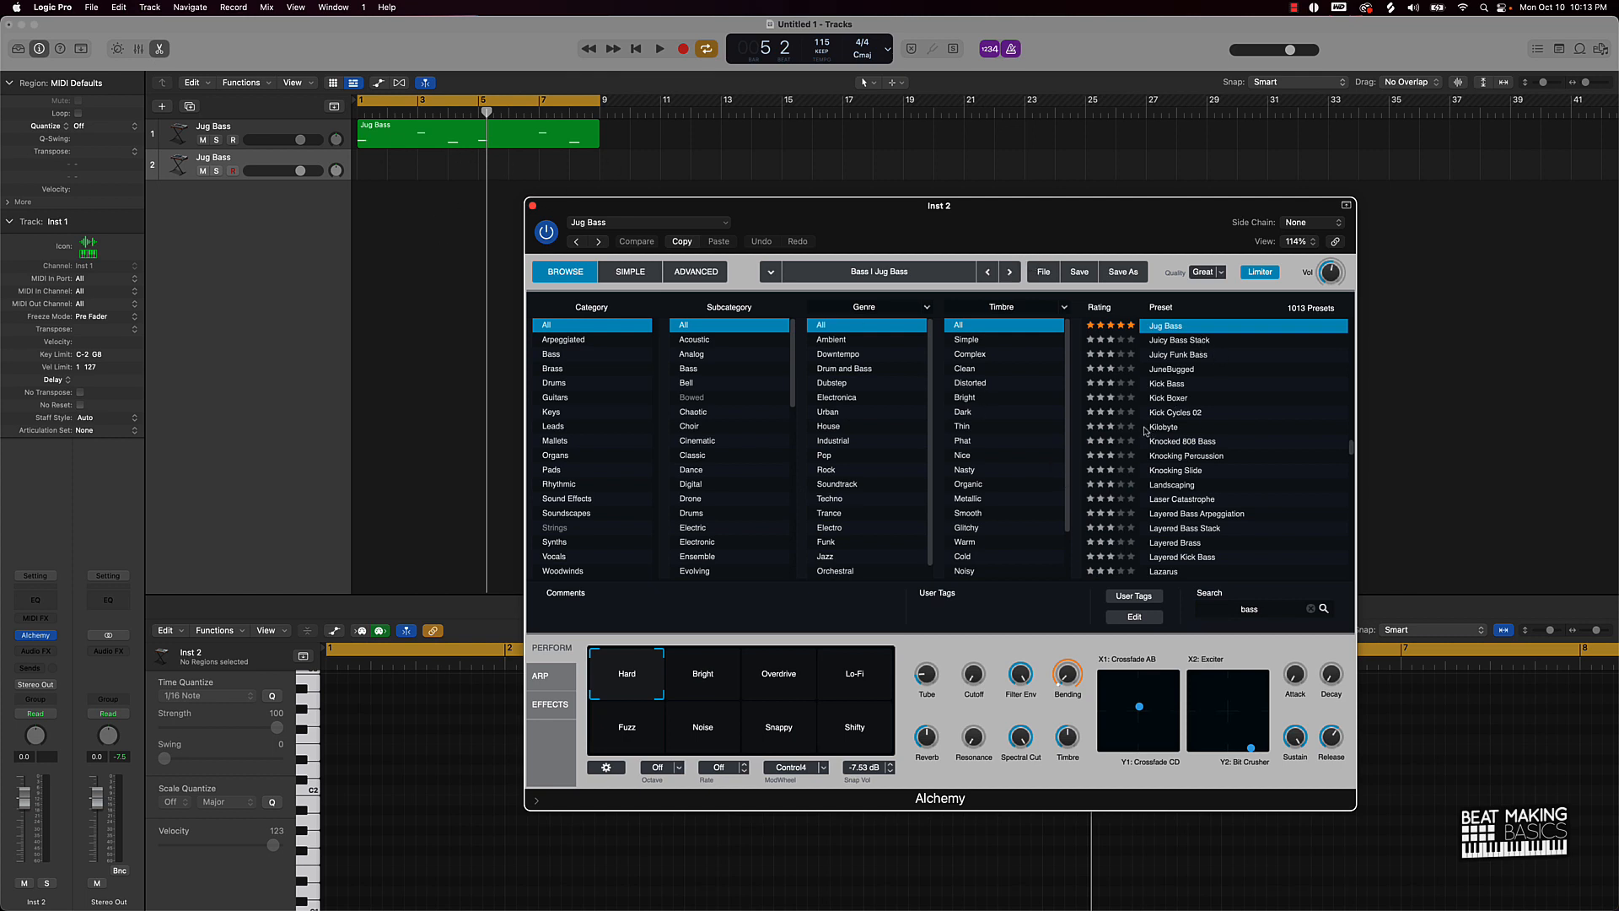
Step: Audition the Liquid Bass and Lazy Pinch presets and Wooden, Tonk Bass and Wide variations
{"action": "scroll", "coordinate": [1175, 446], "scroll_direction": "down", "scroll_amount": 5}
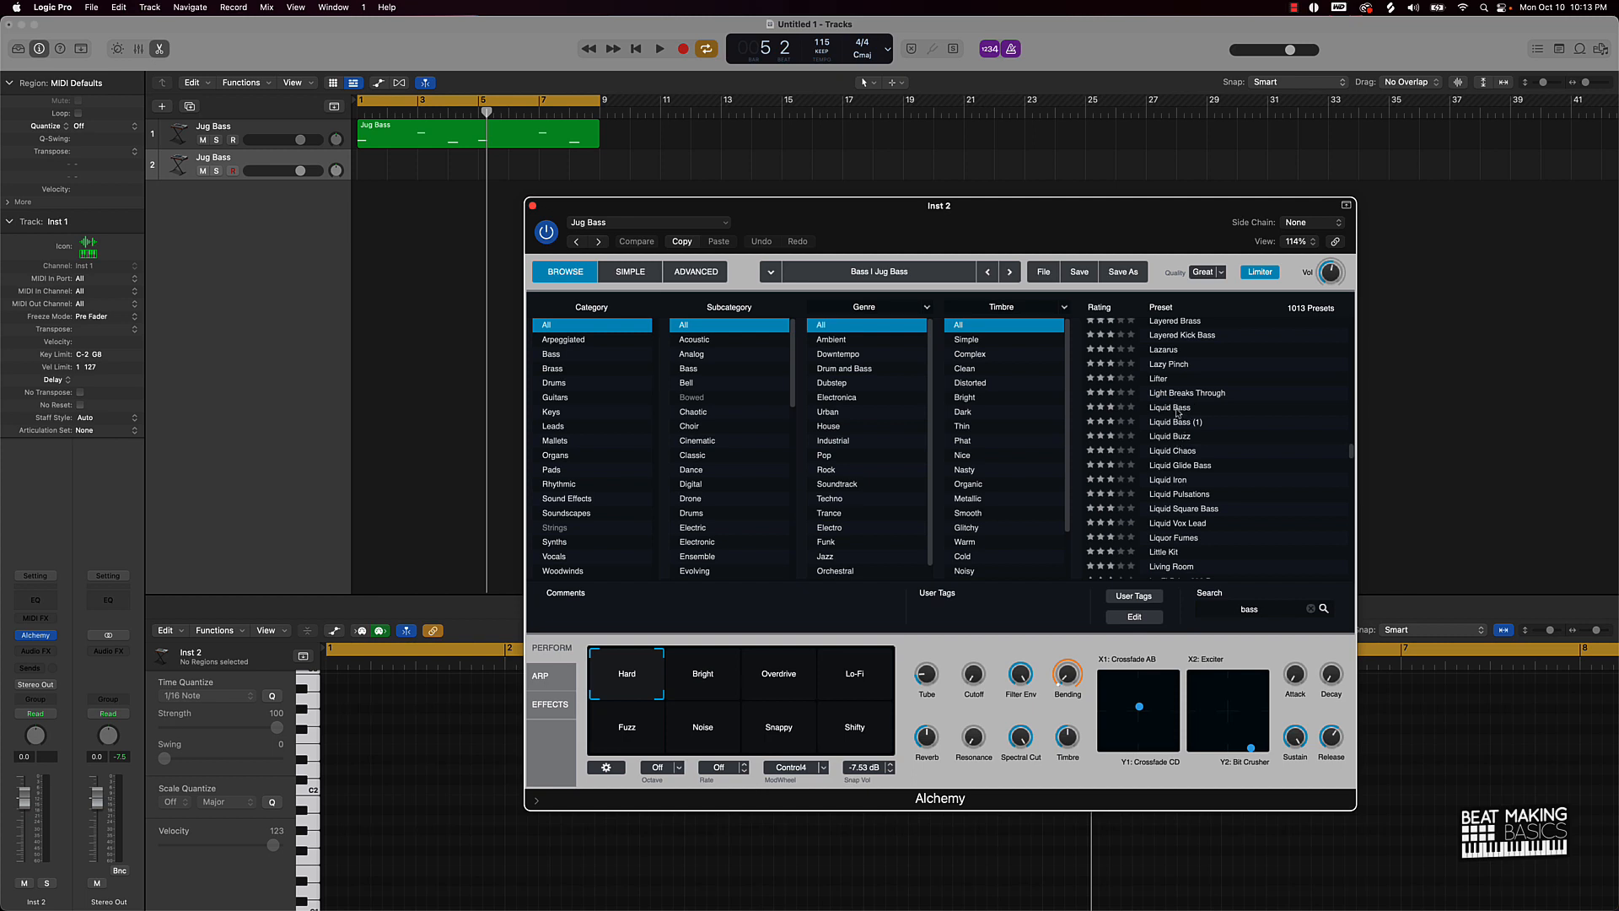
{"action": "left_click", "coordinate": [1178, 409]}
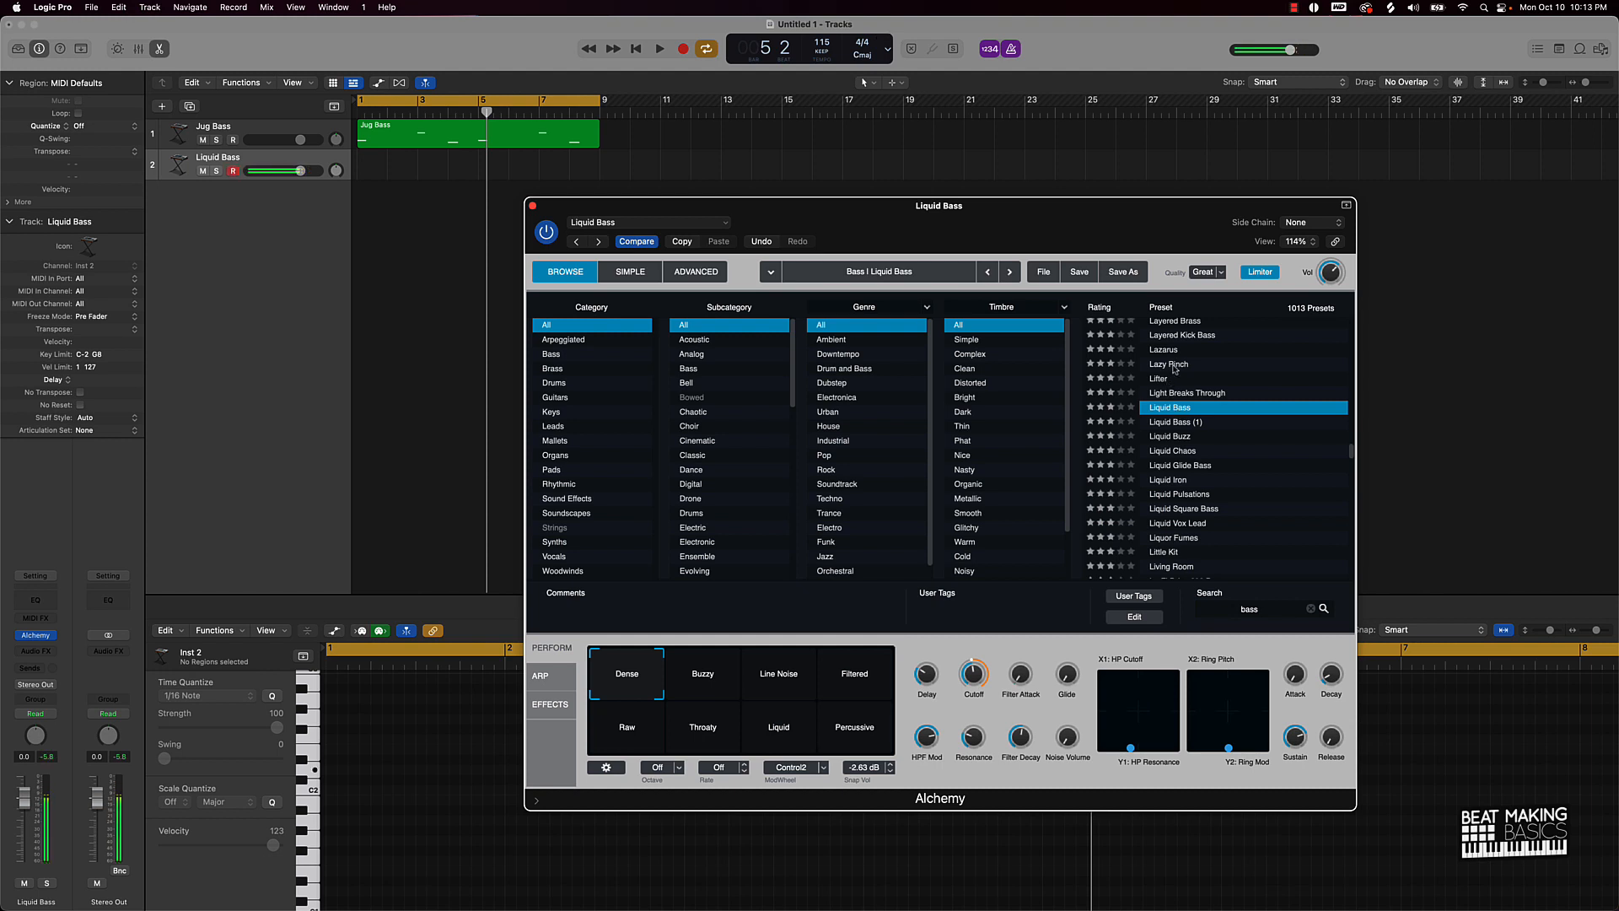
{"action": "left_click", "coordinate": [1174, 364]}
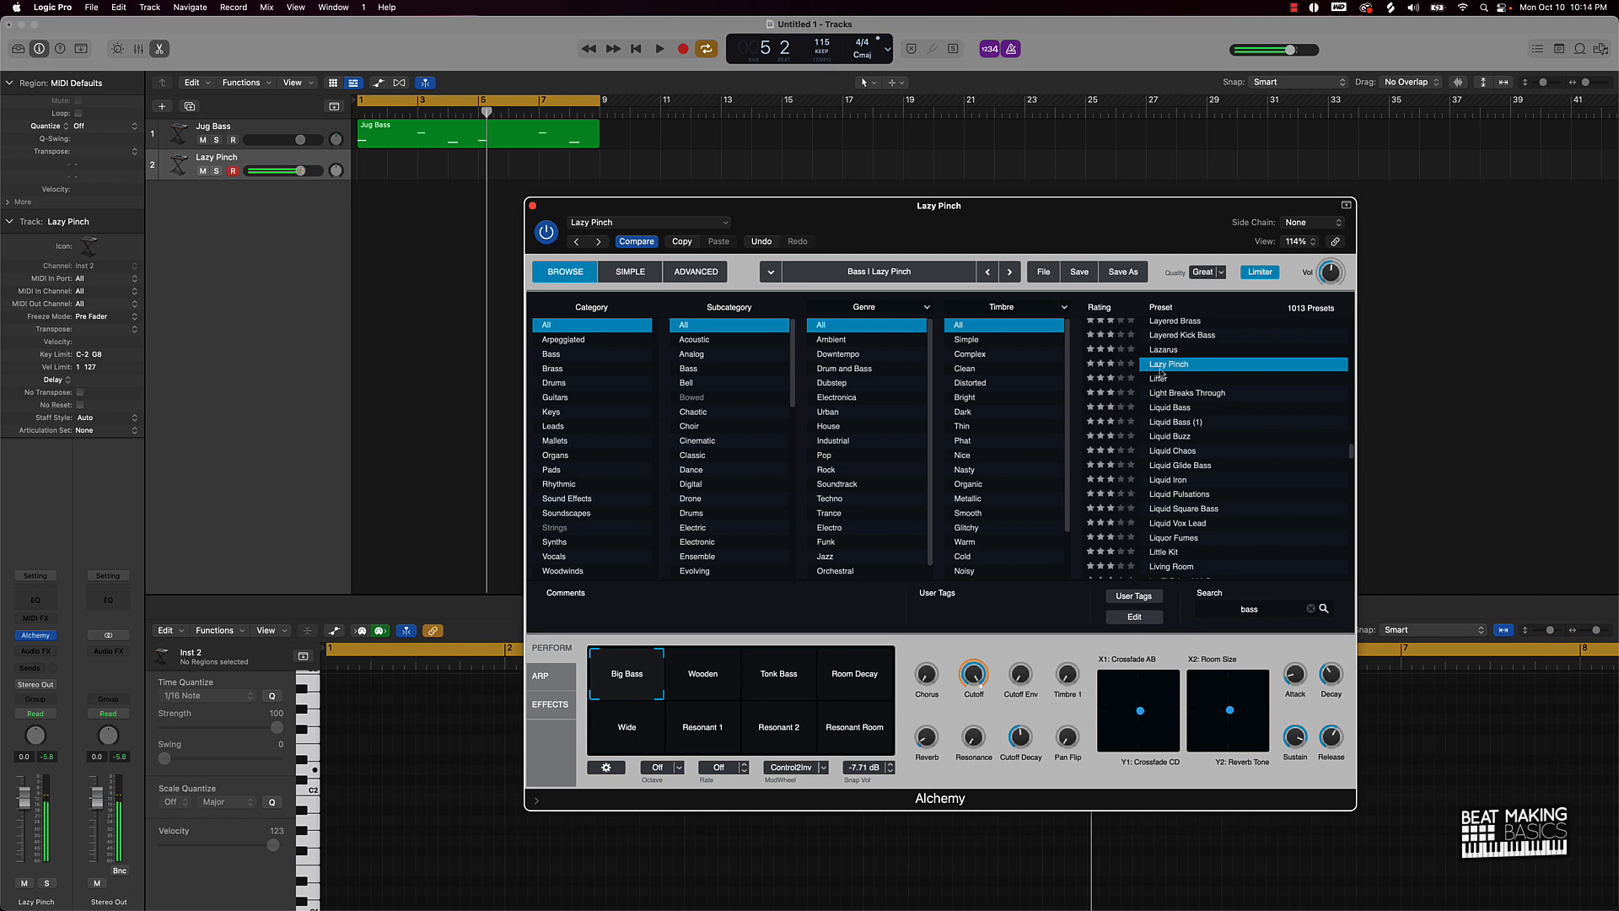
{"action": "left_click", "coordinate": [706, 673]}
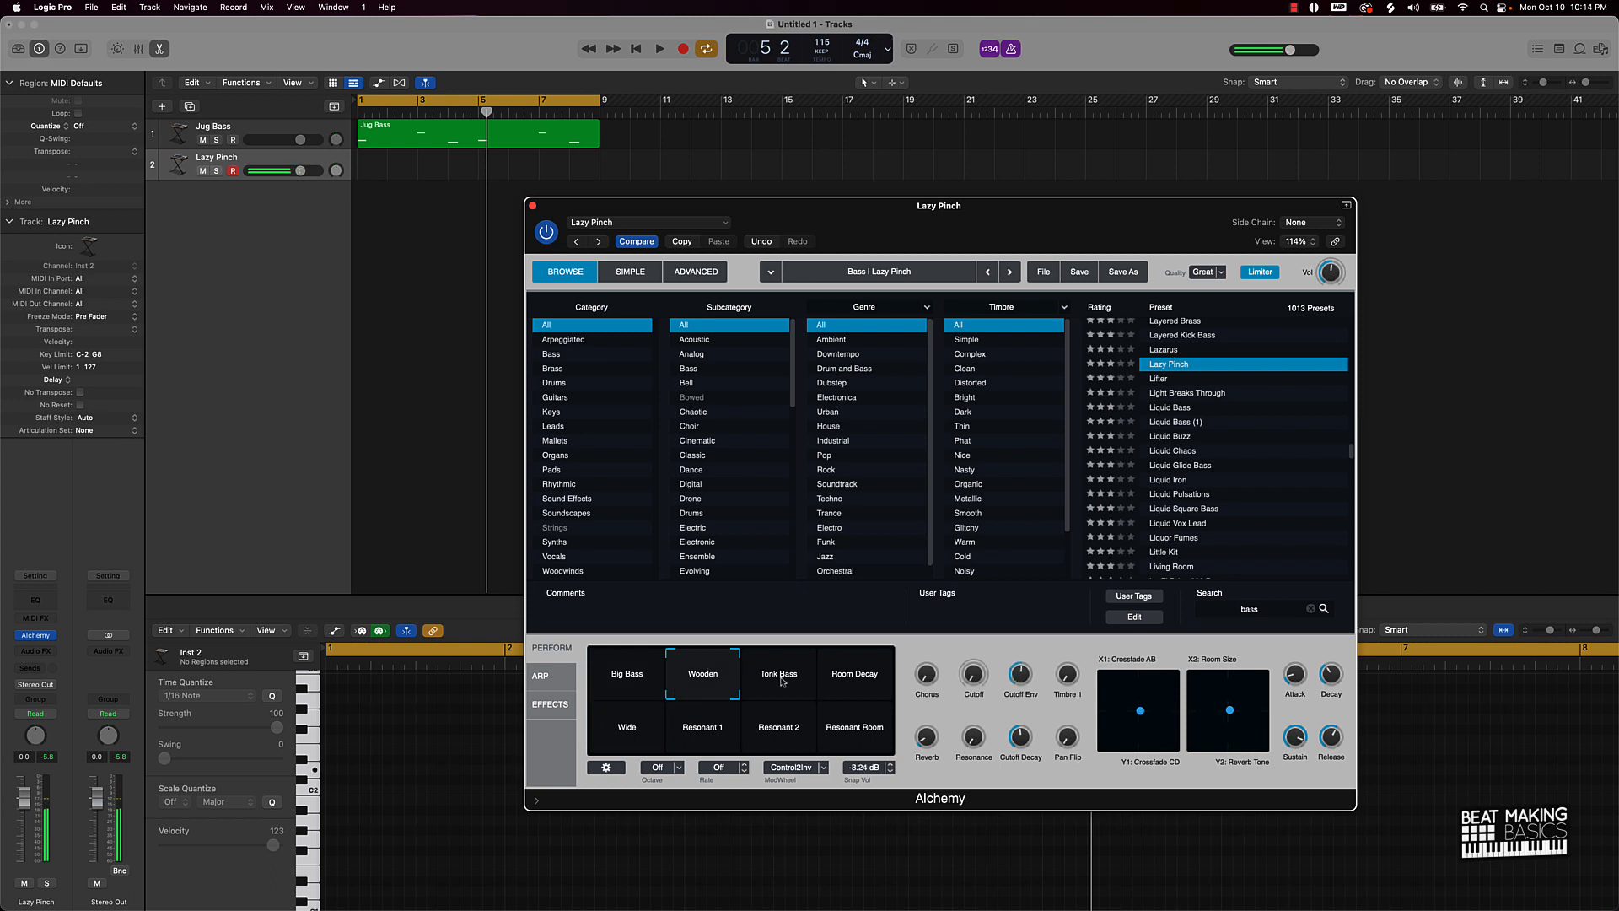
{"action": "left_click", "coordinate": [781, 680]}
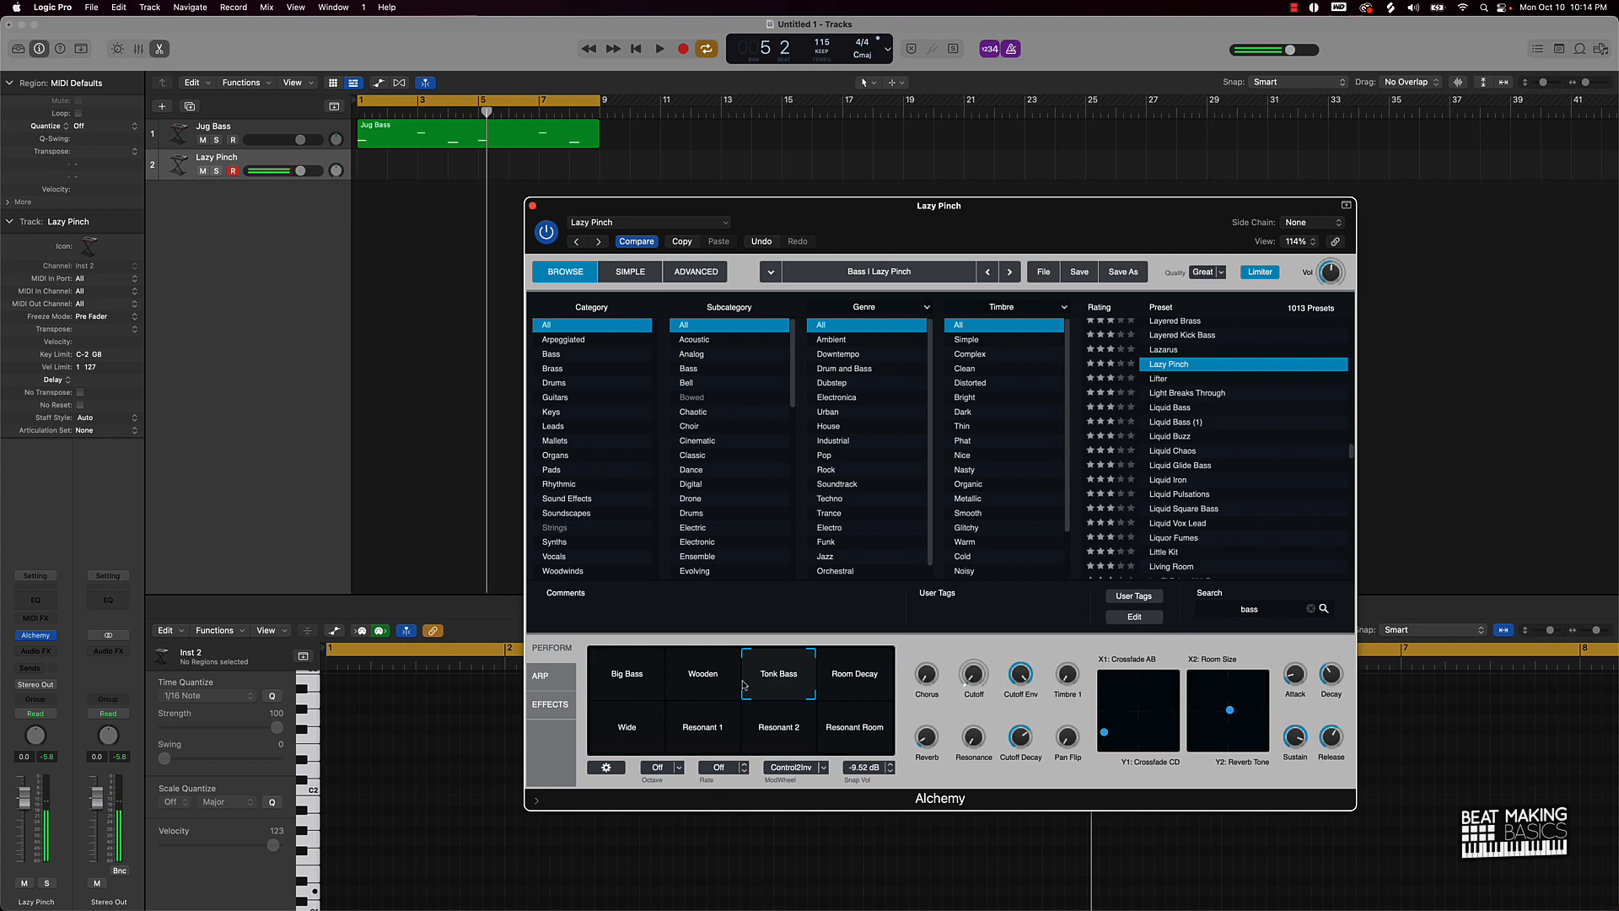
{"action": "left_click", "coordinate": [694, 684]}
{"action": "left_click", "coordinate": [623, 692]}
{"action": "left_click", "coordinate": [624, 727]}
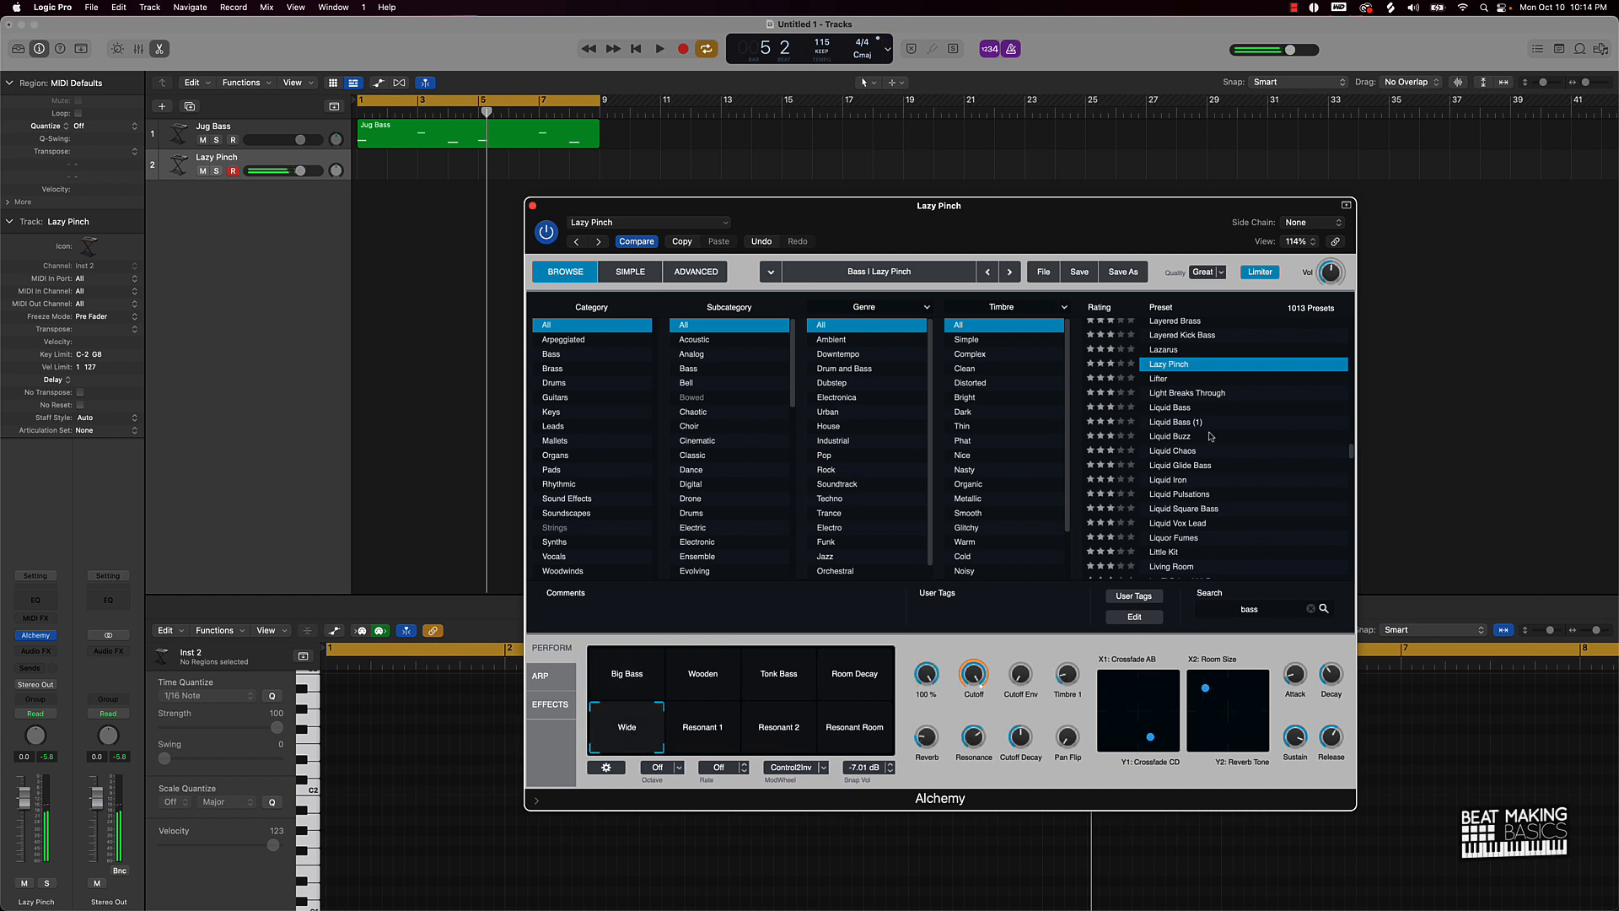
Step: Load the Layered Kick Bass preset and rate it five stars
{"action": "left_click", "coordinate": [1184, 349]}
{"action": "left_click", "coordinate": [1197, 334]}
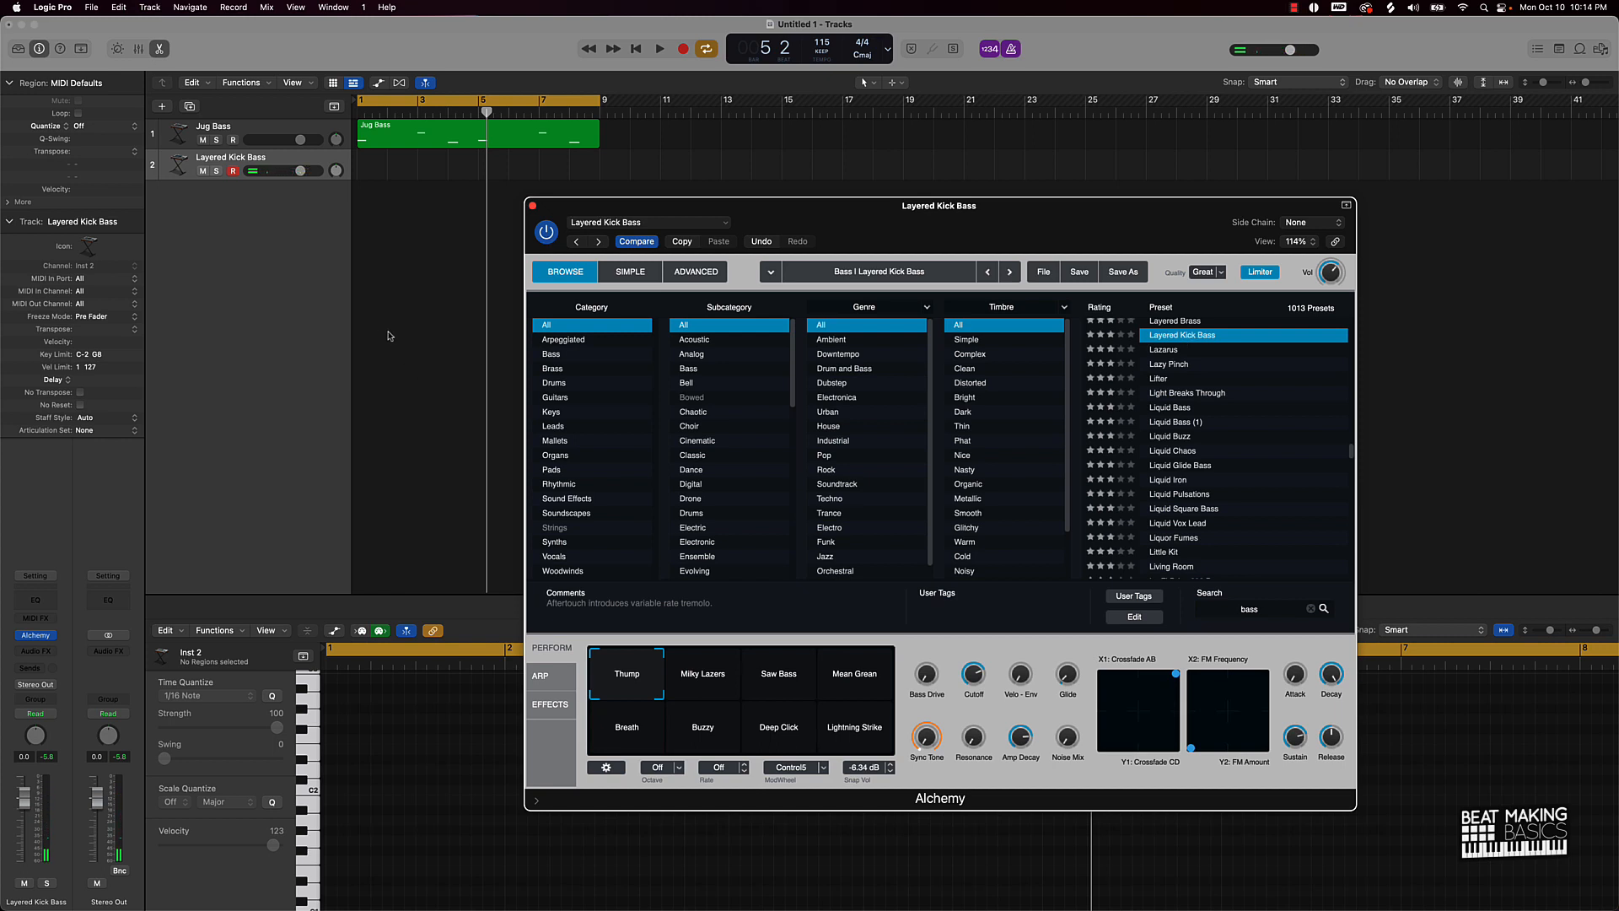
{"action": "left_click", "coordinate": [1130, 335]}
{"action": "left_click", "coordinate": [393, 208]}
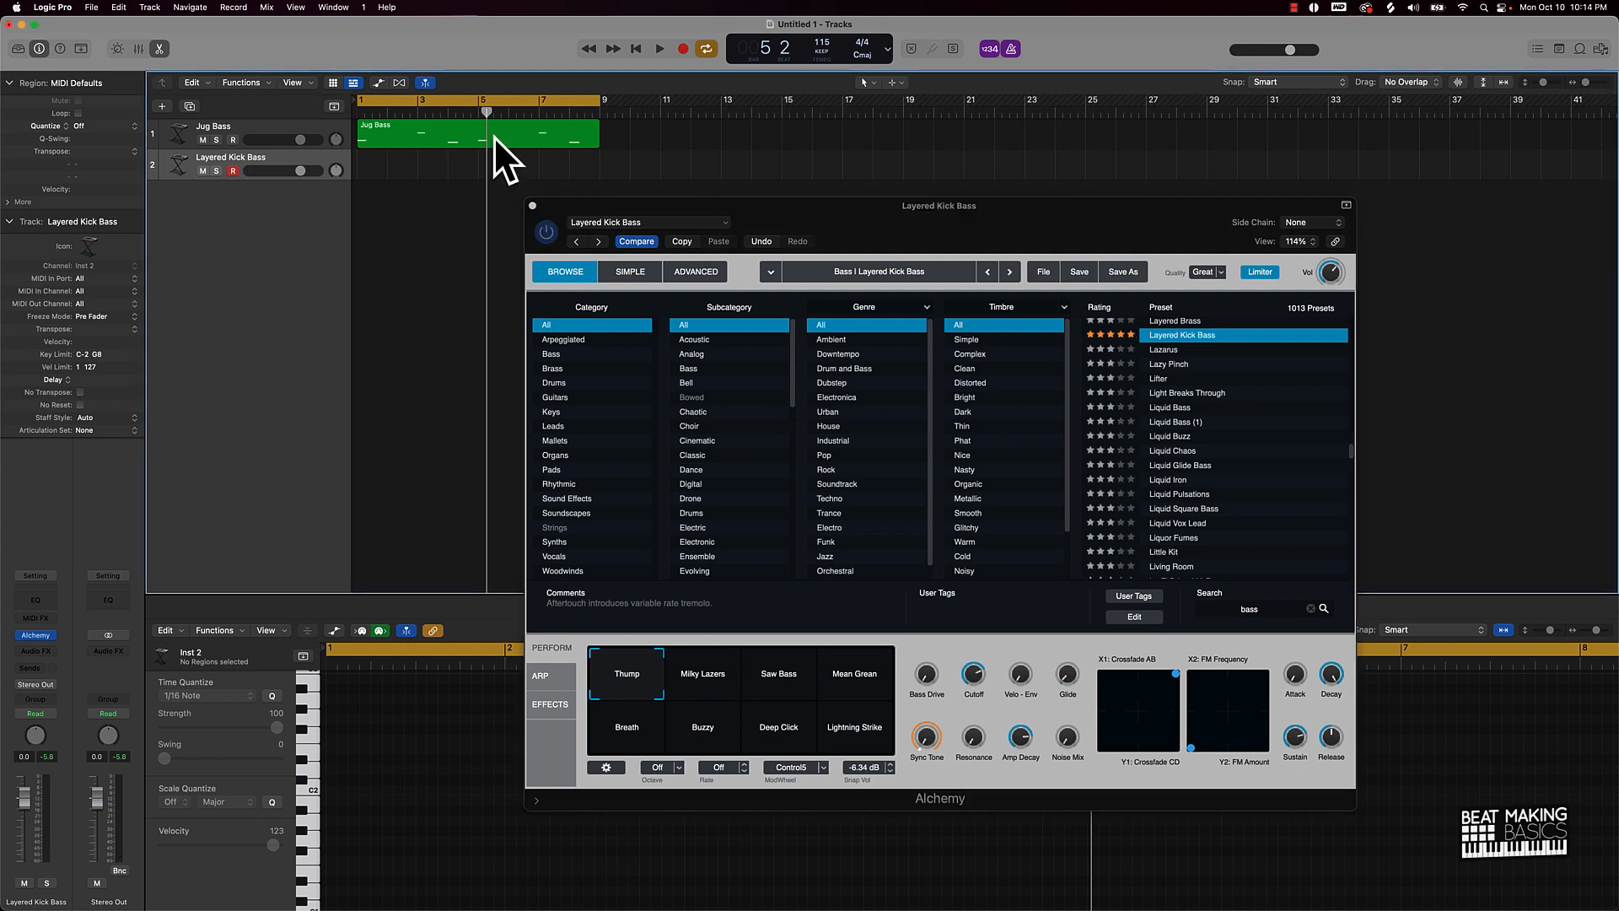
Step: Record a six-note Layered Kick Bass part across bars 1–9 and close Alchemy
{"action": "key", "text": "space"}
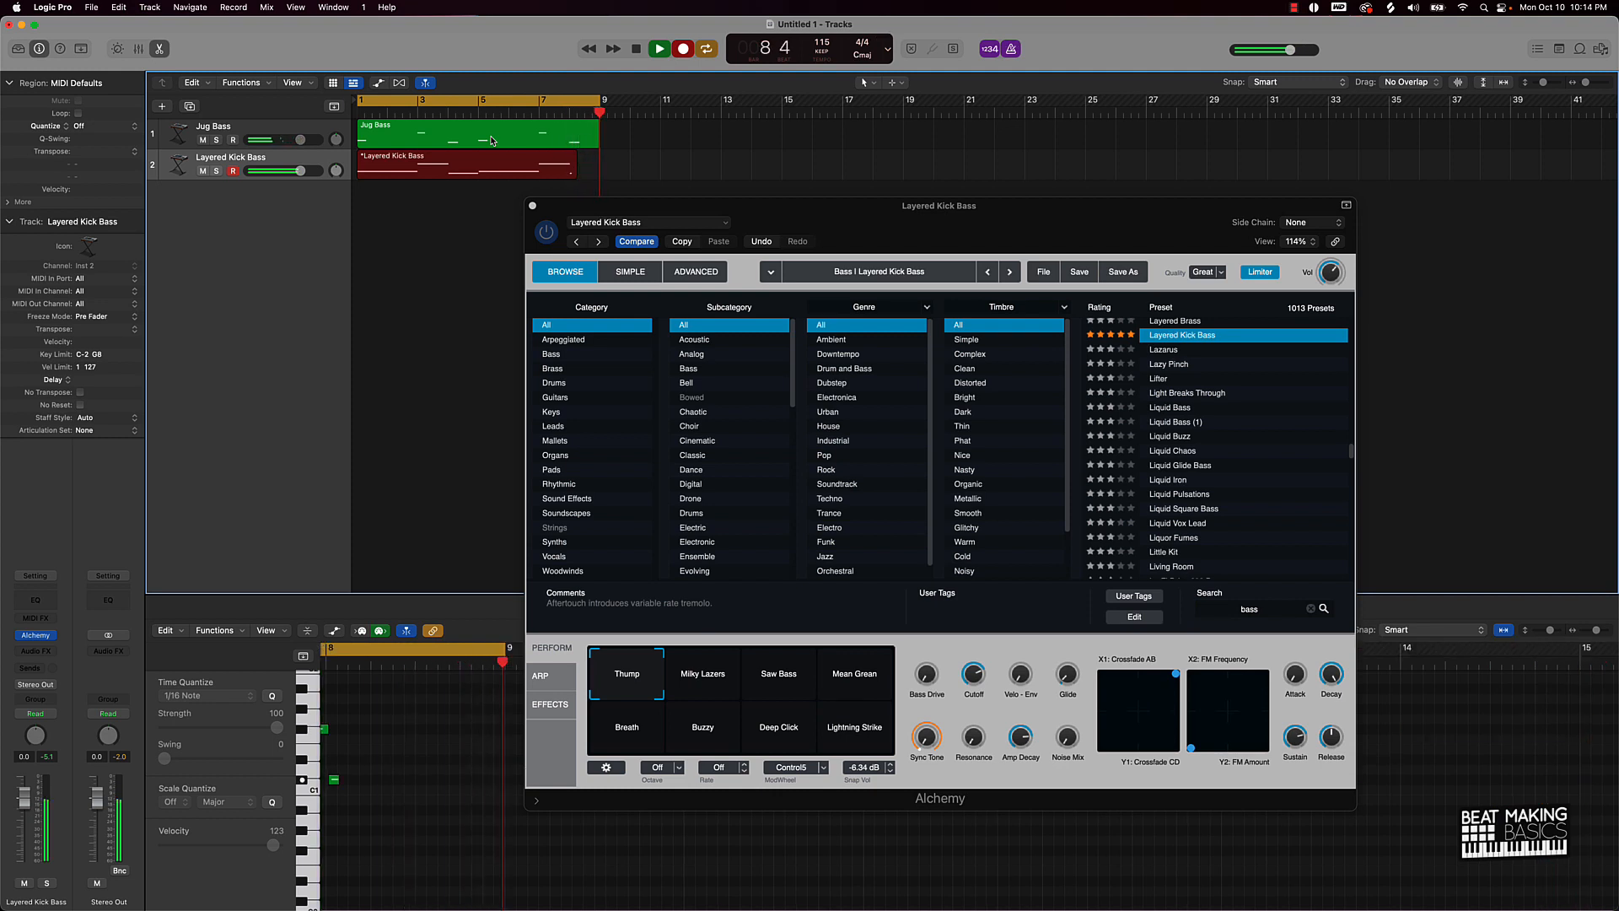
{"action": "key", "text": "space"}
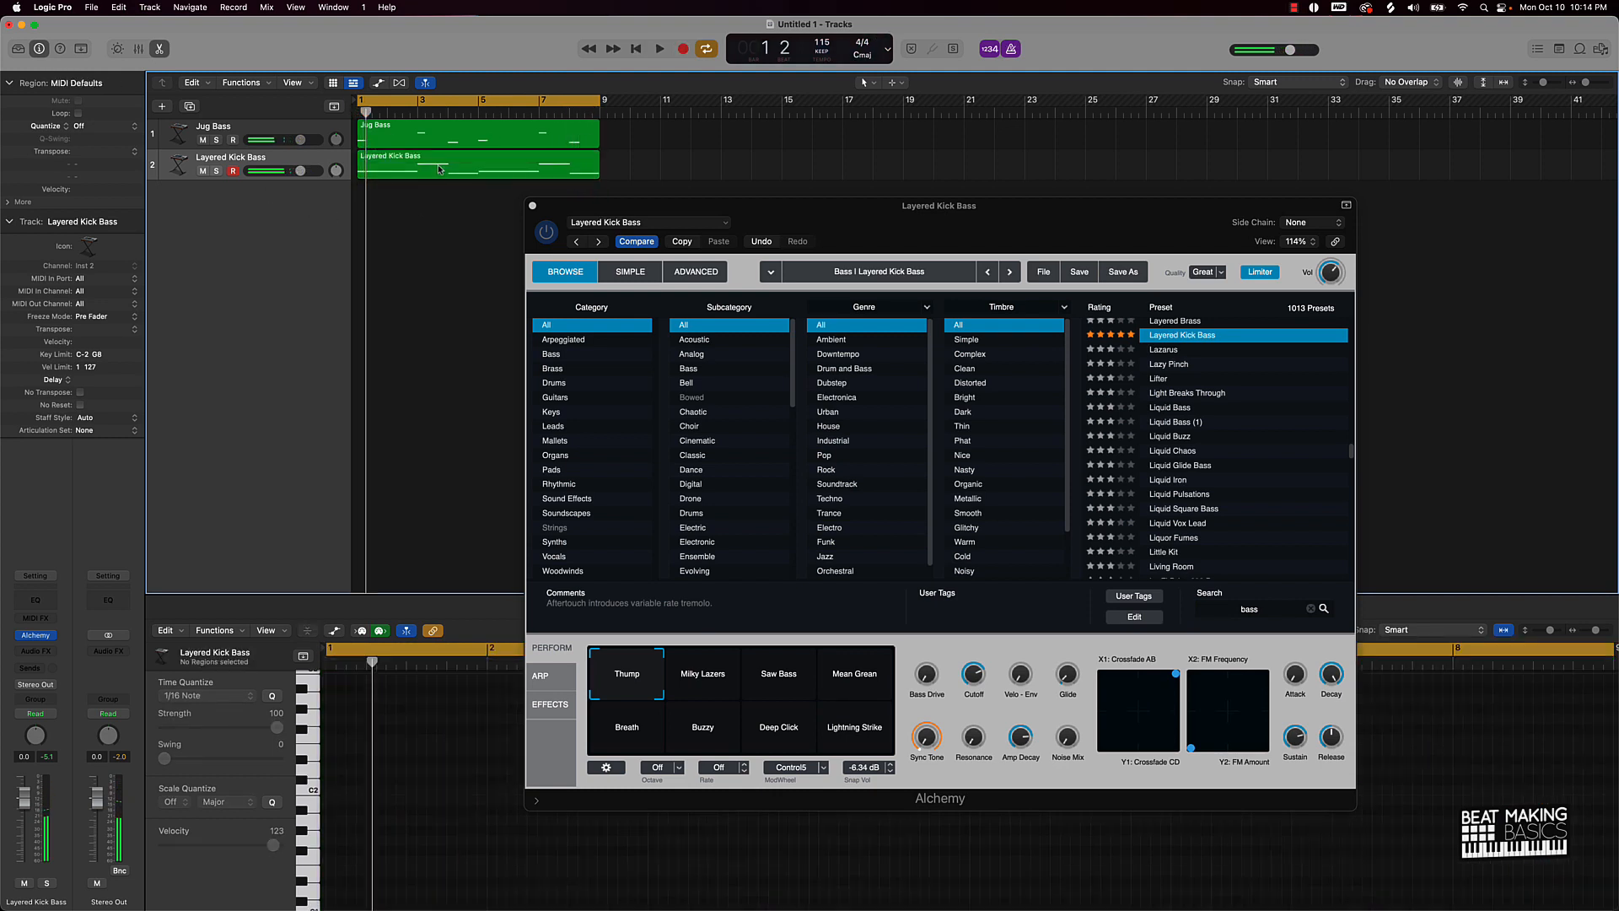
{"action": "left_click", "coordinate": [532, 206]}
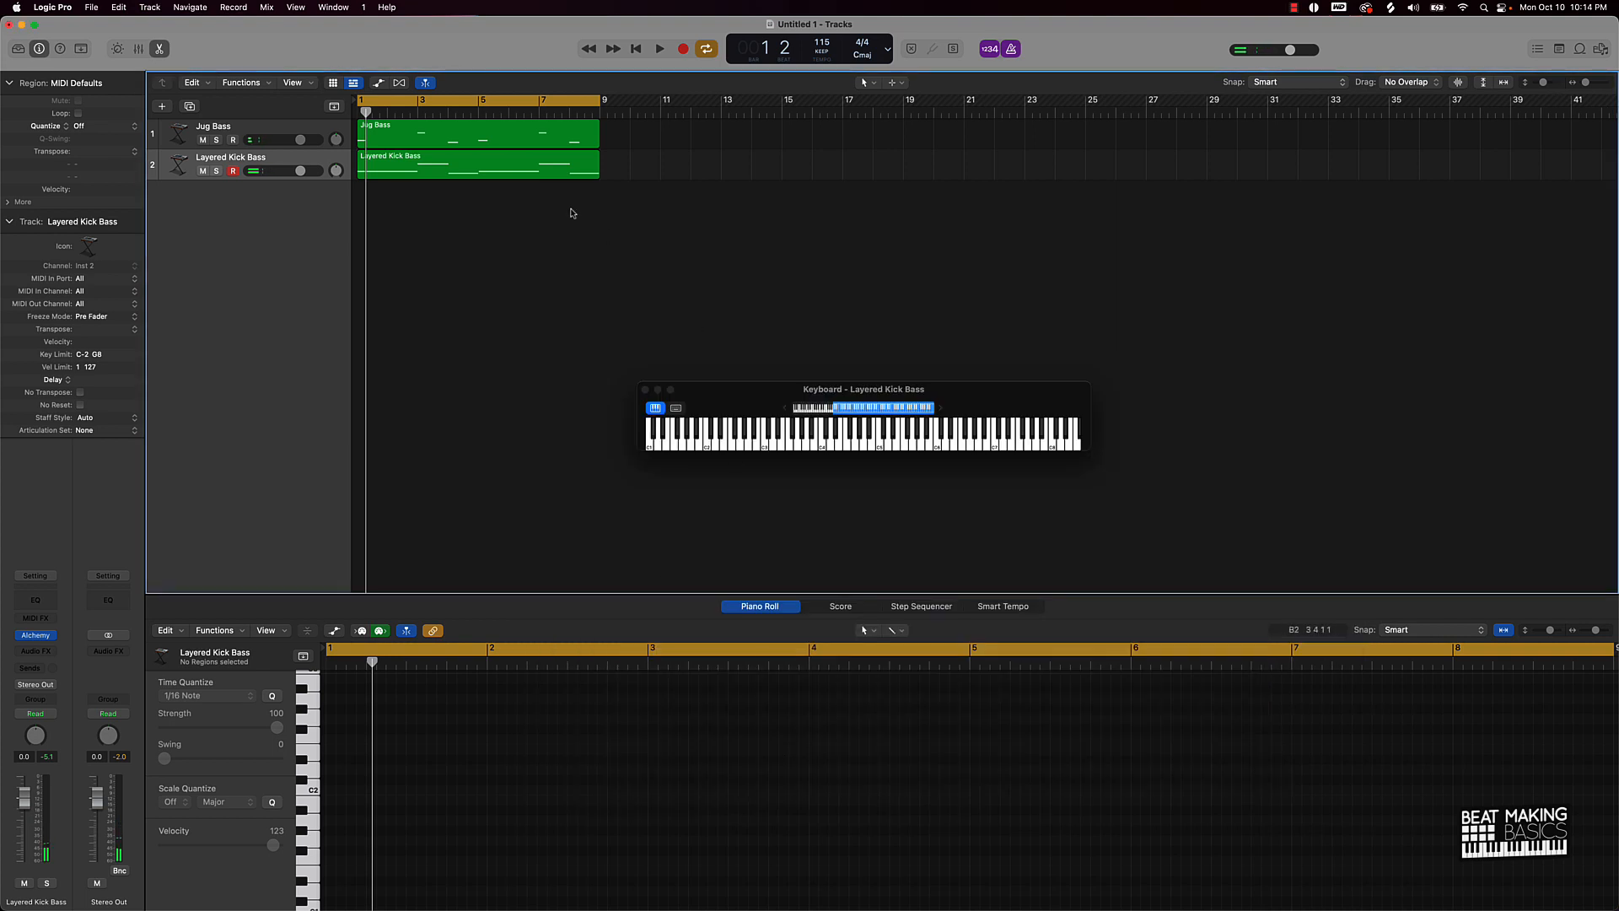
Step: Quantize all six notes of the Layered Kick Bass region to 1/16
{"action": "left_click", "coordinate": [536, 172]}
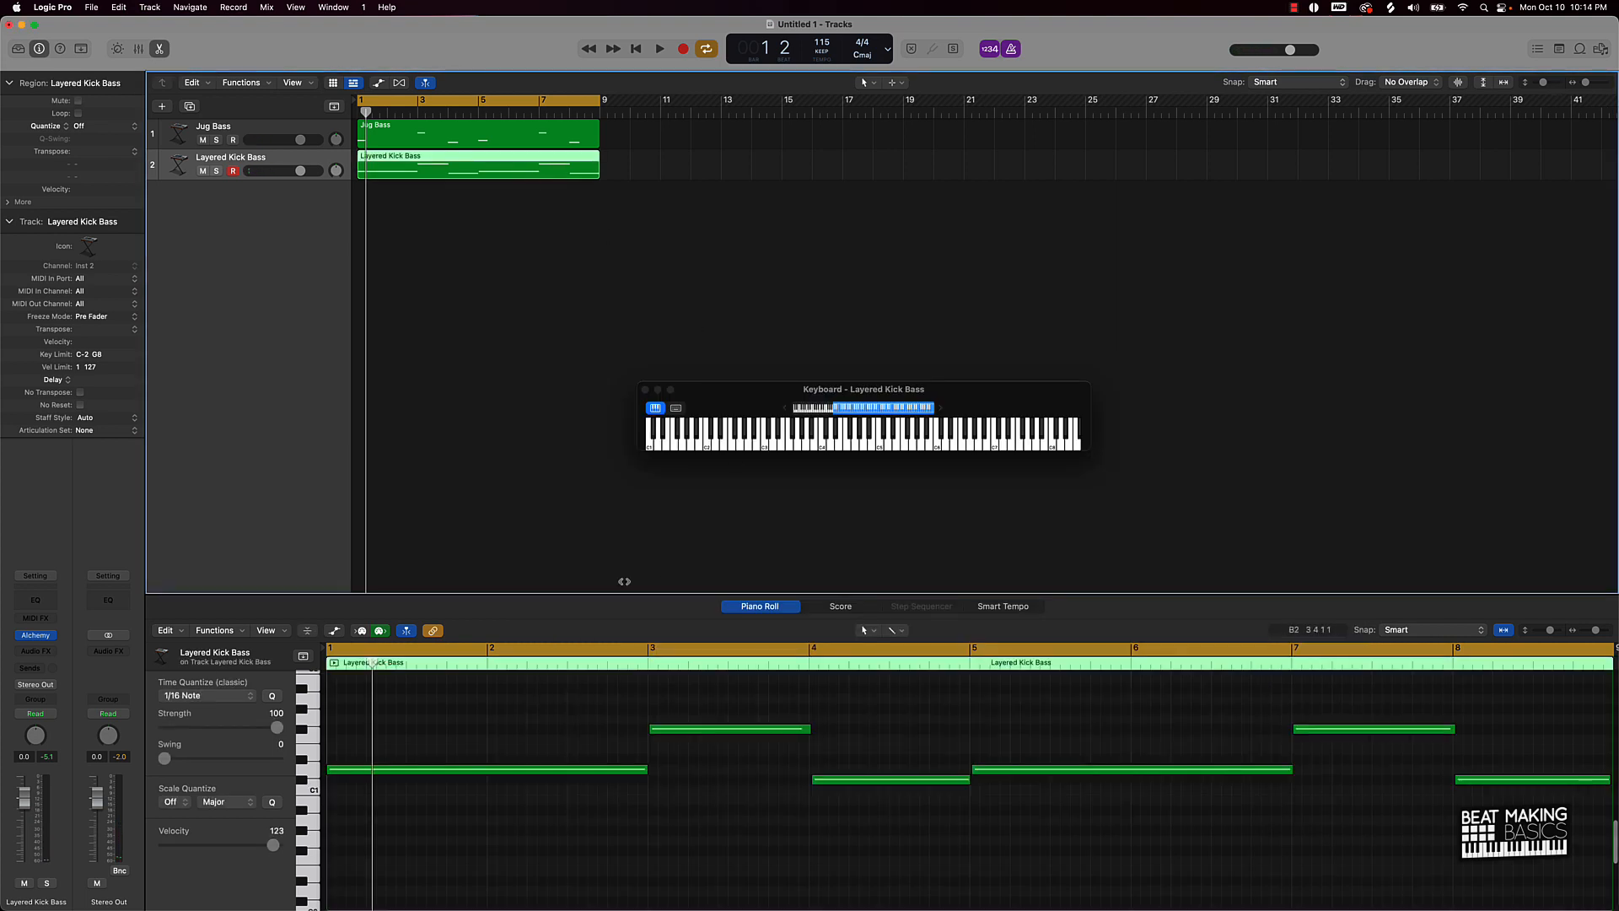
{"action": "left_click", "coordinate": [606, 707]}
{"action": "key", "text": "super+a"}
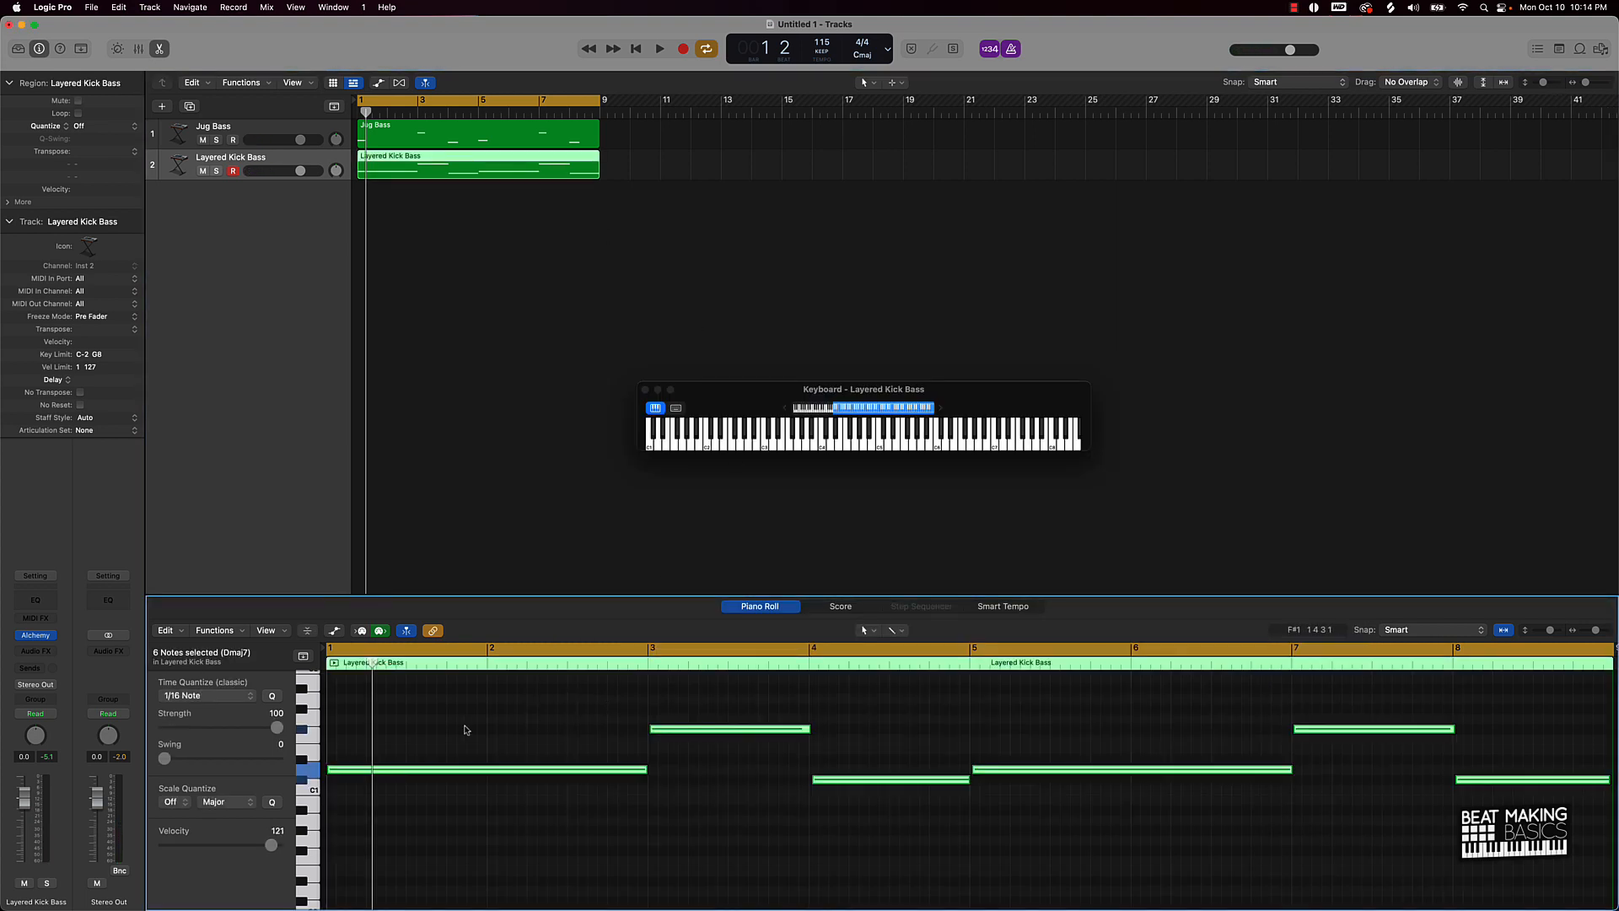
{"action": "left_click", "coordinate": [274, 697]}
{"action": "left_click", "coordinate": [441, 390]}
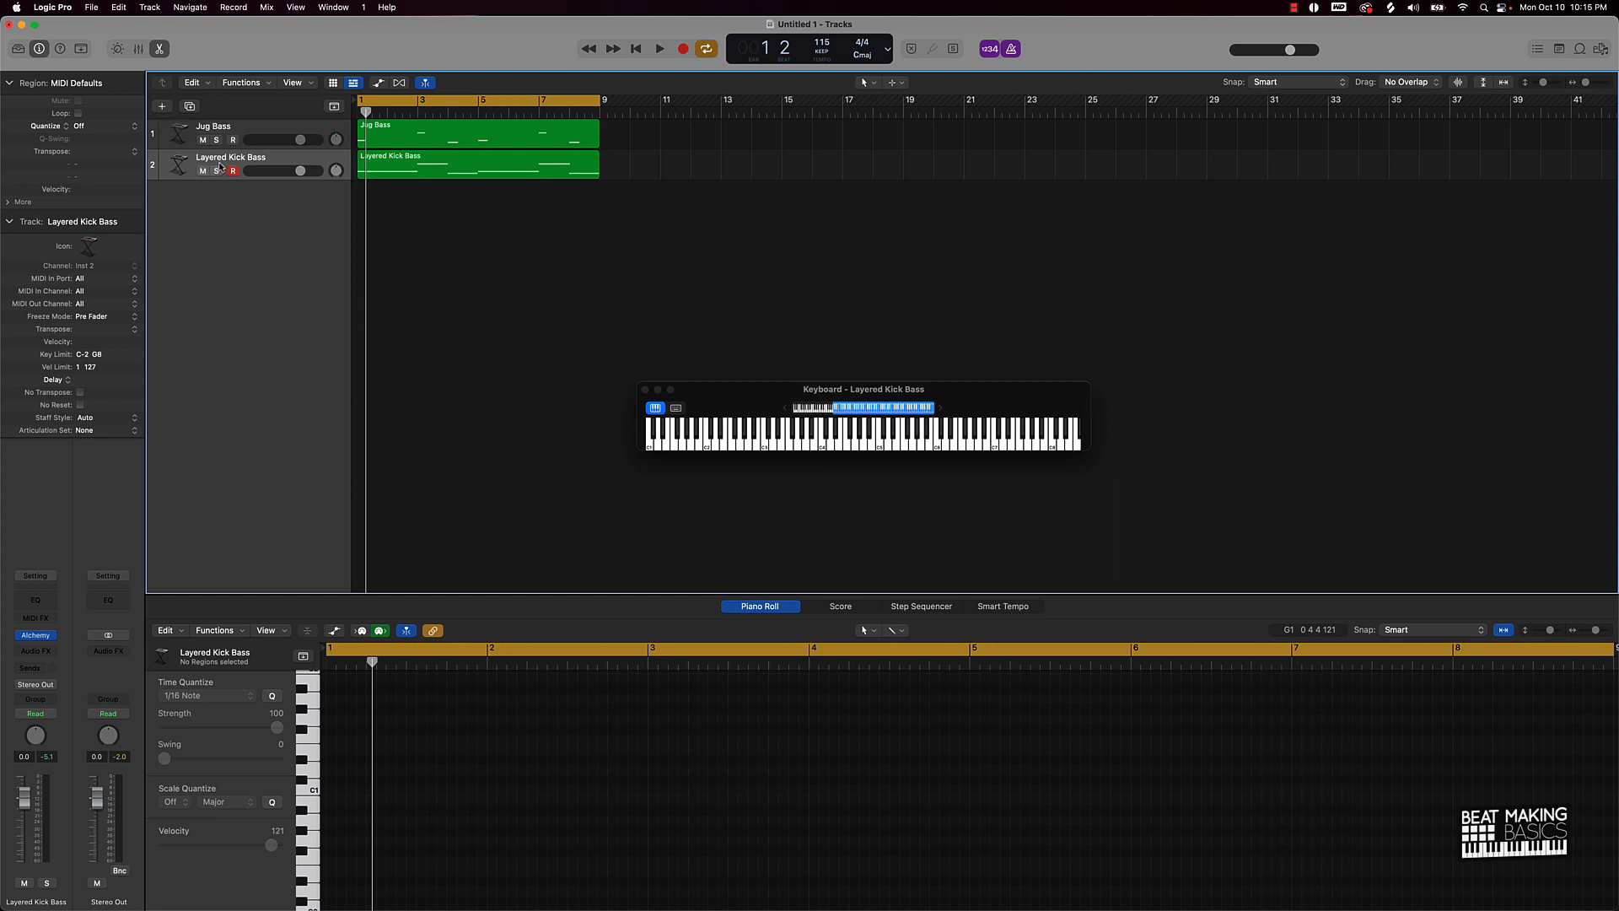
Step: Add a third instrument track with Cmd-D and open its Alchemy plugin
{"action": "key", "text": "super+d"}
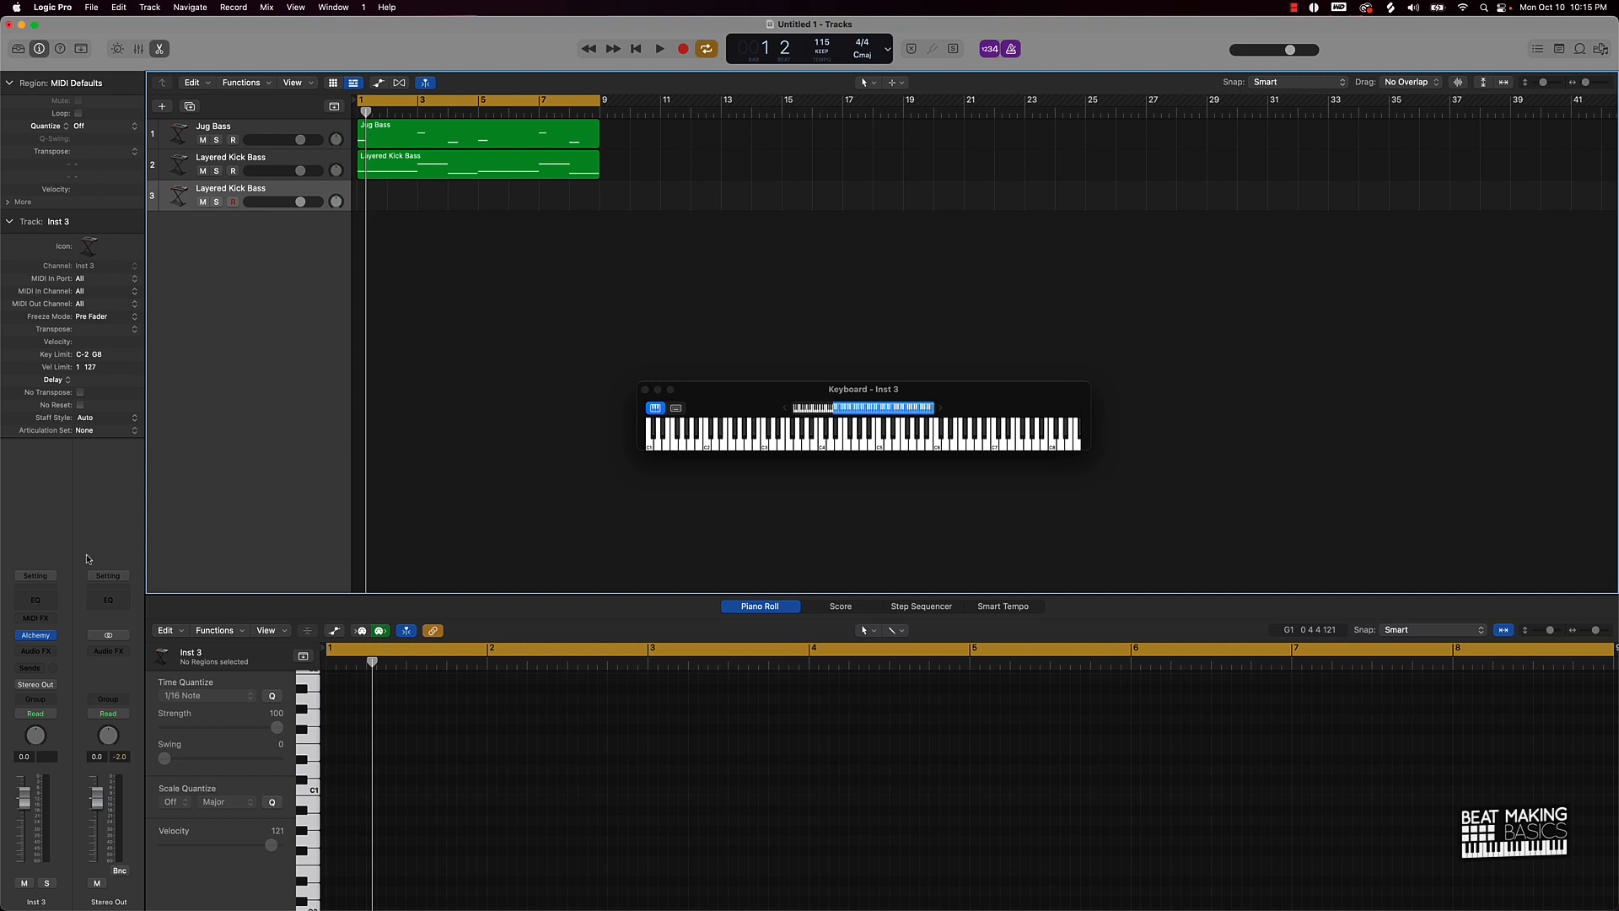
{"action": "left_click", "coordinate": [36, 634]}
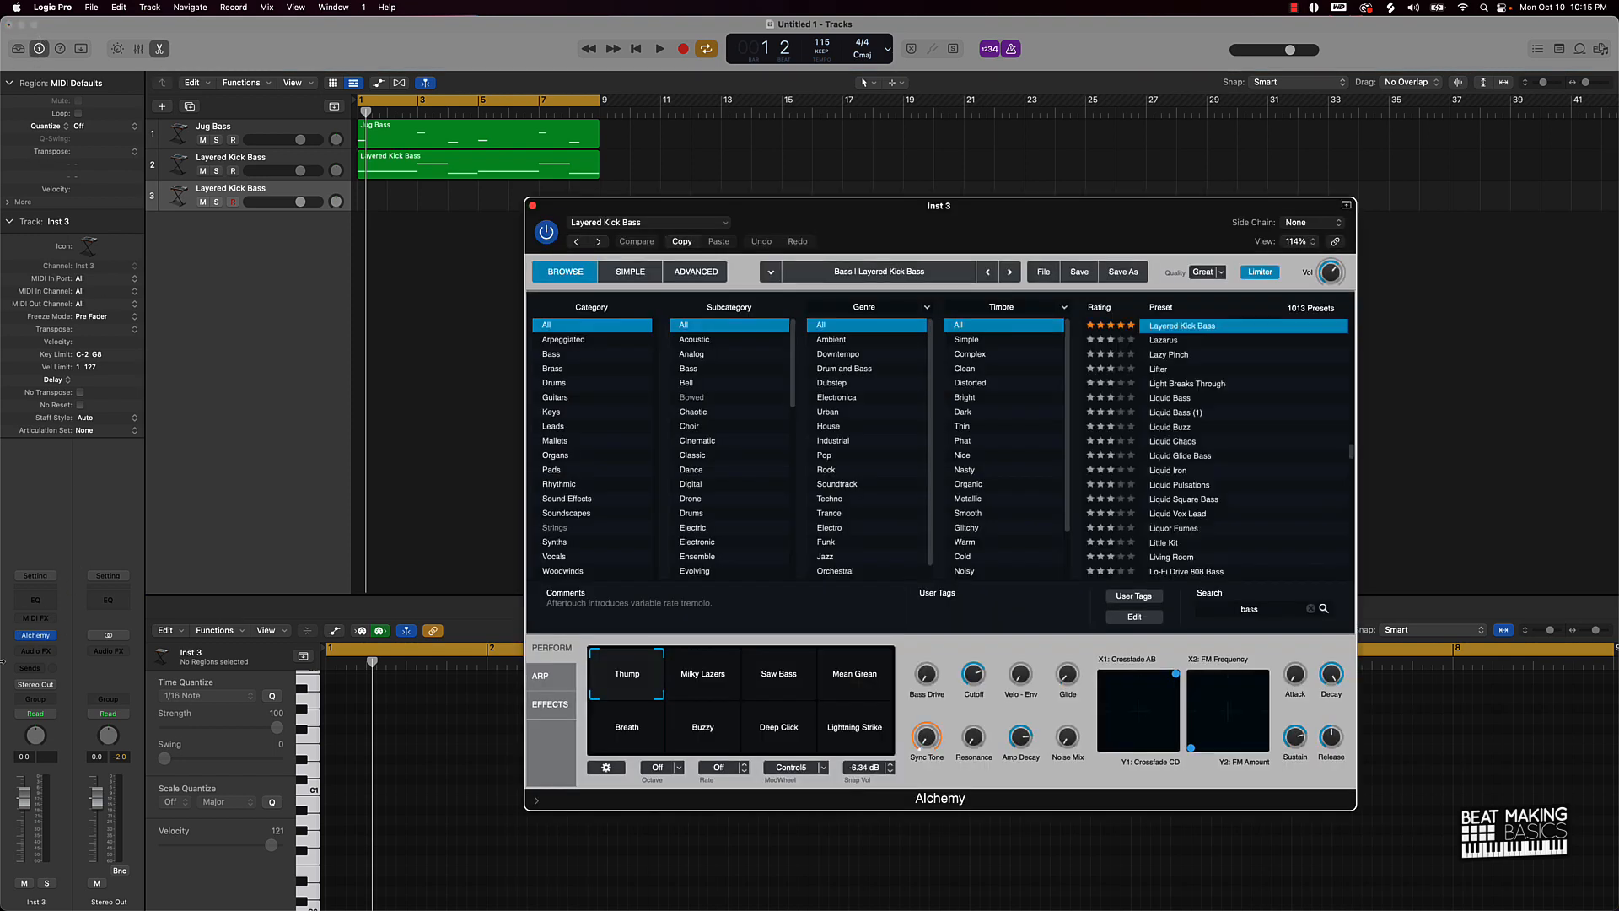
{"action": "left_click", "coordinate": [39, 51]}
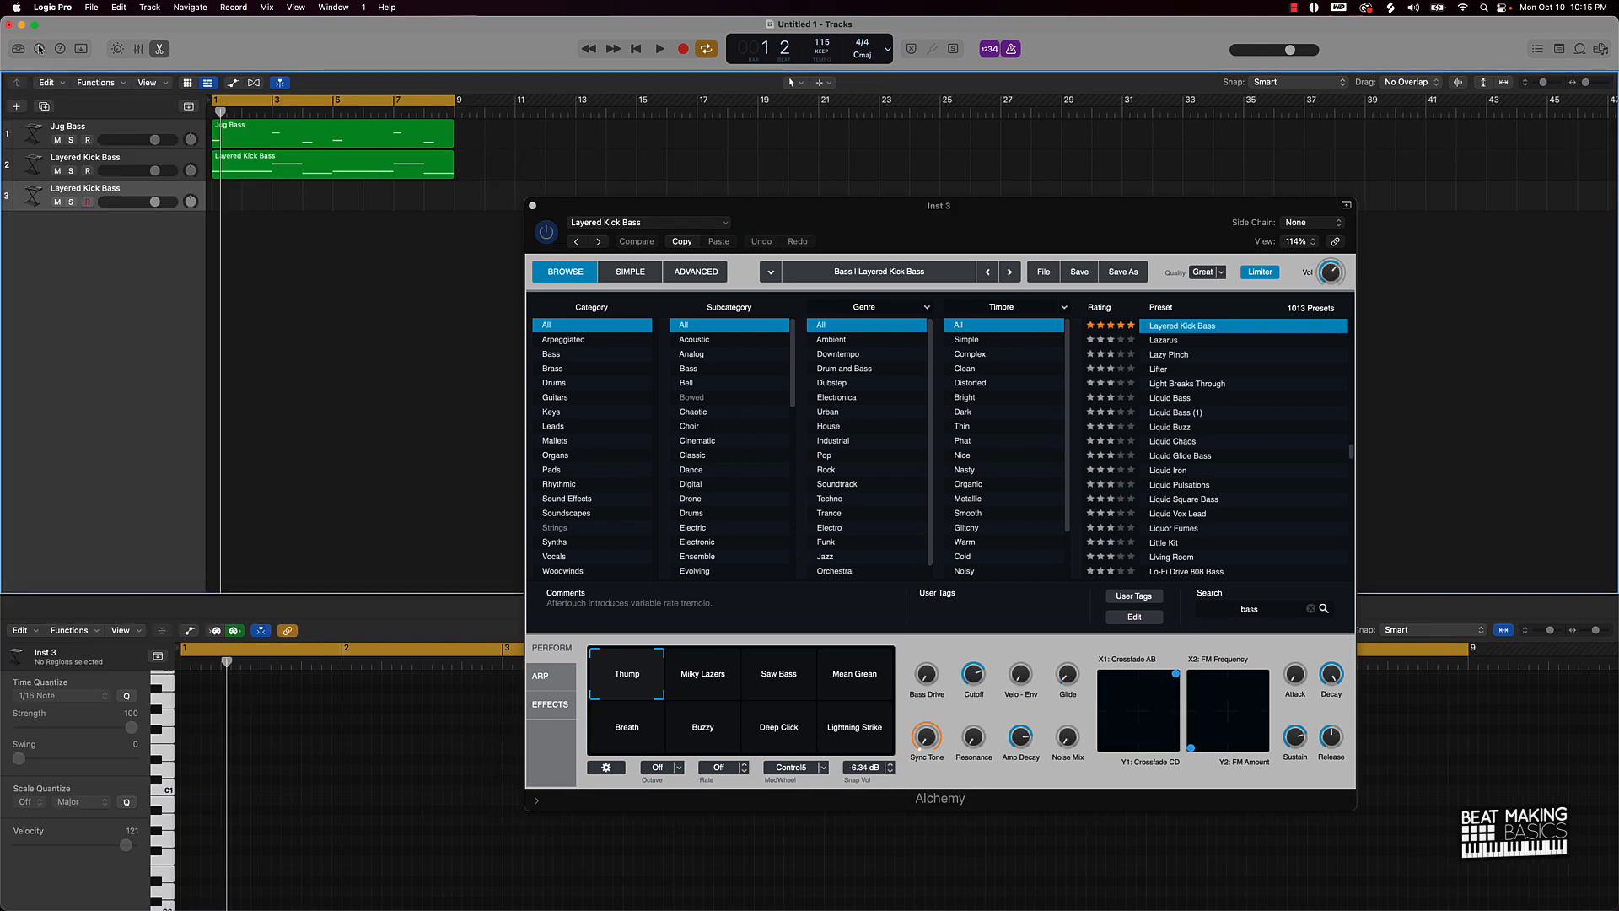
{"action": "left_click", "coordinate": [39, 49]}
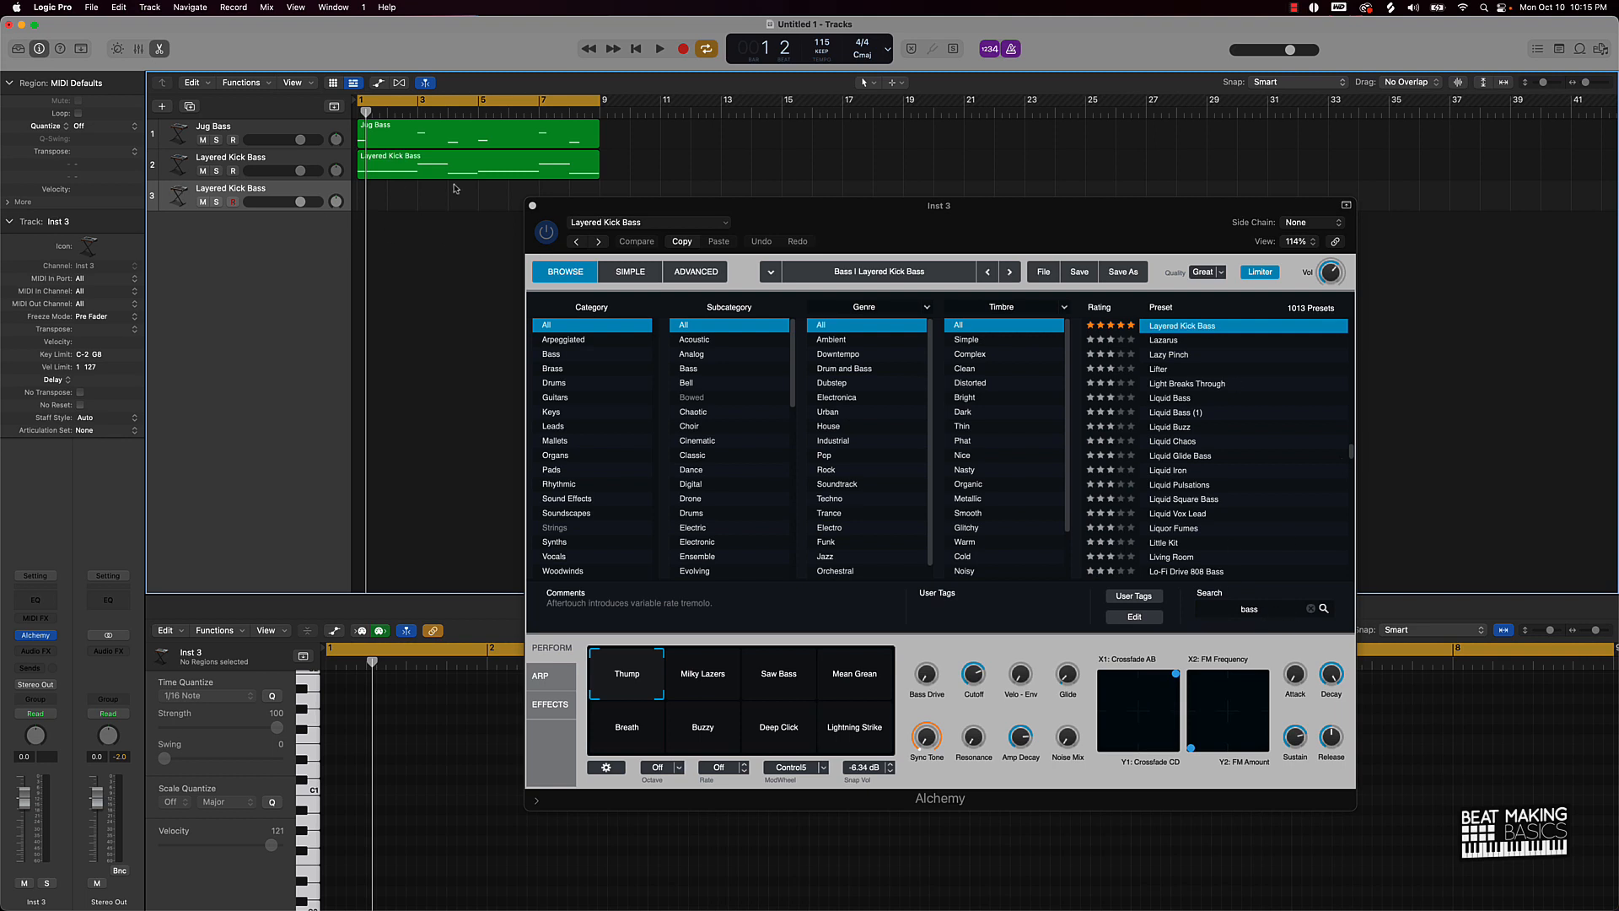
Step: Search presets for 'pad', load Wide Saw Pad, and close the Alchemy window
{"action": "left_click", "coordinate": [1274, 608]}
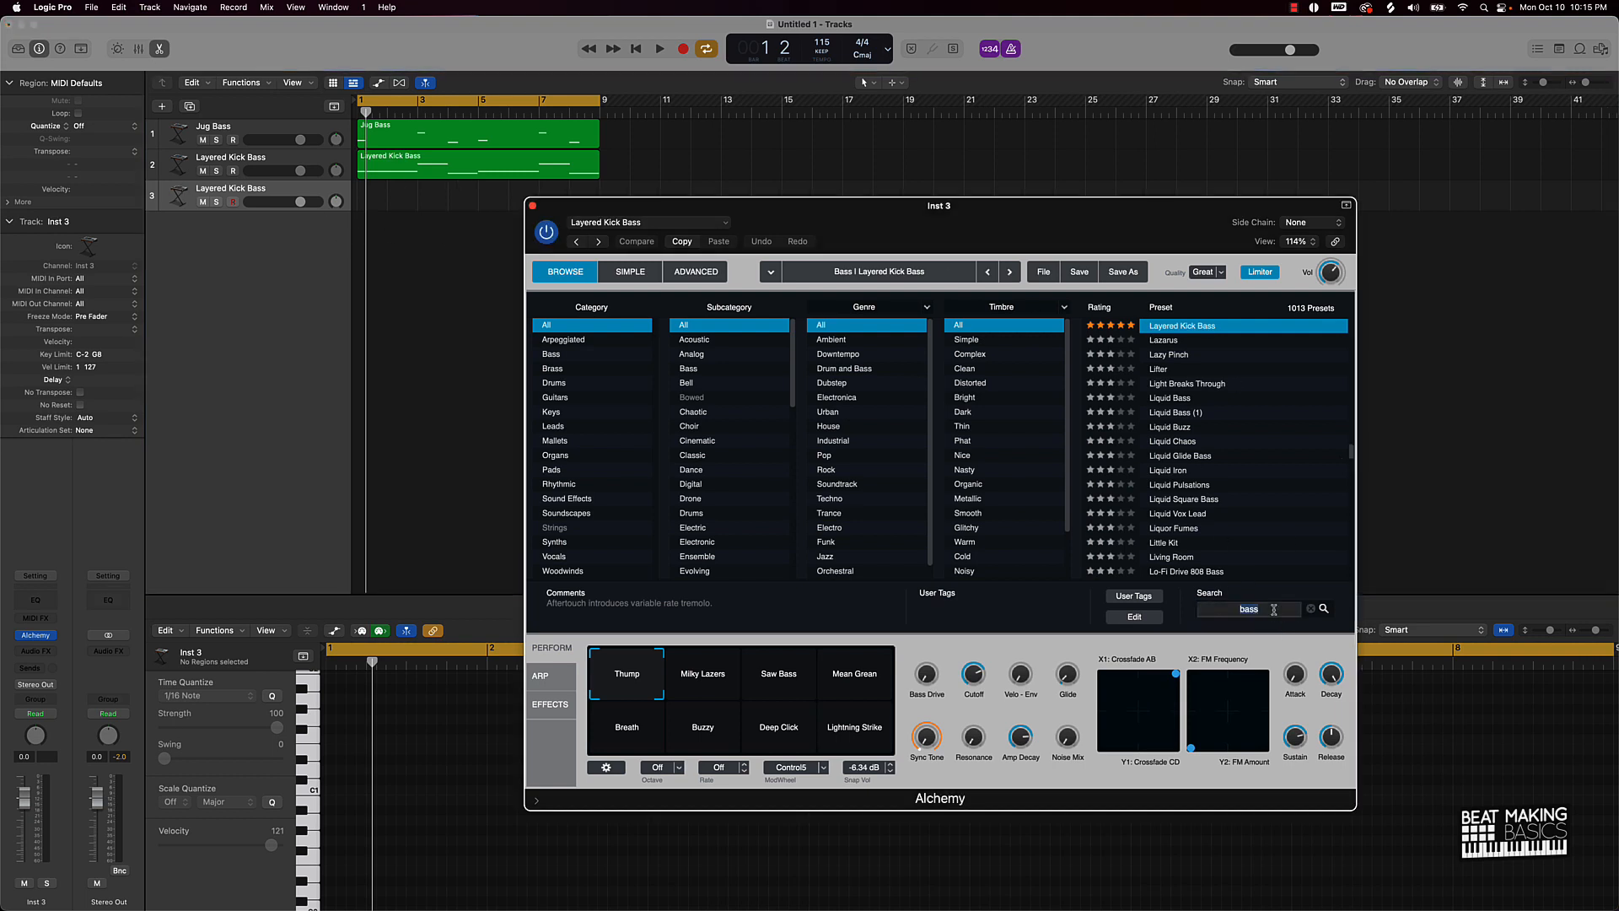
{"action": "key", "text": "BackSpace"}
{"action": "key", "text": "BackSpace"}
{"action": "key", "text": "BackSpace"}
{"action": "key", "text": "BackSpace"}
{"action": "type", "text": "pad"}
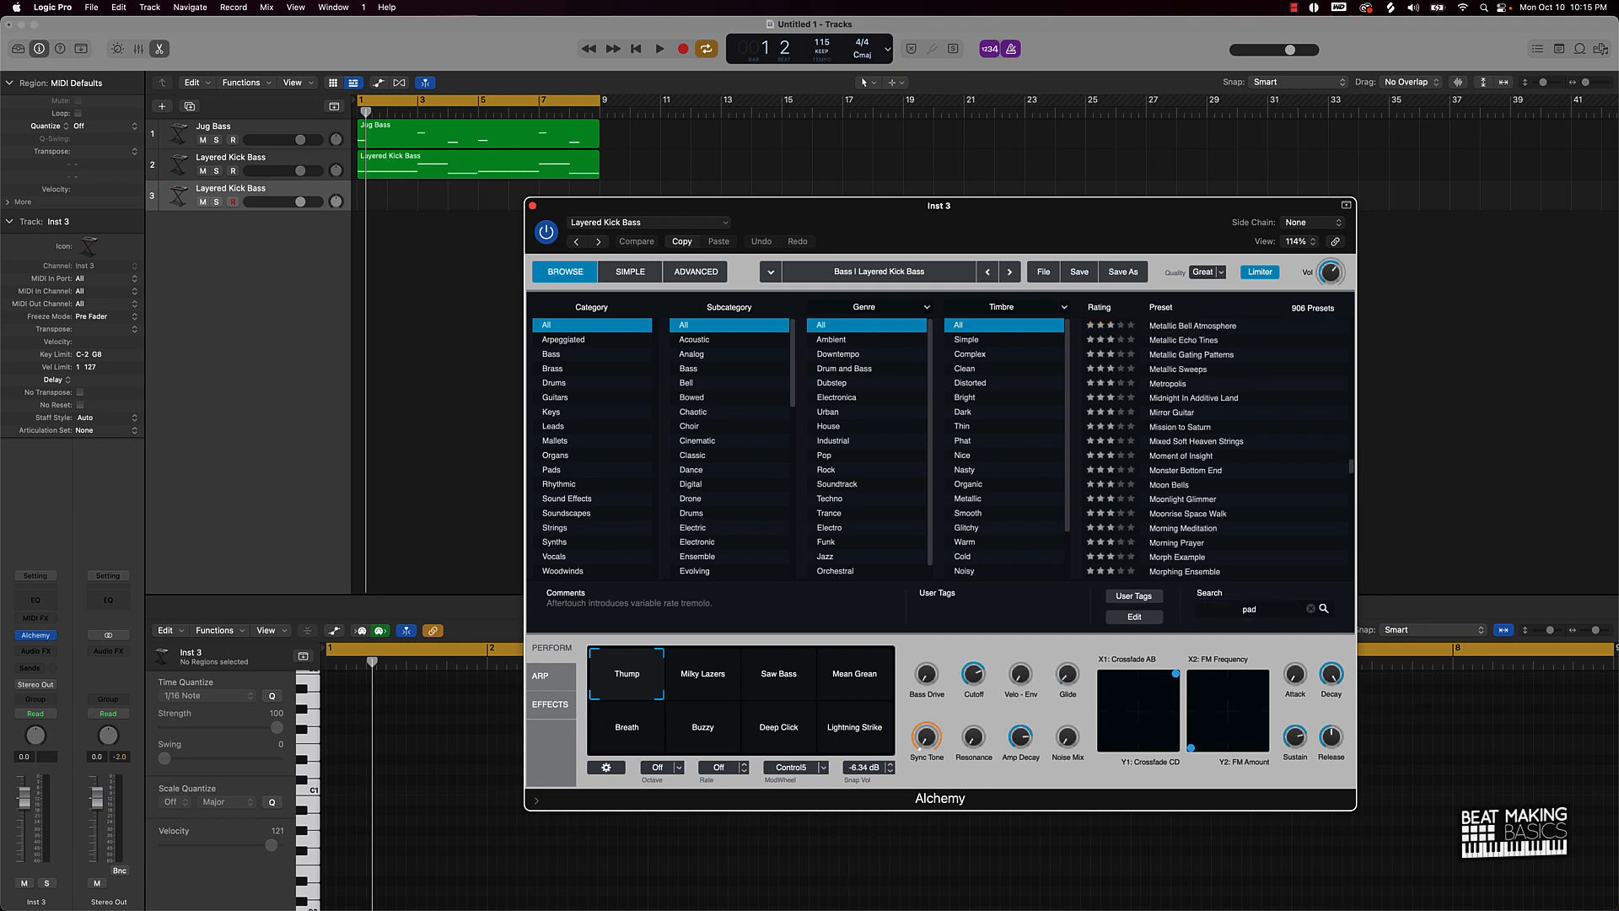
{"action": "scroll", "coordinate": [1161, 431], "scroll_direction": "down", "scroll_amount": 15}
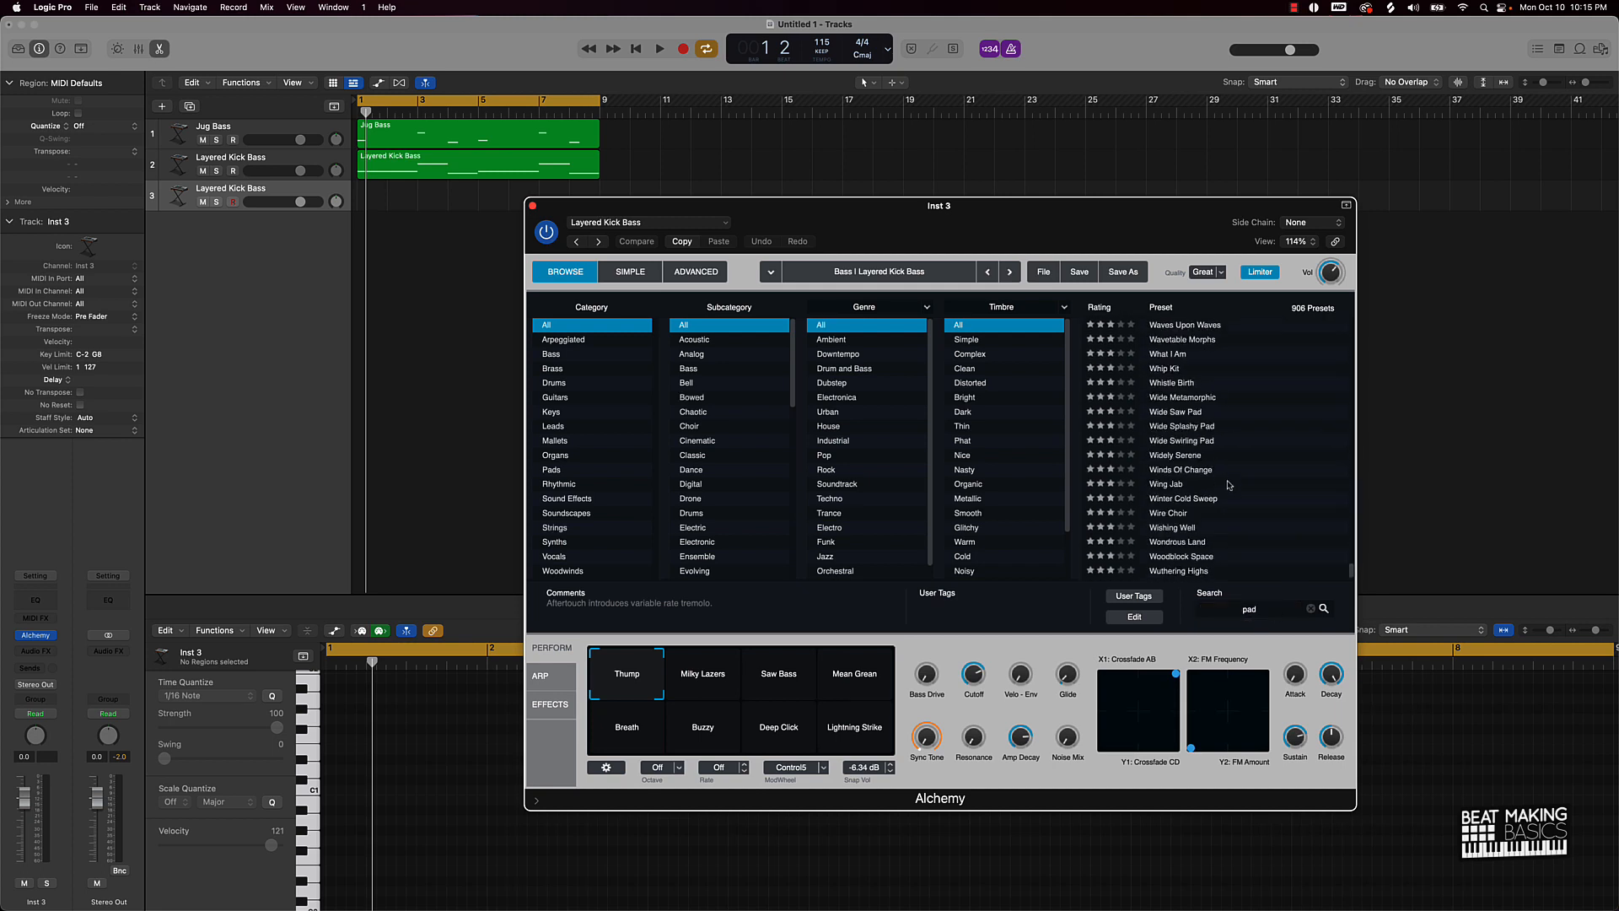
{"action": "left_click", "coordinate": [1177, 412]}
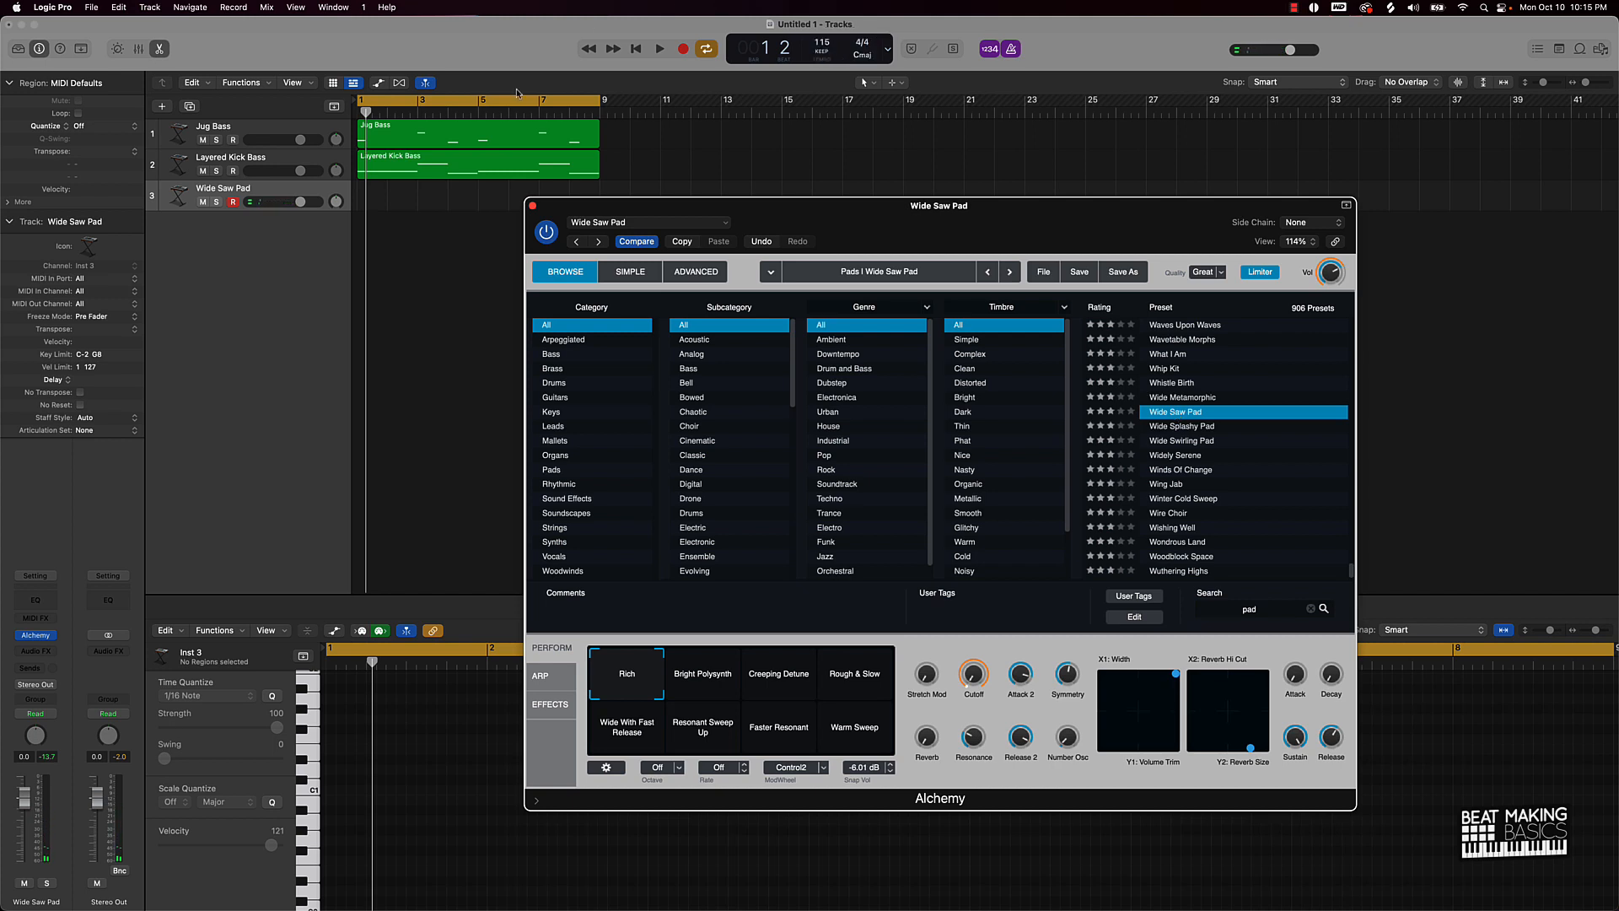
{"action": "left_click", "coordinate": [532, 205]}
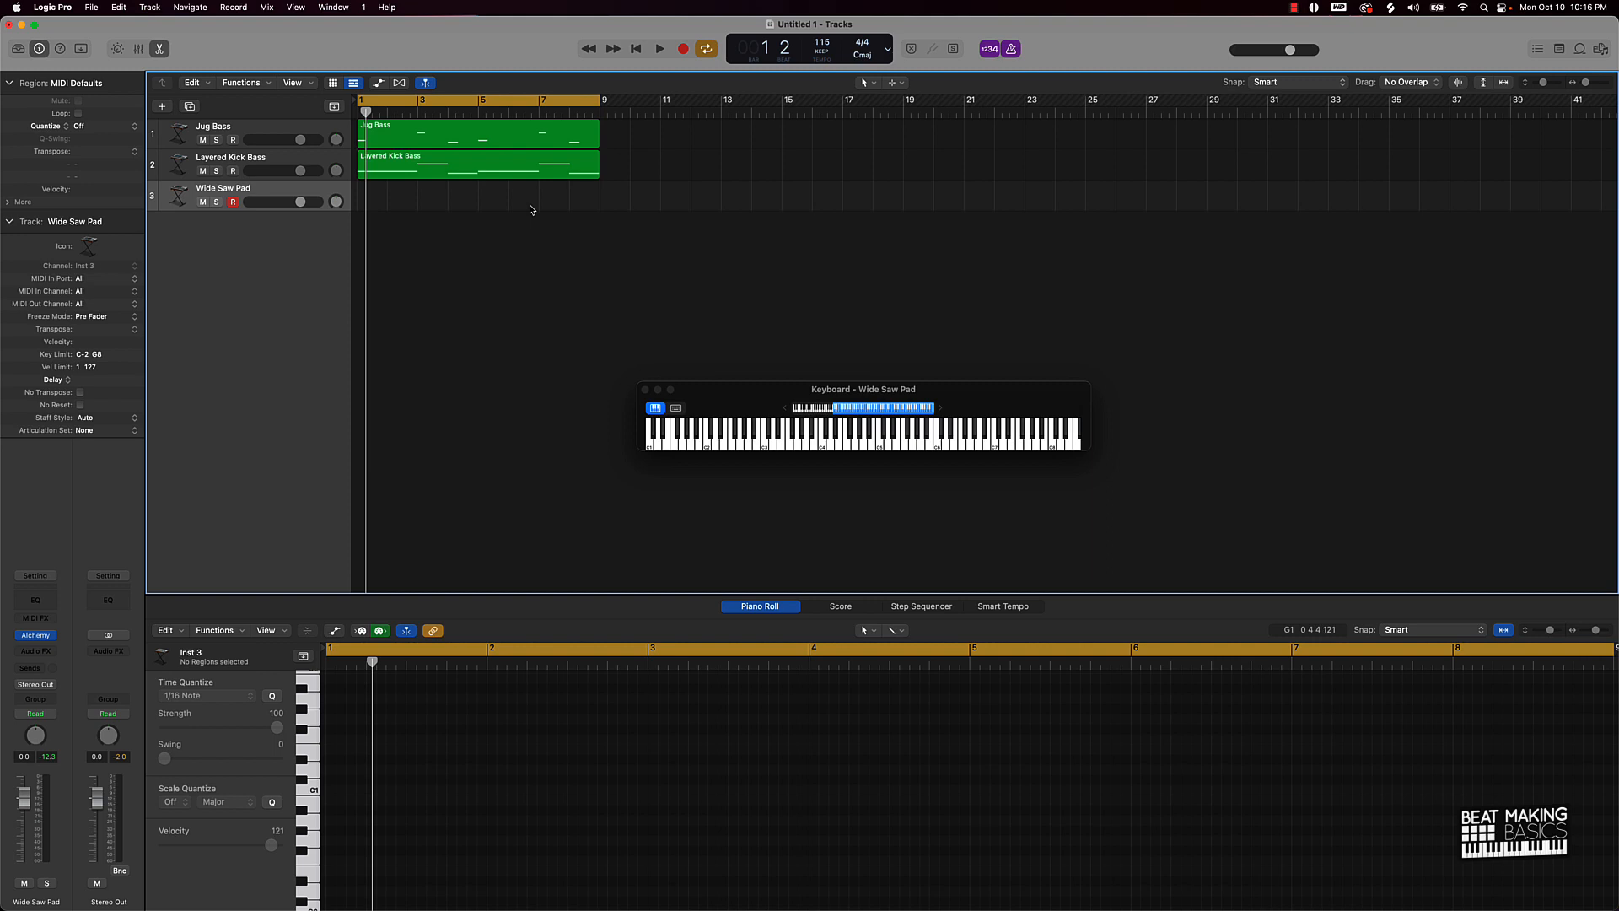
Step: Record sustained Wide Saw Pad chords over bars 1–9
{"action": "key", "text": "r"}
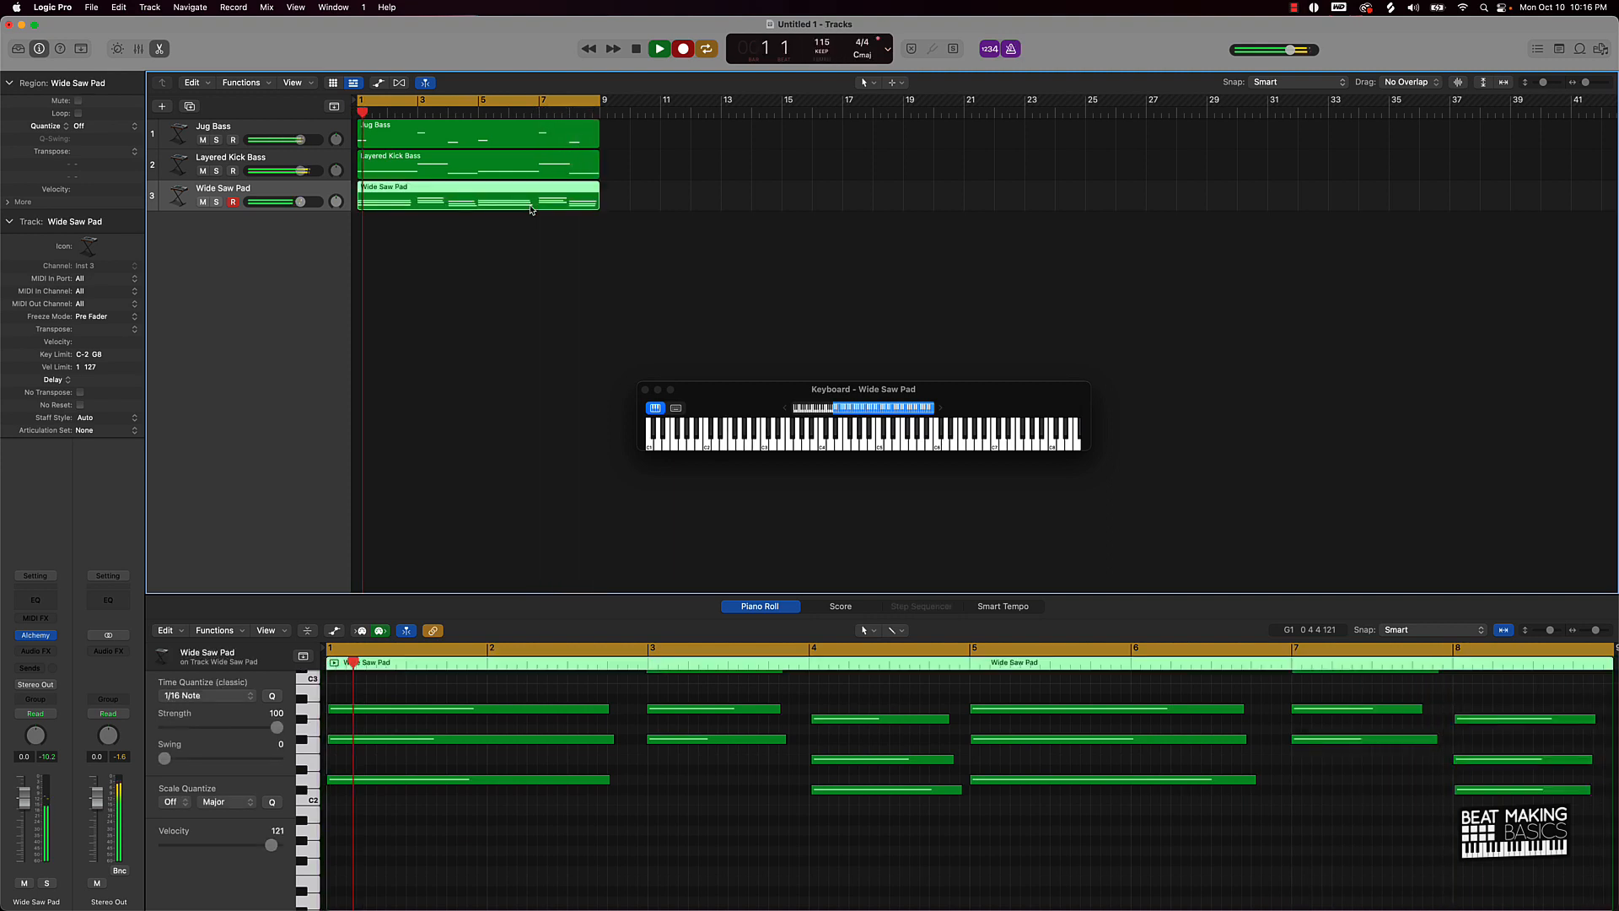
{"action": "key", "text": "space"}
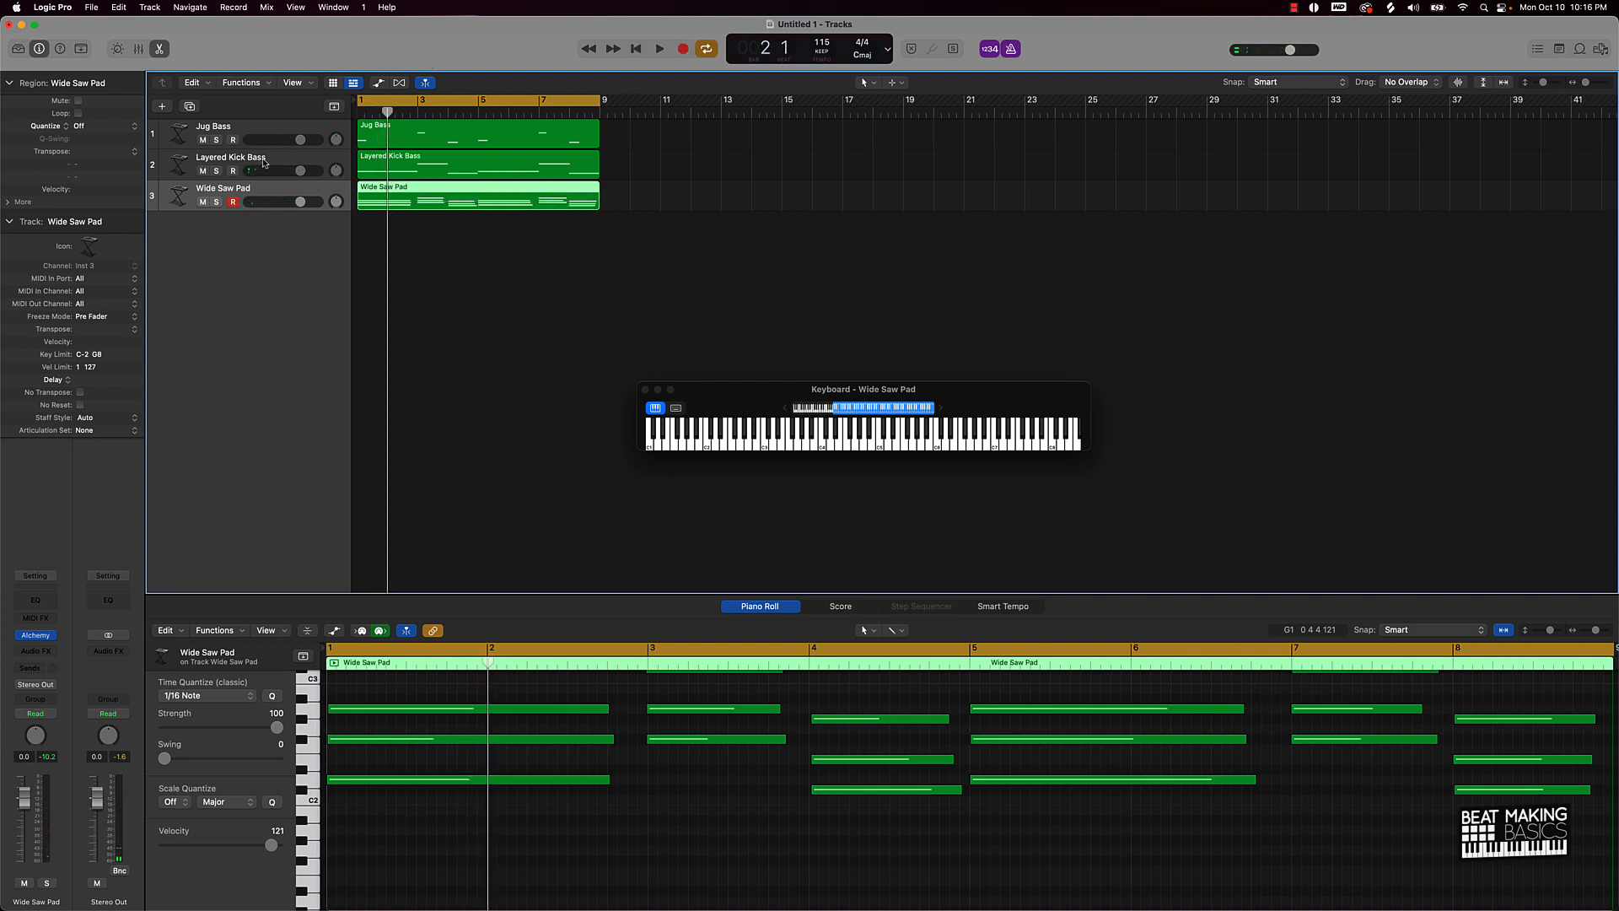
Step: Open Layered Kick Bass's Alchemy, morph toward Saw Bass, solo it, and set volume to +3.0 dB
{"action": "left_click", "coordinate": [390, 161]}
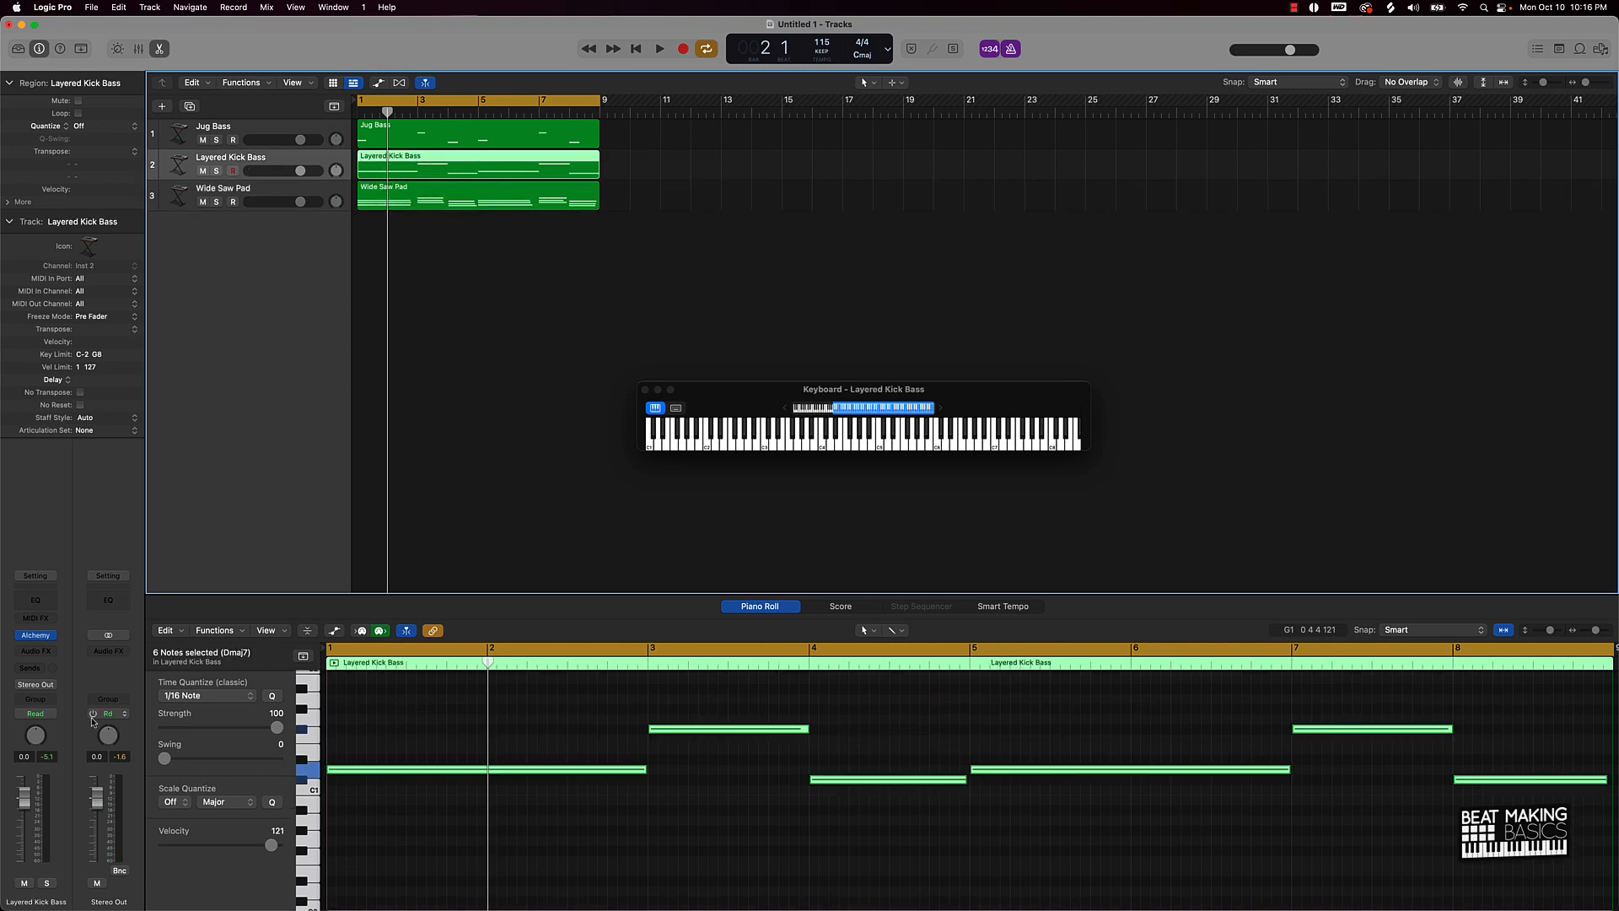
{"action": "left_click", "coordinate": [52, 638]}
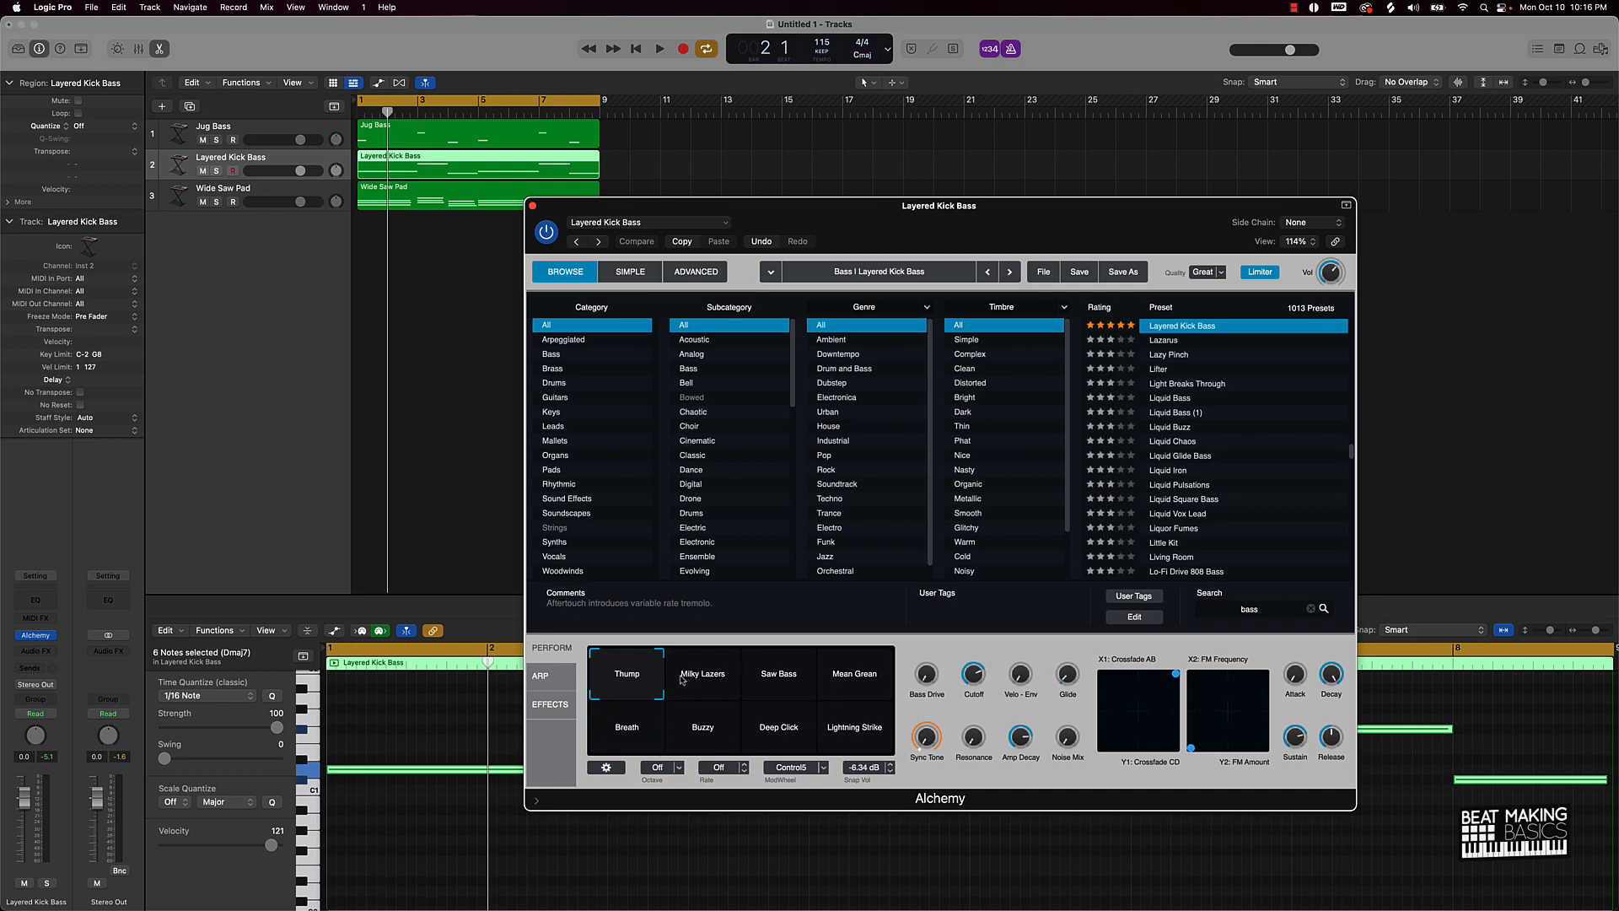
{"action": "key", "text": "space"}
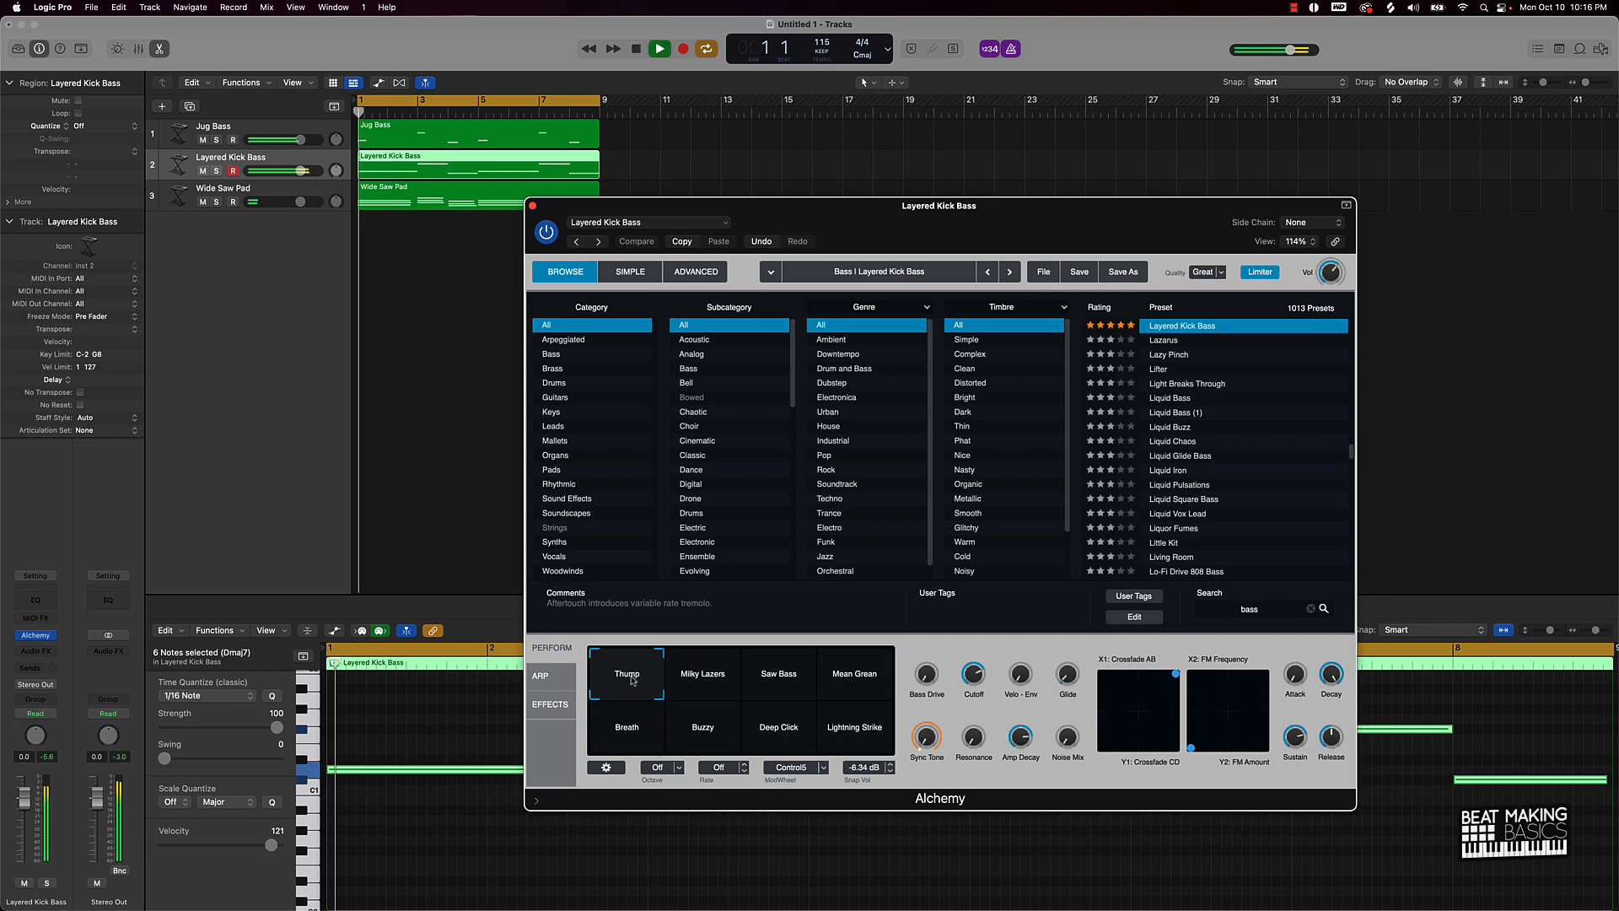
{"action": "left_click_drag", "start_coordinate": [636, 680], "coordinate": [780, 674]}
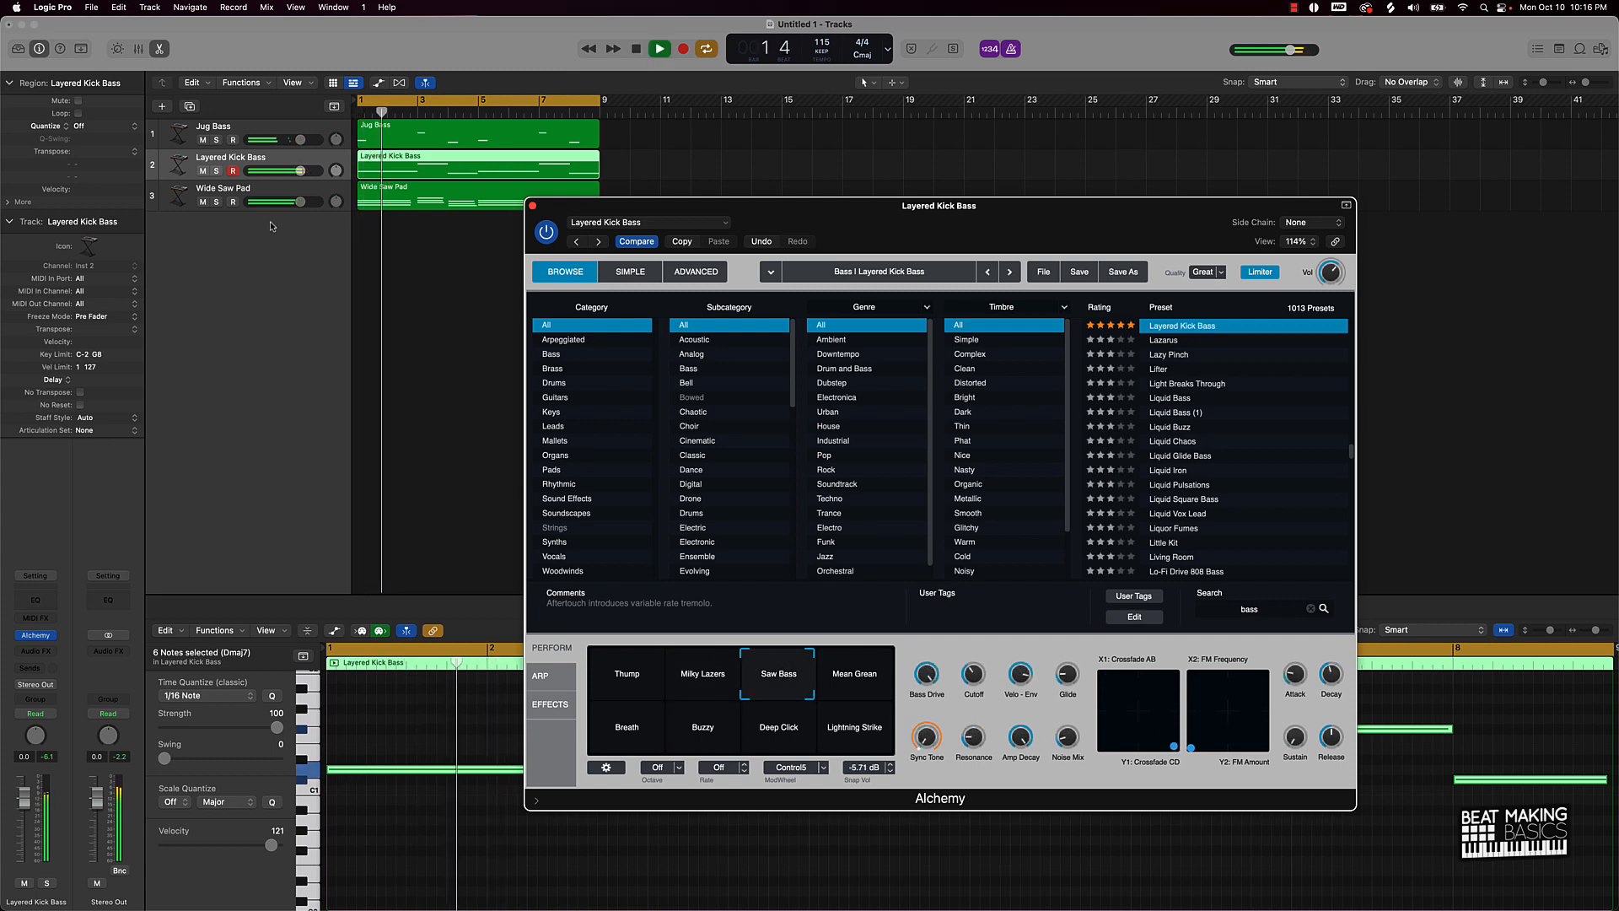
{"action": "left_click", "coordinate": [216, 171]}
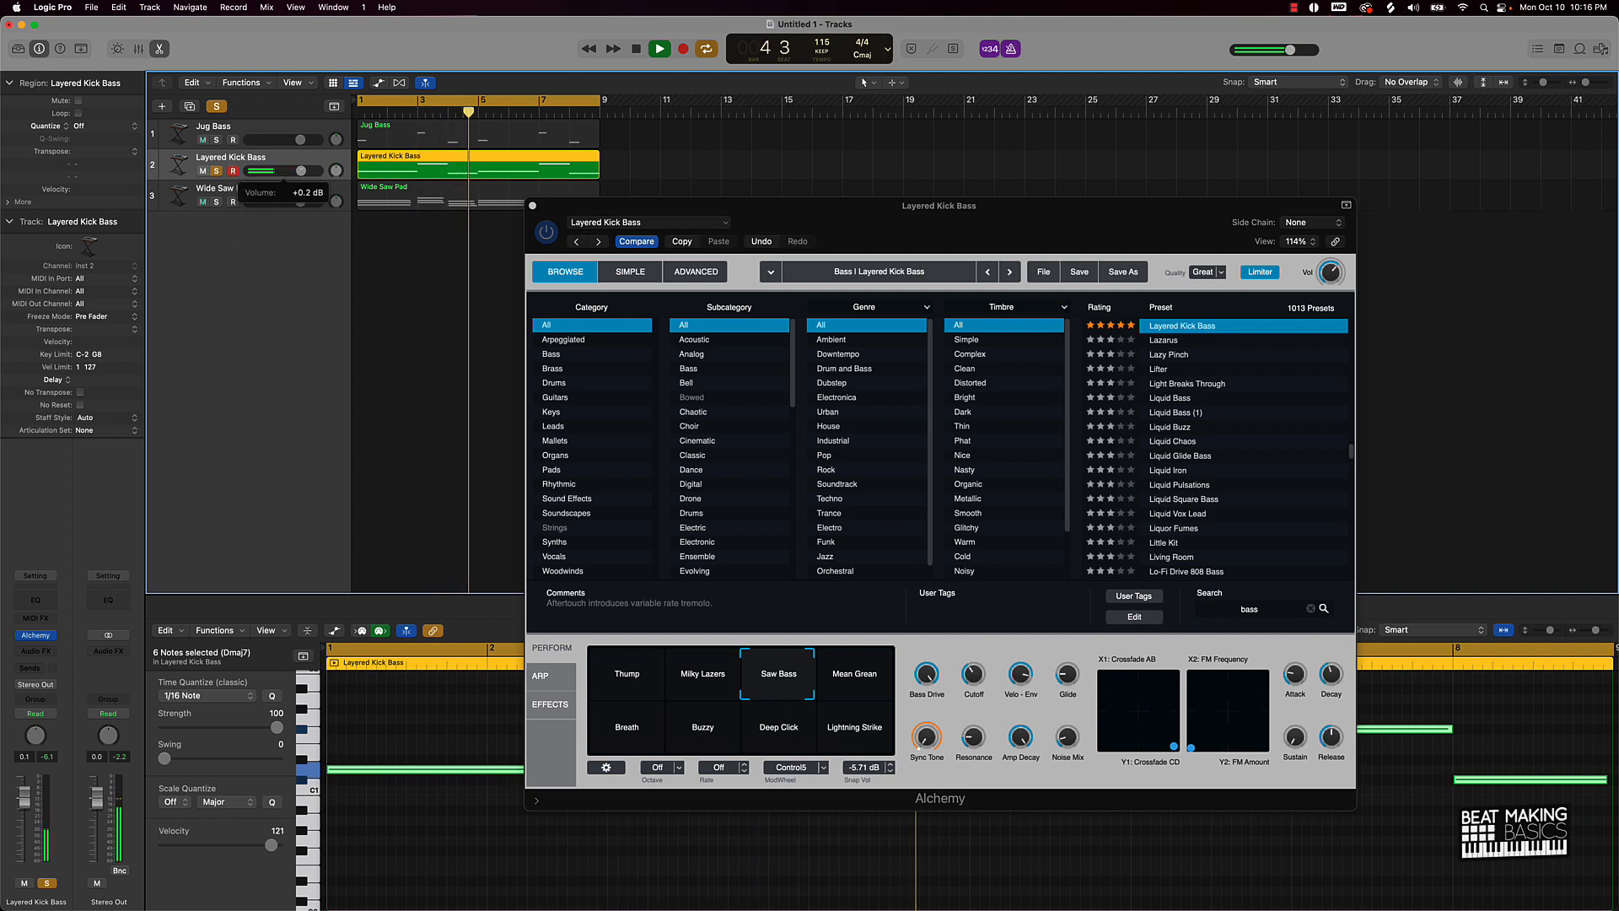
{"action": "left_click_drag", "start_coordinate": [302, 172], "coordinate": [310, 170]}
{"action": "key", "text": "space"}
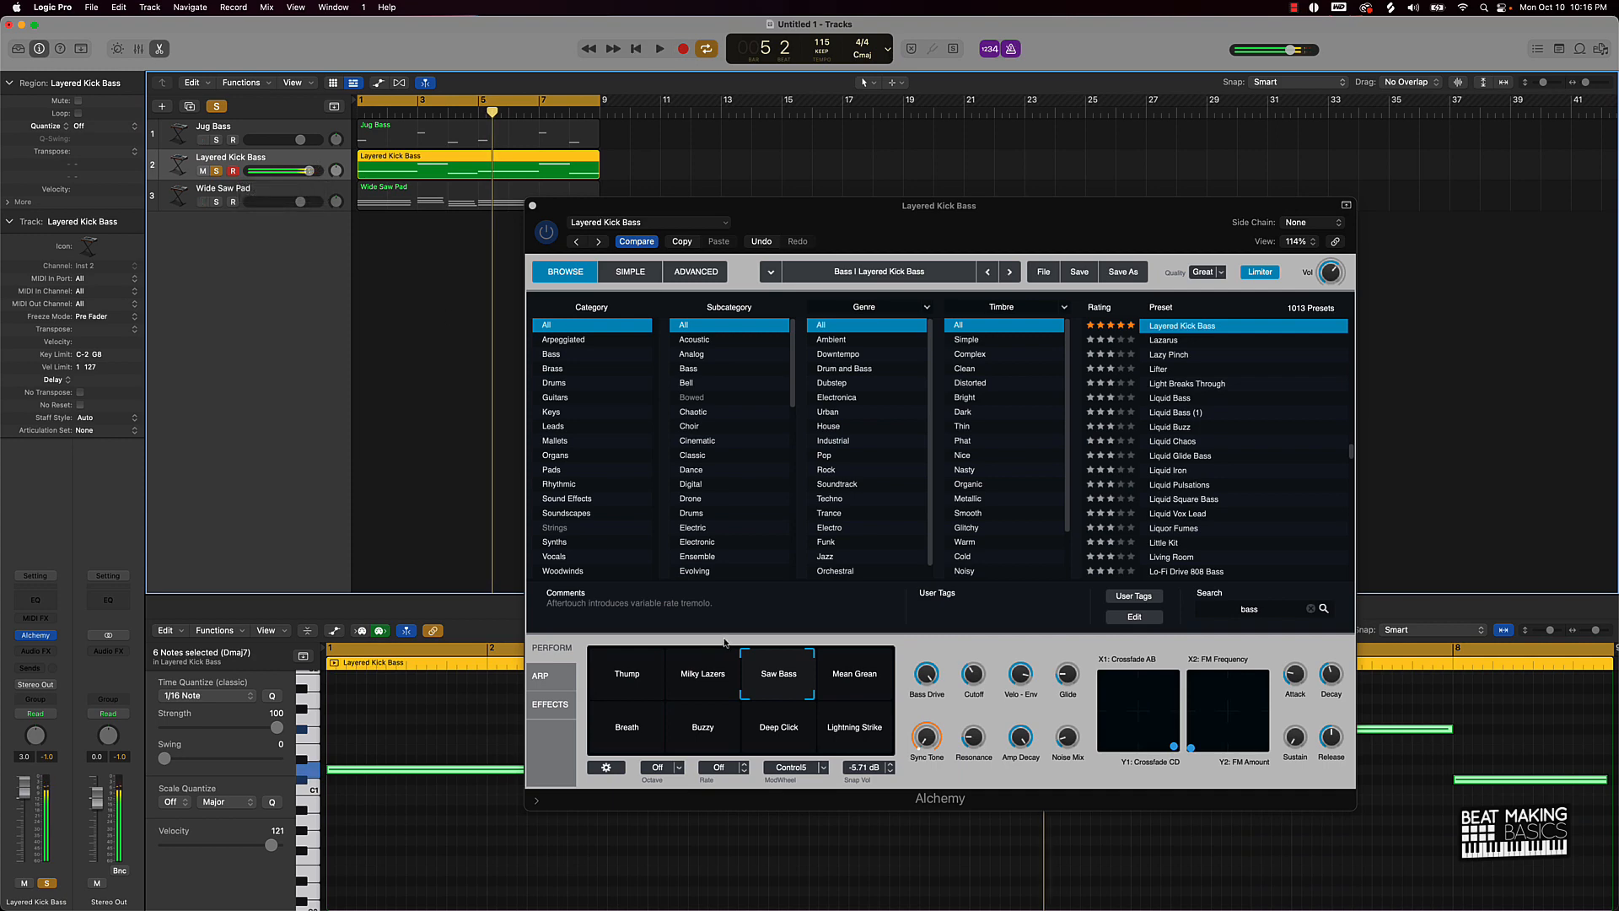
Step: Audition the Mean Grean, Lightning Strike and Buzzy snapshots, keep Buzzy, and close Alchemy
{"action": "left_click", "coordinate": [846, 671]}
{"action": "key", "text": "space"}
{"action": "key", "text": "space"}
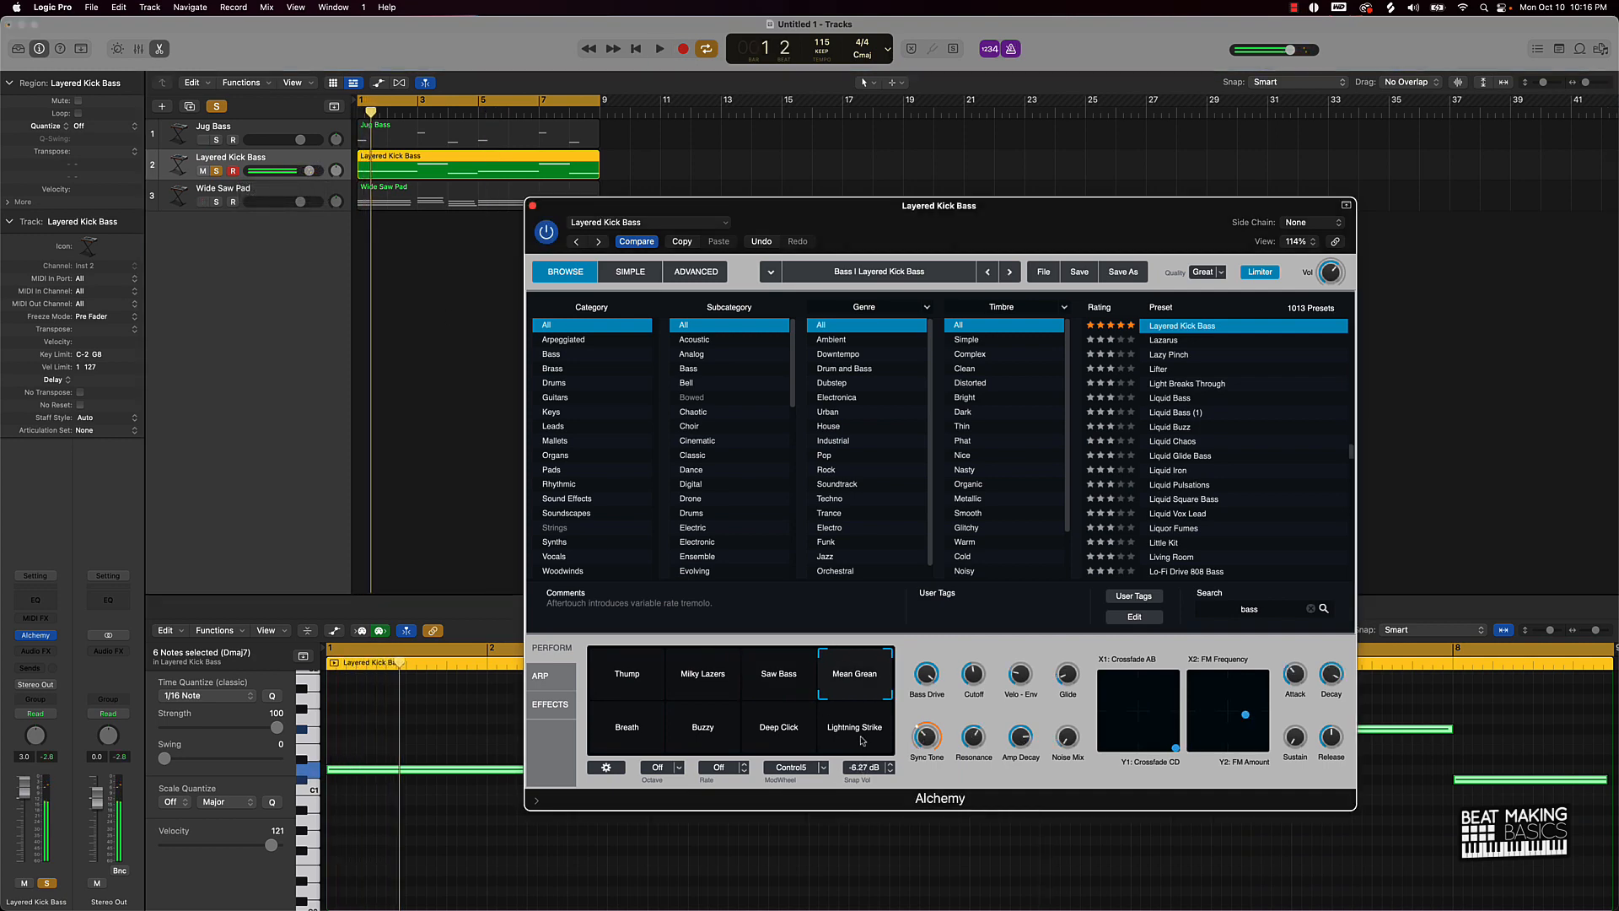
{"action": "left_click", "coordinate": [853, 737]}
{"action": "key", "text": "space"}
{"action": "key", "text": "space"}
{"action": "left_click", "coordinate": [703, 727]}
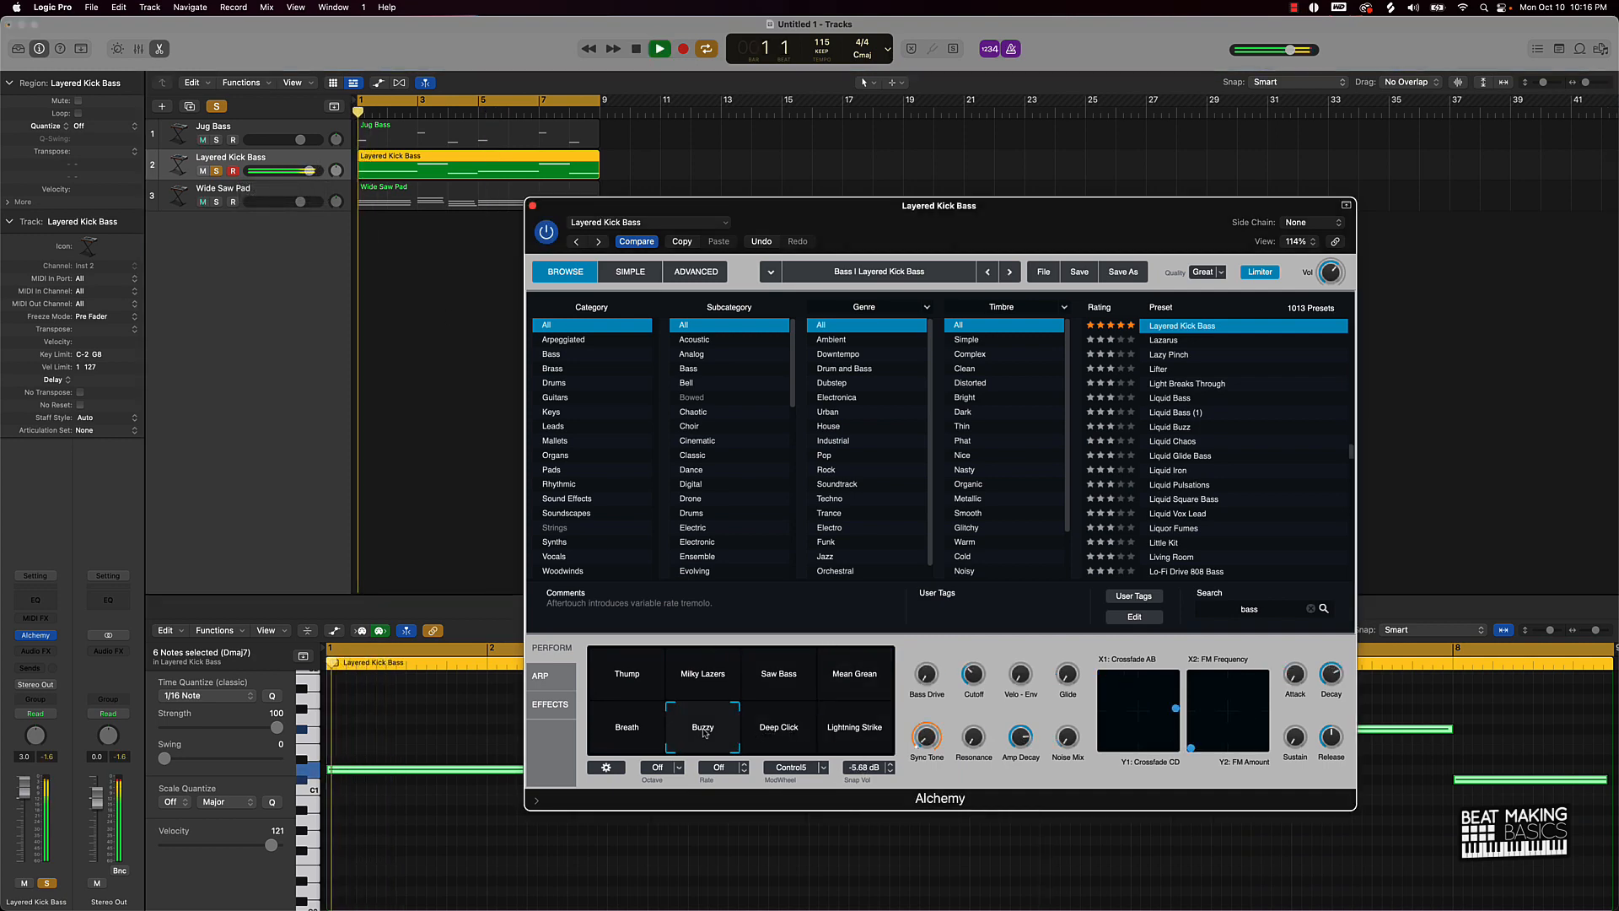
{"action": "key", "text": "space"}
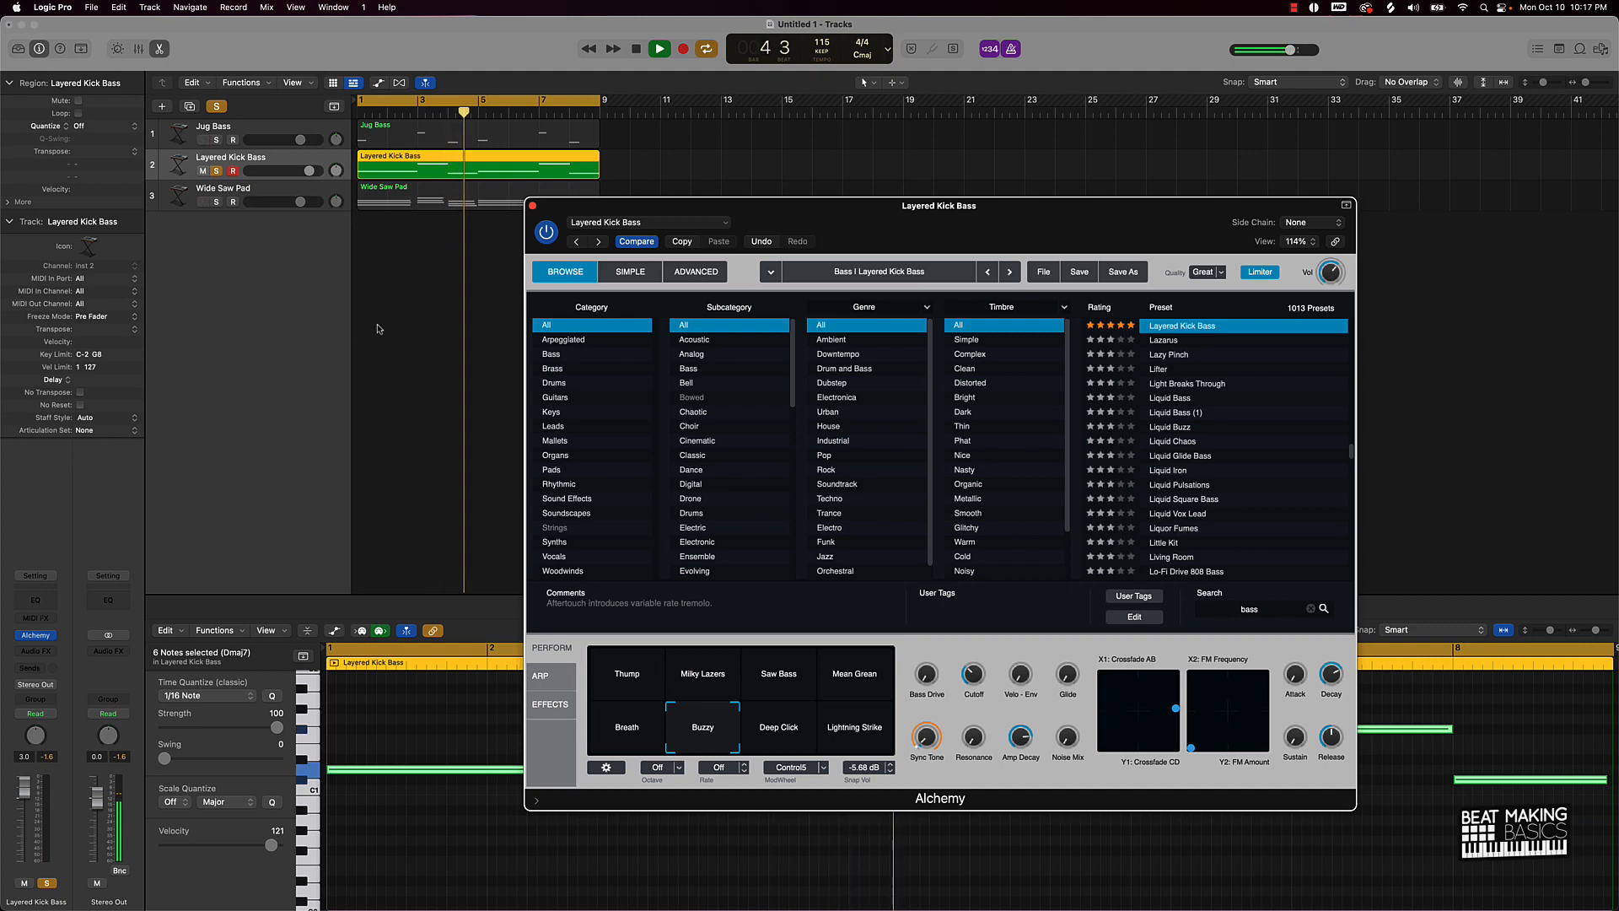
{"action": "key", "text": "space"}
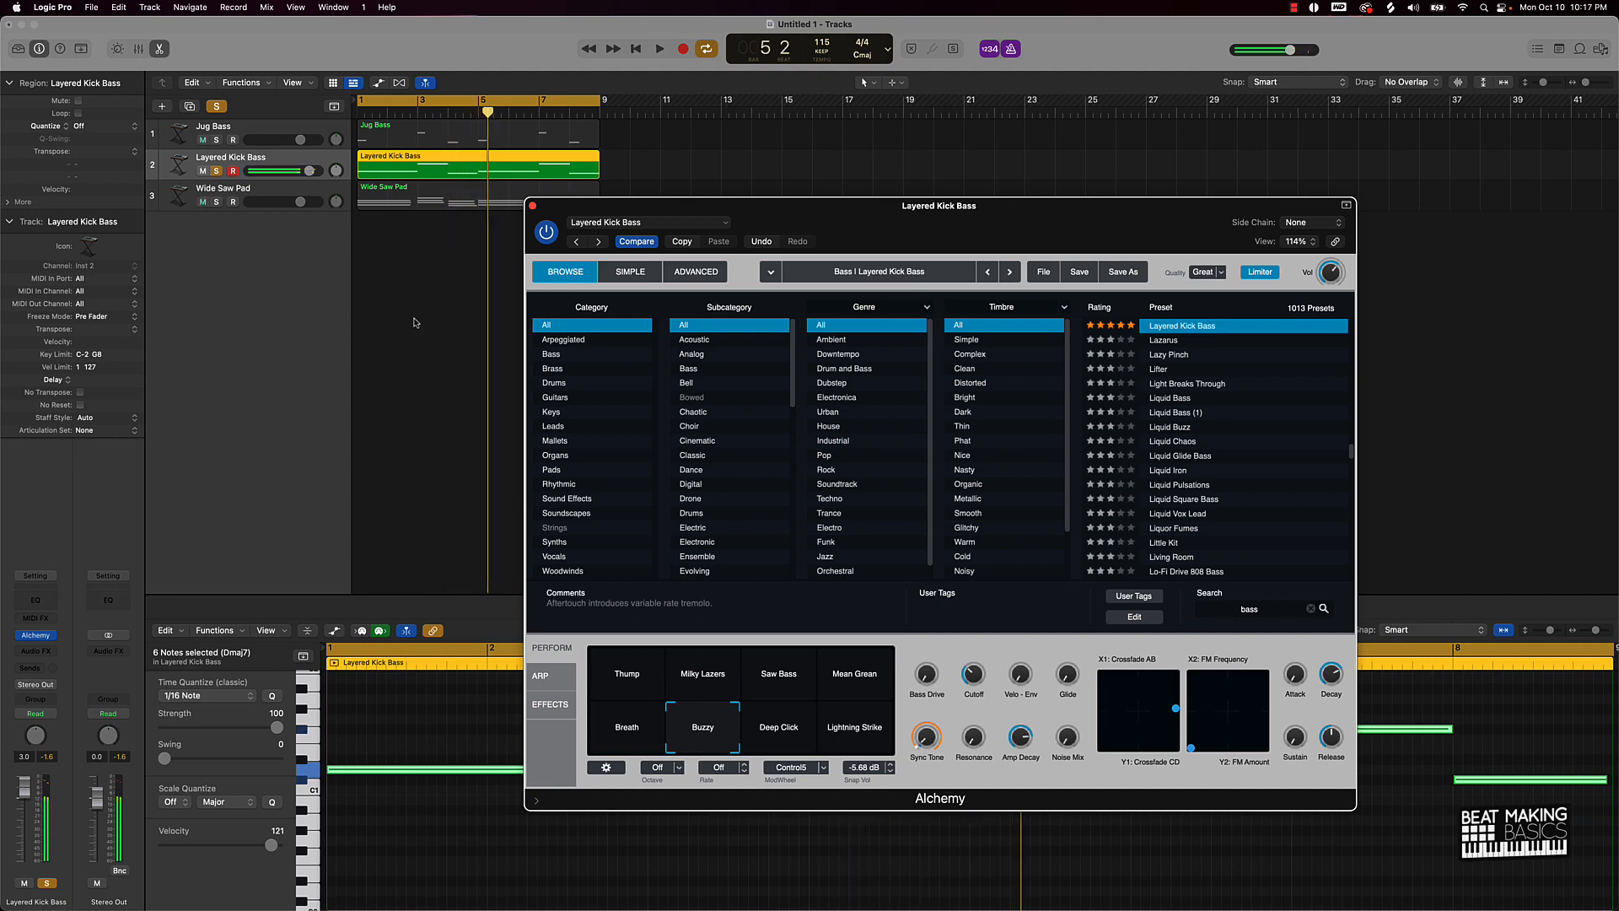
{"action": "left_click", "coordinate": [417, 322]}
{"action": "left_click", "coordinate": [432, 158]}
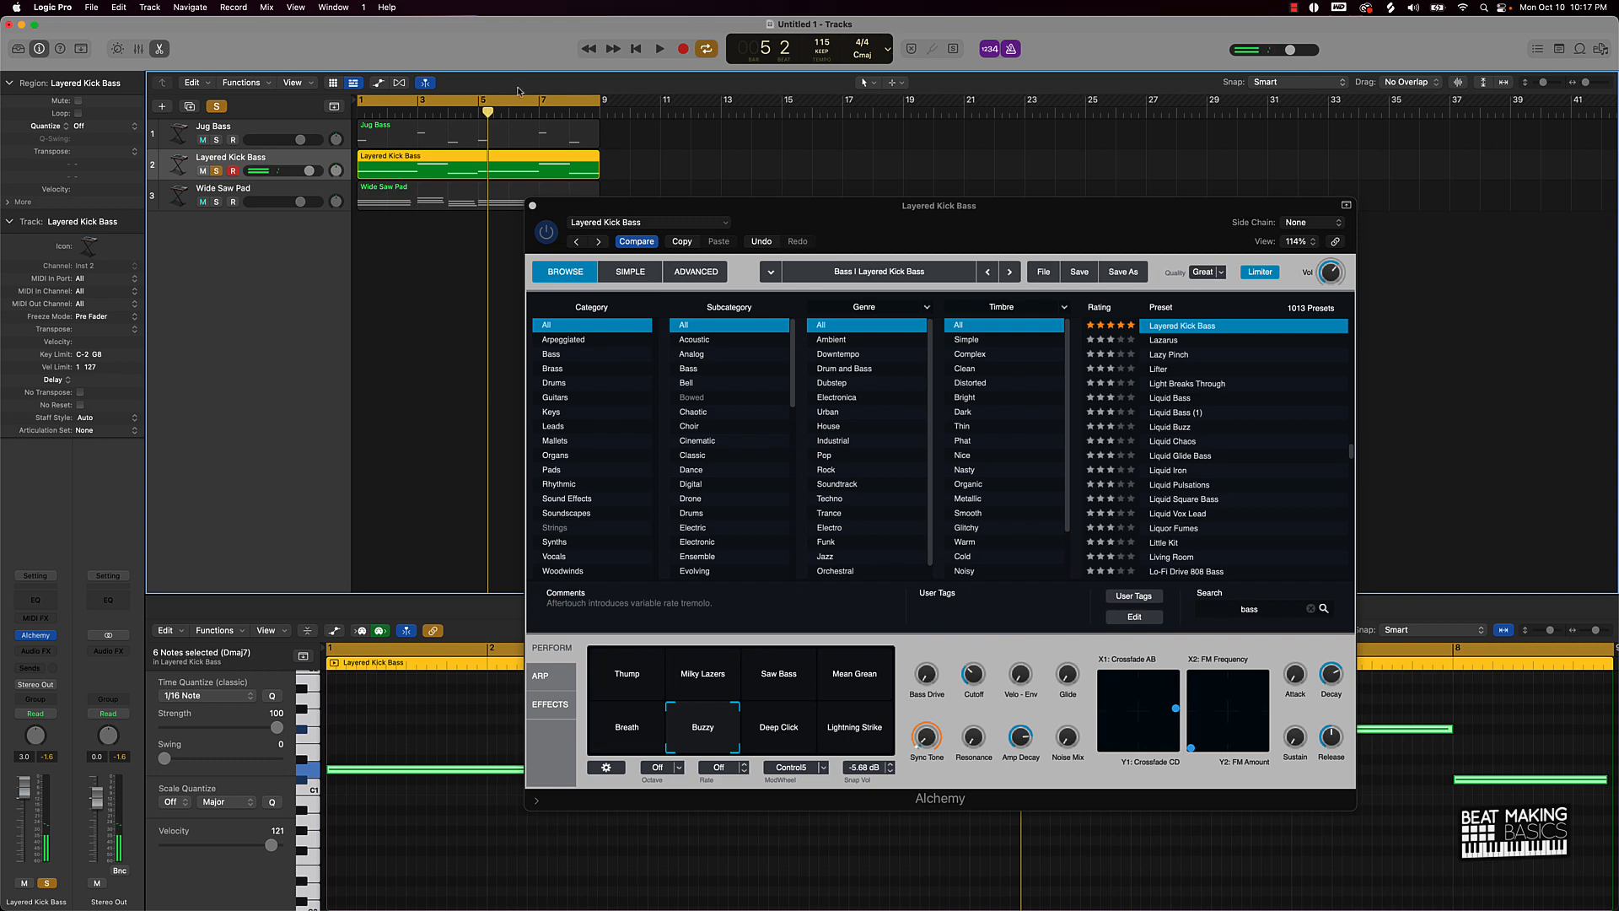
{"action": "left_click", "coordinate": [534, 204]}
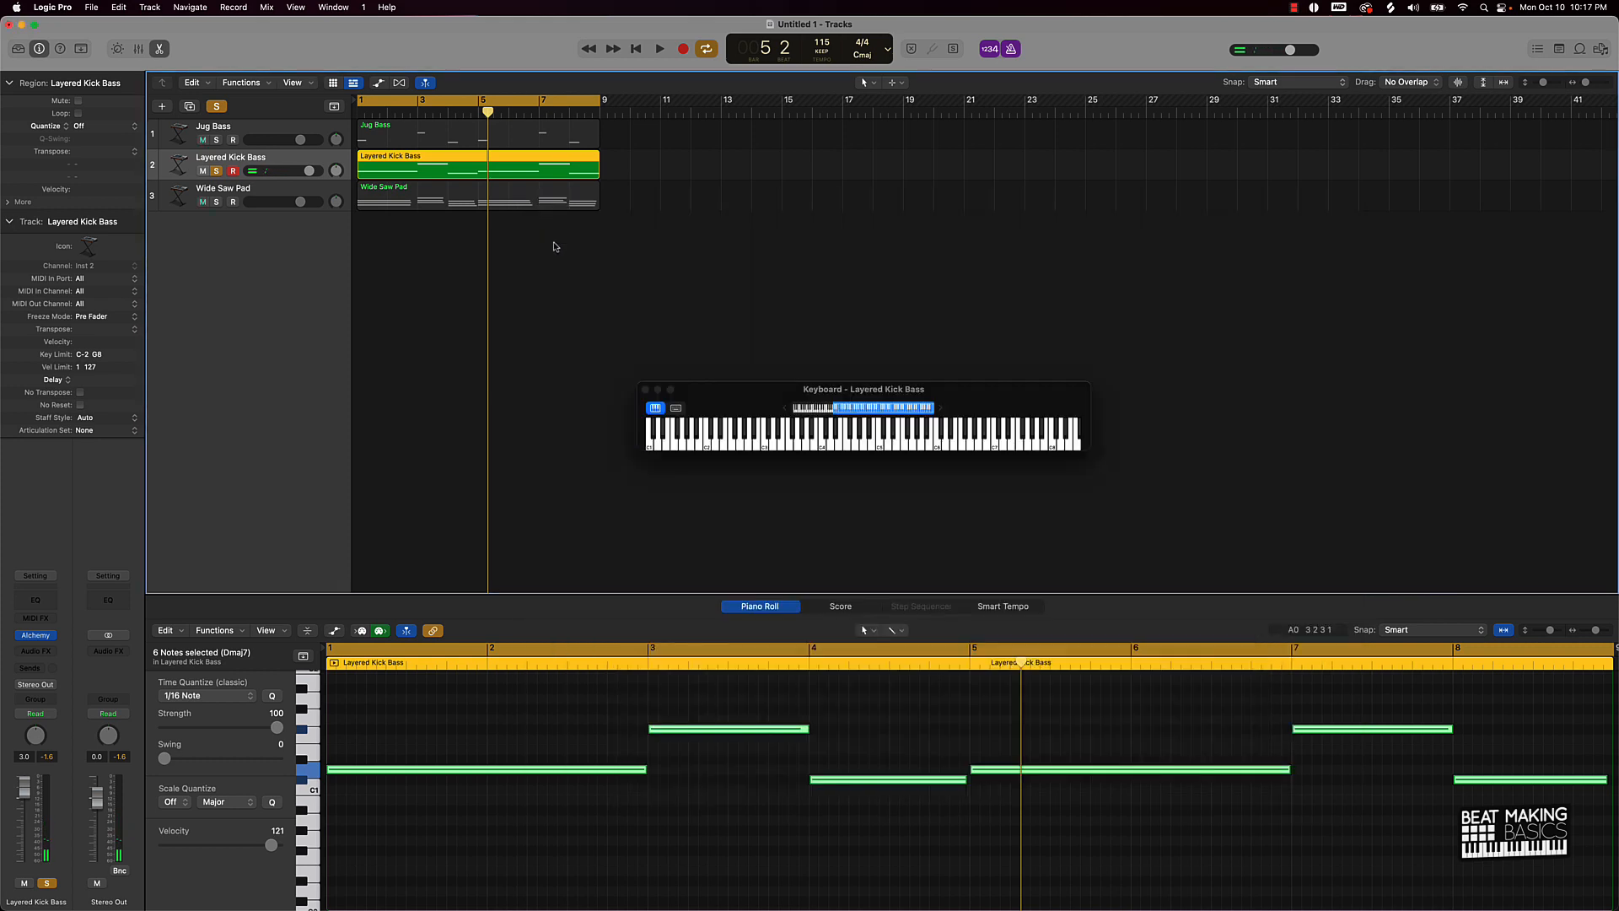
Step: Force the Layered Kick Bass notes legato, audition them, then unsolo the track and play everything
{"action": "right_click", "coordinate": [636, 776]}
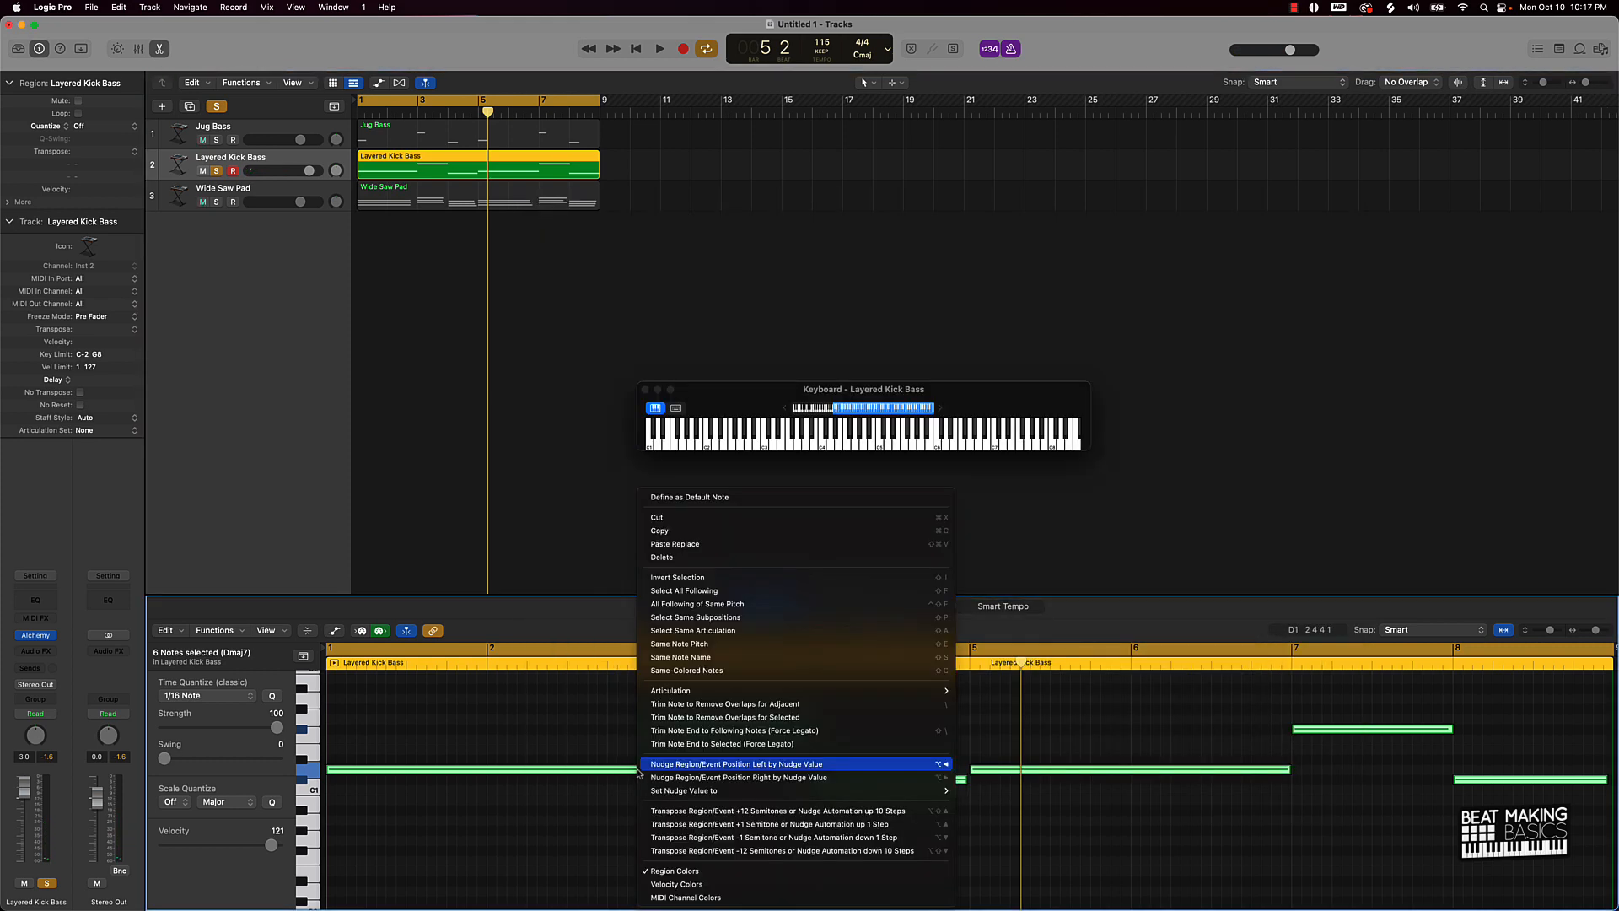
{"action": "left_click", "coordinate": [697, 730]}
{"action": "key", "text": "space"}
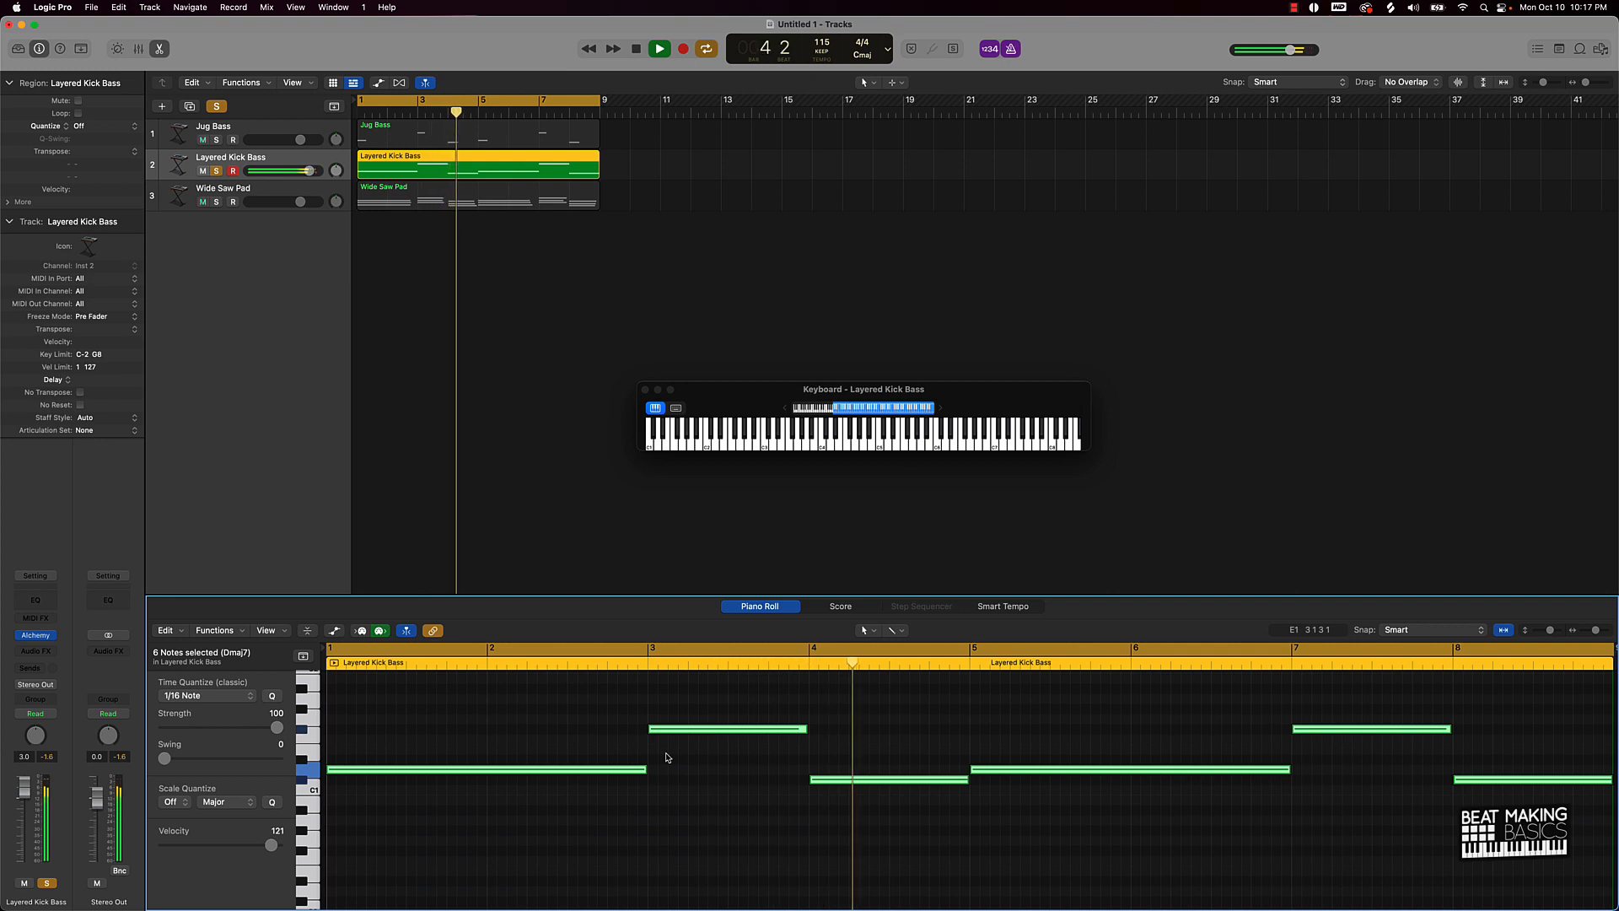
{"action": "key", "text": "space"}
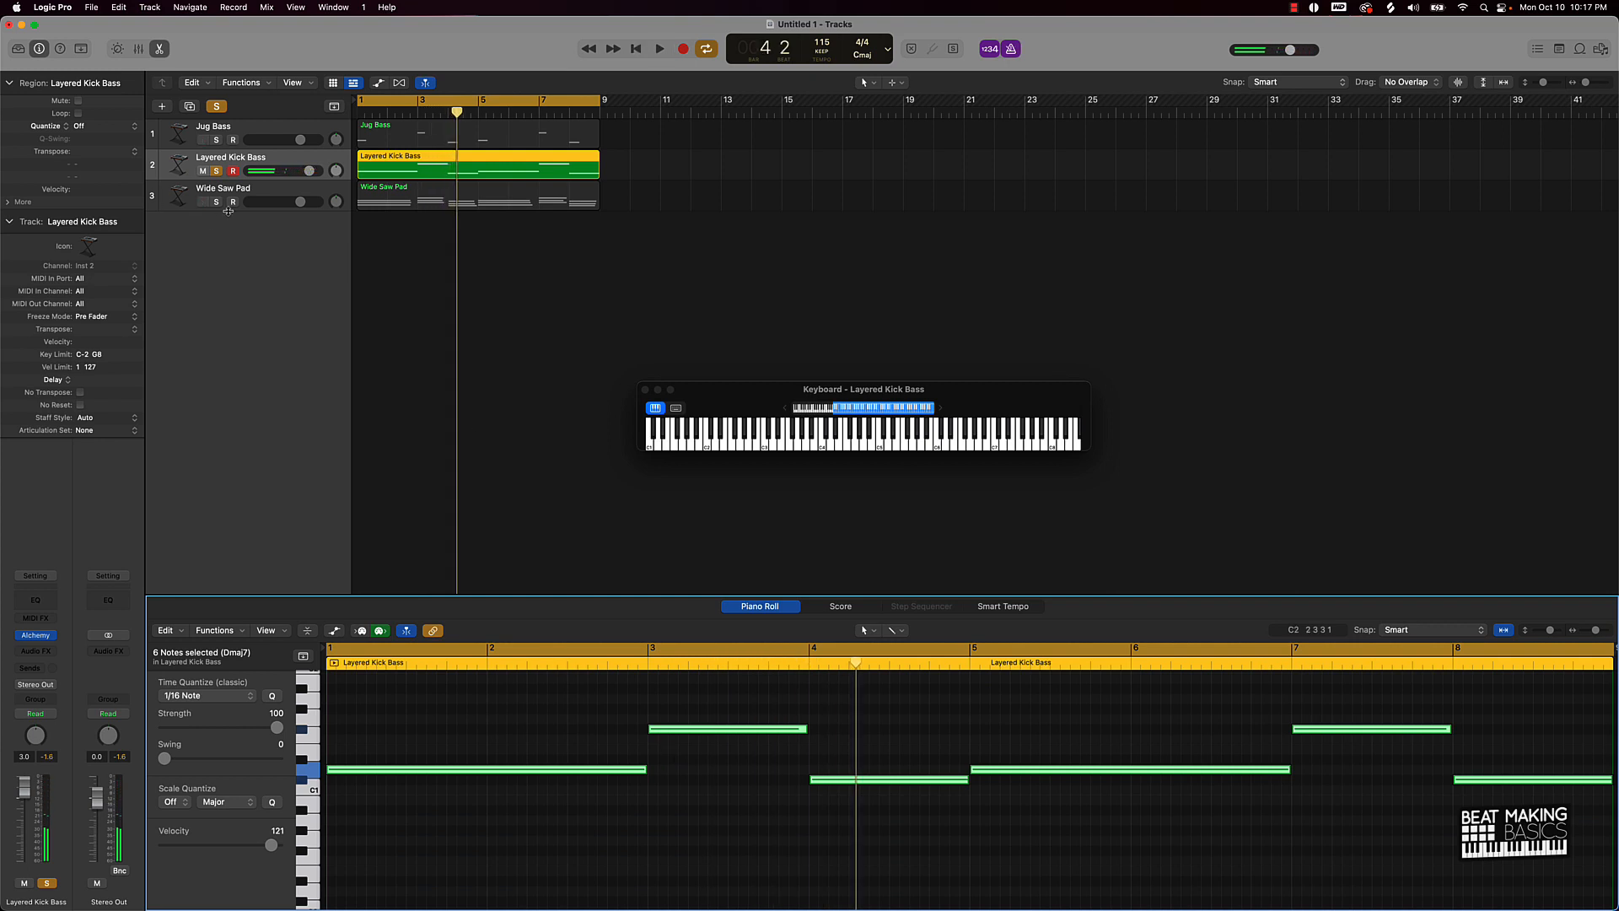
{"action": "left_click", "coordinate": [217, 171]}
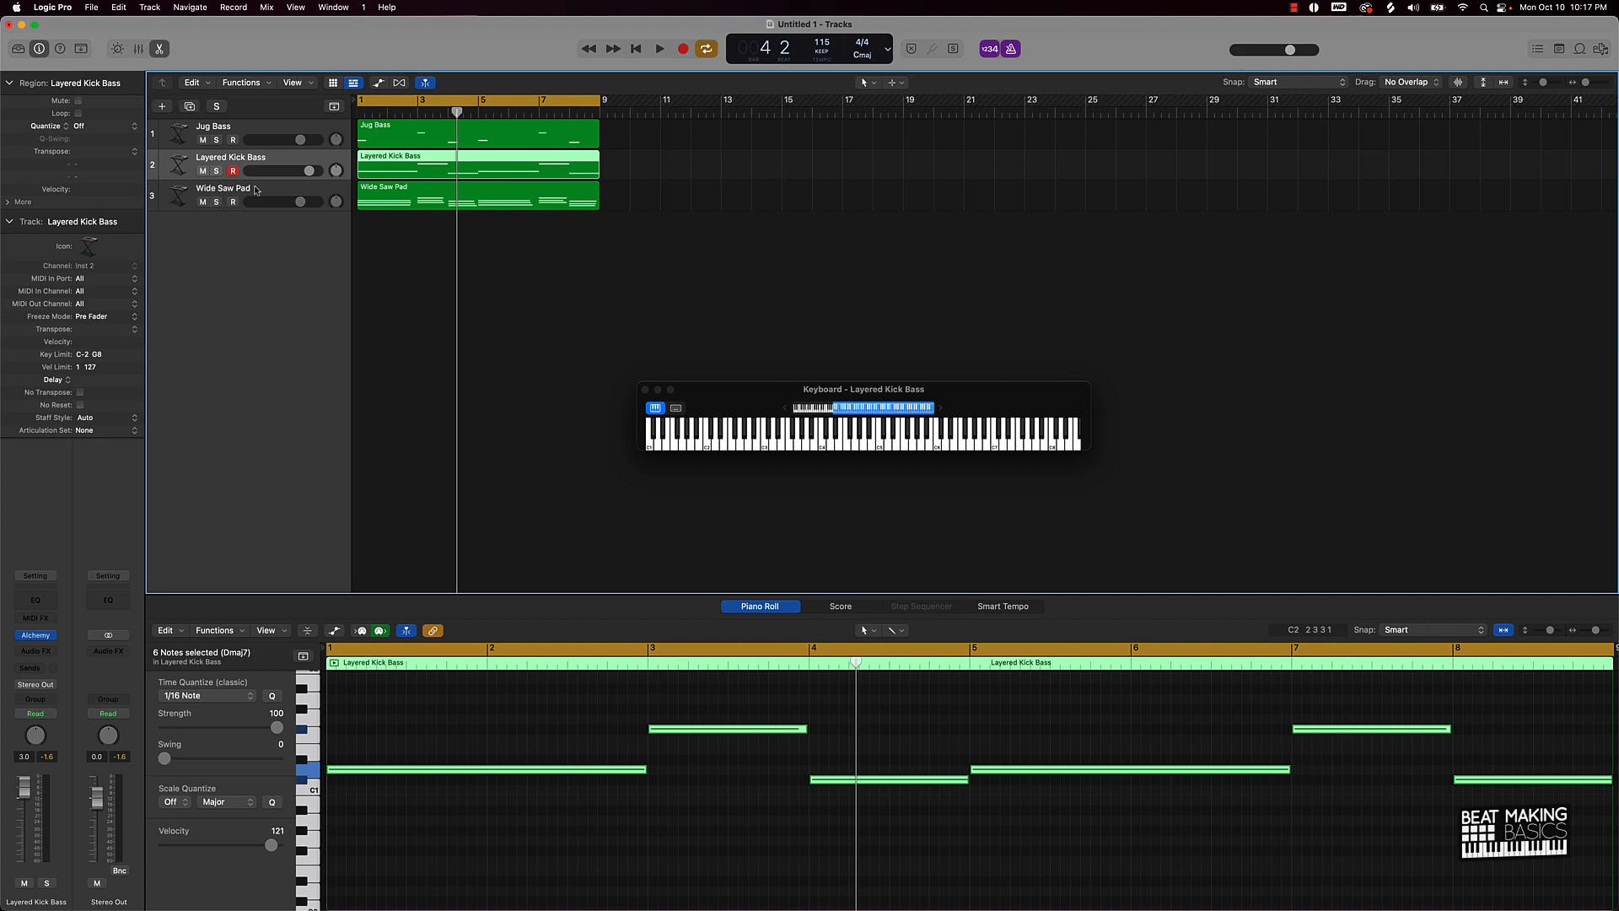
{"action": "key", "text": "space"}
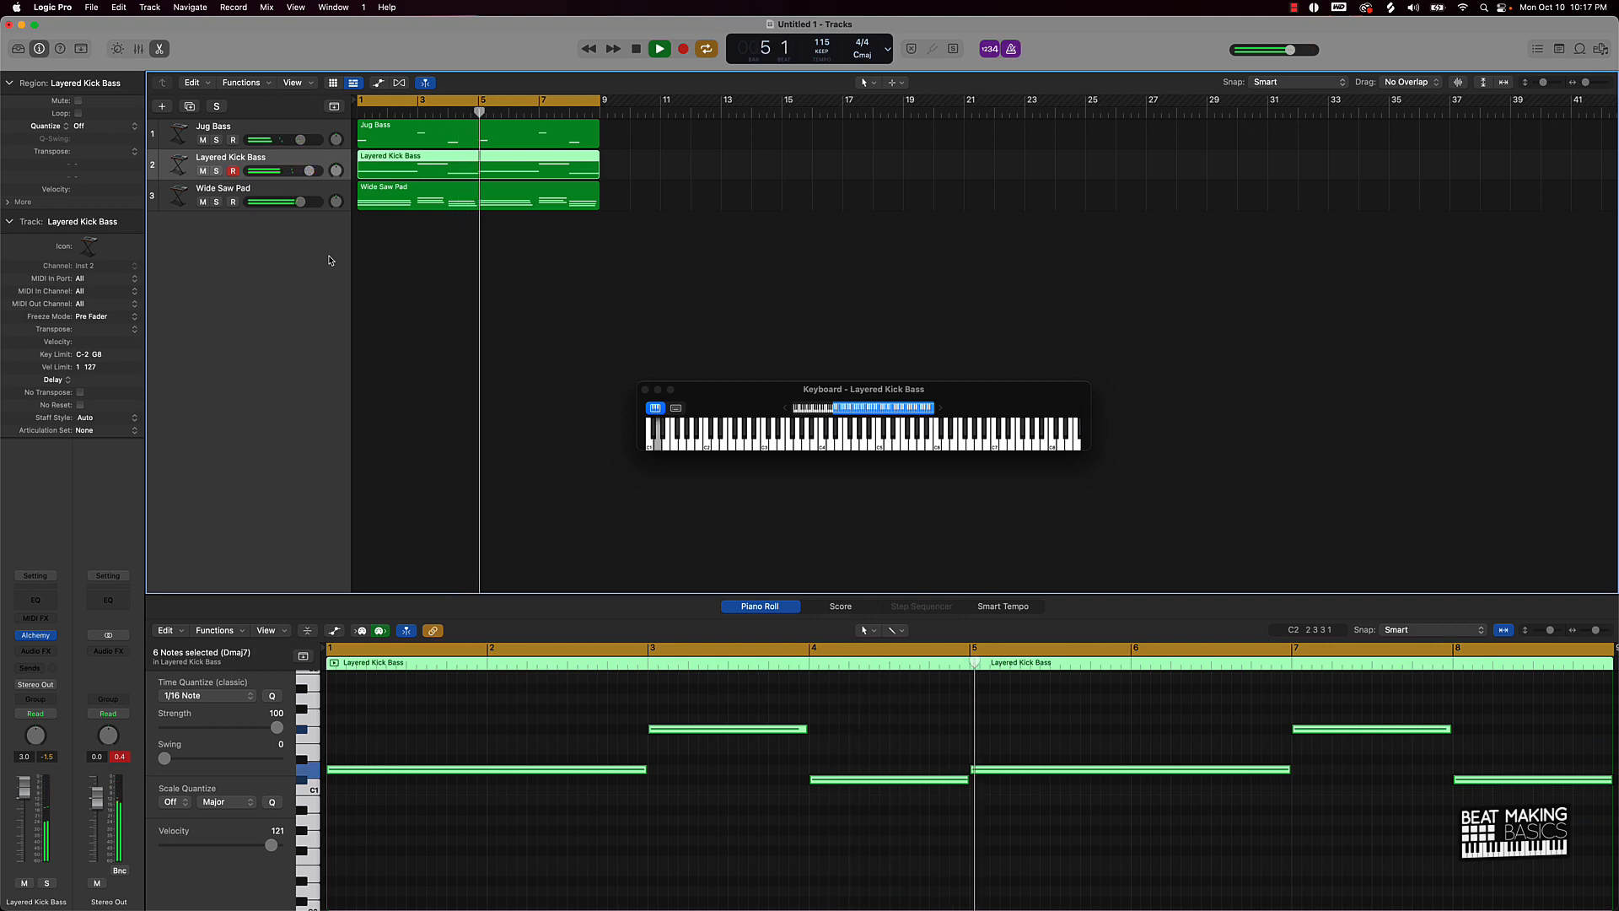
Step: Duplicate the Wide Saw Pad track as track 4 and copy its region onto it
{"action": "key", "text": "space"}
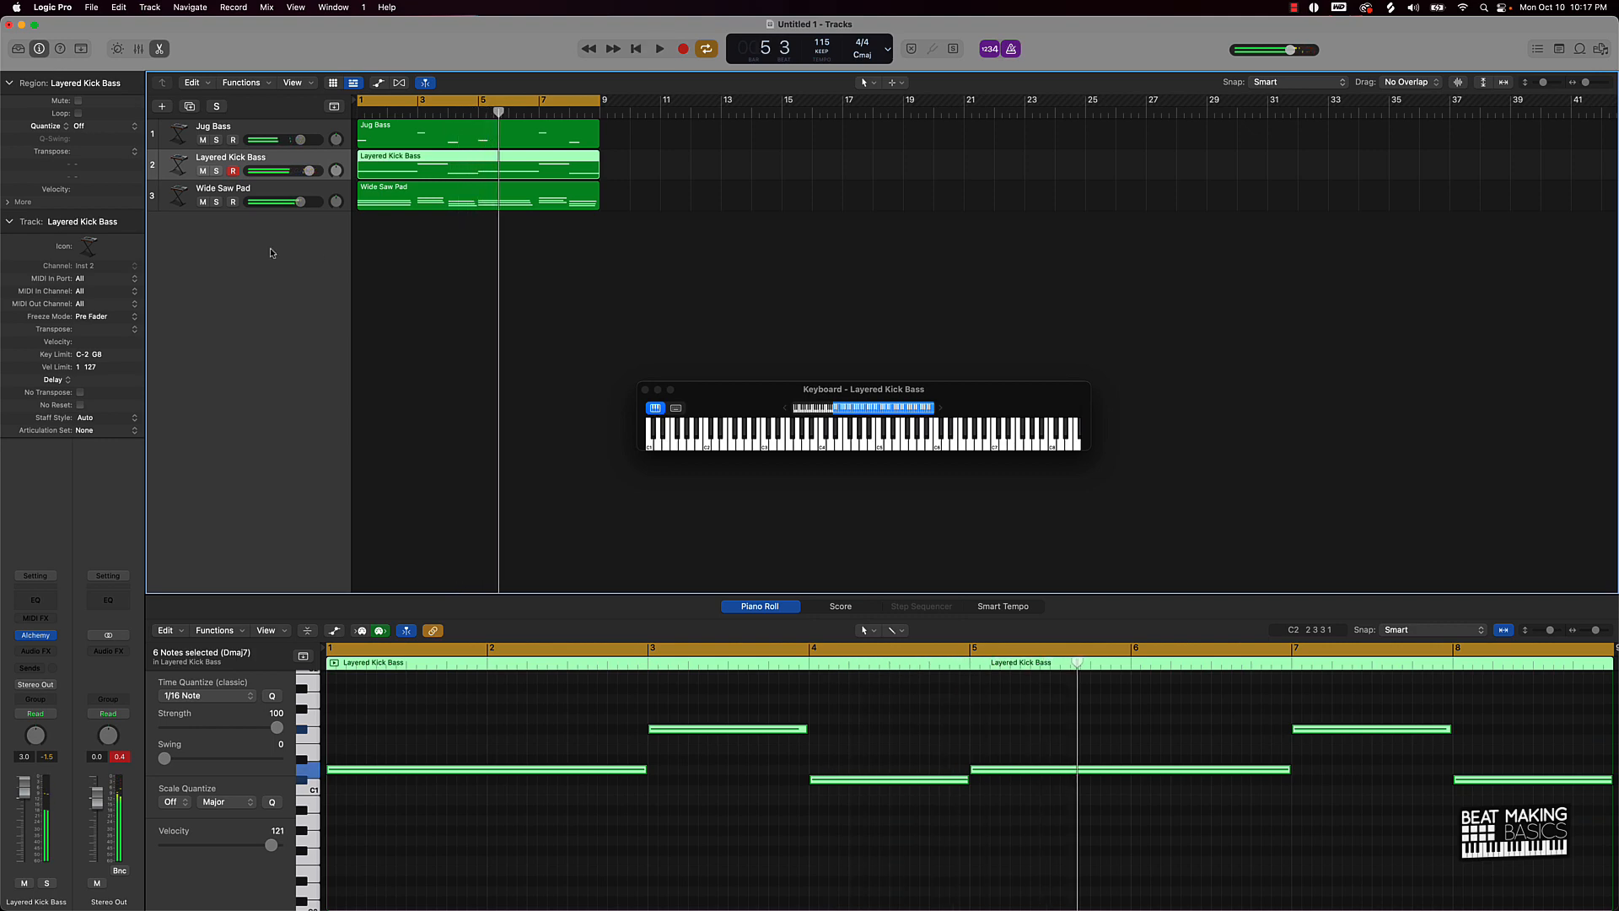
{"action": "left_click", "coordinate": [179, 203]}
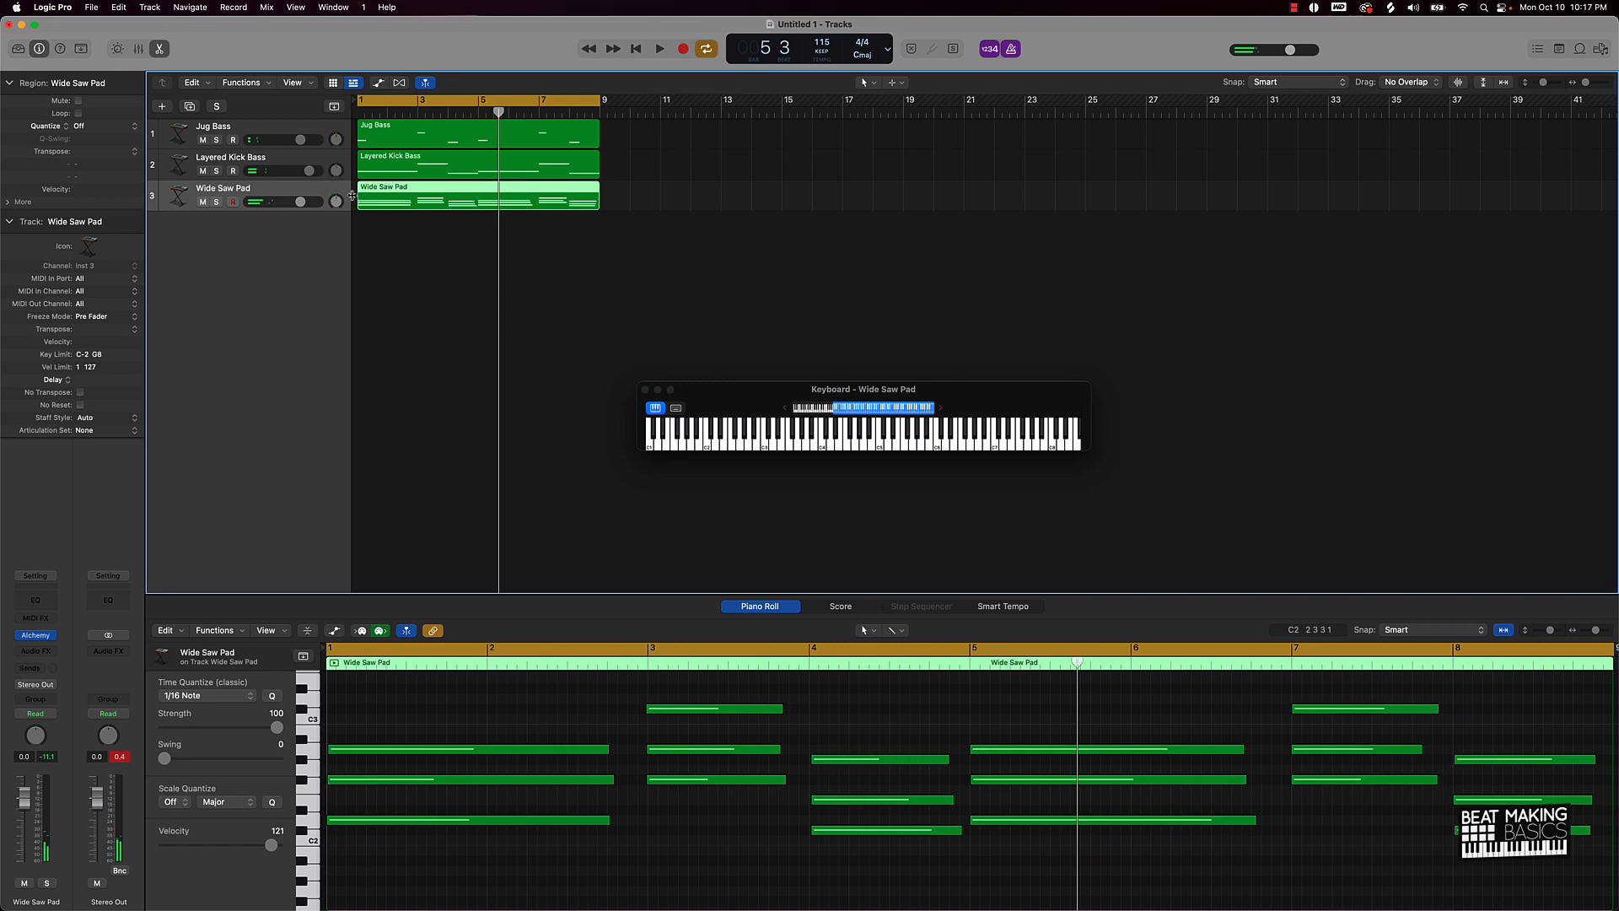
{"action": "key", "text": "super+d"}
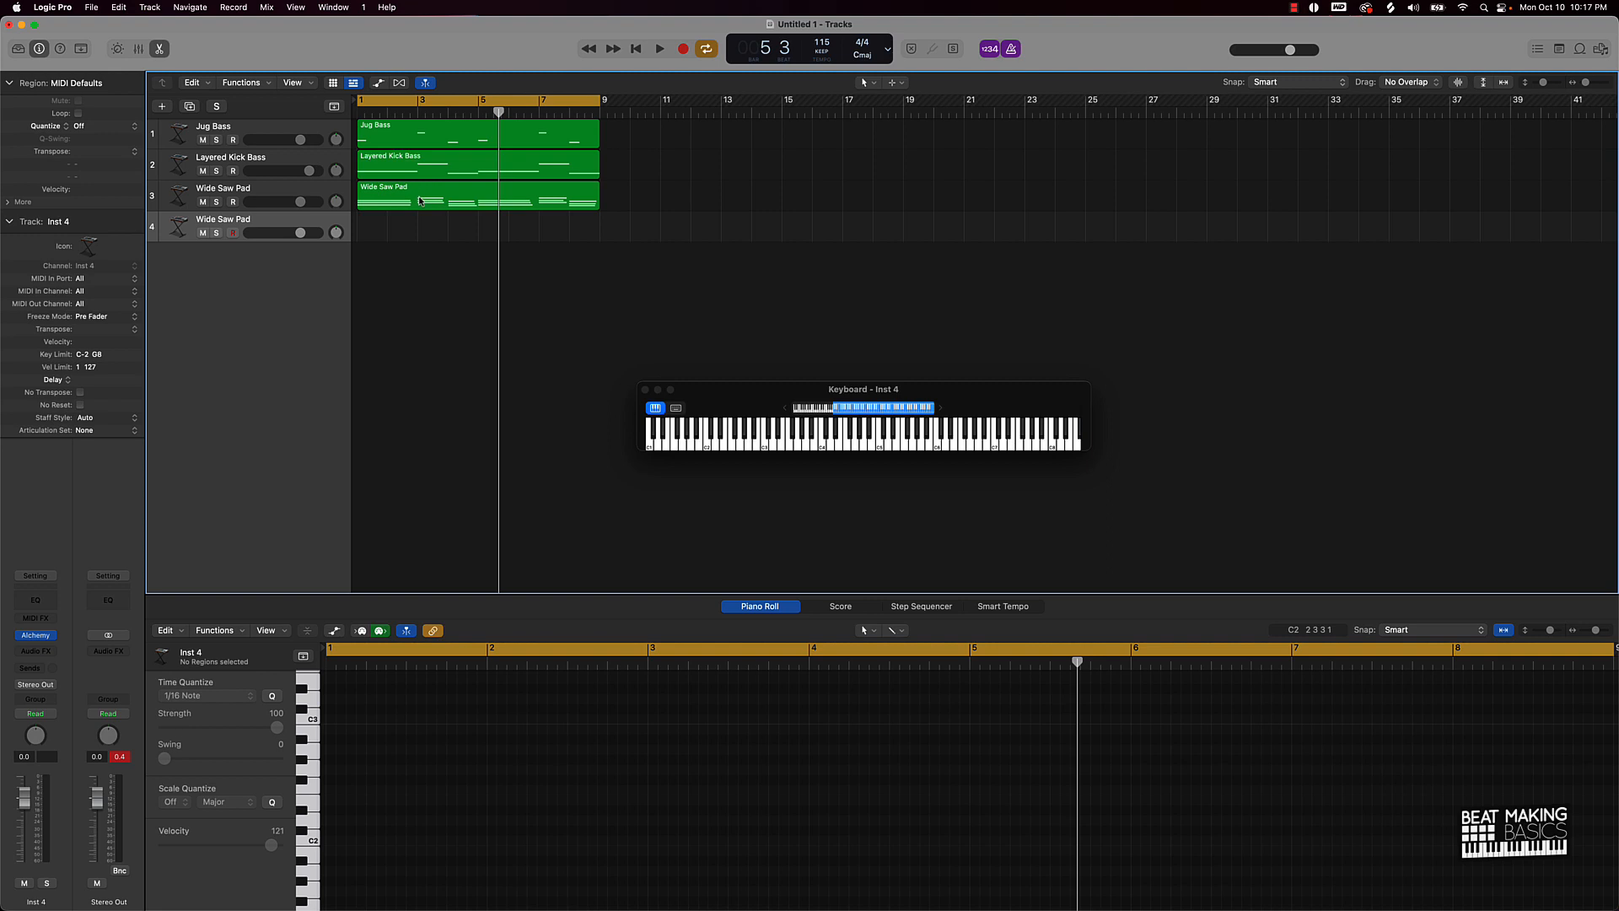
{"action": "left_click_drag", "start_coordinate": [422, 200], "coordinate": [391, 227]}
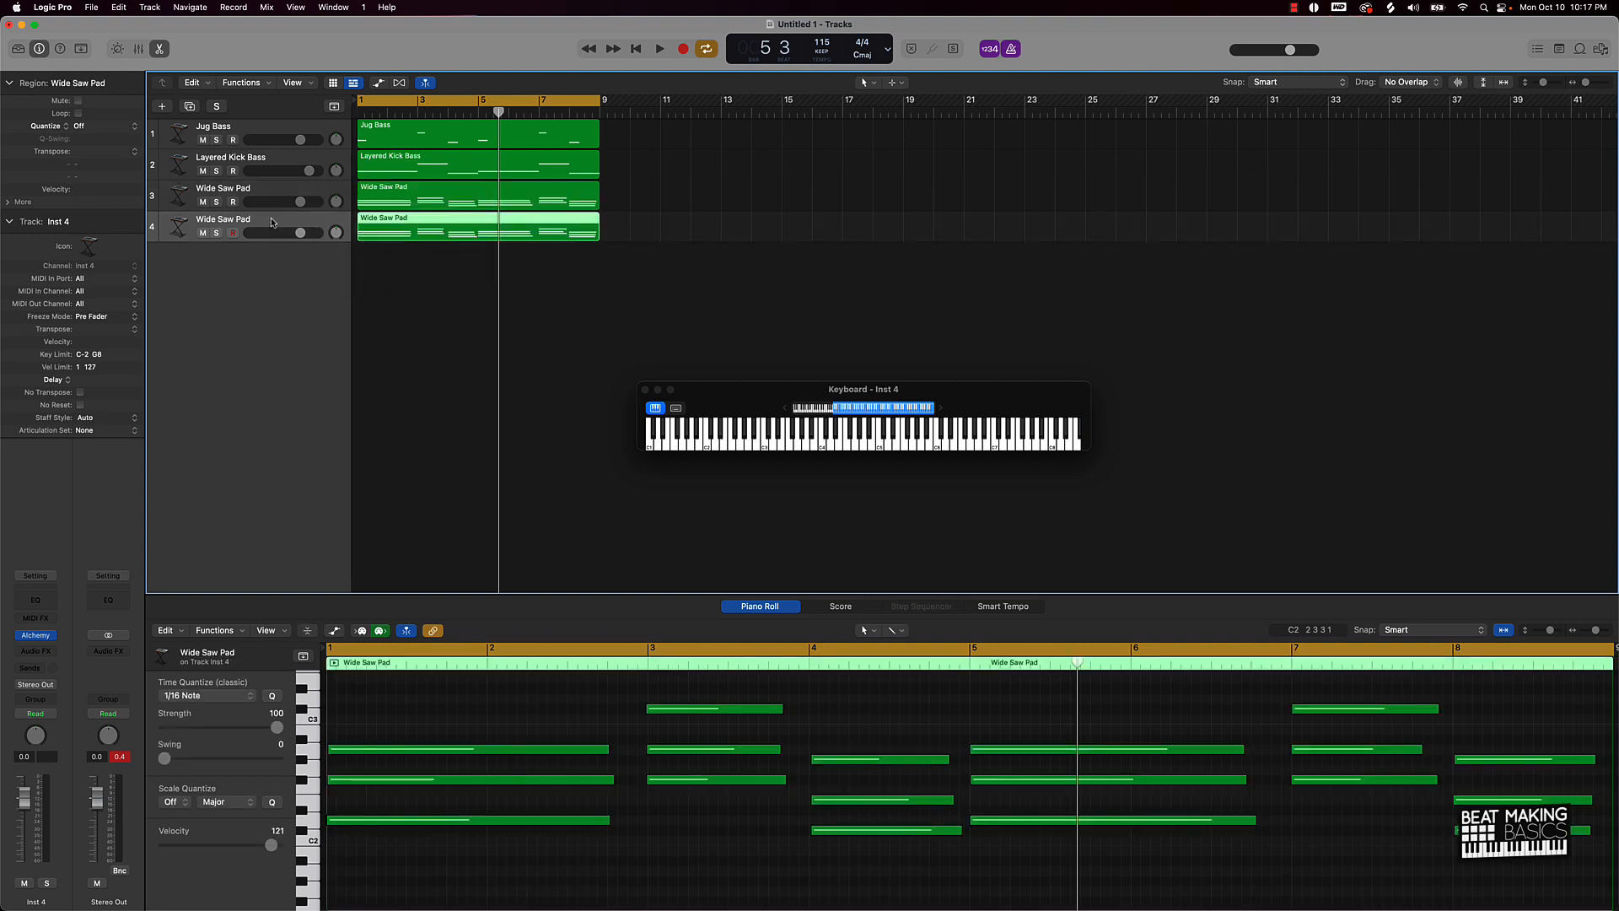
{"action": "left_click", "coordinate": [416, 291]}
{"action": "left_click", "coordinate": [287, 221]}
Step: Audition Alchemy presets on track 4: Moonrise Space Walk, Morning Meditation, Morning Prayer, Morph Example, Morphing Ring Mod Pad
{"action": "left_click", "coordinate": [38, 635]}
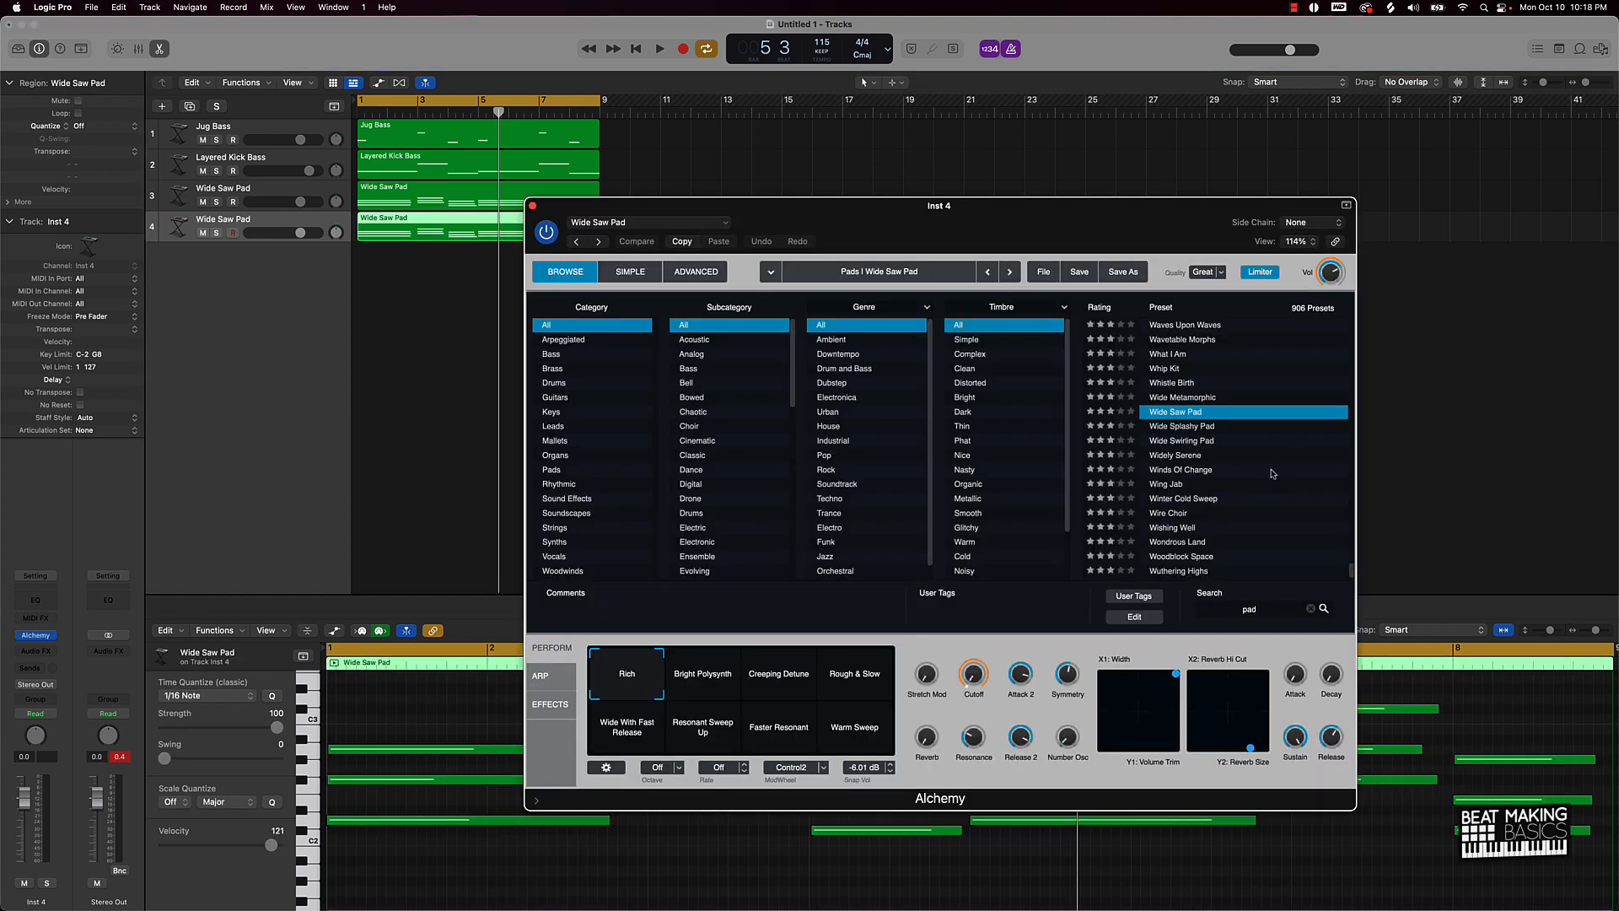
{"action": "scroll", "coordinate": [1231, 476], "scroll_direction": "up", "scroll_amount": 15}
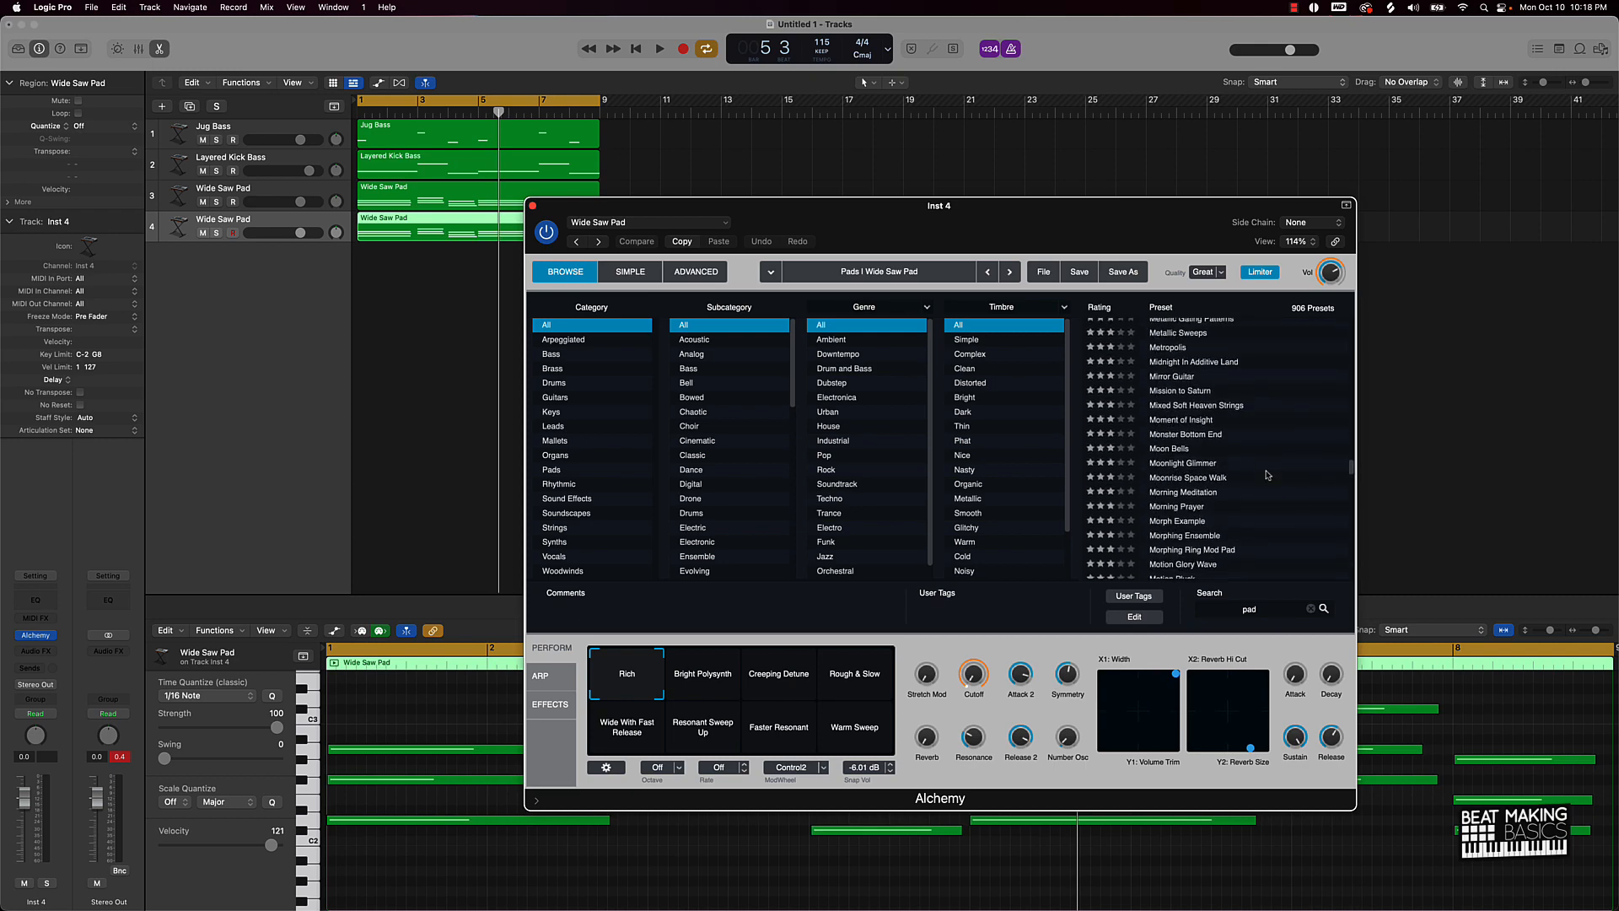
{"action": "left_click", "coordinate": [1193, 478]}
{"action": "key", "text": "space"}
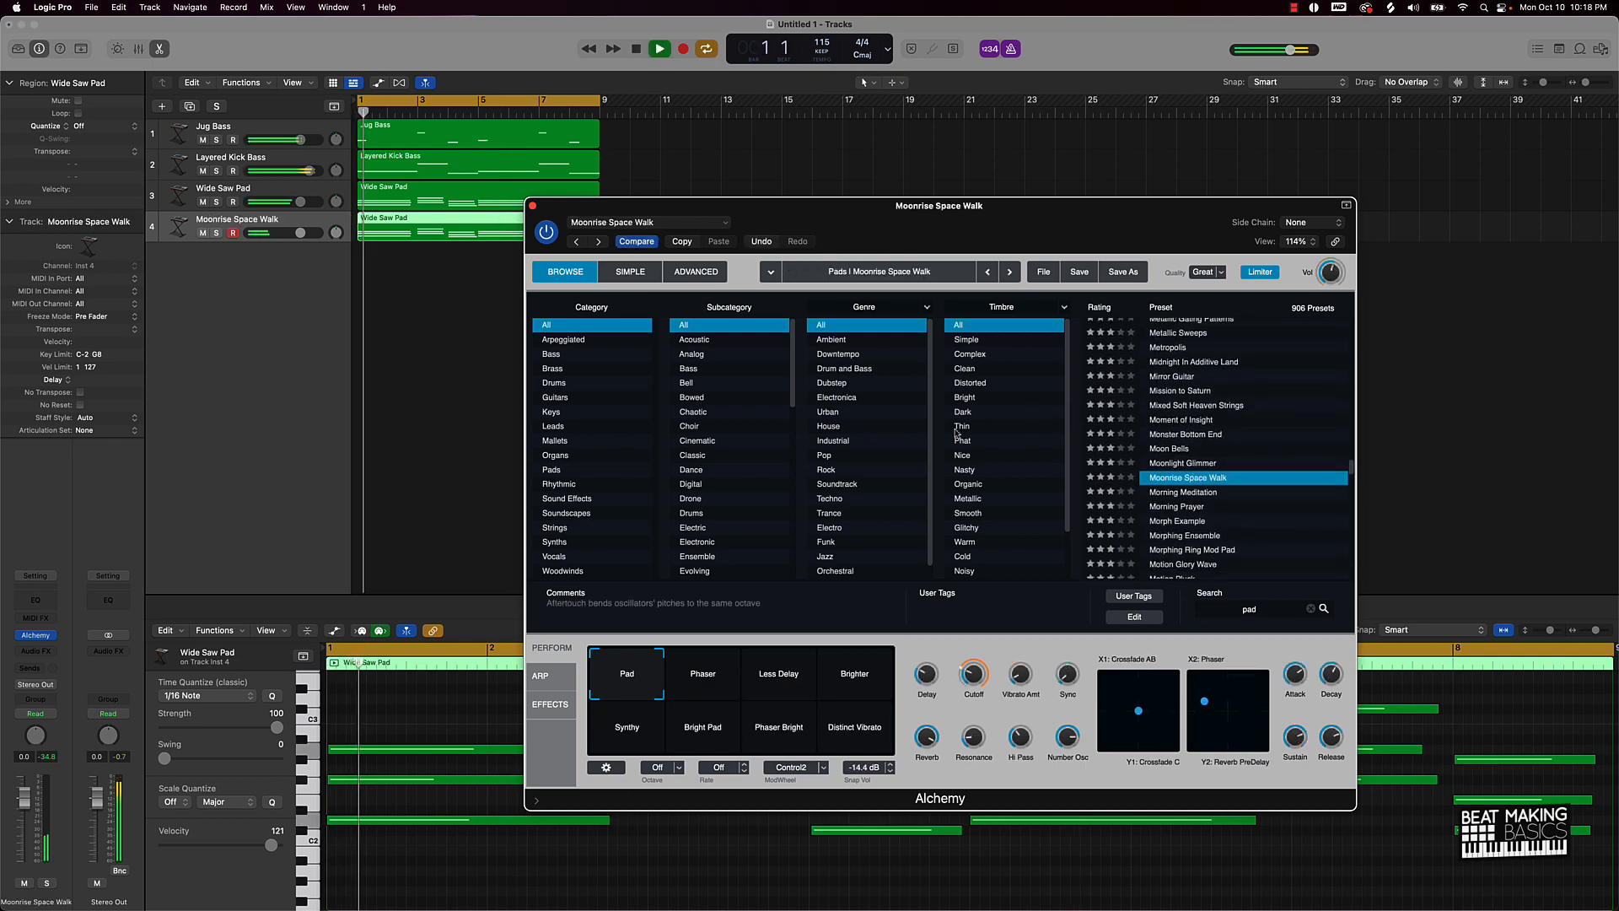
{"action": "left_click", "coordinate": [1192, 493]}
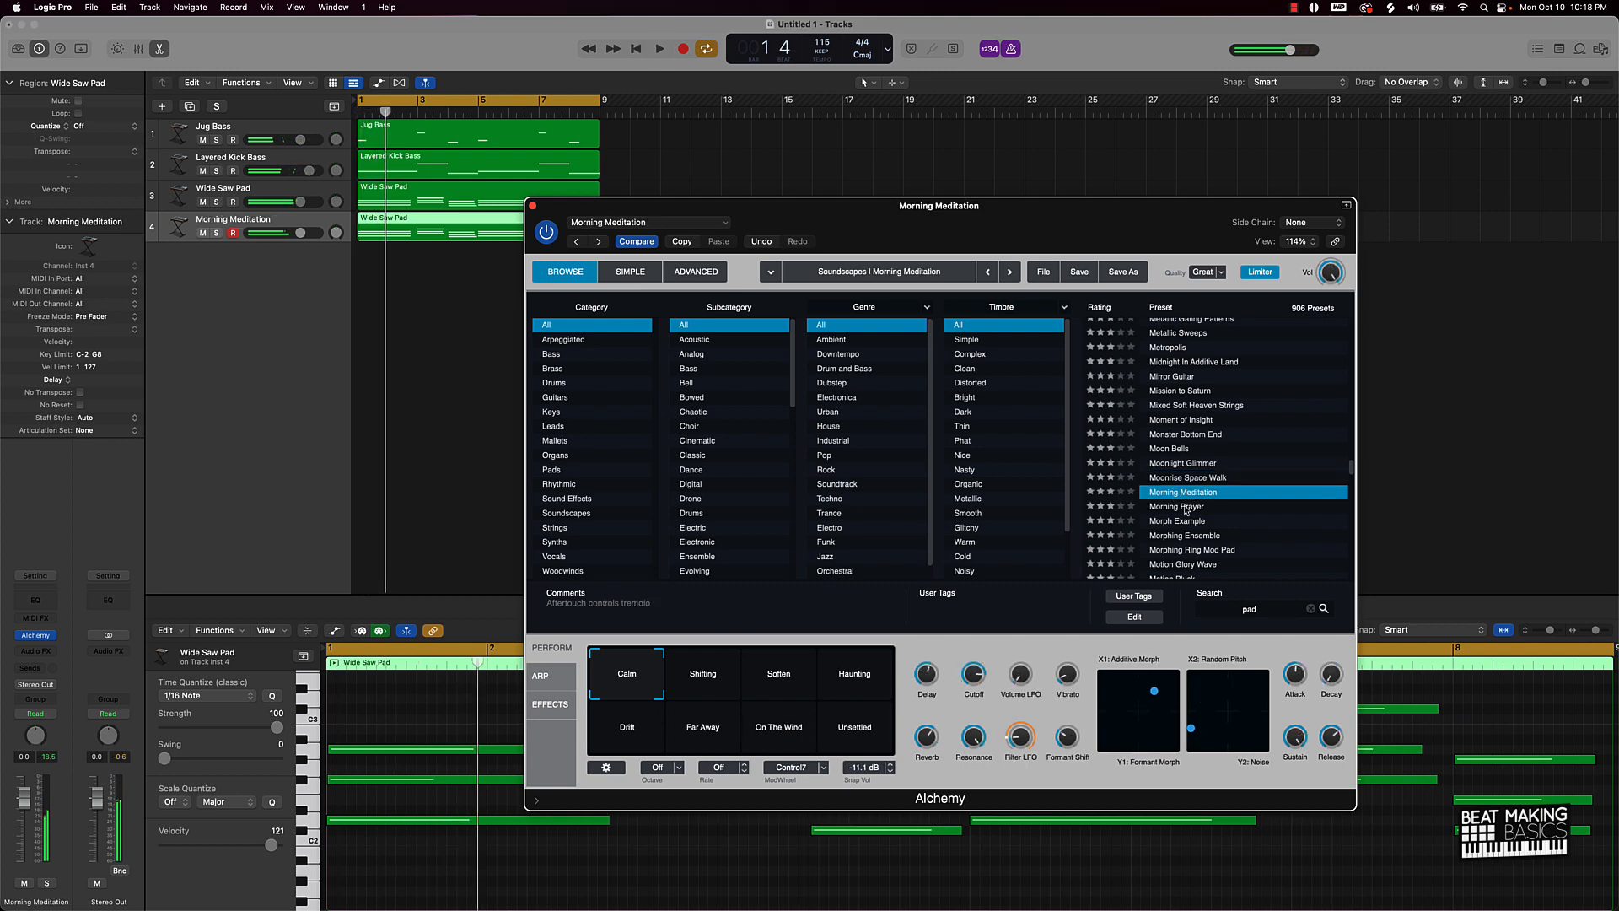
{"action": "left_click", "coordinate": [1179, 506]}
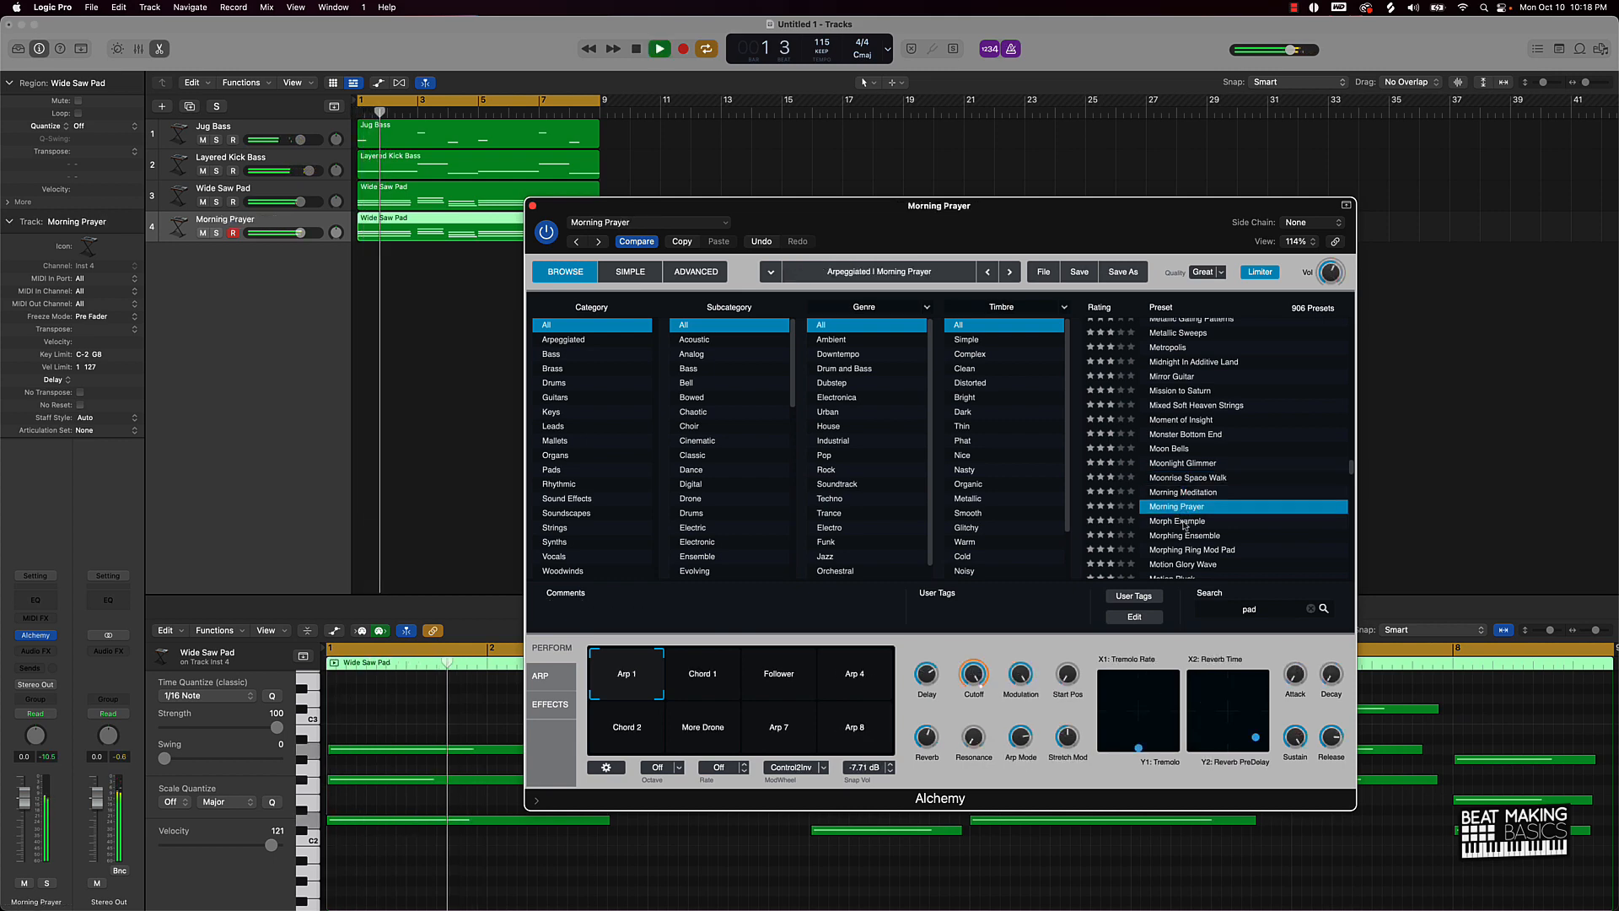
{"action": "left_click", "coordinate": [1188, 523]}
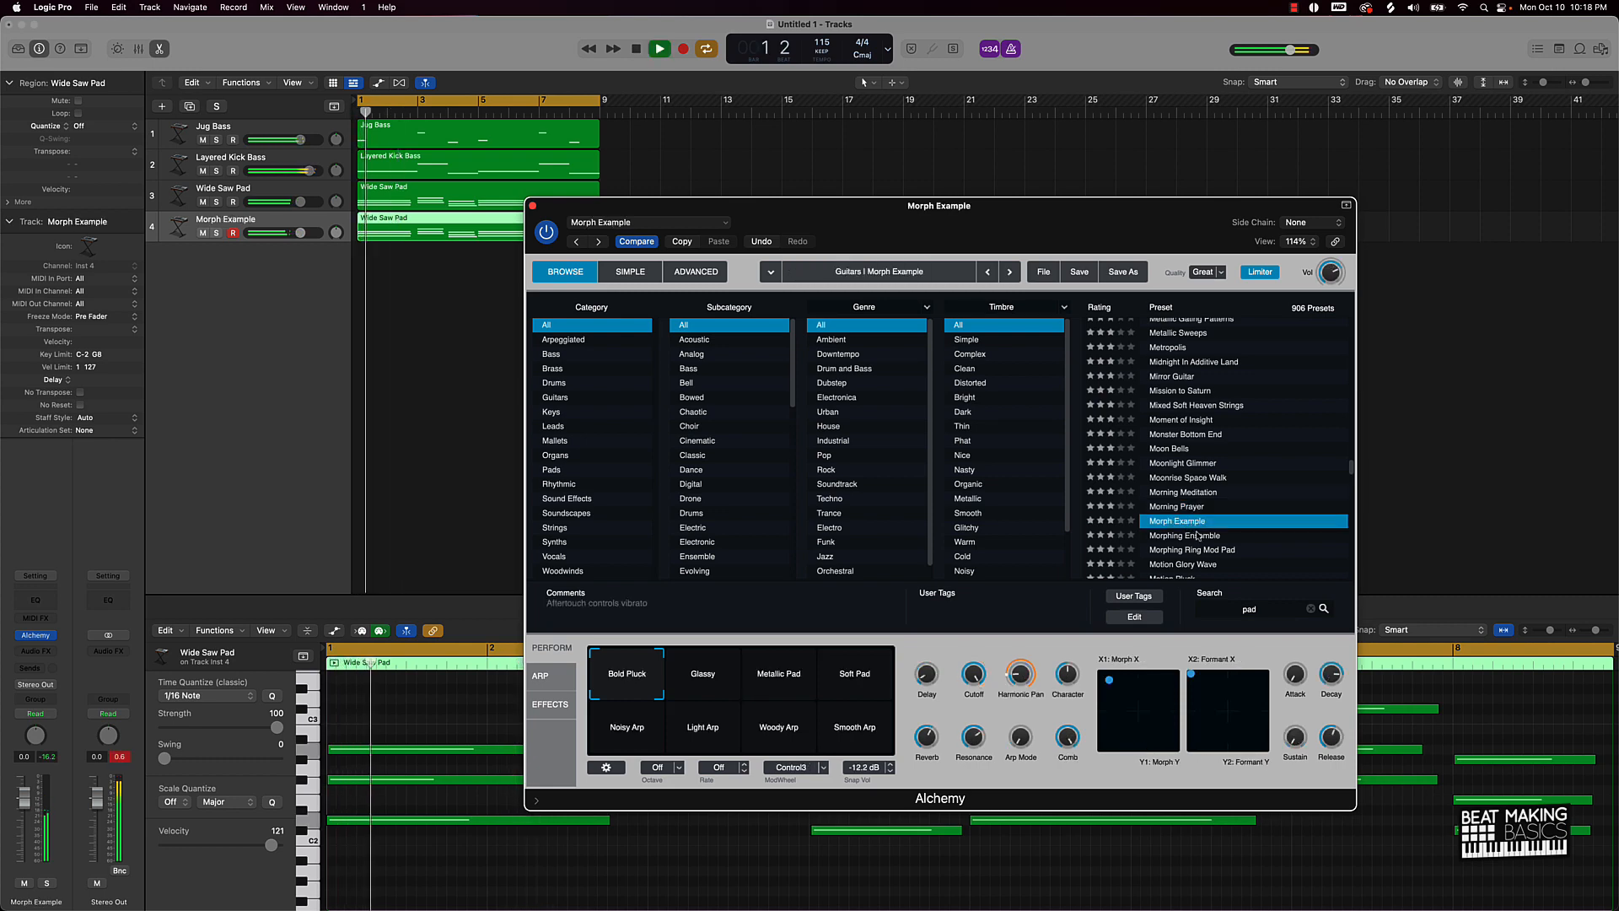
{"action": "left_click", "coordinate": [1208, 551]}
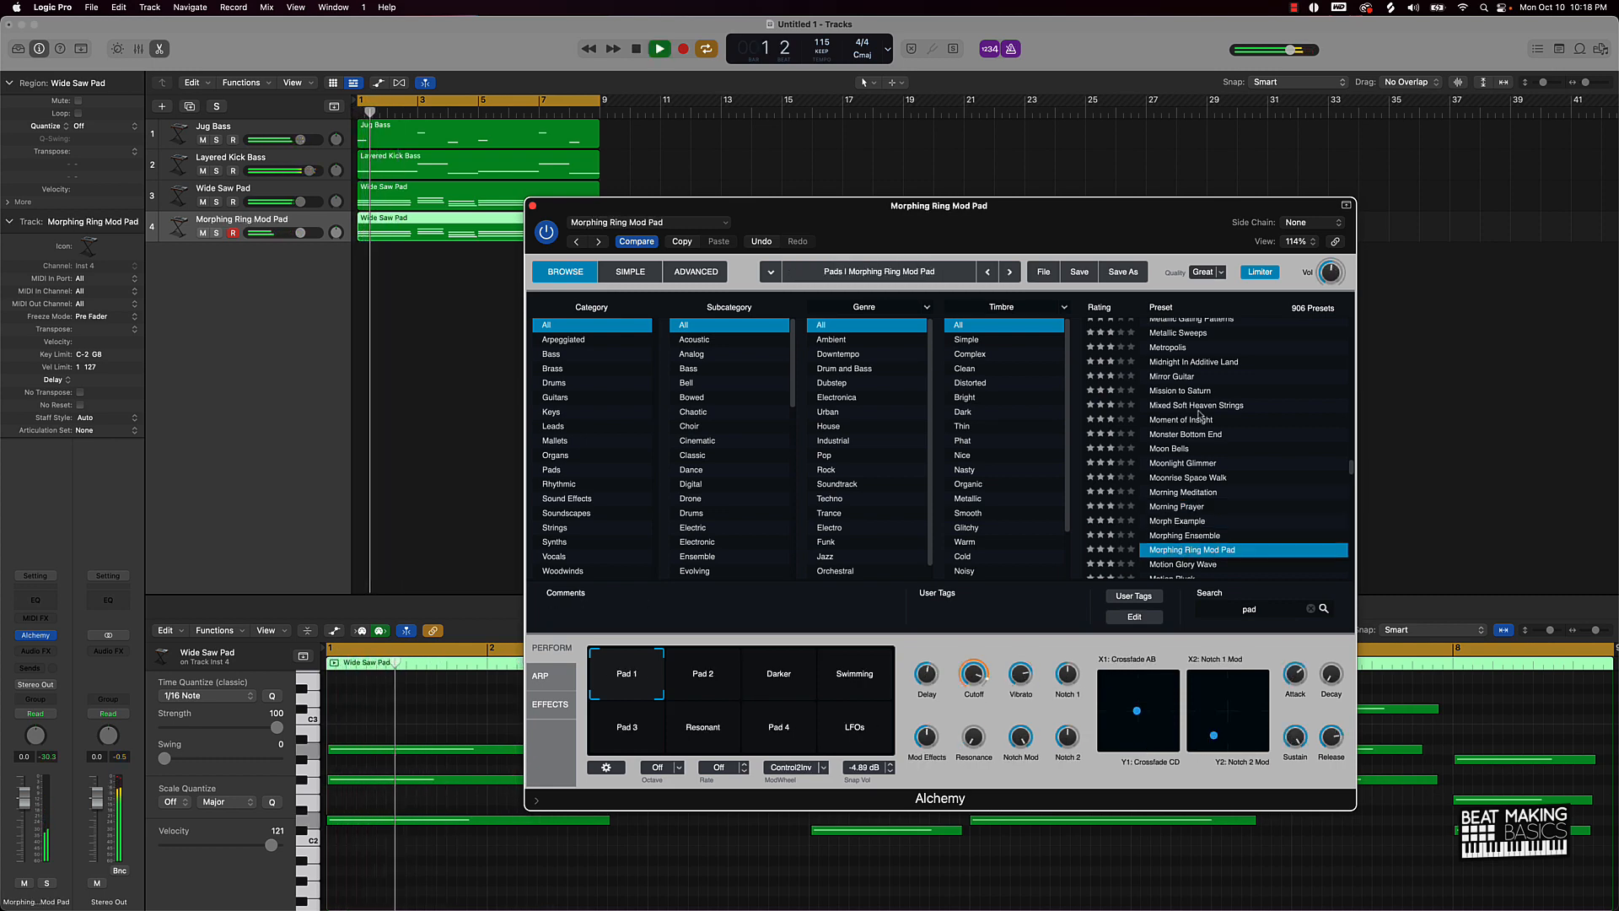
Step: Try Moon Bells, settle on Mission to Saturn, close the Alchemy window and stop playback
{"action": "left_click", "coordinate": [1187, 449]}
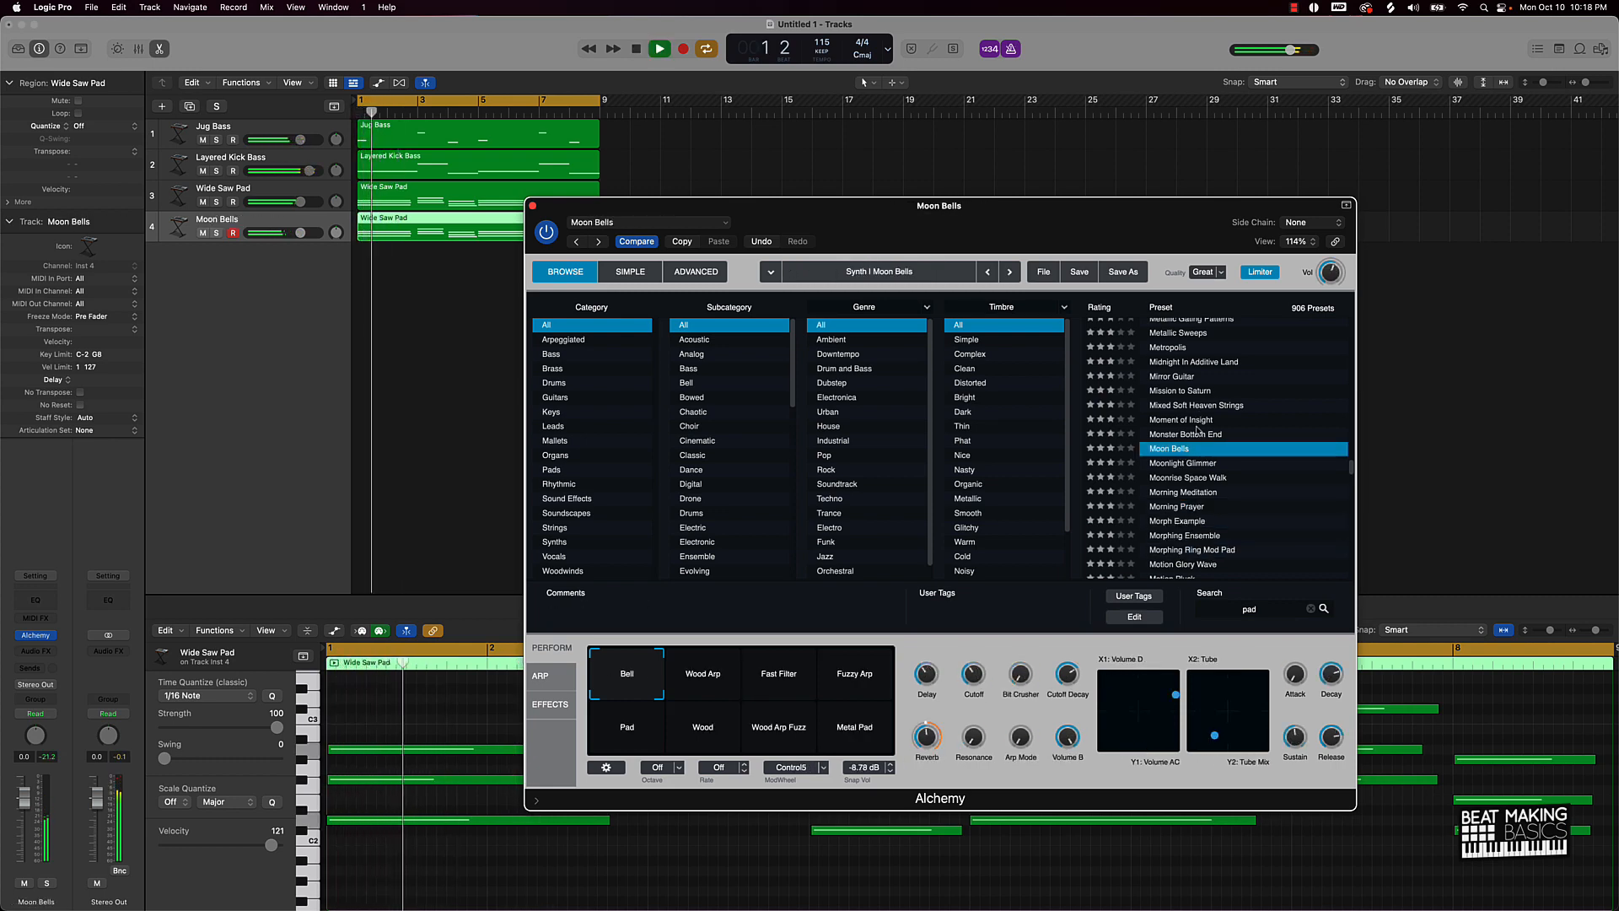
{"action": "left_click", "coordinate": [1192, 392]}
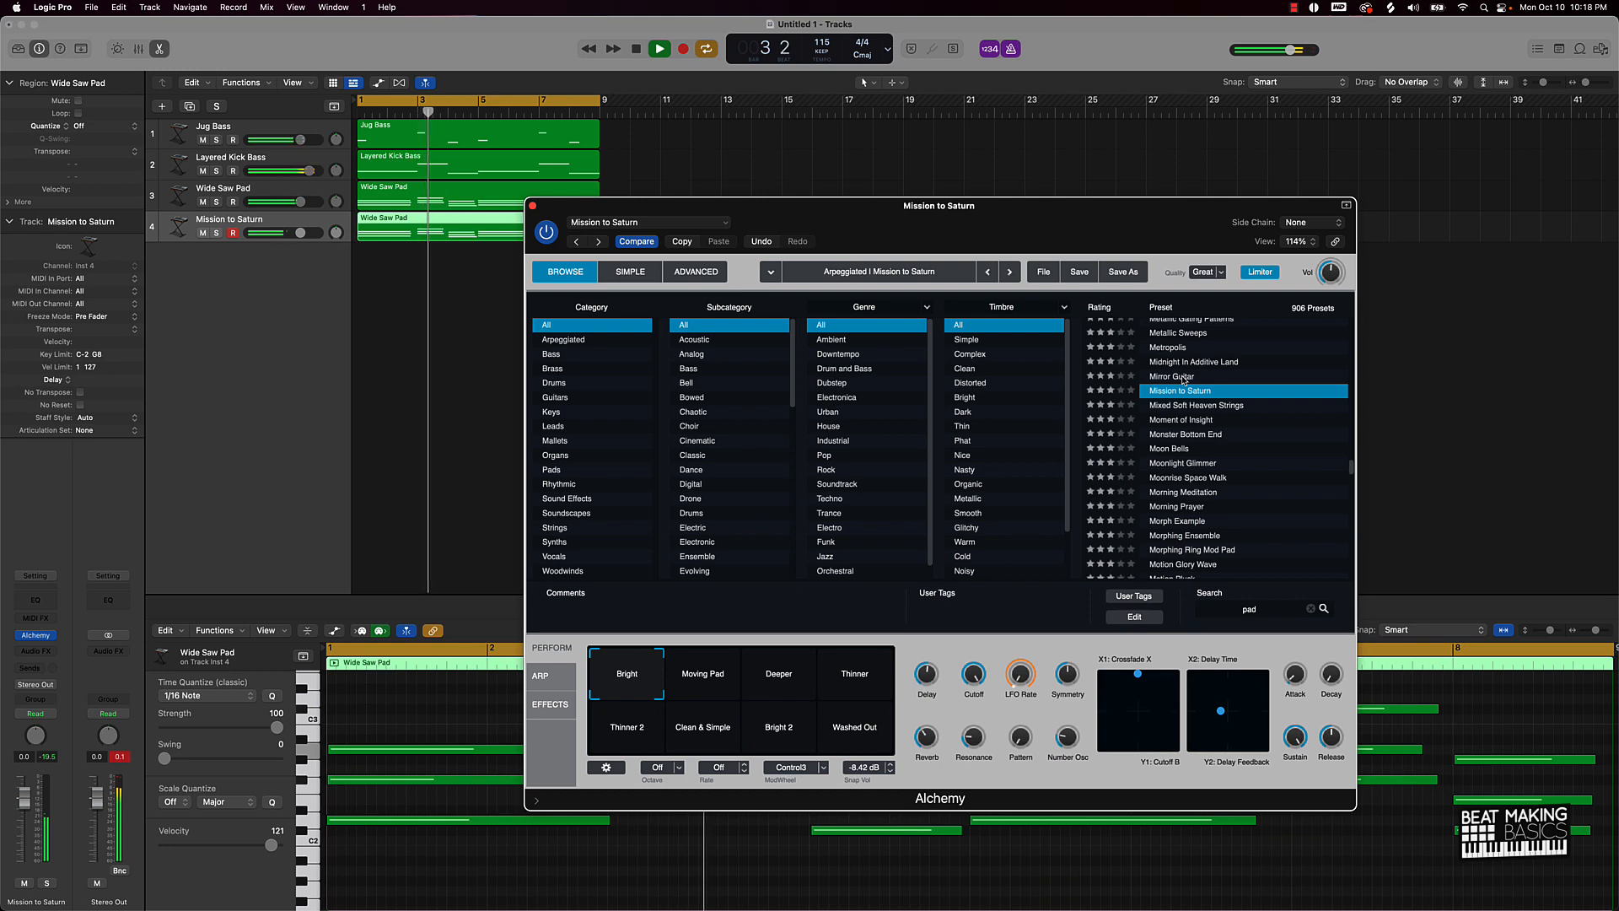
{"action": "scroll", "coordinate": [1184, 379], "scroll_direction": "down", "scroll_amount": 1}
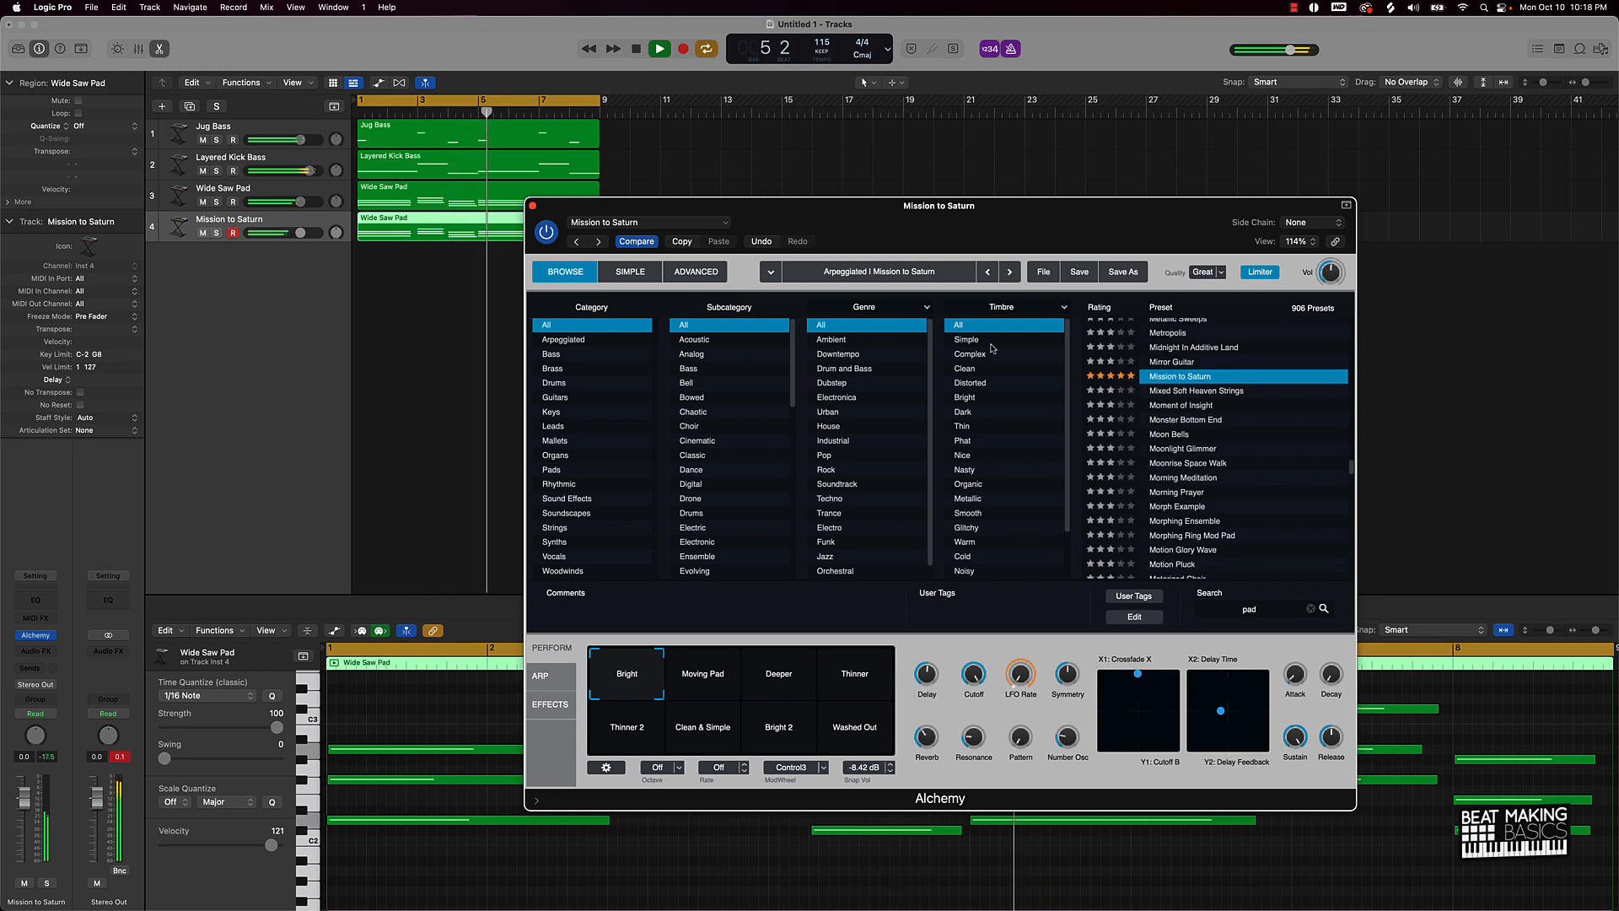
{"action": "left_click", "coordinate": [532, 206]}
{"action": "key", "text": "space"}
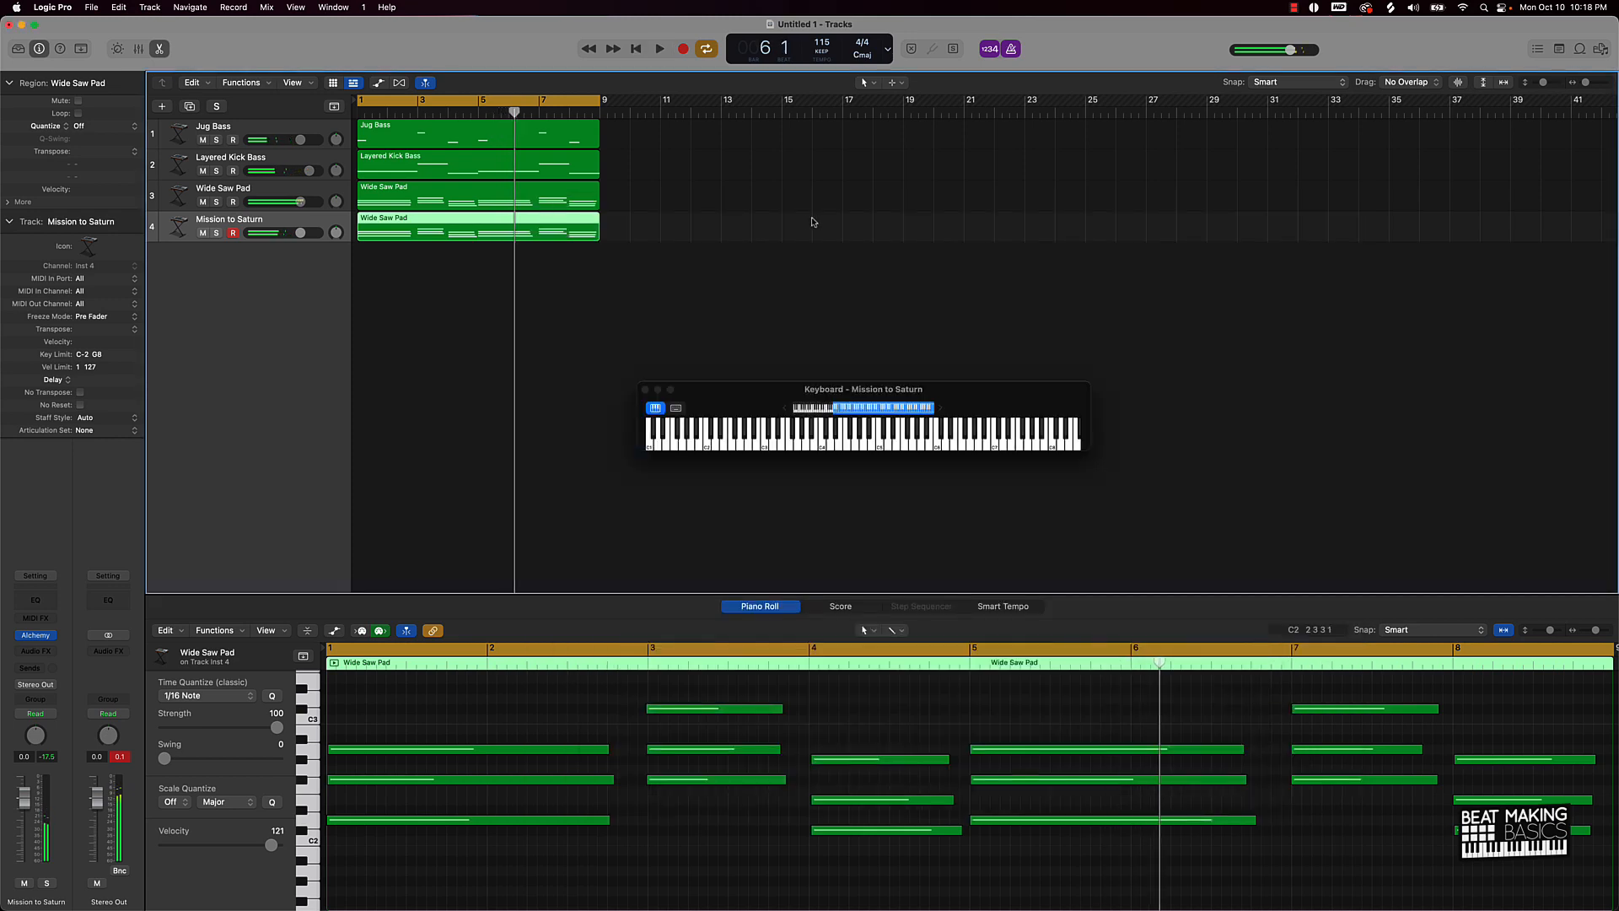
Step: Set the Mission to Saturn track volume to -2.3 dB and save the project as 'pn drake'
{"action": "left_click", "coordinate": [712, 225]}
{"action": "left_click_drag", "start_coordinate": [300, 233], "coordinate": [292, 233]}
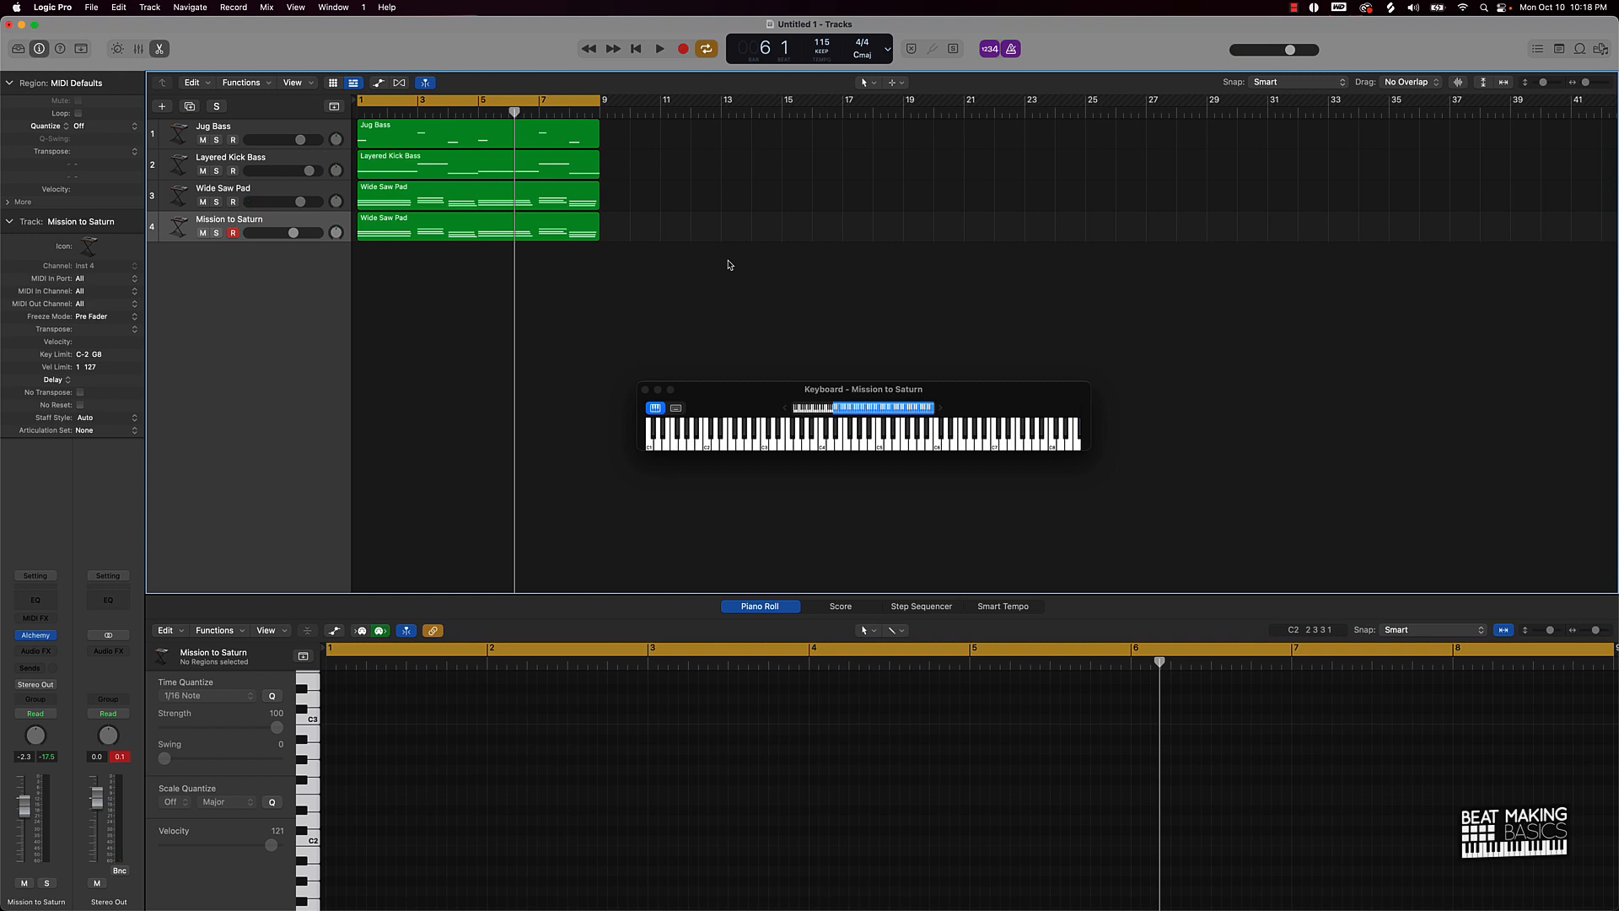
{"action": "key", "text": "super+s"}
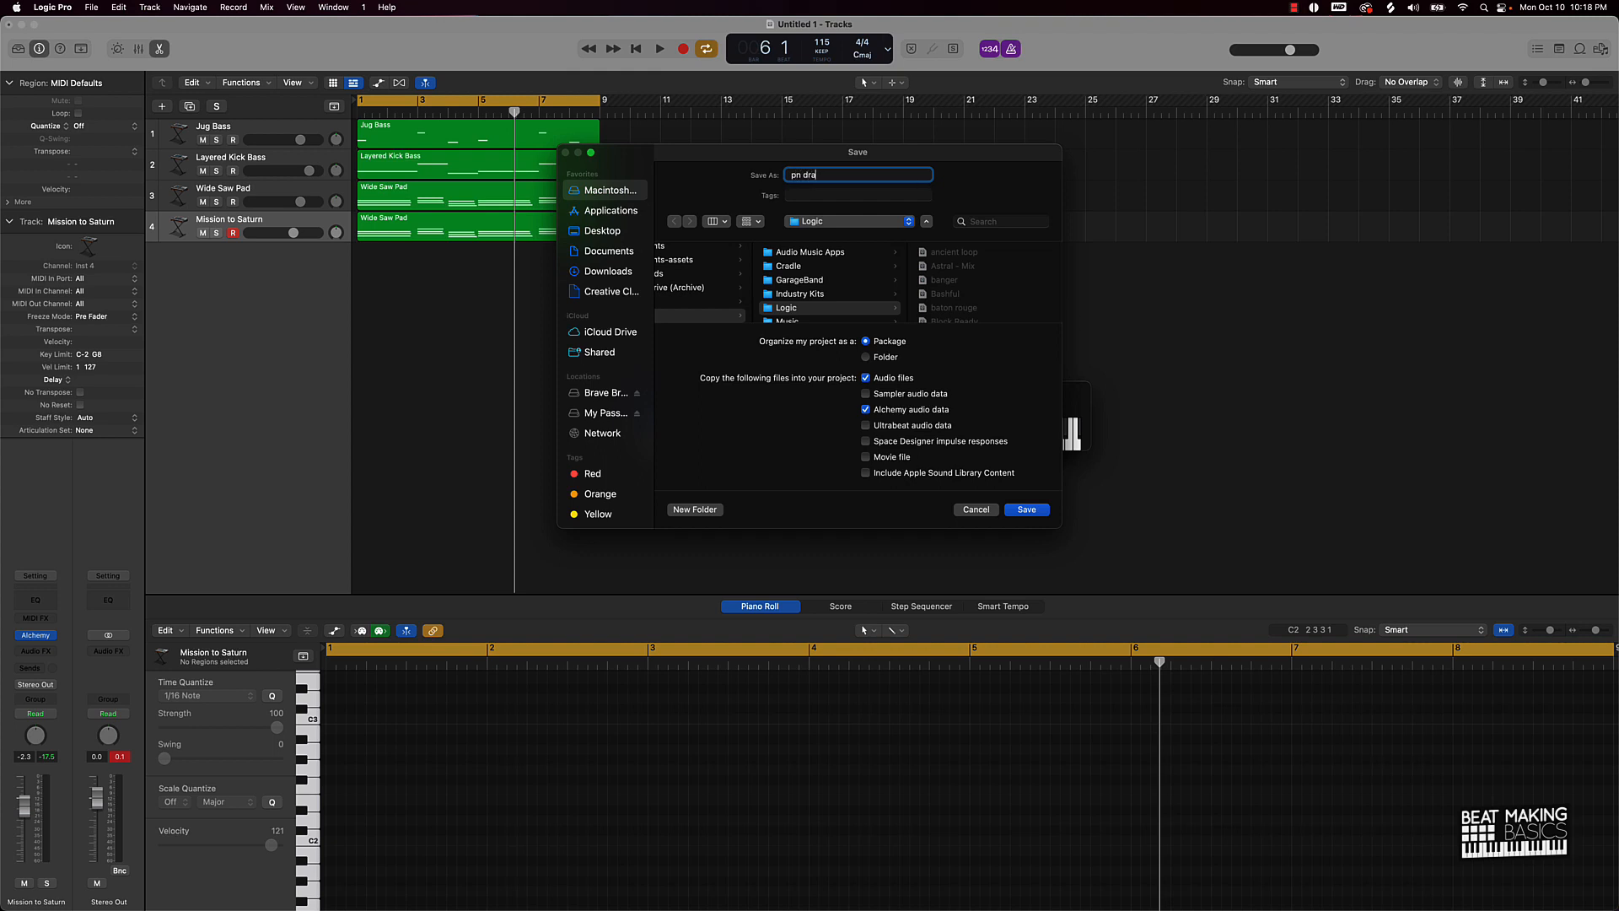
{"action": "key", "text": "Return"}
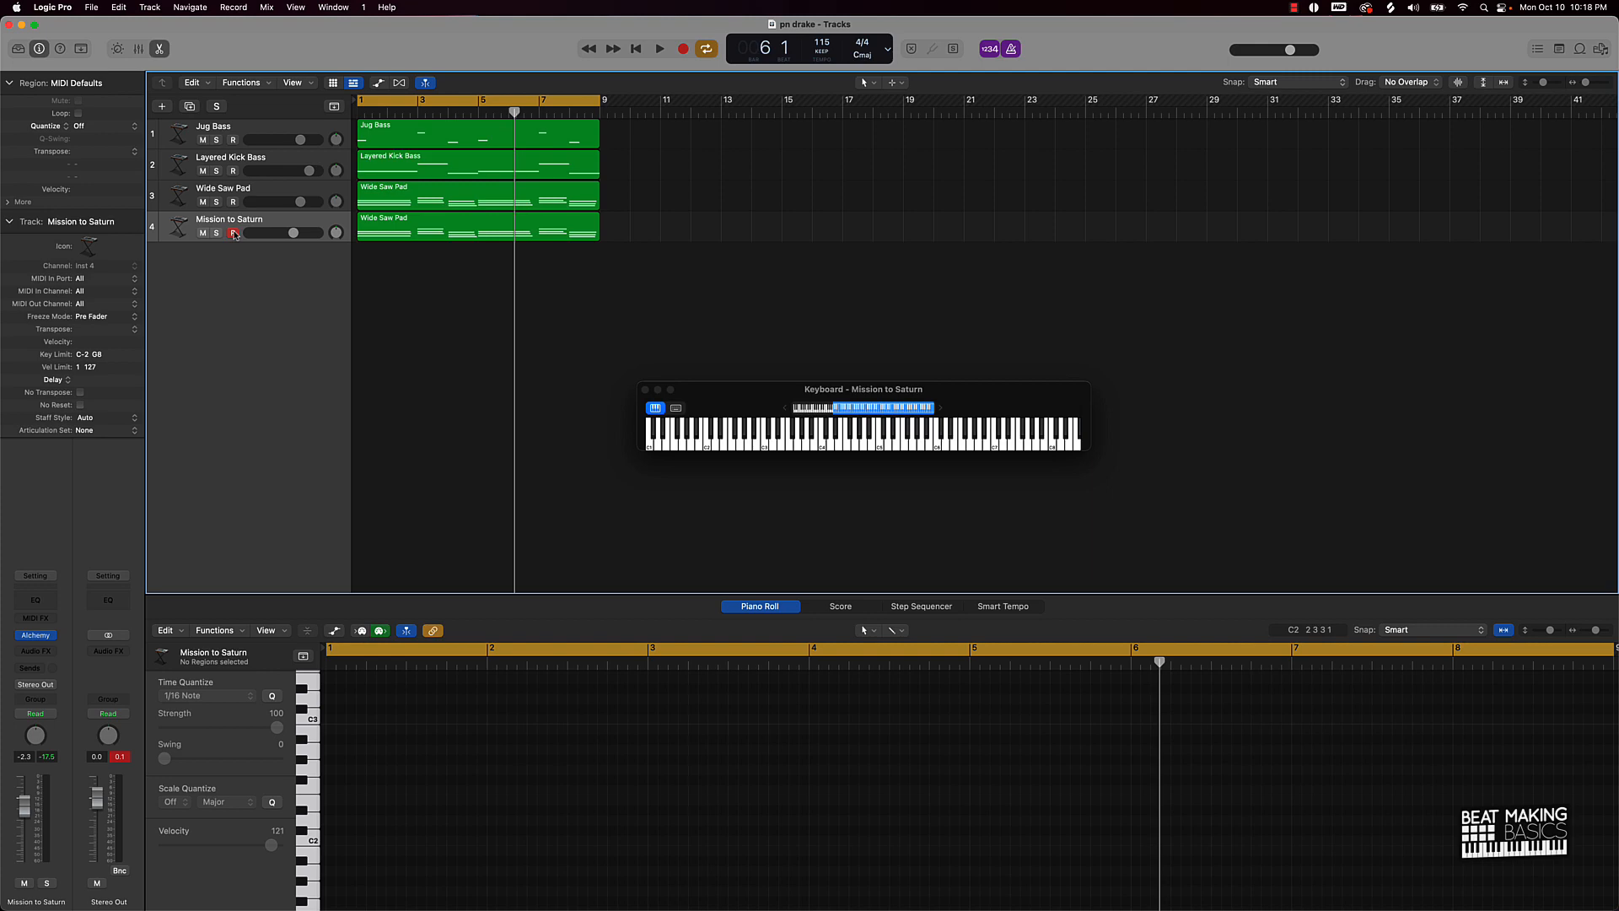
Step: Add a Software Instrument track with a stereo Quick Sampler (Single Sample)
{"action": "left_click", "coordinate": [163, 107]}
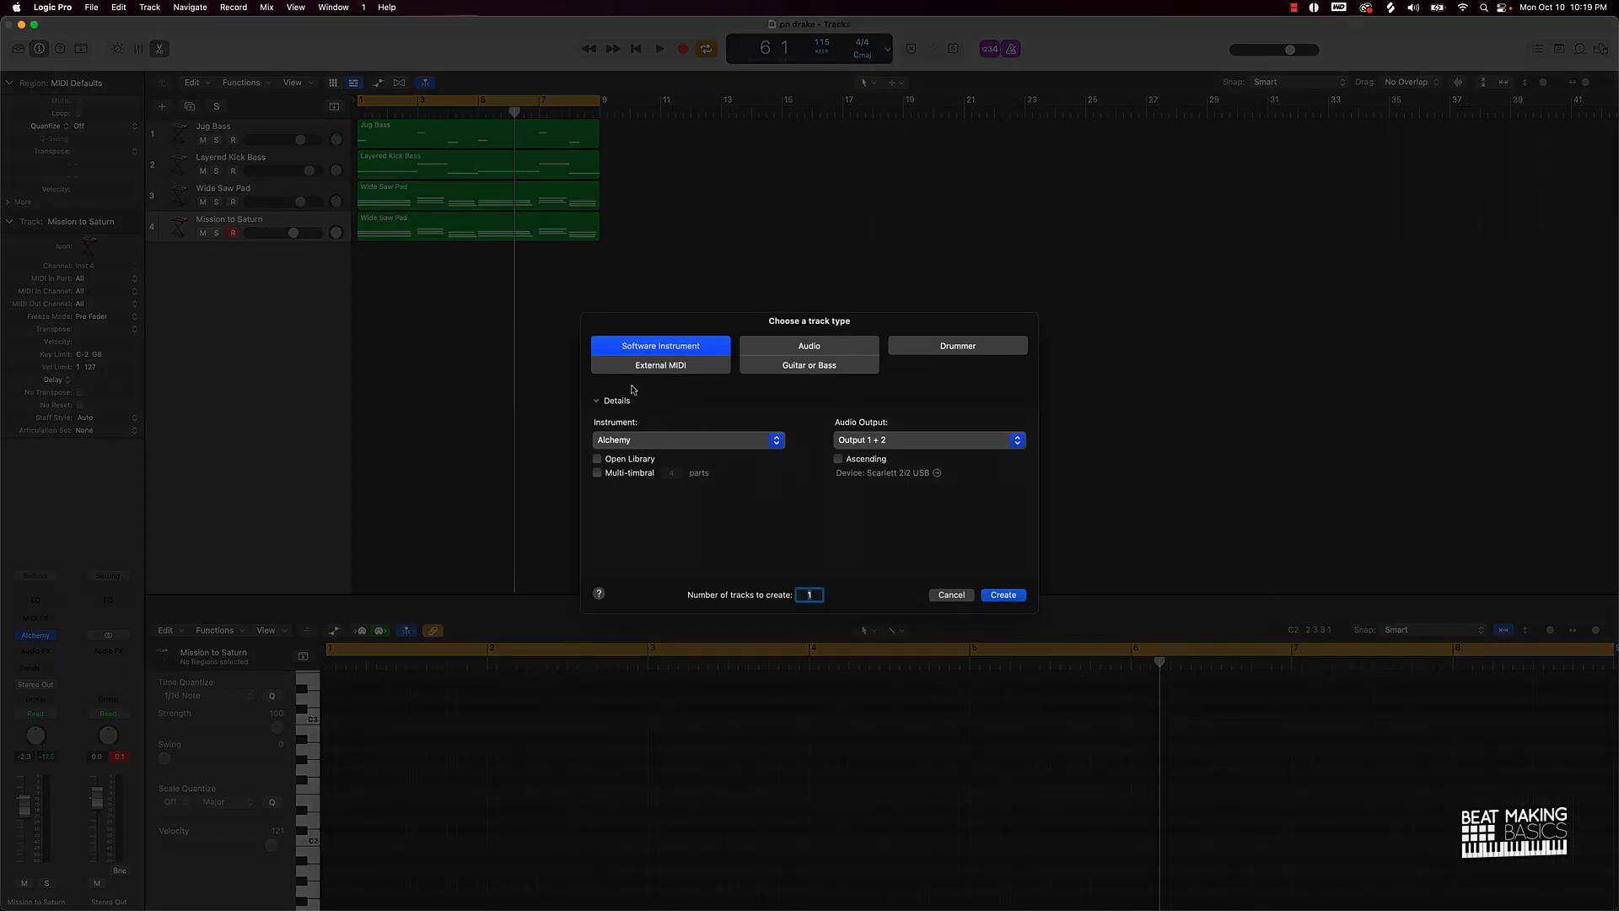
{"action": "left_click", "coordinate": [654, 445]}
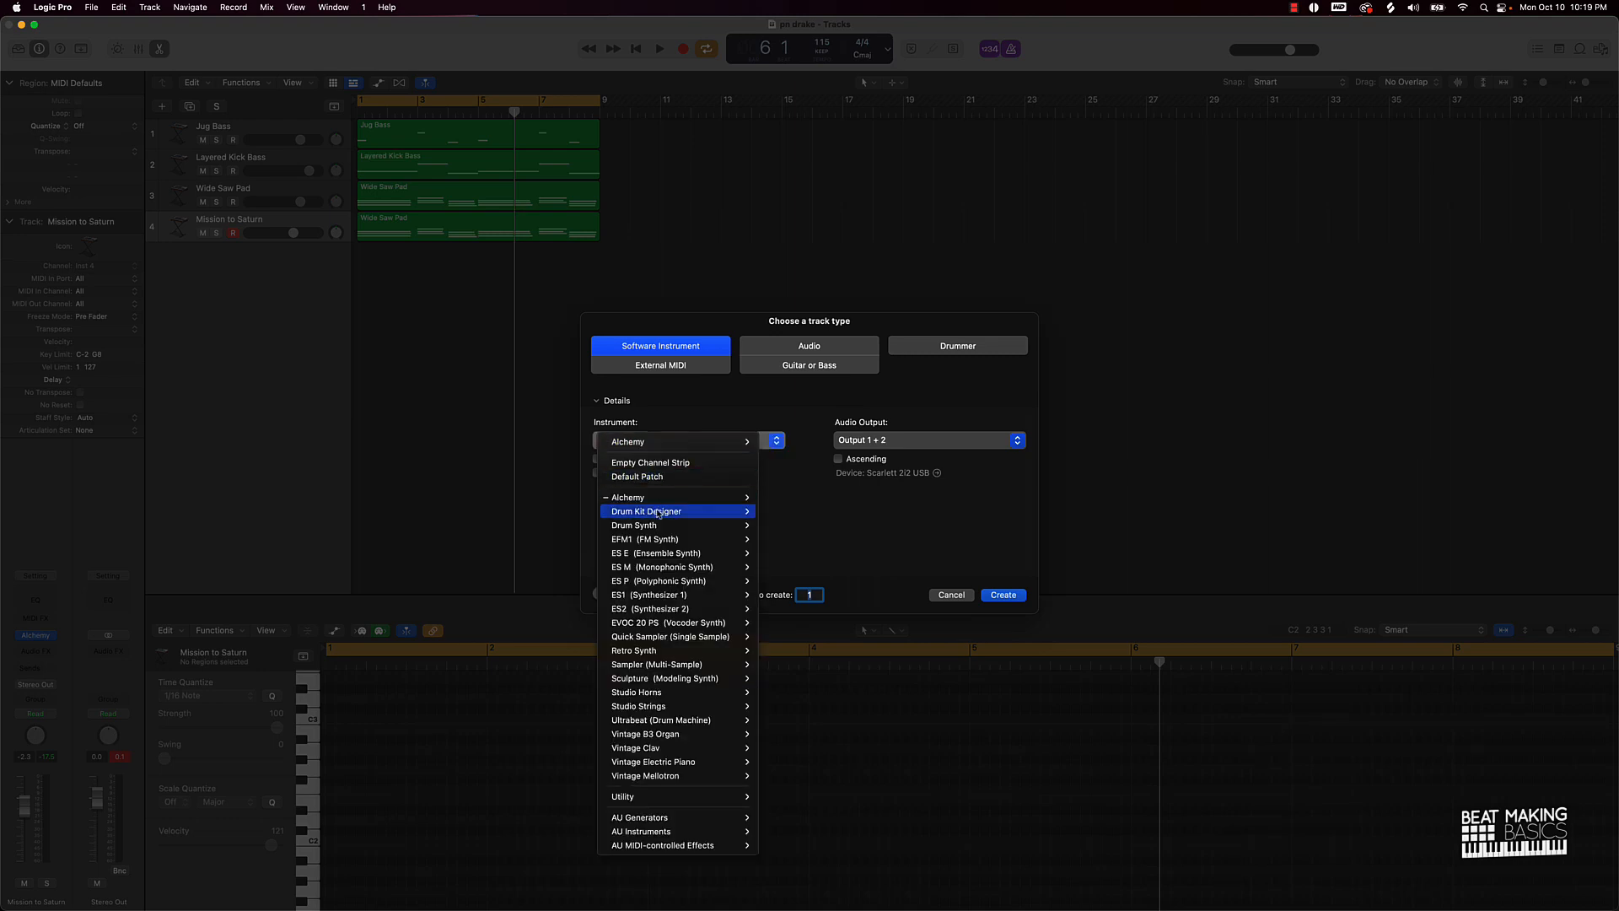
{"action": "mouse_move", "coordinate": [689, 637]}
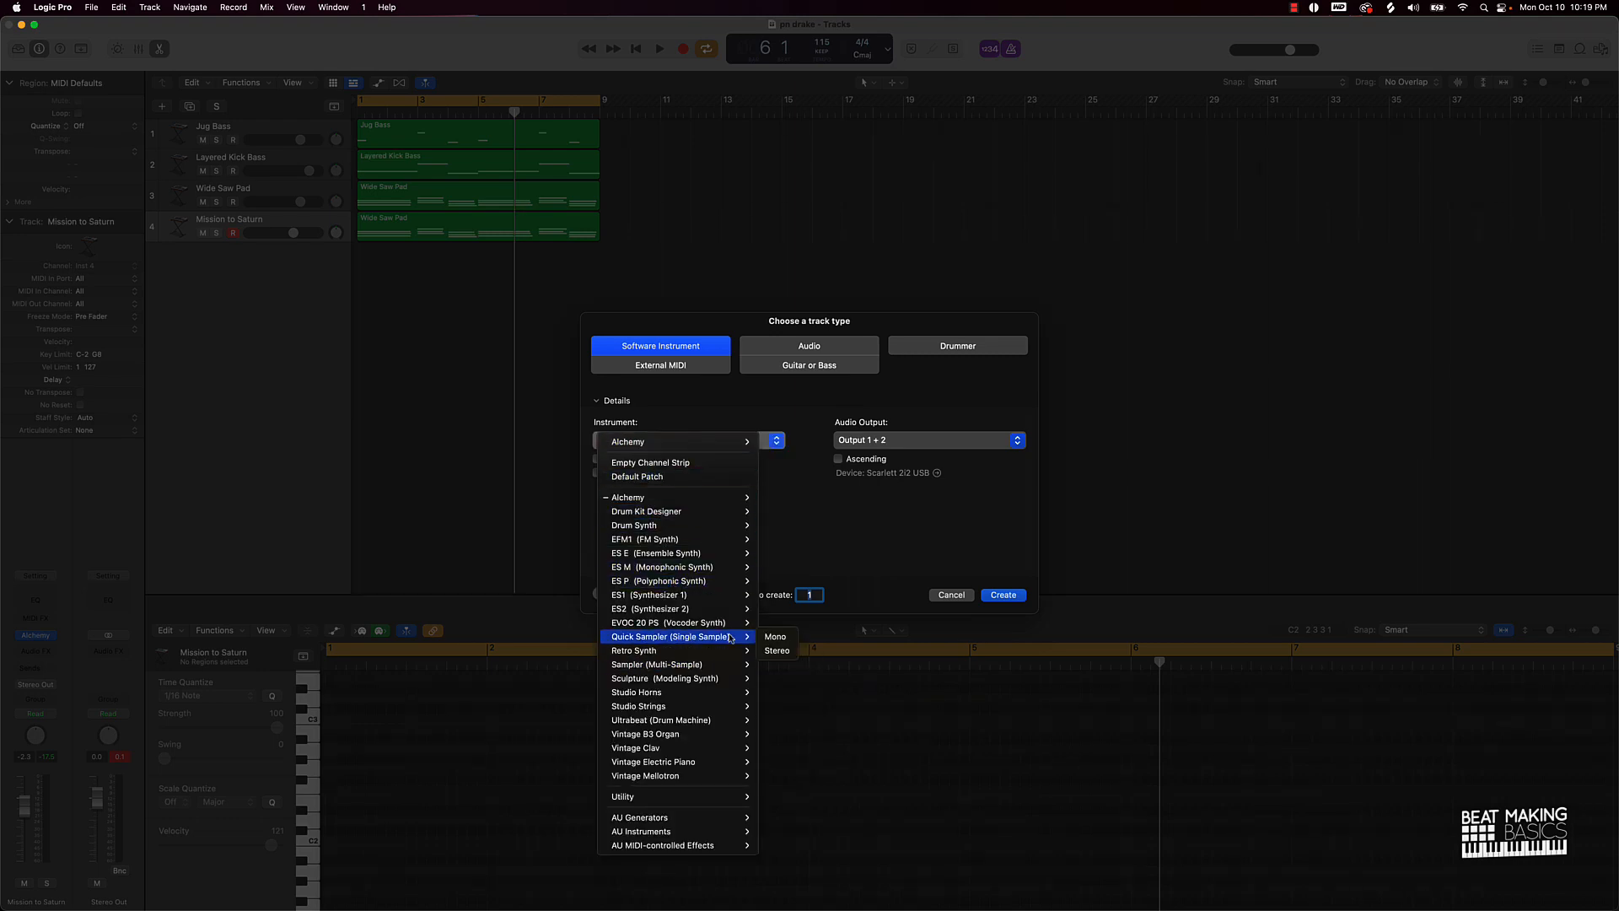
{"action": "left_click", "coordinate": [782, 651]}
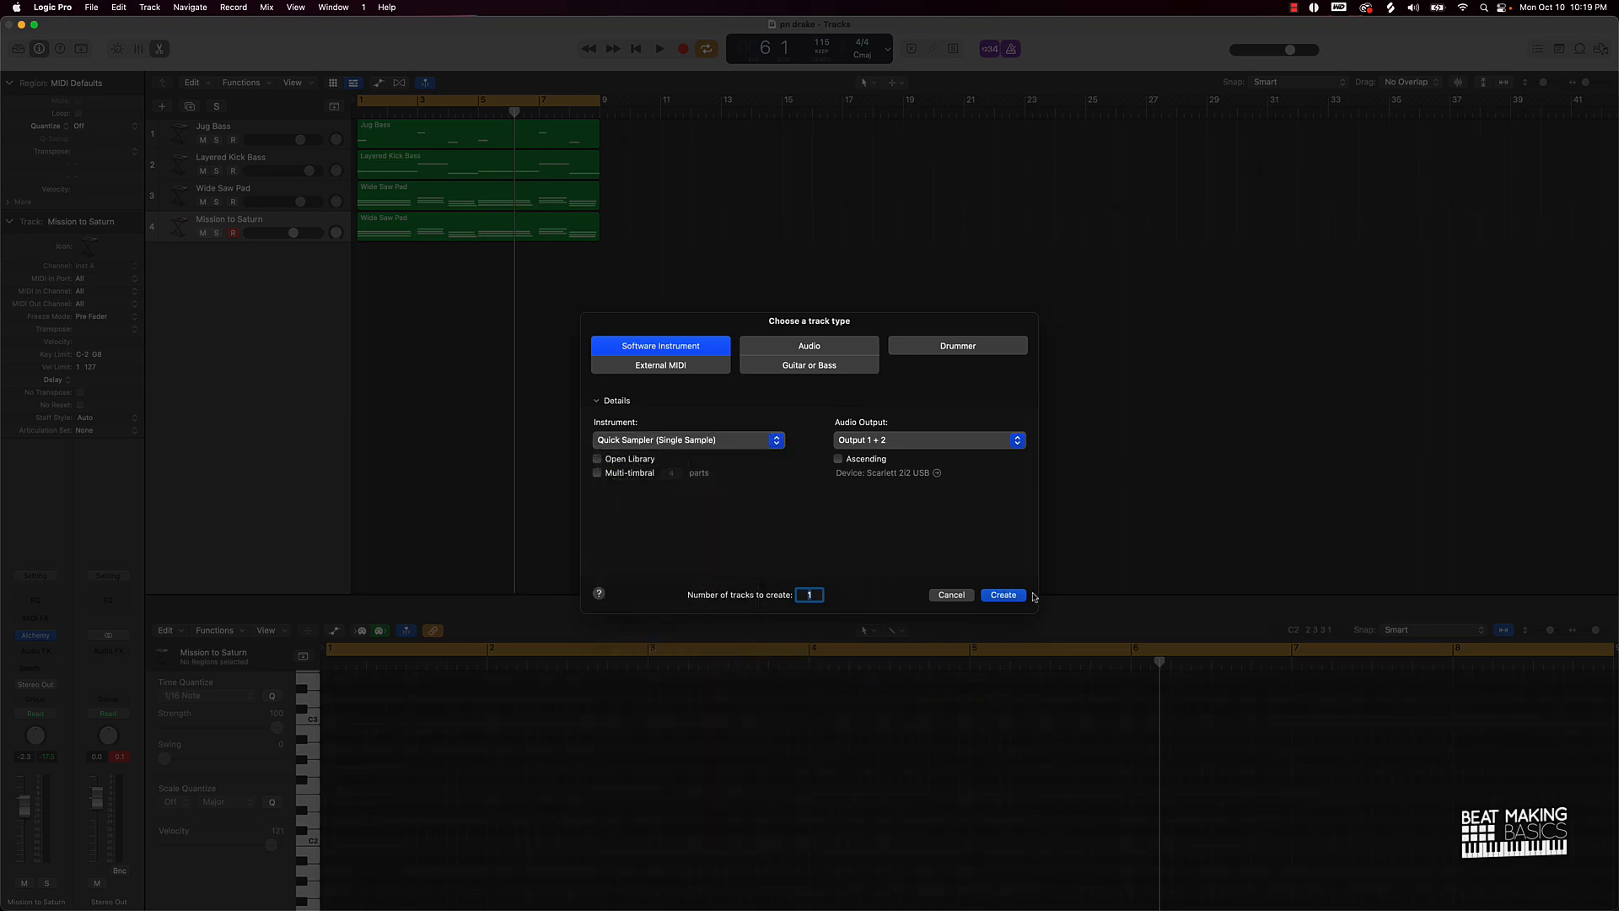
{"action": "left_click", "coordinate": [999, 595]}
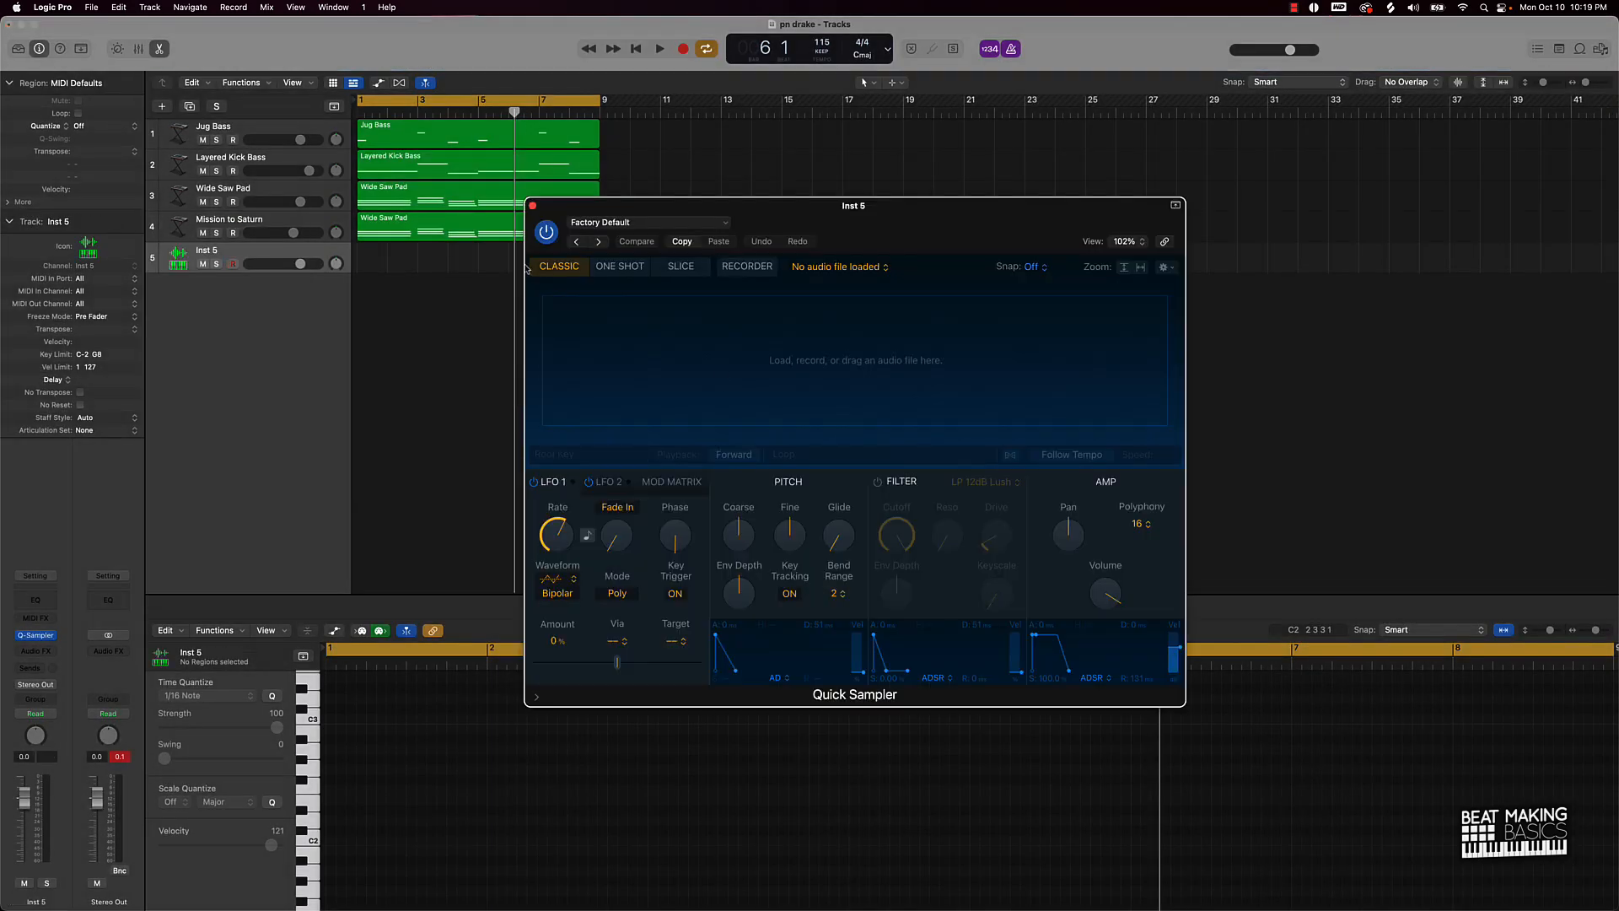
Step: Move the Quick Sampler window lower-left and launch Splice from the Dock
{"action": "left_click_drag", "start_coordinate": [682, 207], "coordinate": [513, 287]}
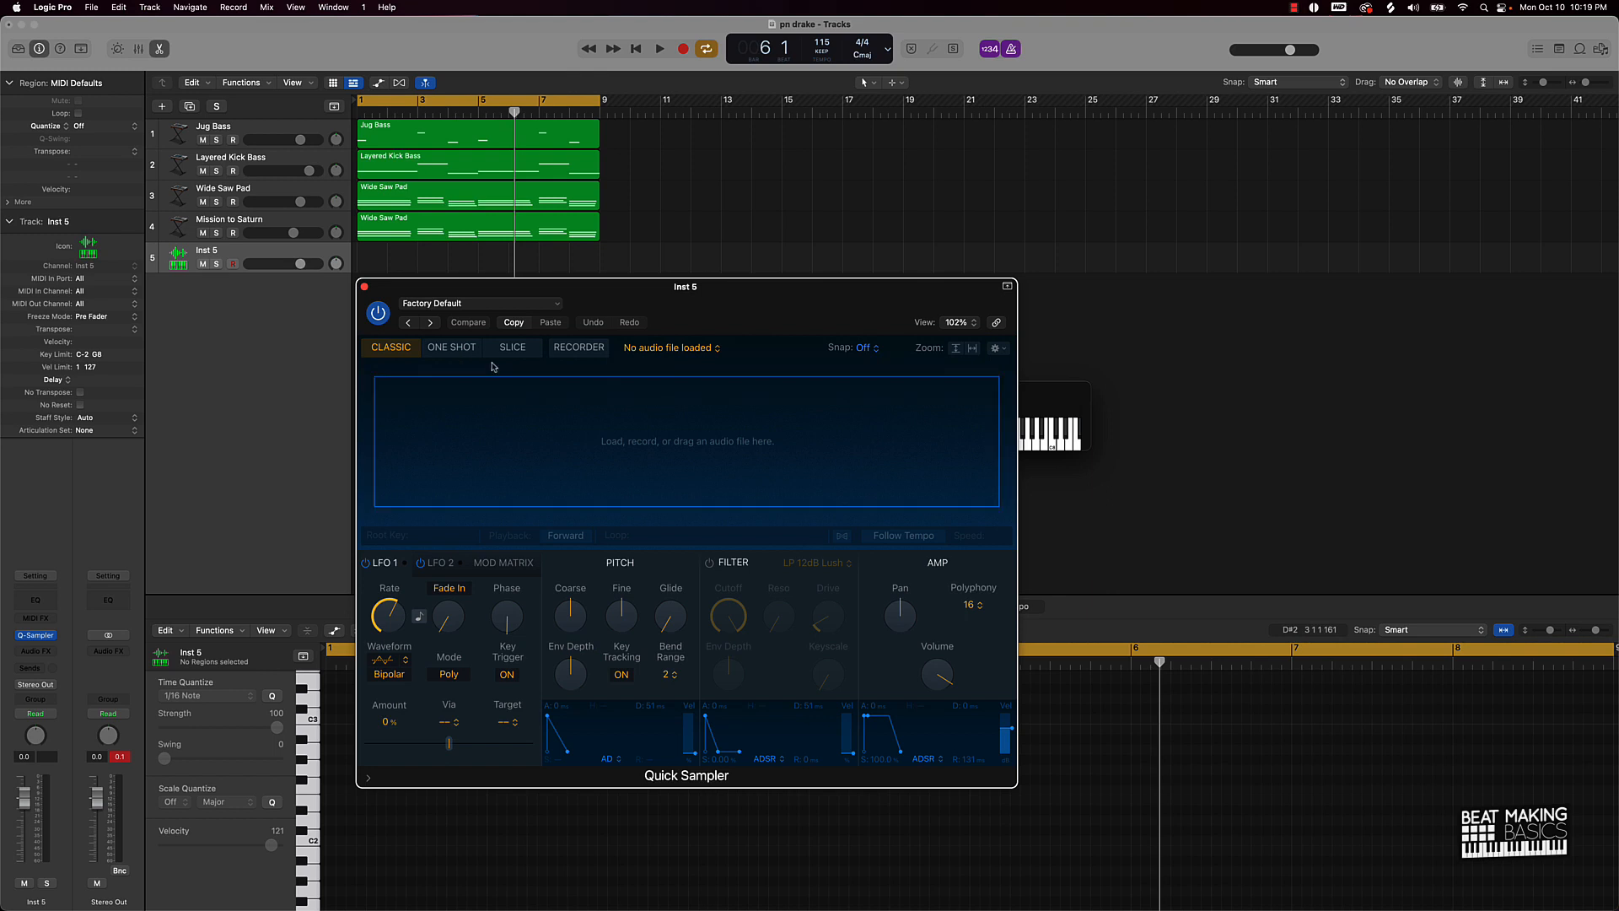
{"action": "mouse_move", "coordinate": [919, 907]}
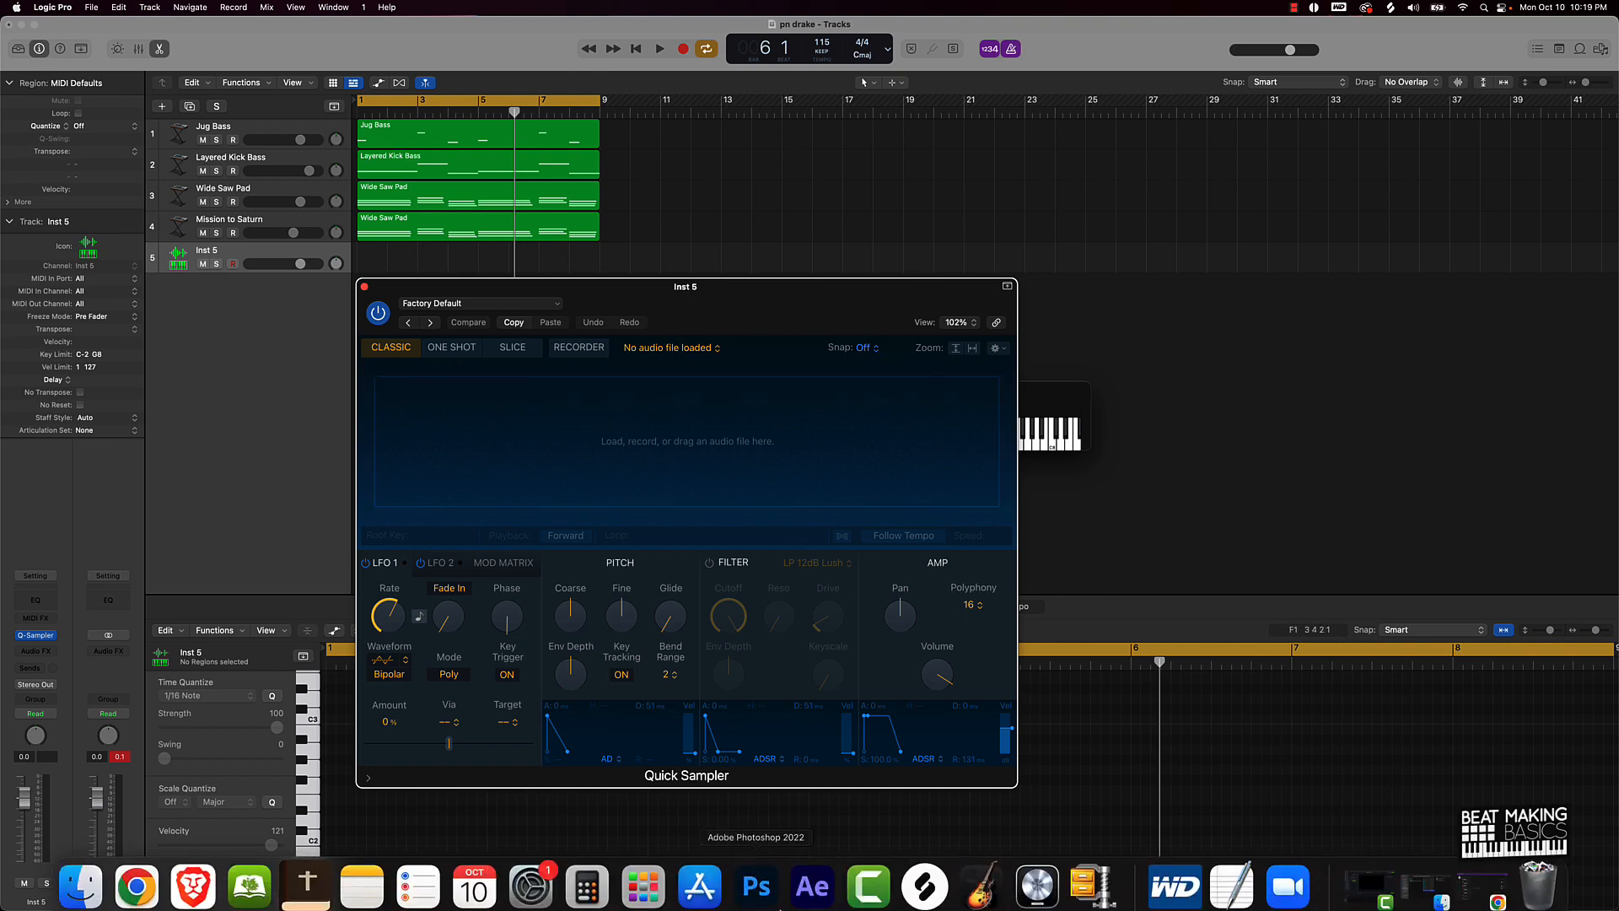
{"action": "left_click", "coordinate": [923, 877]}
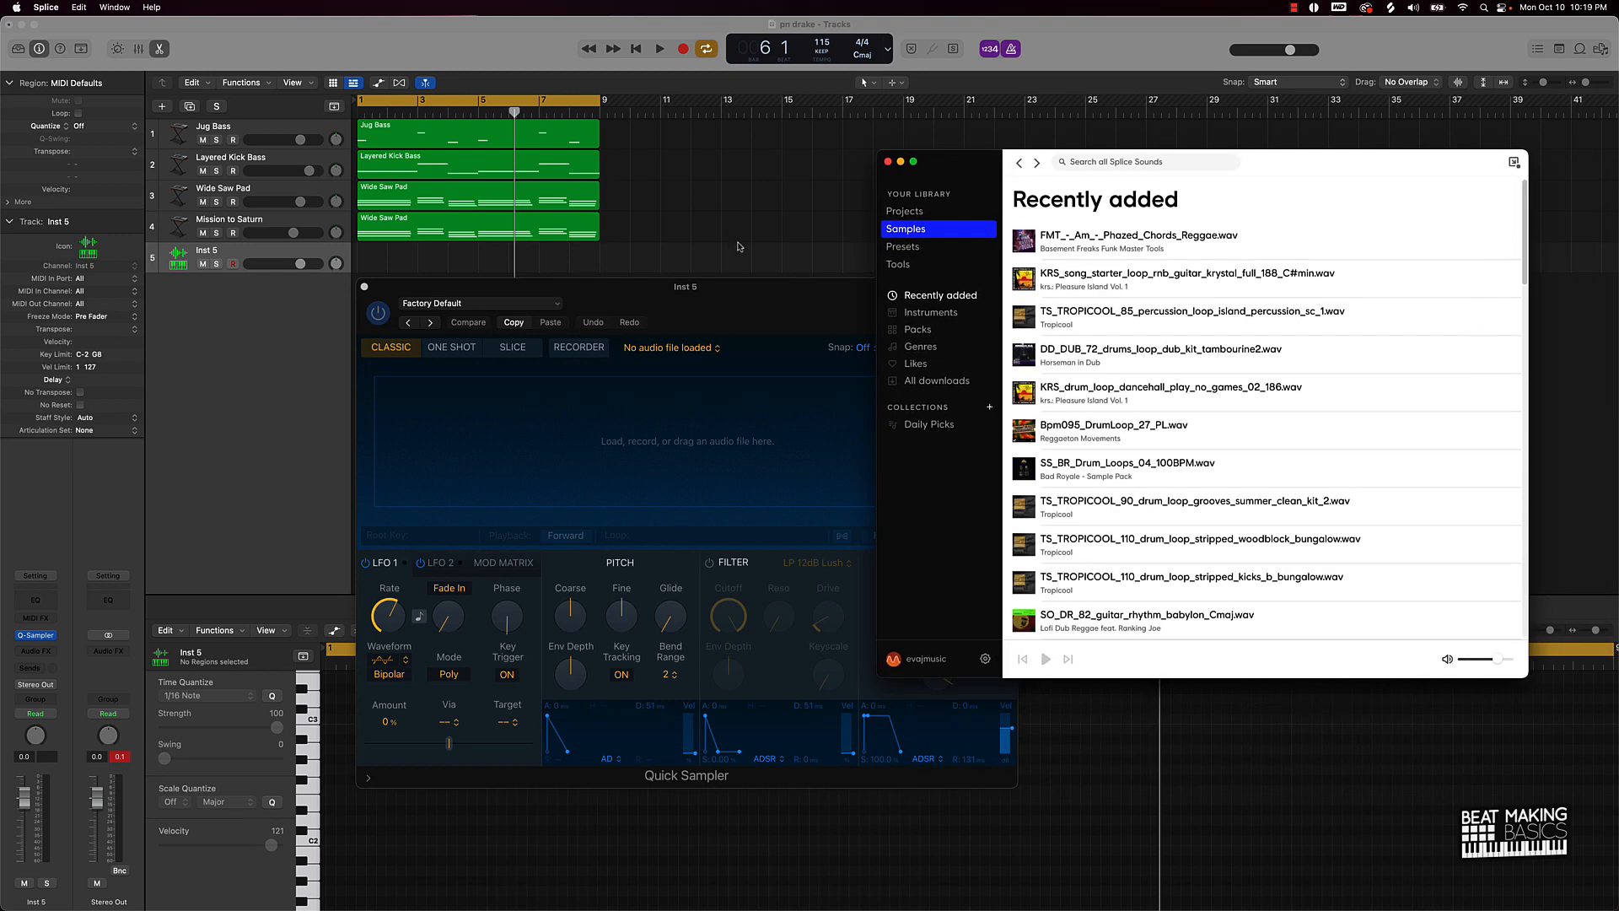
{"action": "left_click_drag", "start_coordinate": [772, 313], "coordinate": [516, 324]}
{"action": "left_click", "coordinate": [788, 398]}
{"action": "left_click_drag", "start_coordinate": [744, 400], "coordinate": [403, 35]}
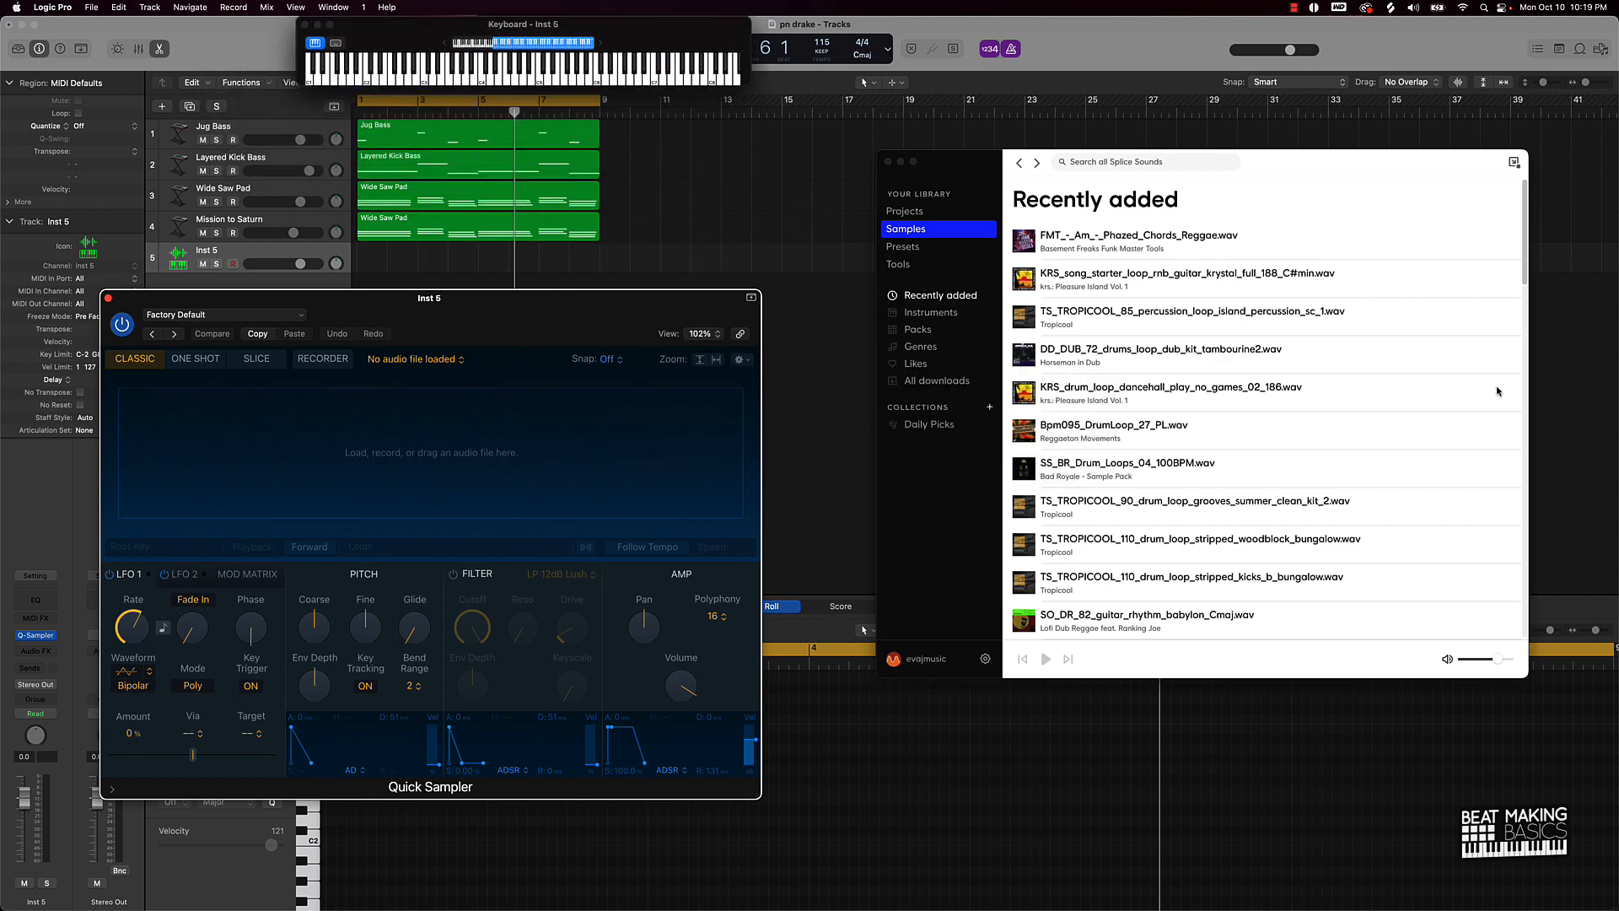
{"action": "left_click", "coordinate": [1092, 164]}
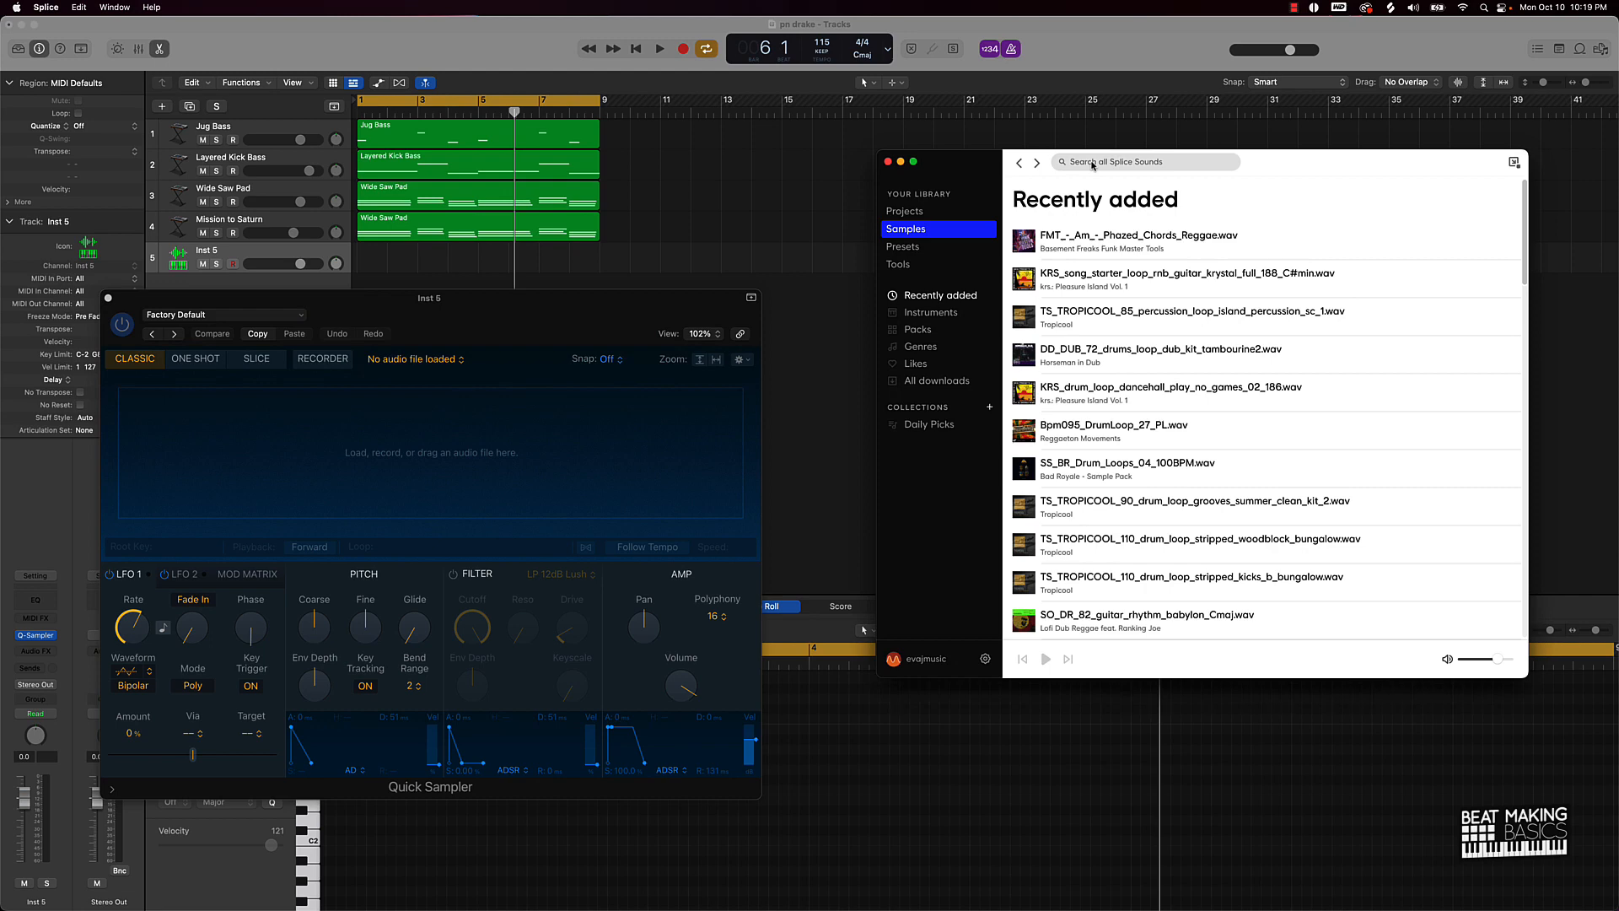
{"action": "type", "text": "trap"}
{"action": "key", "text": "Return"}
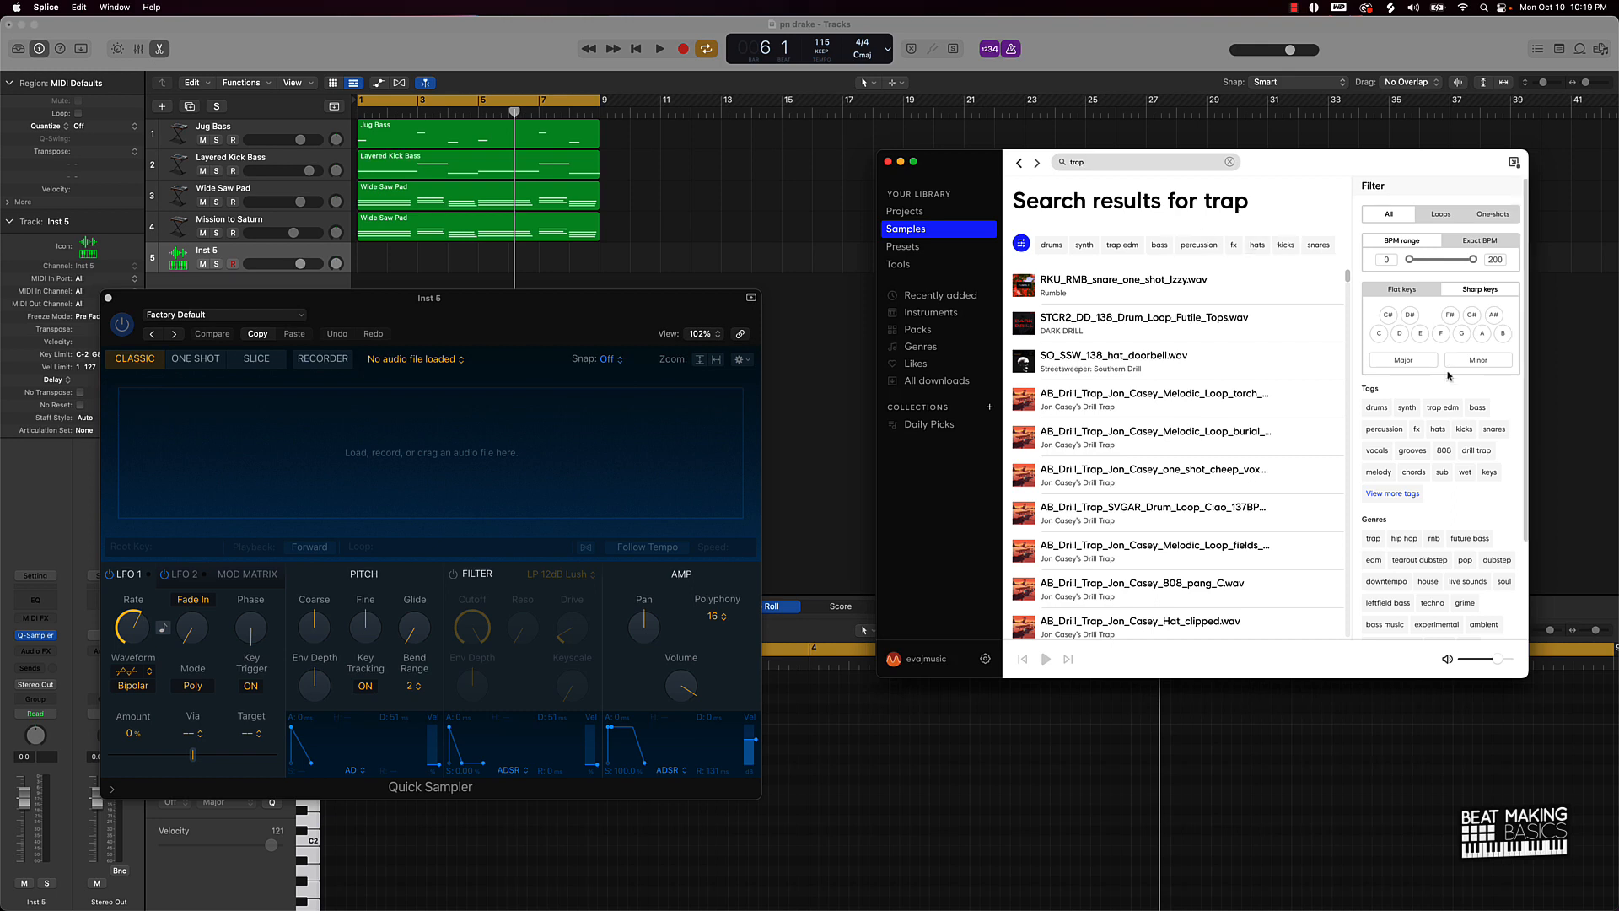
{"action": "left_click", "coordinate": [1400, 496]}
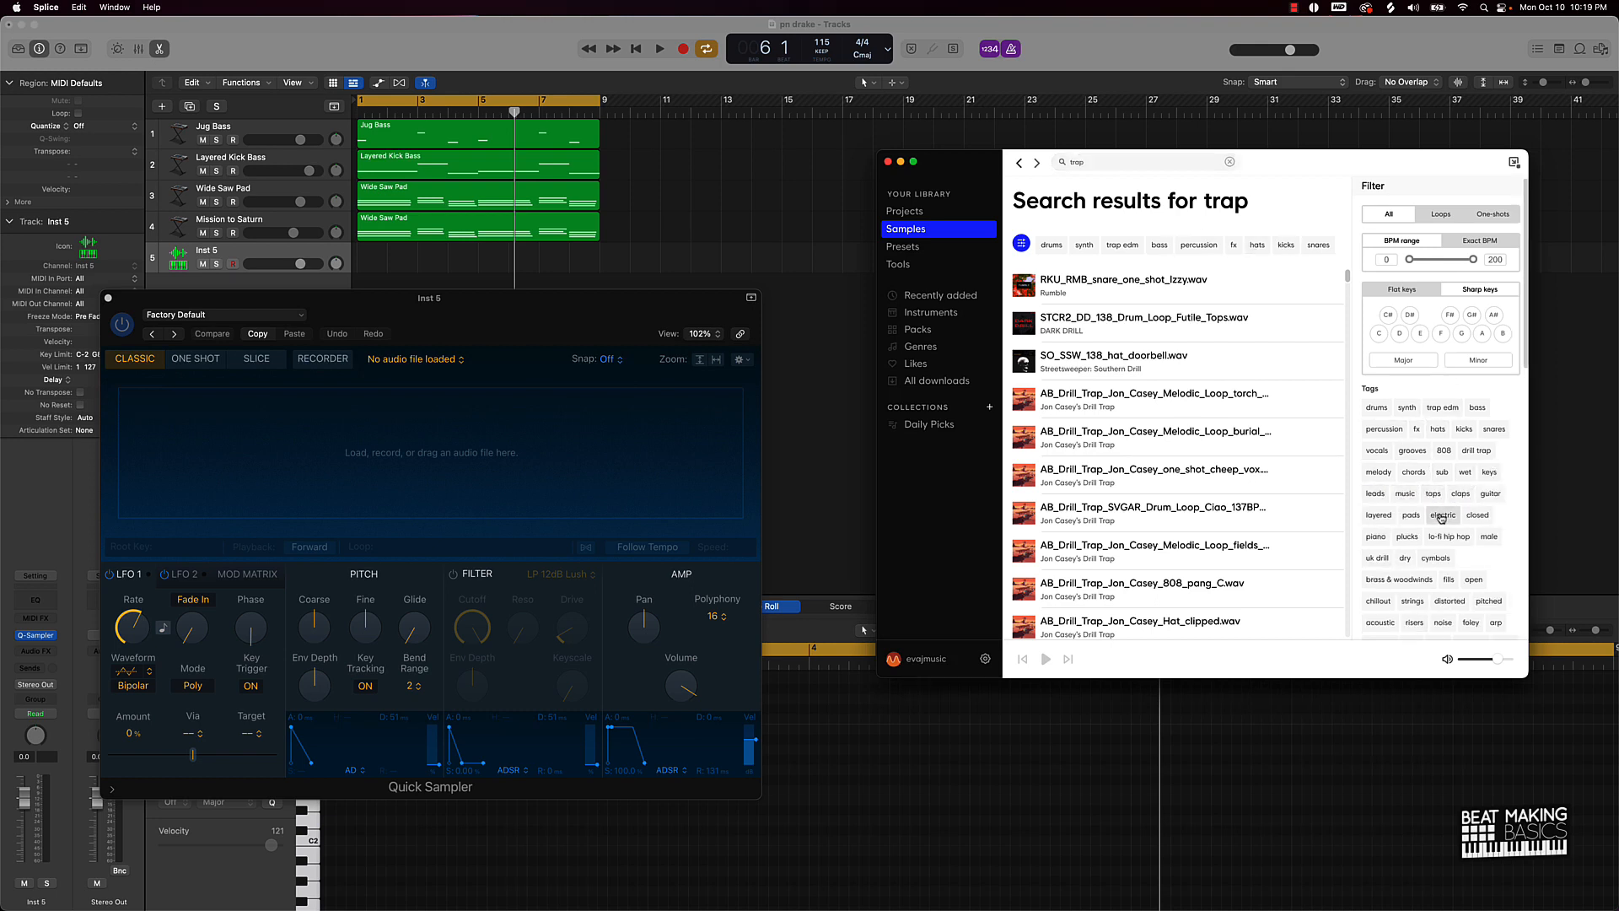
{"action": "scroll", "coordinate": [1456, 493], "scroll_direction": "down", "scroll_amount": 2}
{"action": "scroll", "coordinate": [1456, 493], "scroll_direction": "down", "scroll_amount": 3}
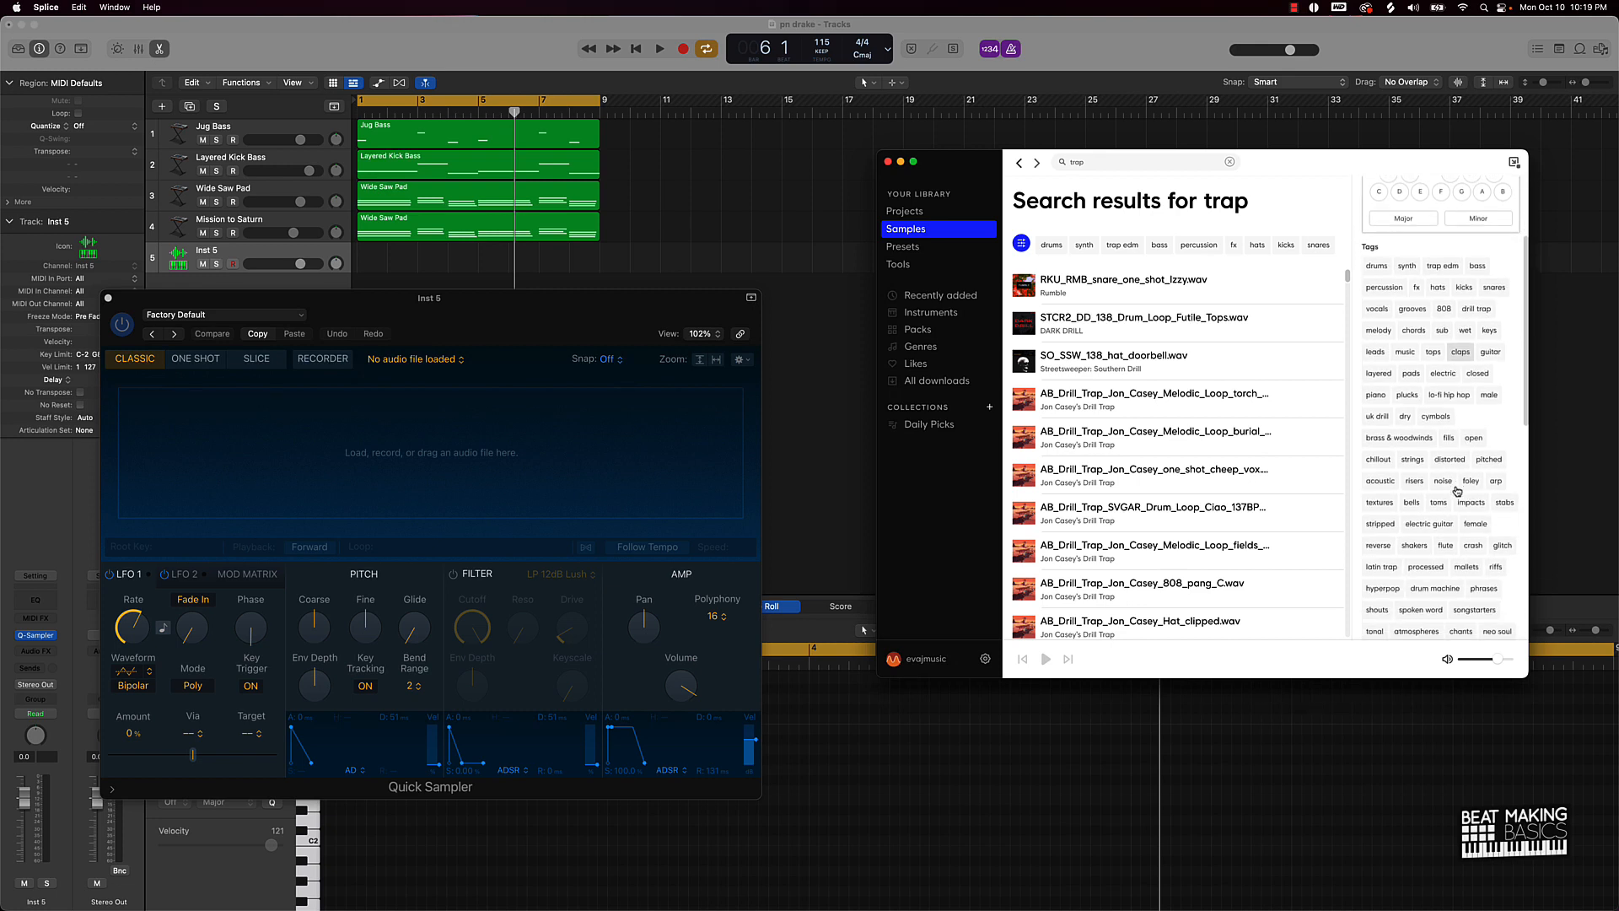
{"action": "scroll", "coordinate": [1450, 491], "scroll_direction": "down", "scroll_amount": 5}
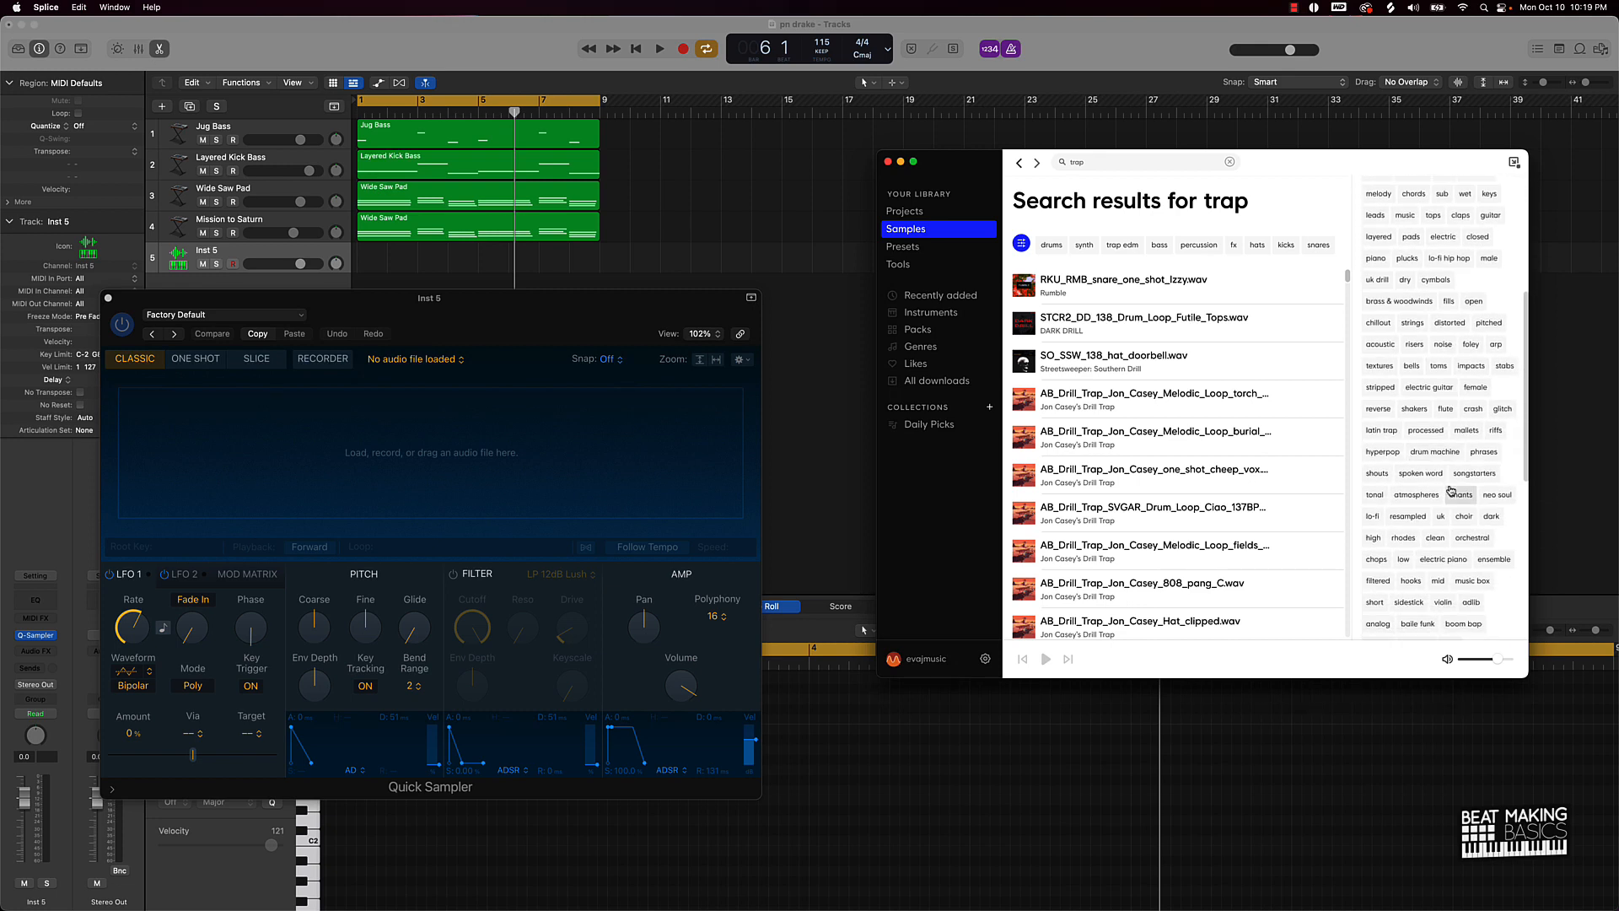
{"action": "scroll", "coordinate": [1450, 491], "scroll_direction": "up", "scroll_amount": 10}
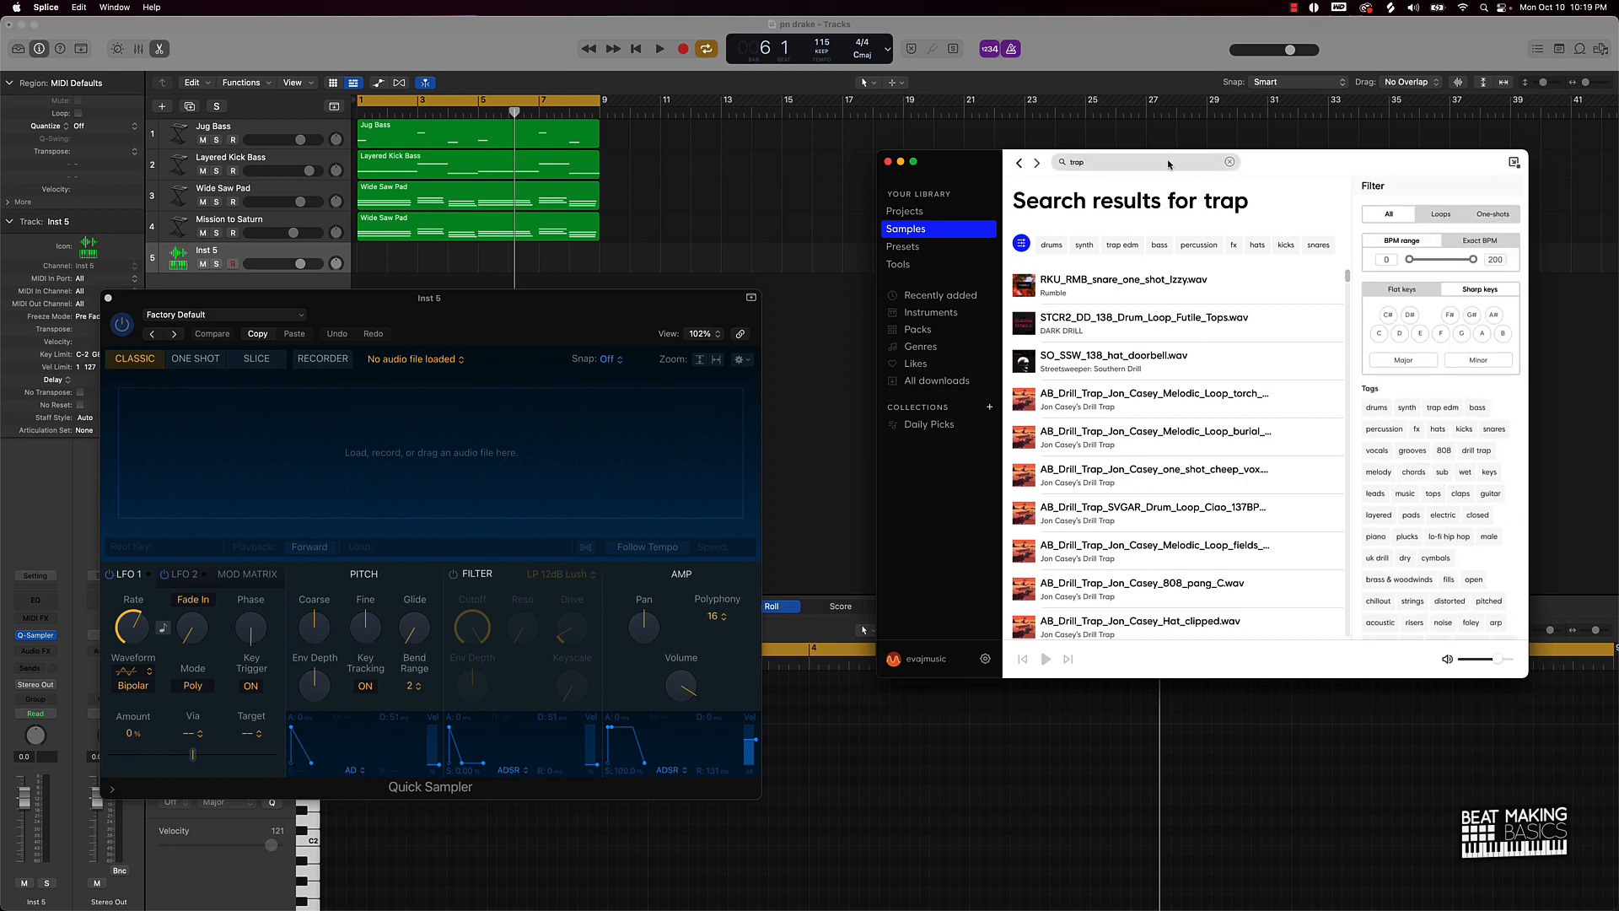
{"action": "left_click", "coordinate": [1023, 245]}
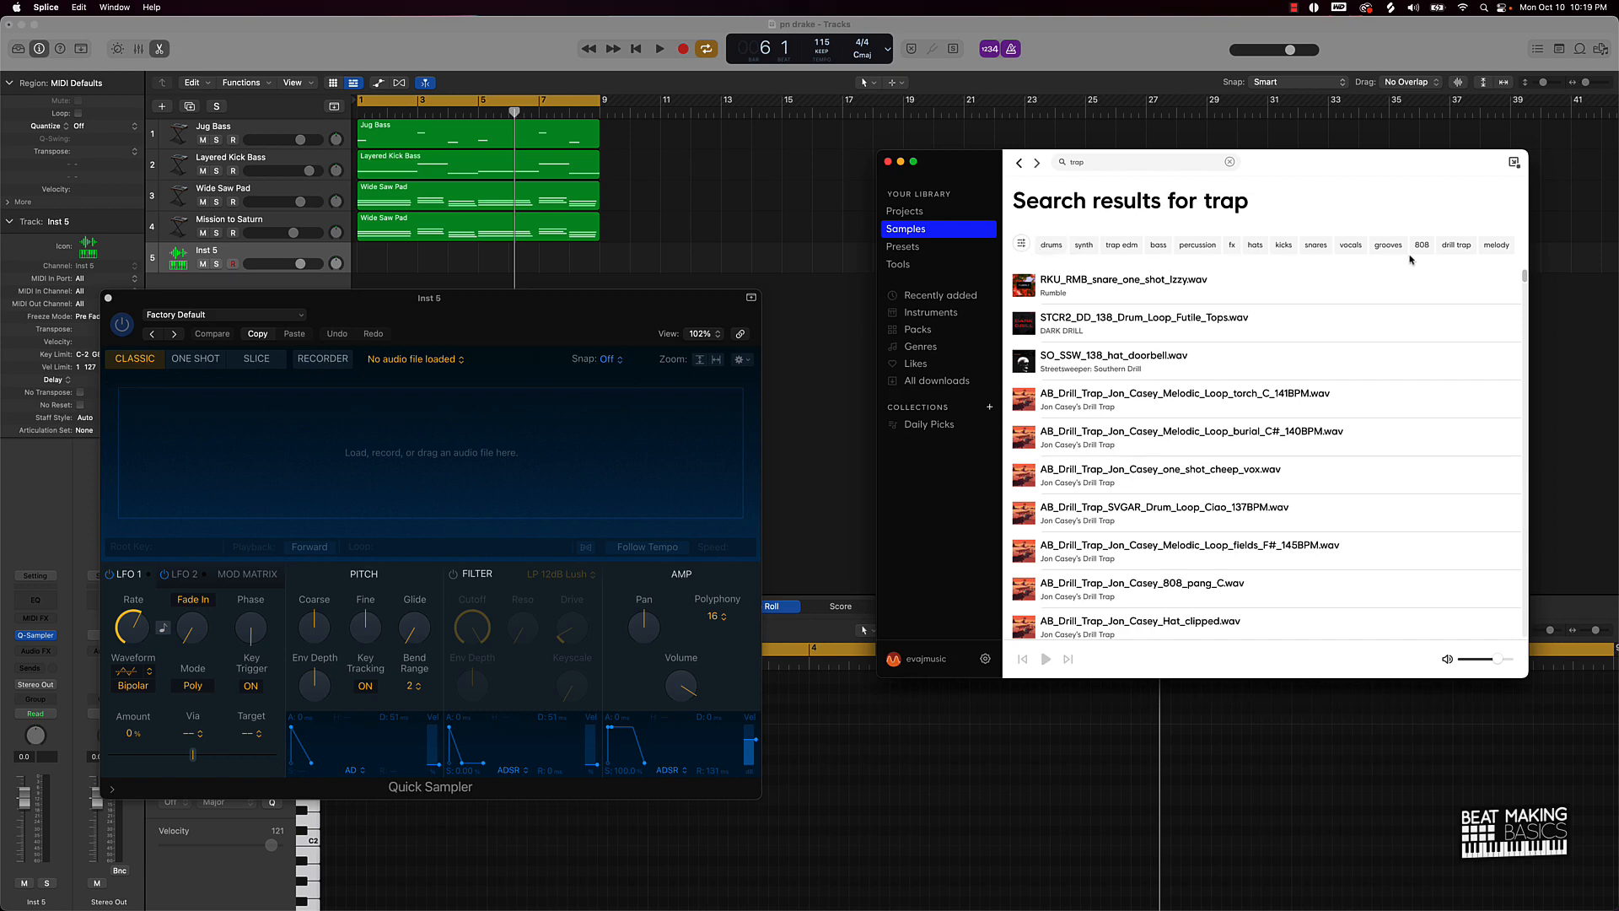
{"action": "left_click", "coordinate": [895, 210]}
{"action": "left_click", "coordinate": [904, 229]}
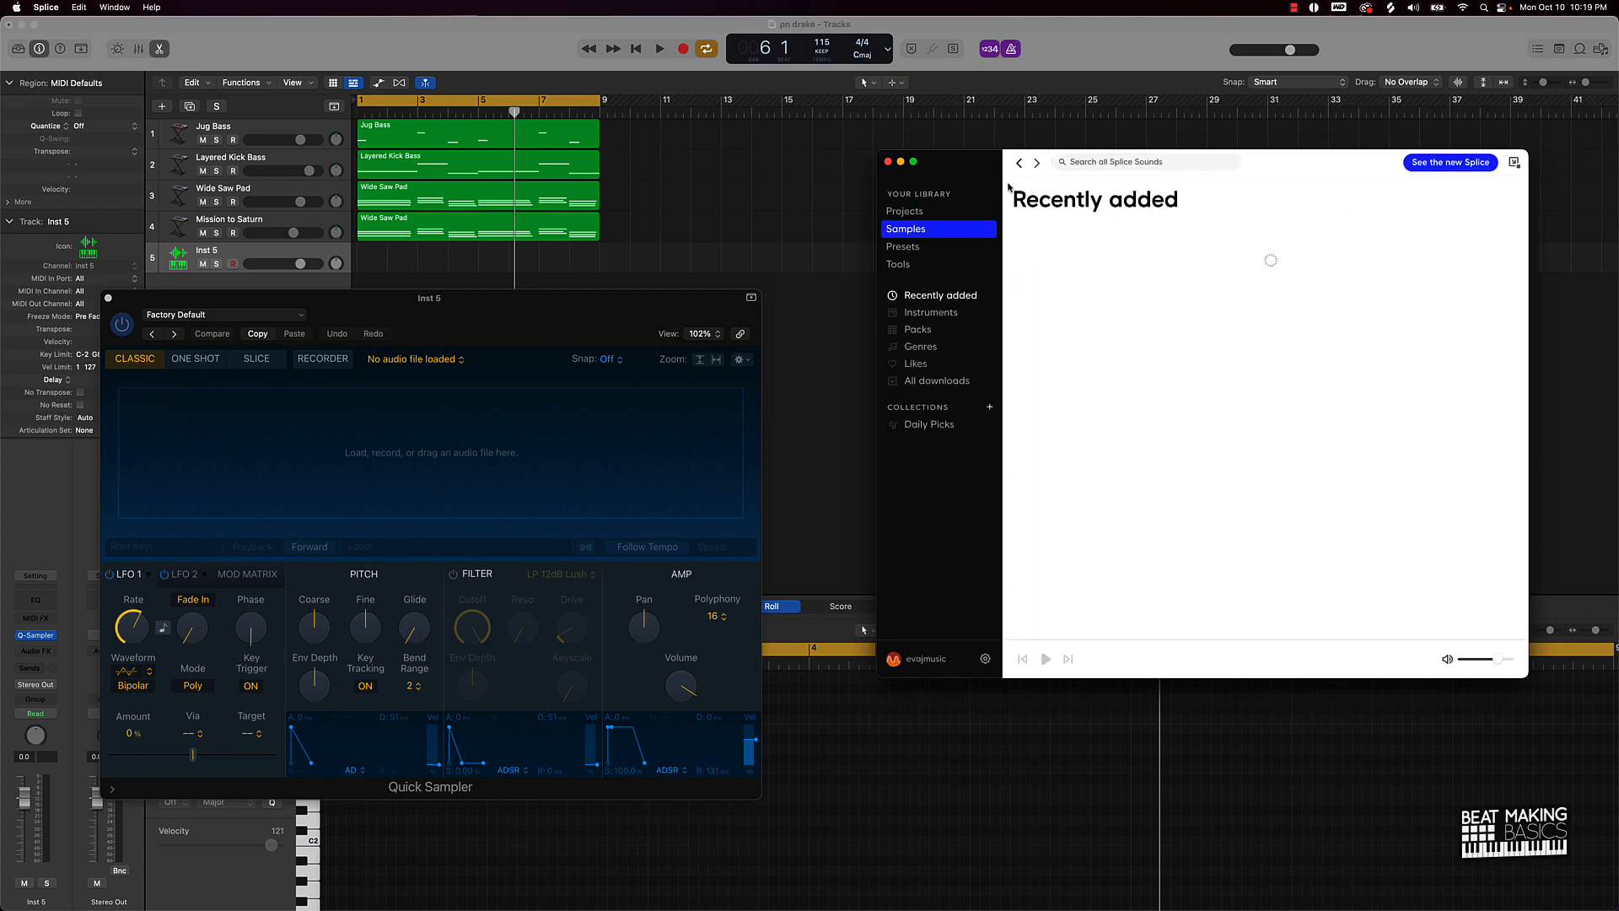
Step: Search Splice for 'trap' drums, open the Southside 'I Invented Trap' pack and preview SOUTHSIDE_clap_club.wav
{"action": "left_click", "coordinate": [1120, 162]}
{"action": "type", "text": "trap"}
{"action": "key", "text": "Return"}
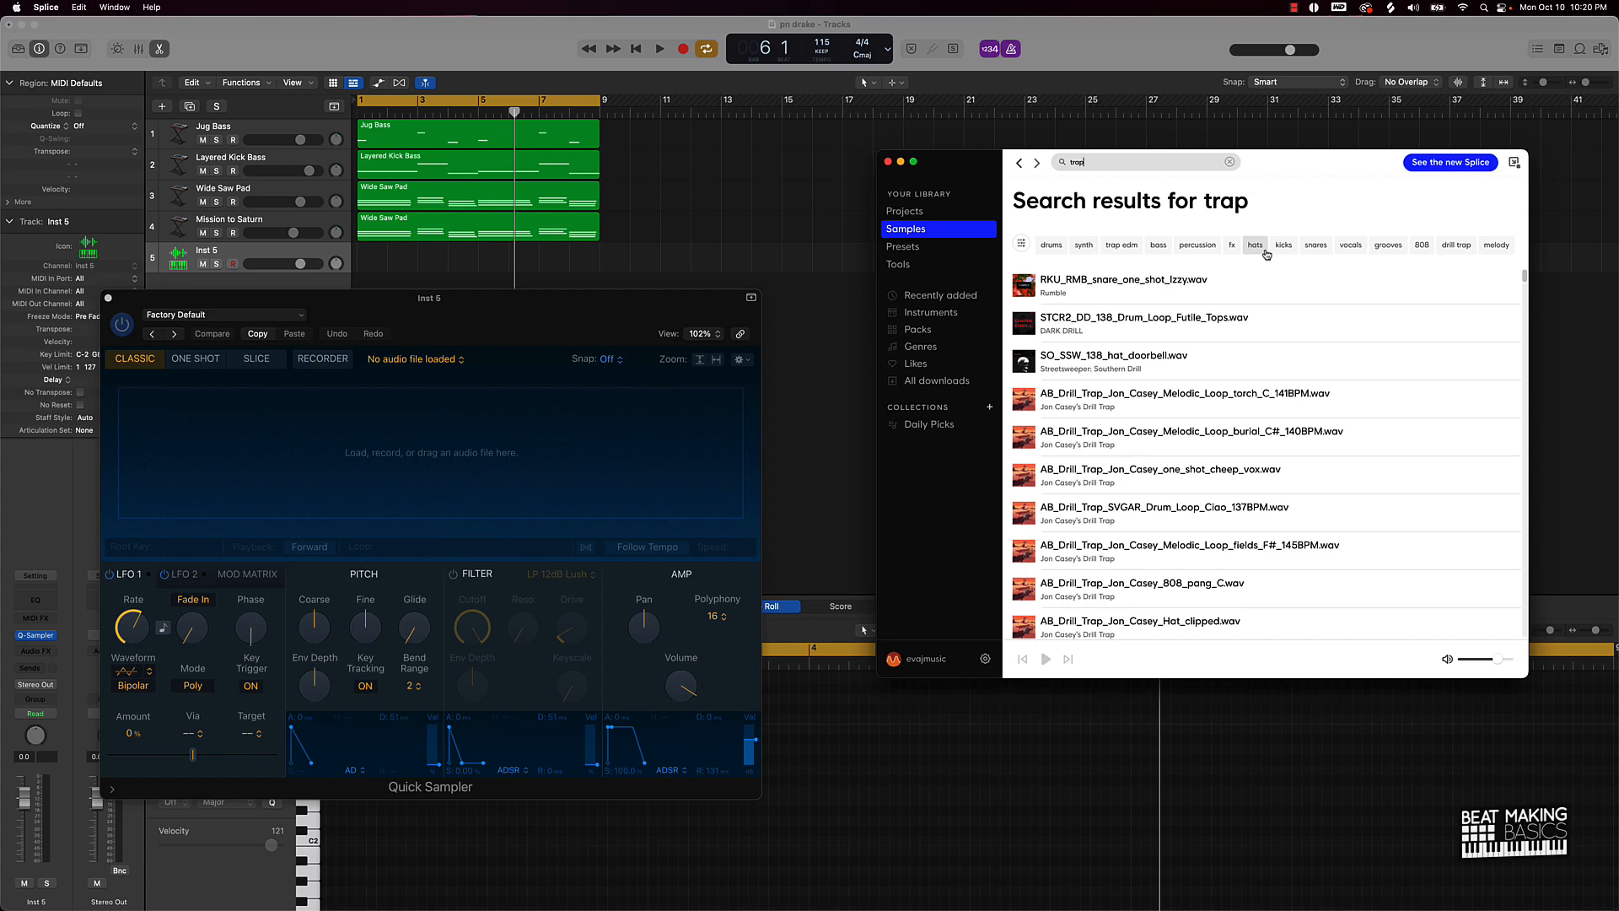
{"action": "left_click", "coordinate": [1051, 245]}
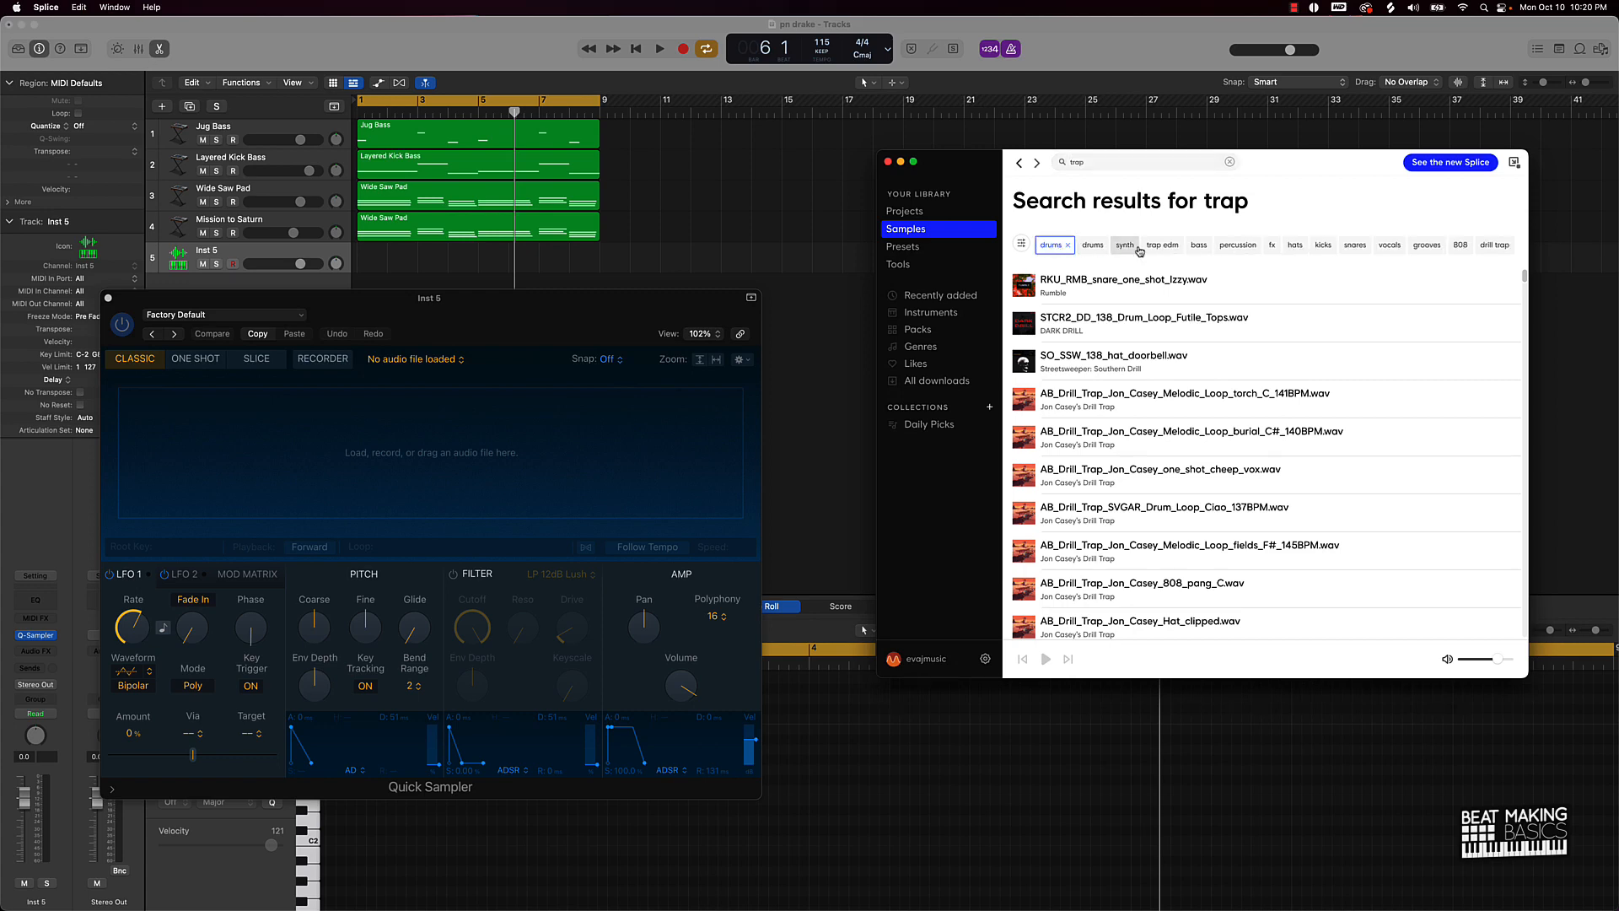
{"action": "scroll", "coordinate": [1089, 433], "scroll_direction": "down", "scroll_amount": 15}
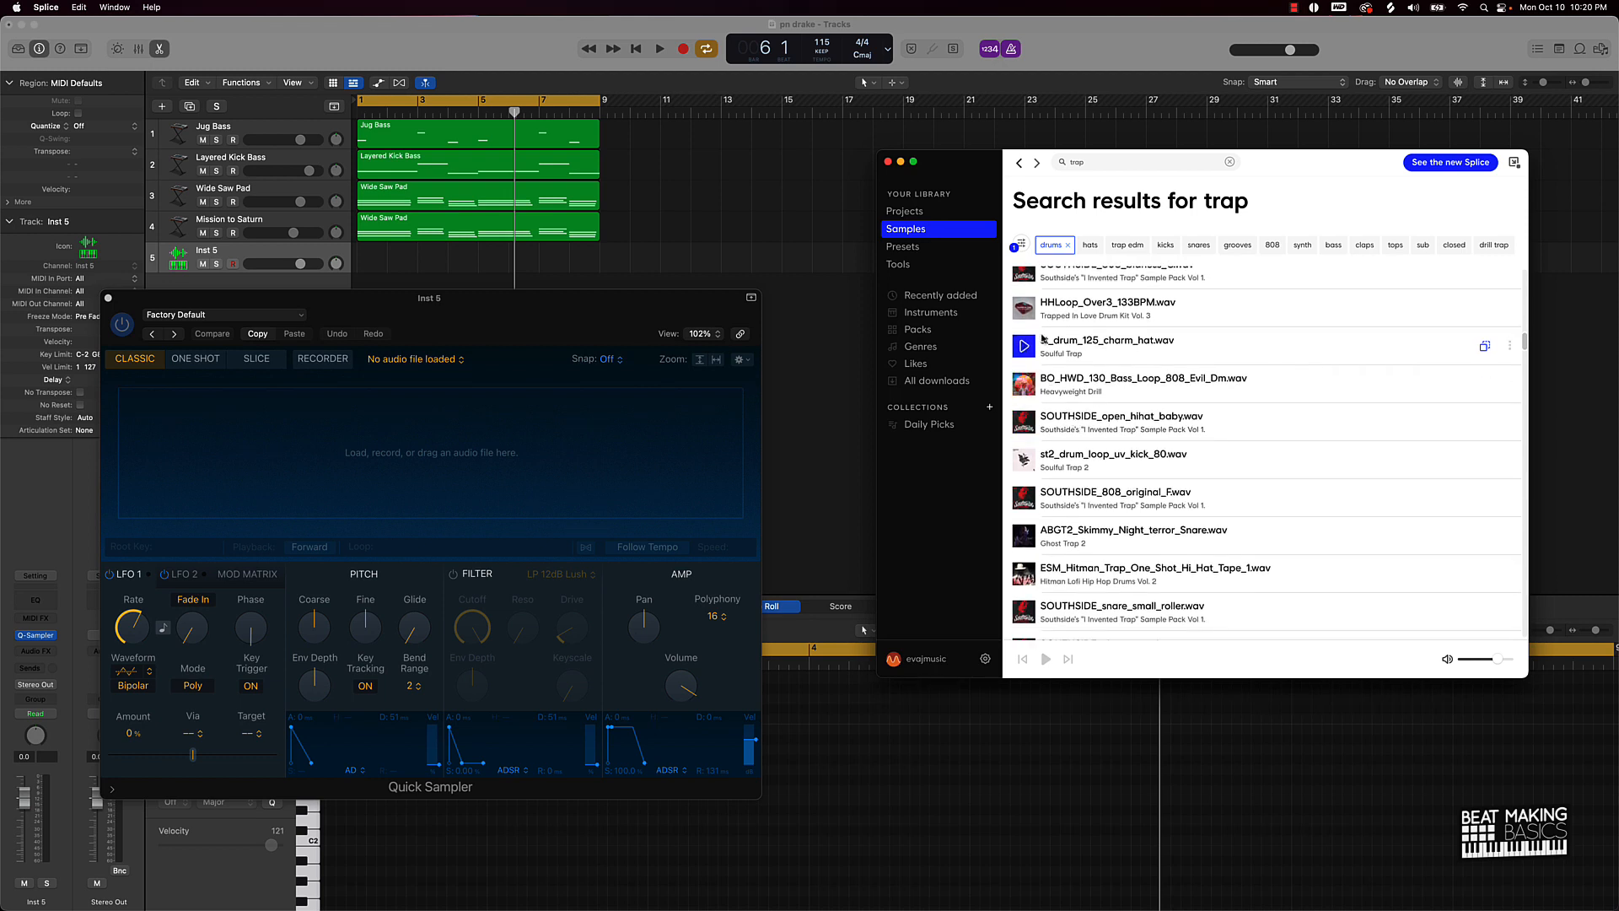
{"action": "scroll", "coordinate": [1062, 413], "scroll_direction": "up", "scroll_amount": 3}
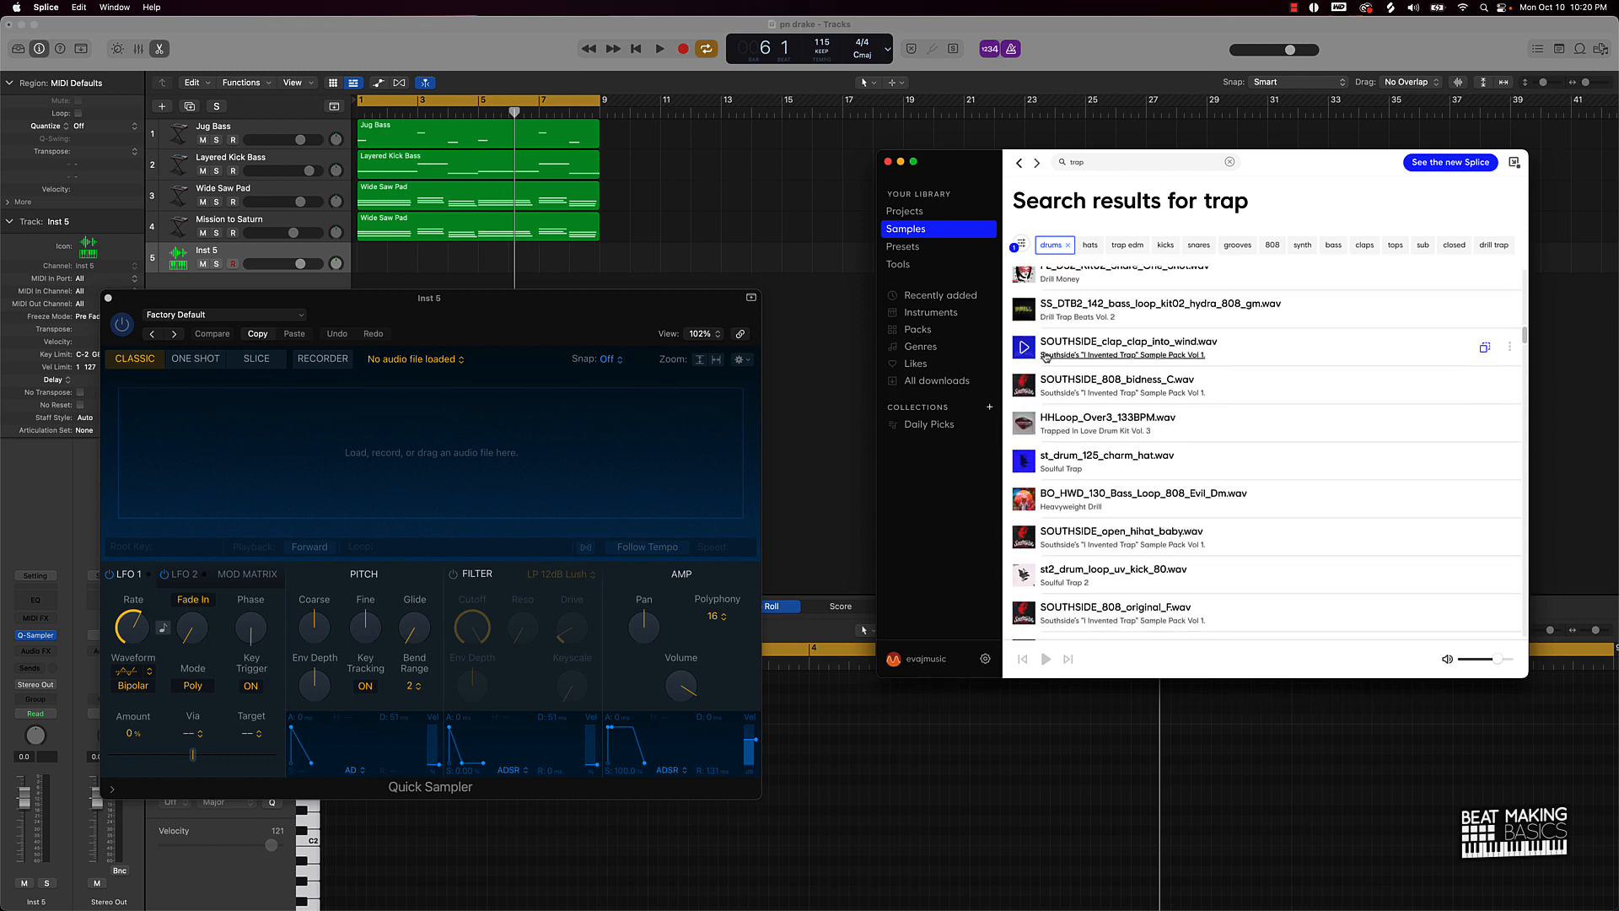
{"action": "left_click", "coordinate": [1100, 355]}
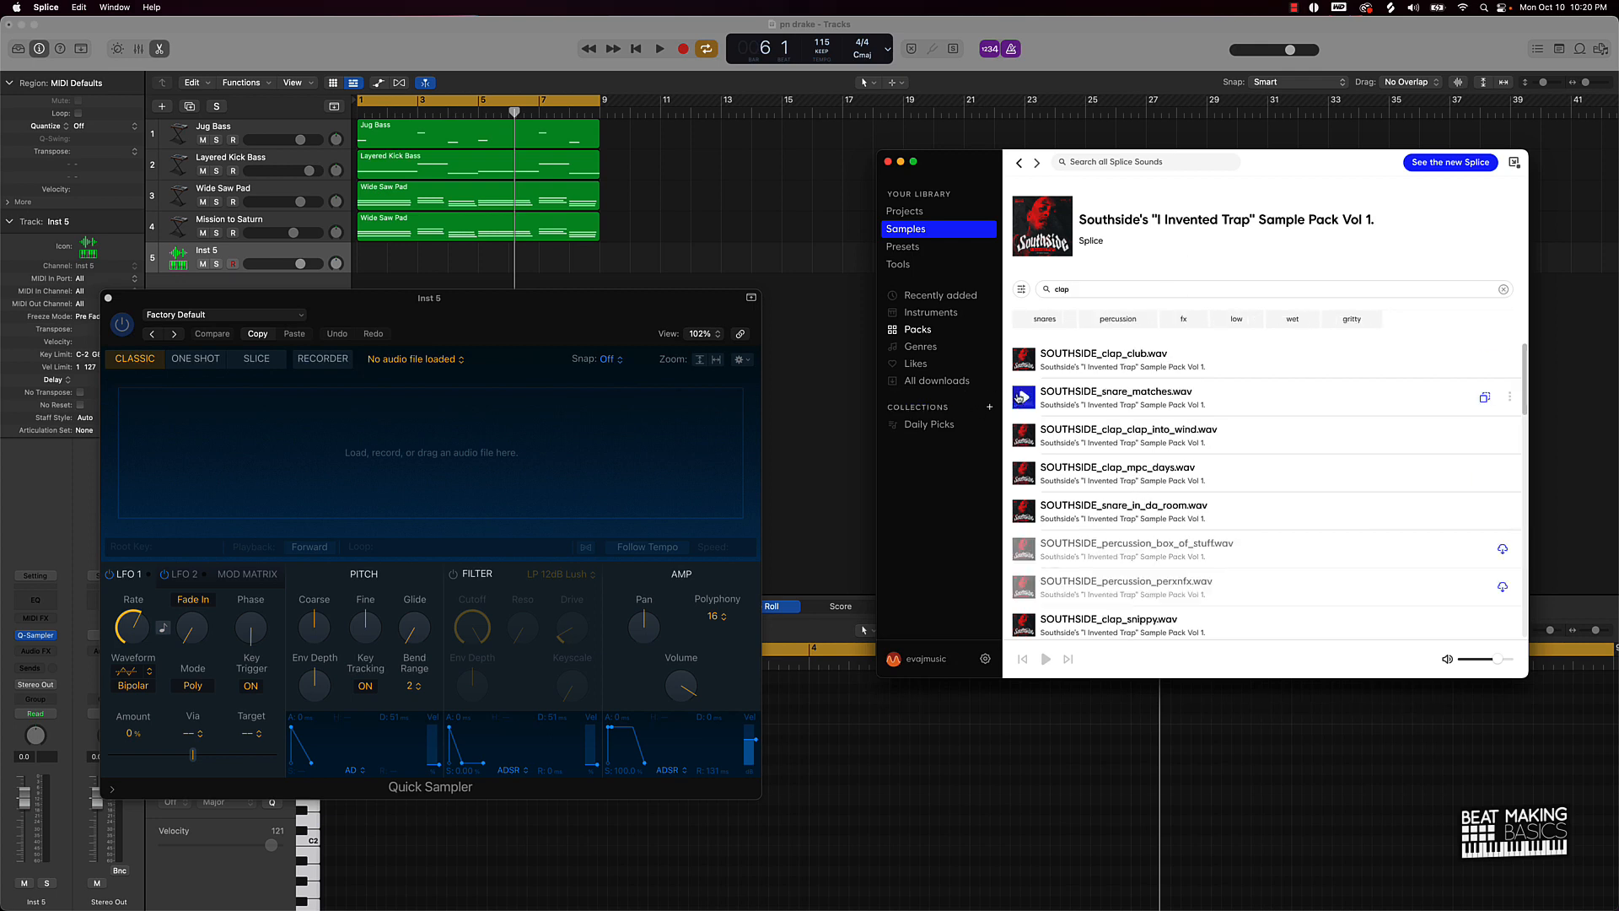
{"action": "left_click", "coordinate": [1022, 397]}
Step: Preview claps and load SOUTHSIDE_clap_clap_into_wind.wav into the Inst 5 Quick Sampler, returning to Logic
{"action": "left_click", "coordinate": [1023, 360]}
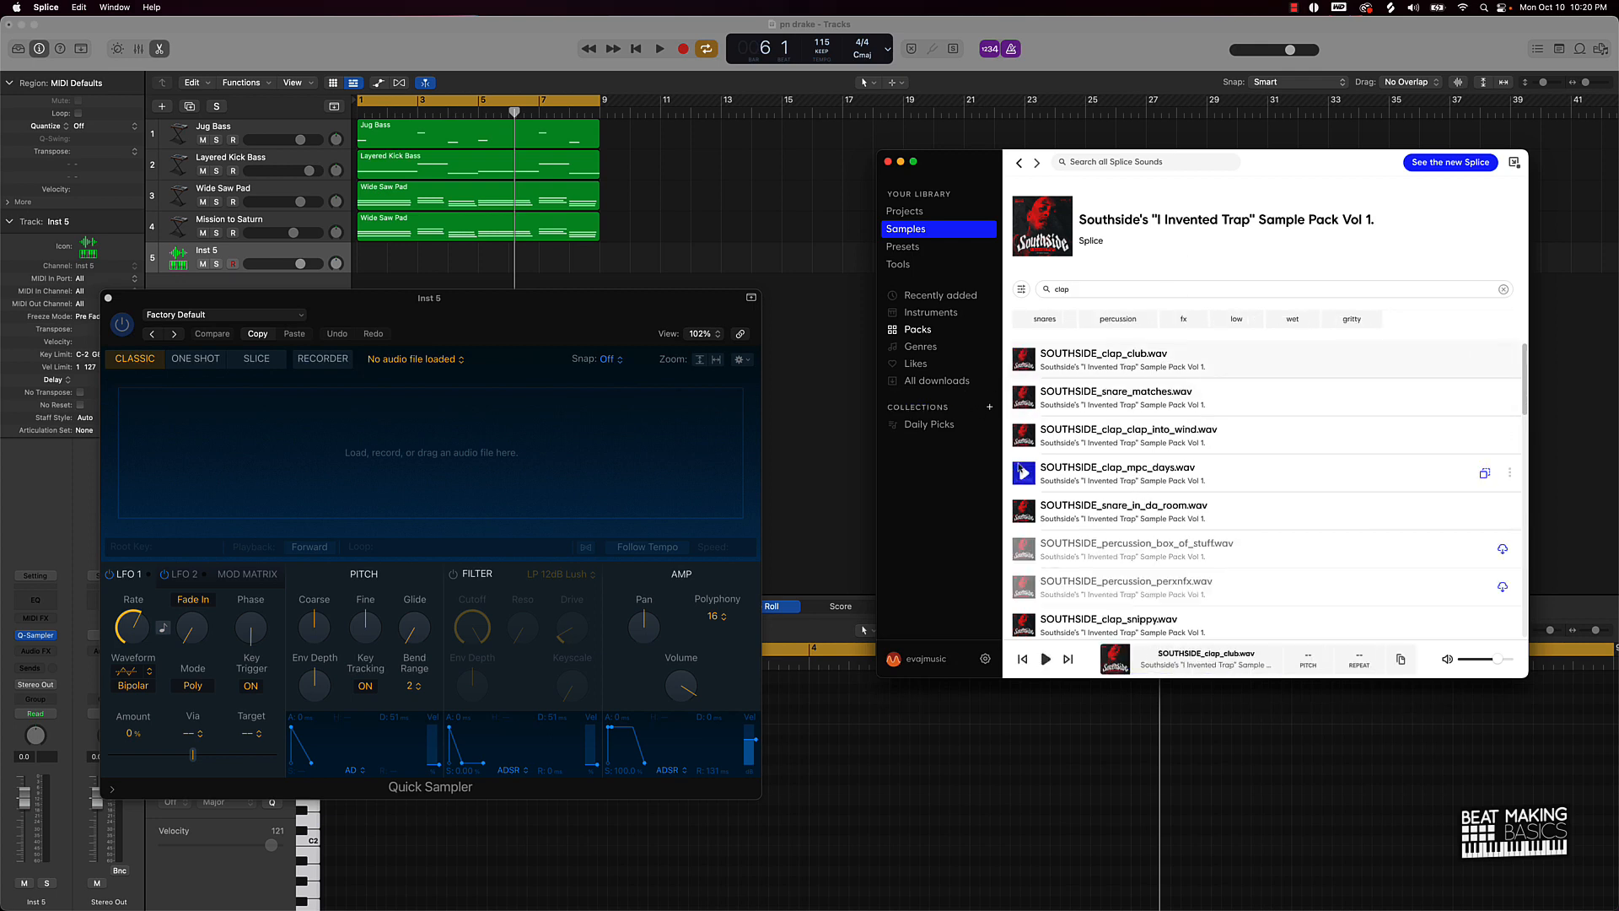
{"action": "left_click", "coordinate": [1024, 435]}
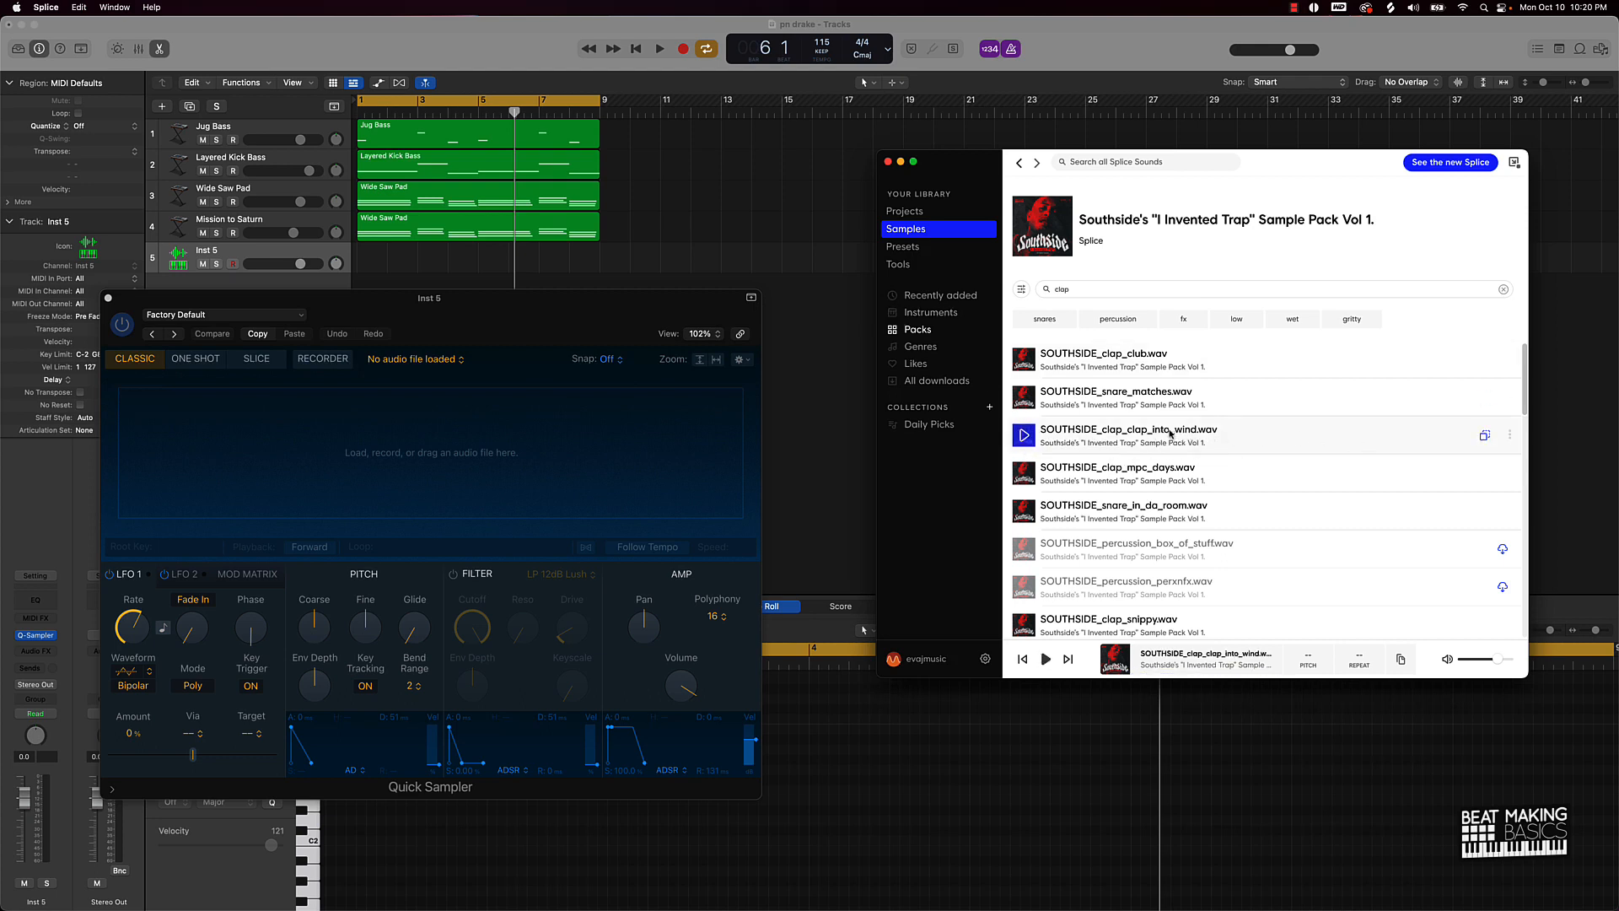
{"action": "left_click_drag", "start_coordinate": [1171, 435], "coordinate": [261, 439]}
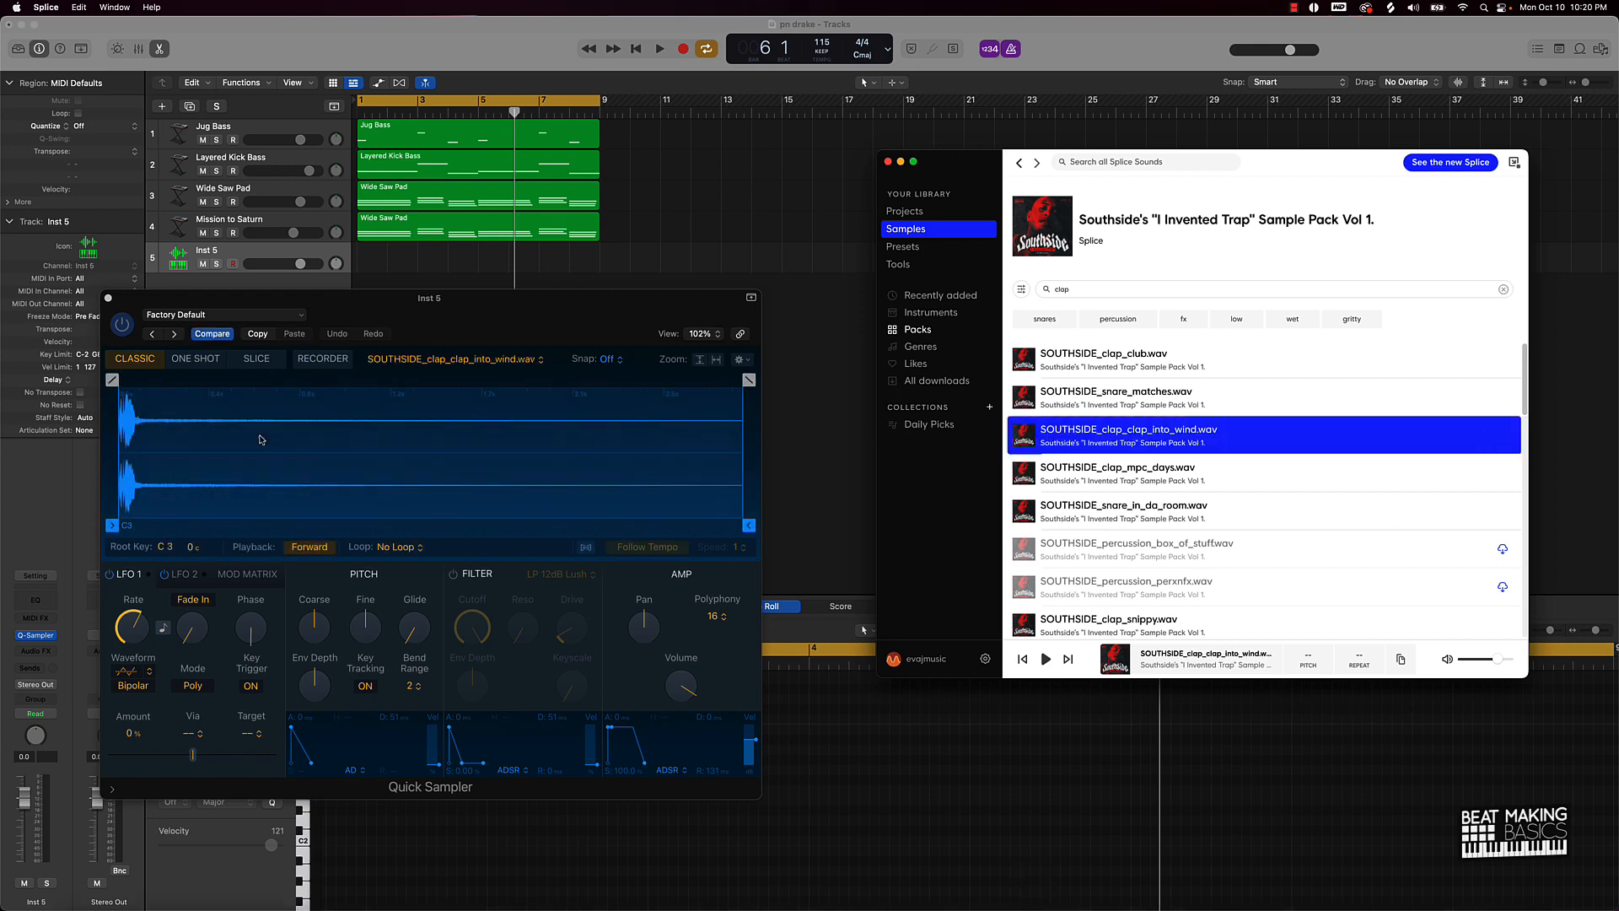
{"action": "left_click", "coordinate": [708, 226]}
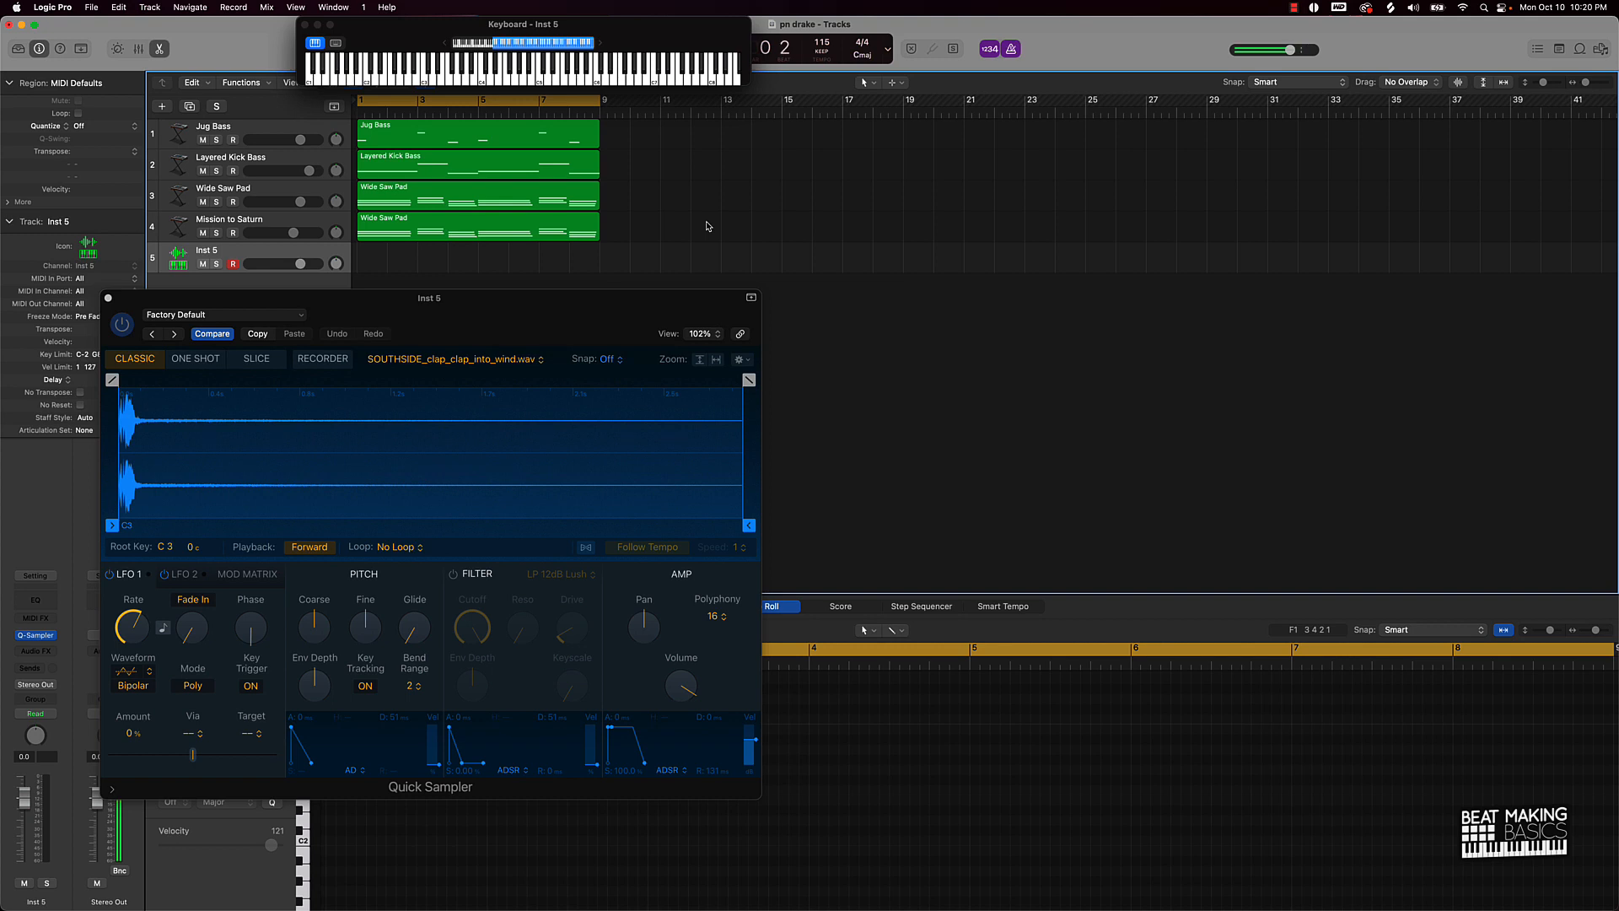
Step: Record an eight-note clap pattern on Inst 5 over bars 1–9, retaking it, then close Quick Sampler
{"action": "key", "text": "r"}
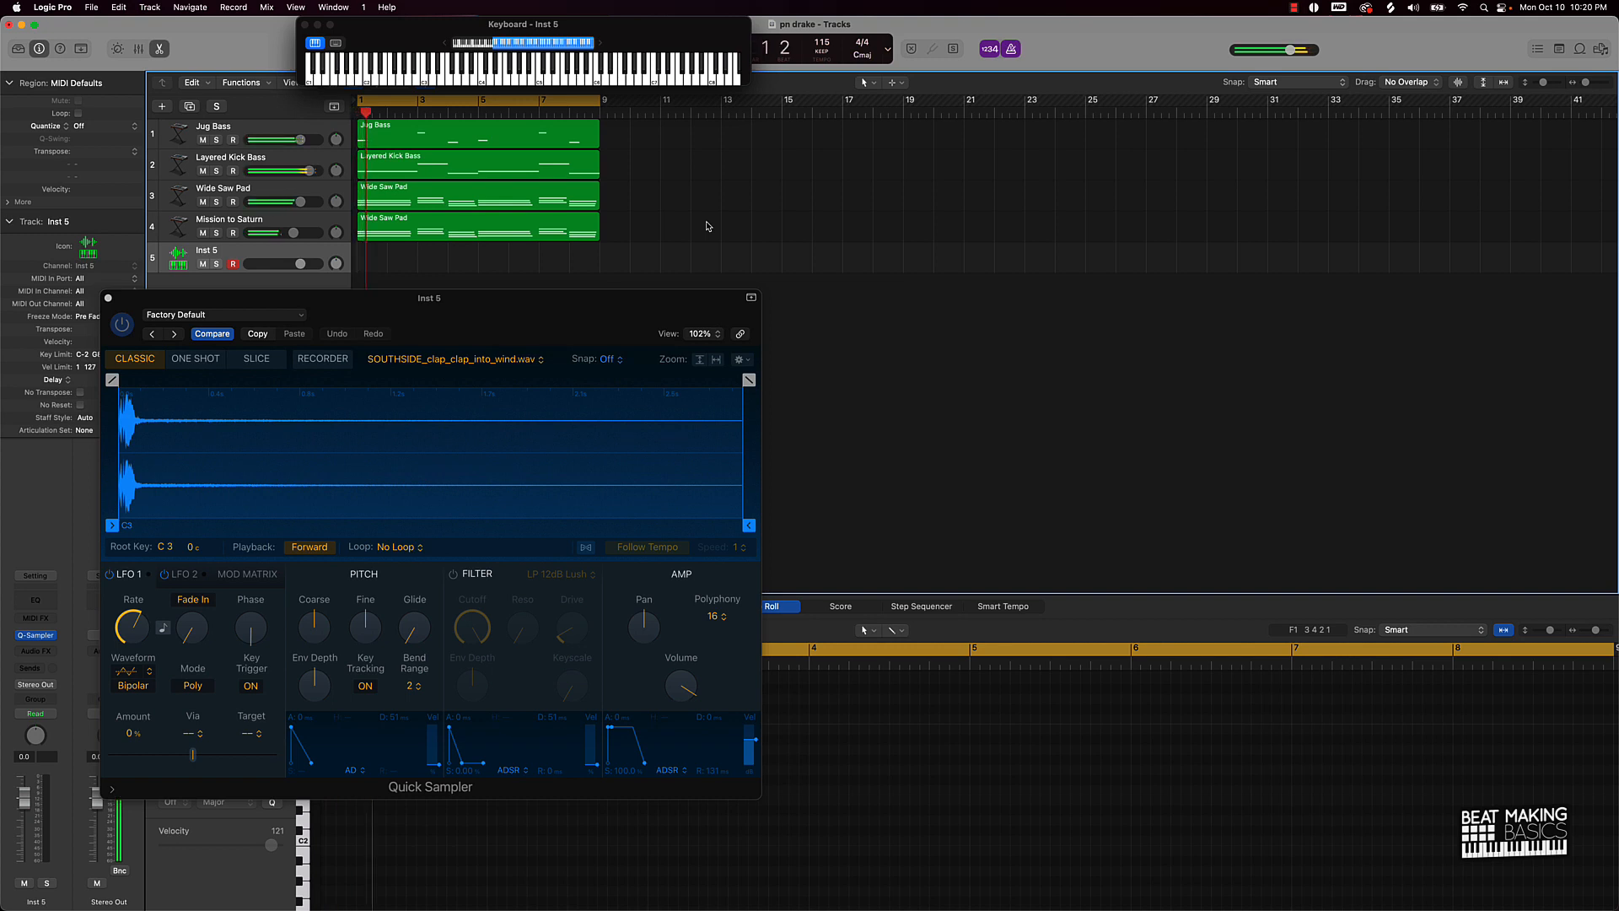
{"action": "key", "text": "space"}
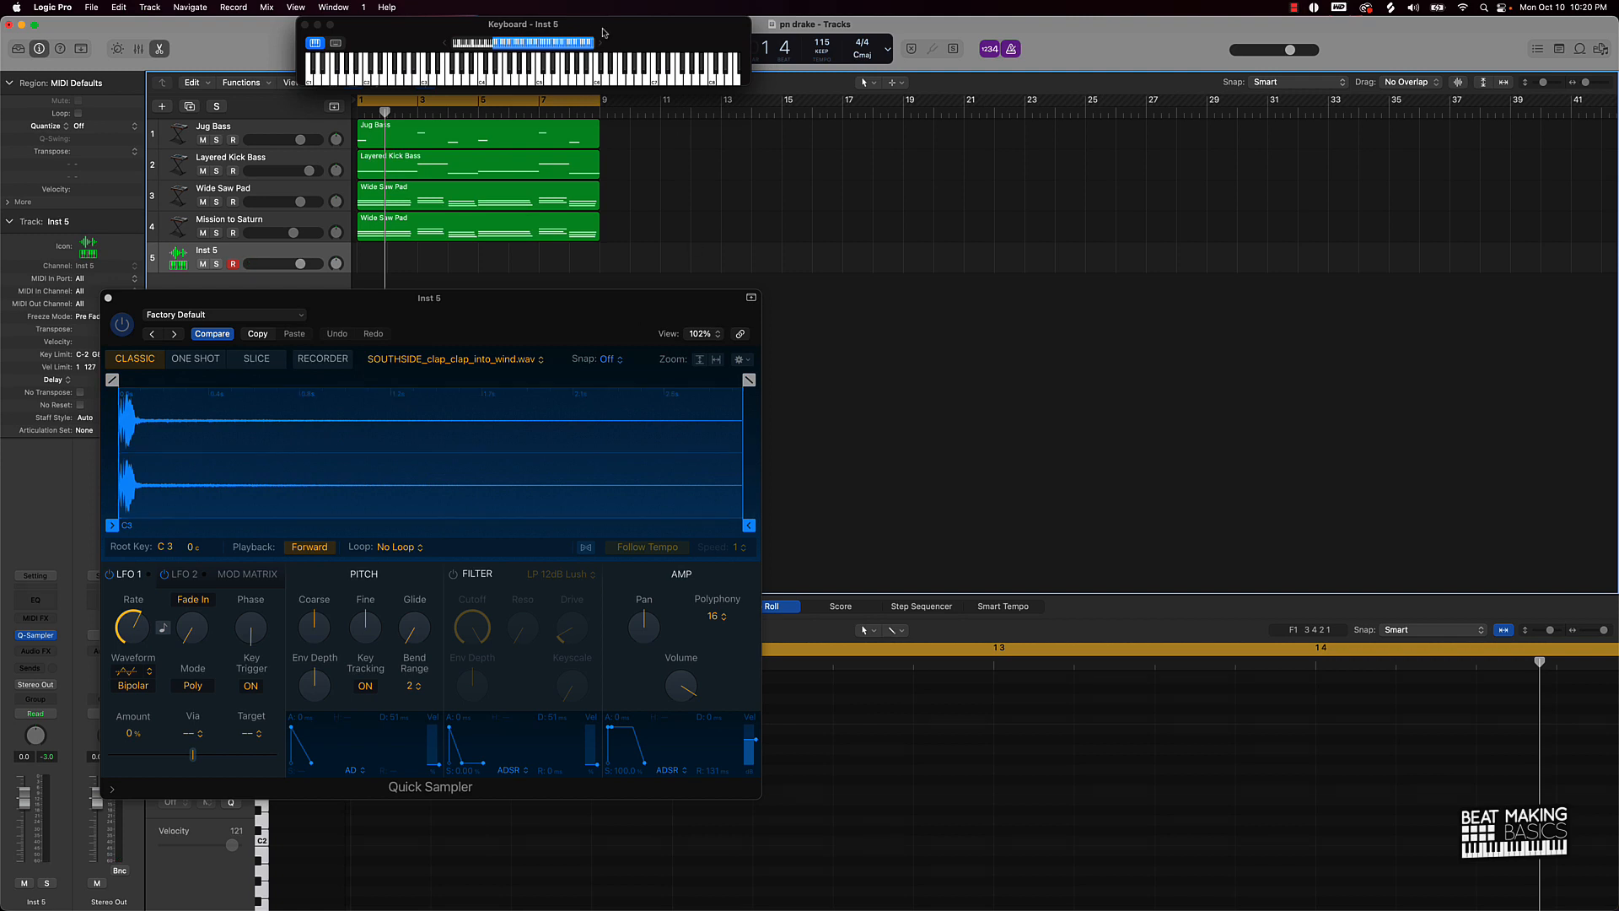
{"action": "left_click_drag", "start_coordinate": [622, 33], "coordinate": [1137, 388]}
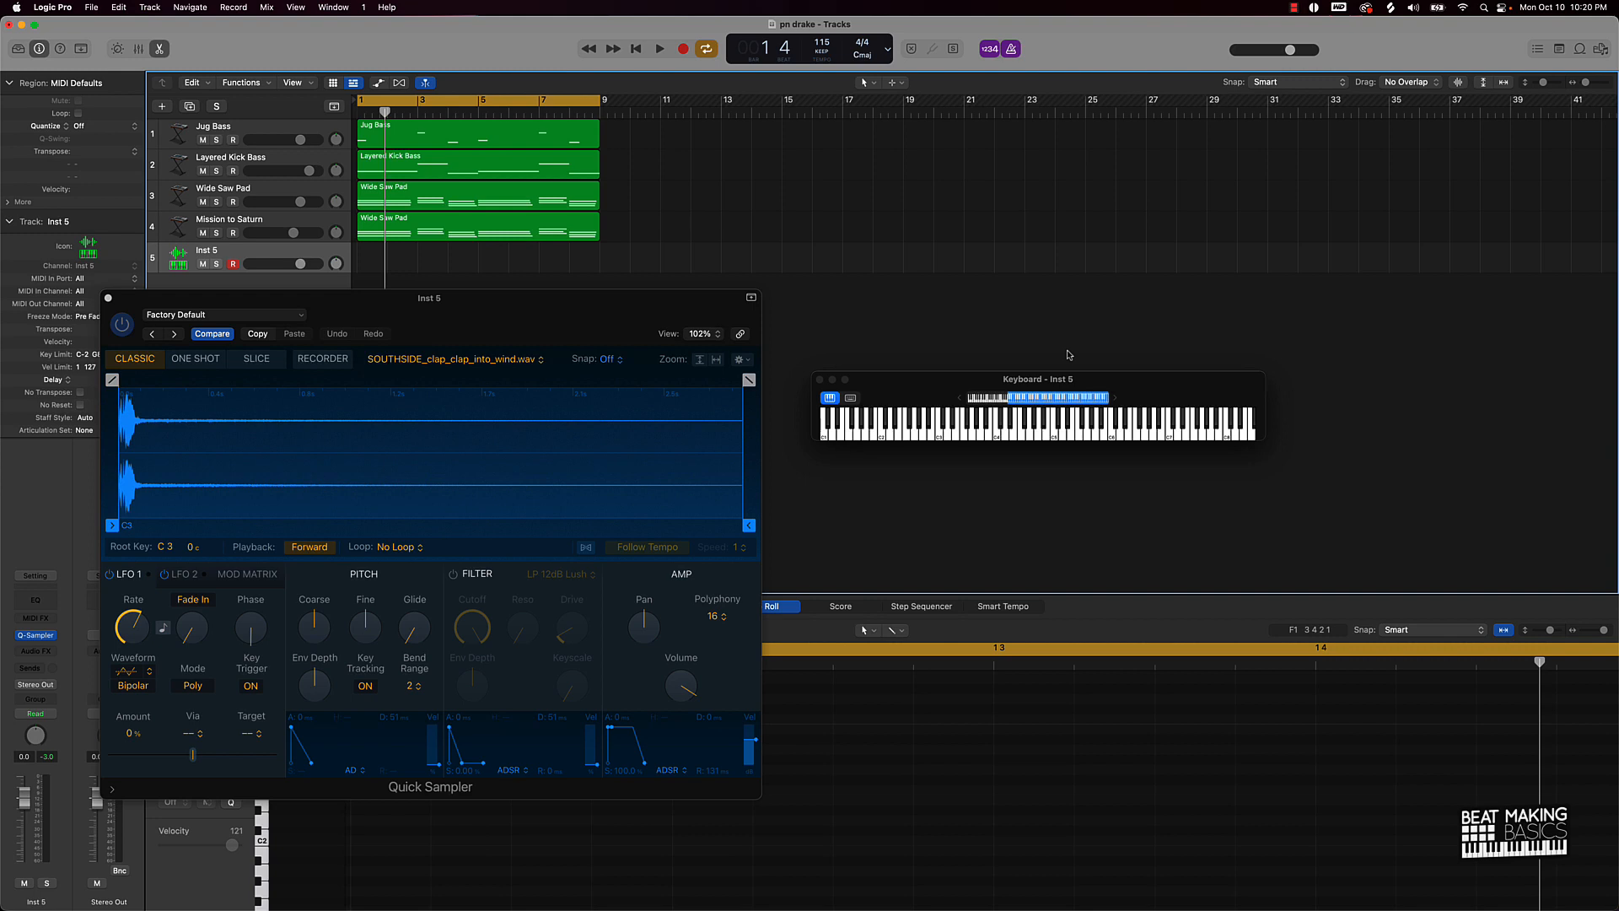
{"action": "key", "text": "r"}
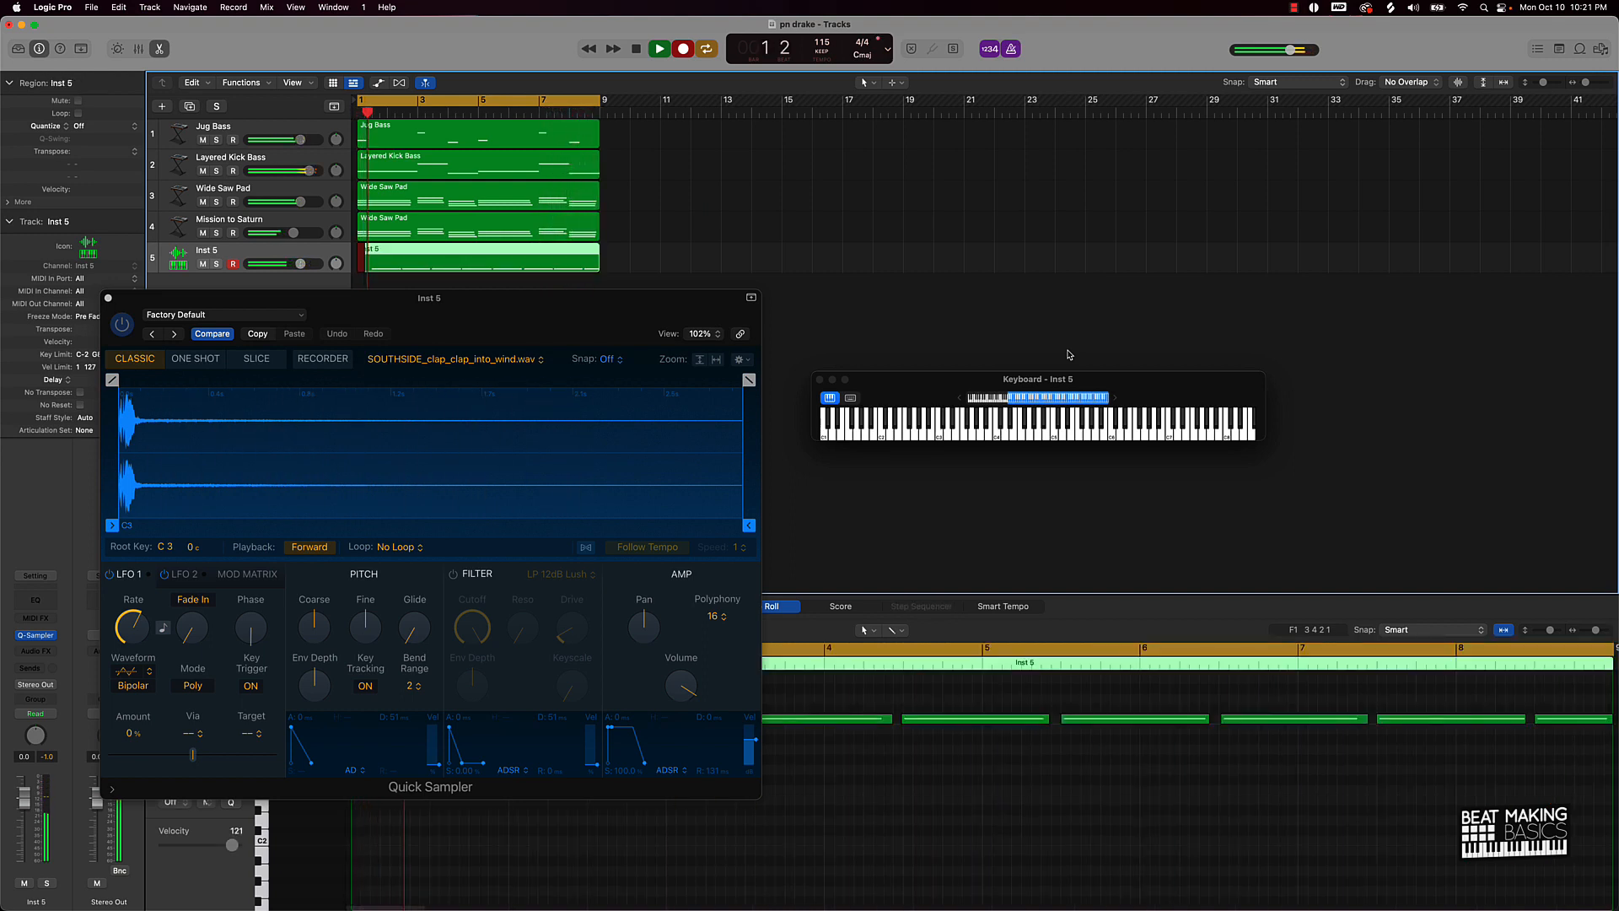
{"action": "key", "text": "r"}
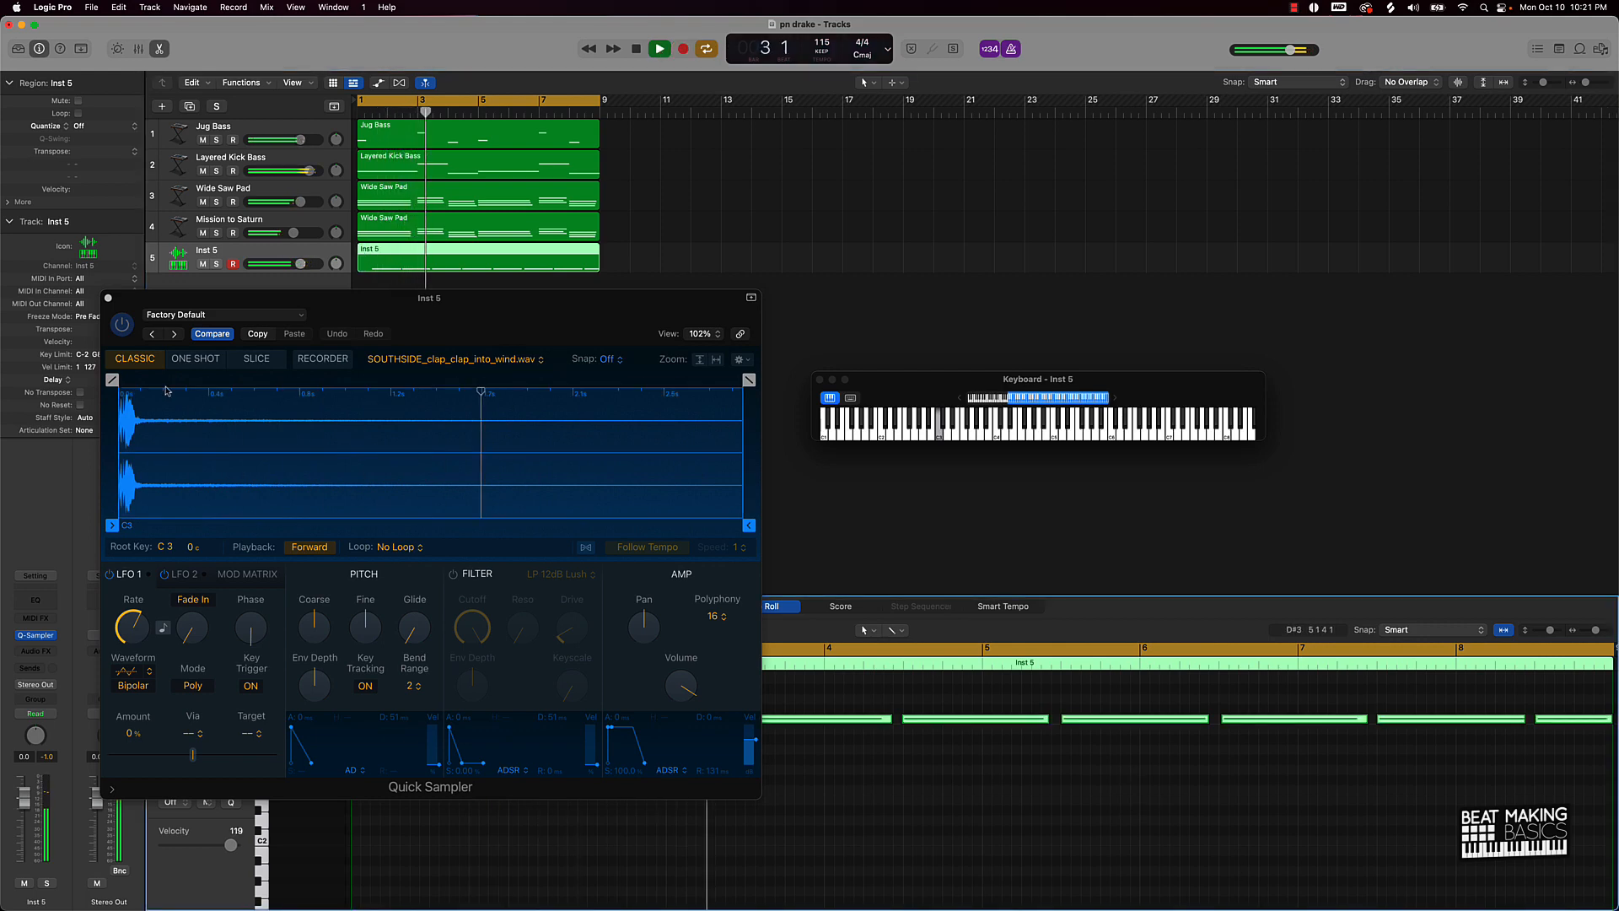
{"action": "left_click", "coordinate": [108, 298]}
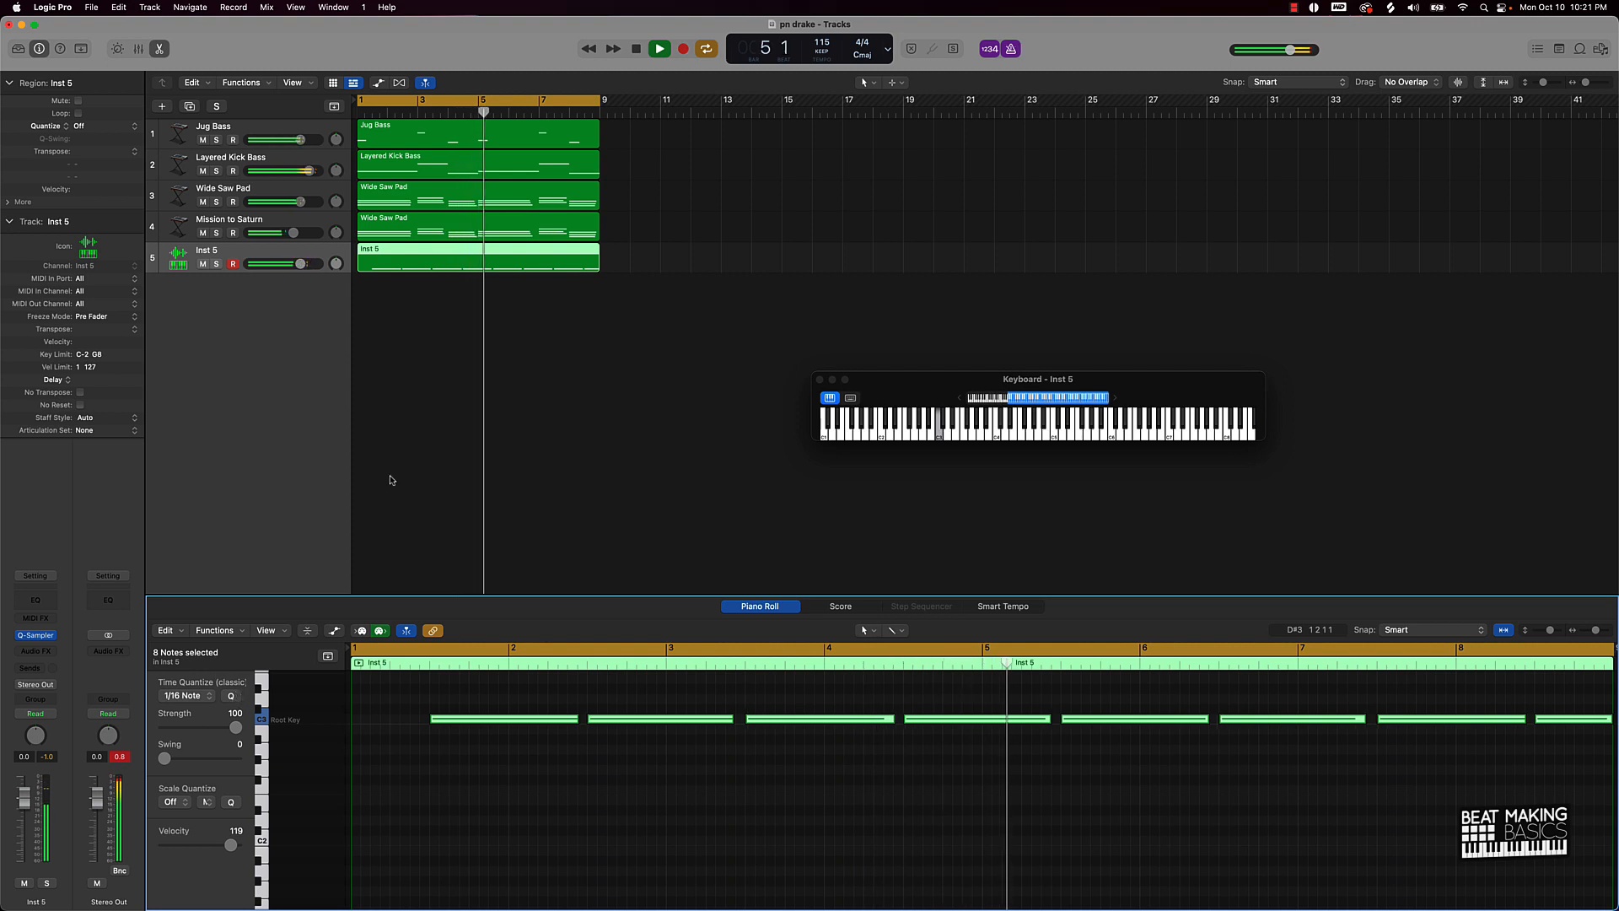
Step: Stop playback and rename track Inst 5 to 'Clap'
{"action": "left_click", "coordinate": [398, 366]}
{"action": "key", "text": "space"}
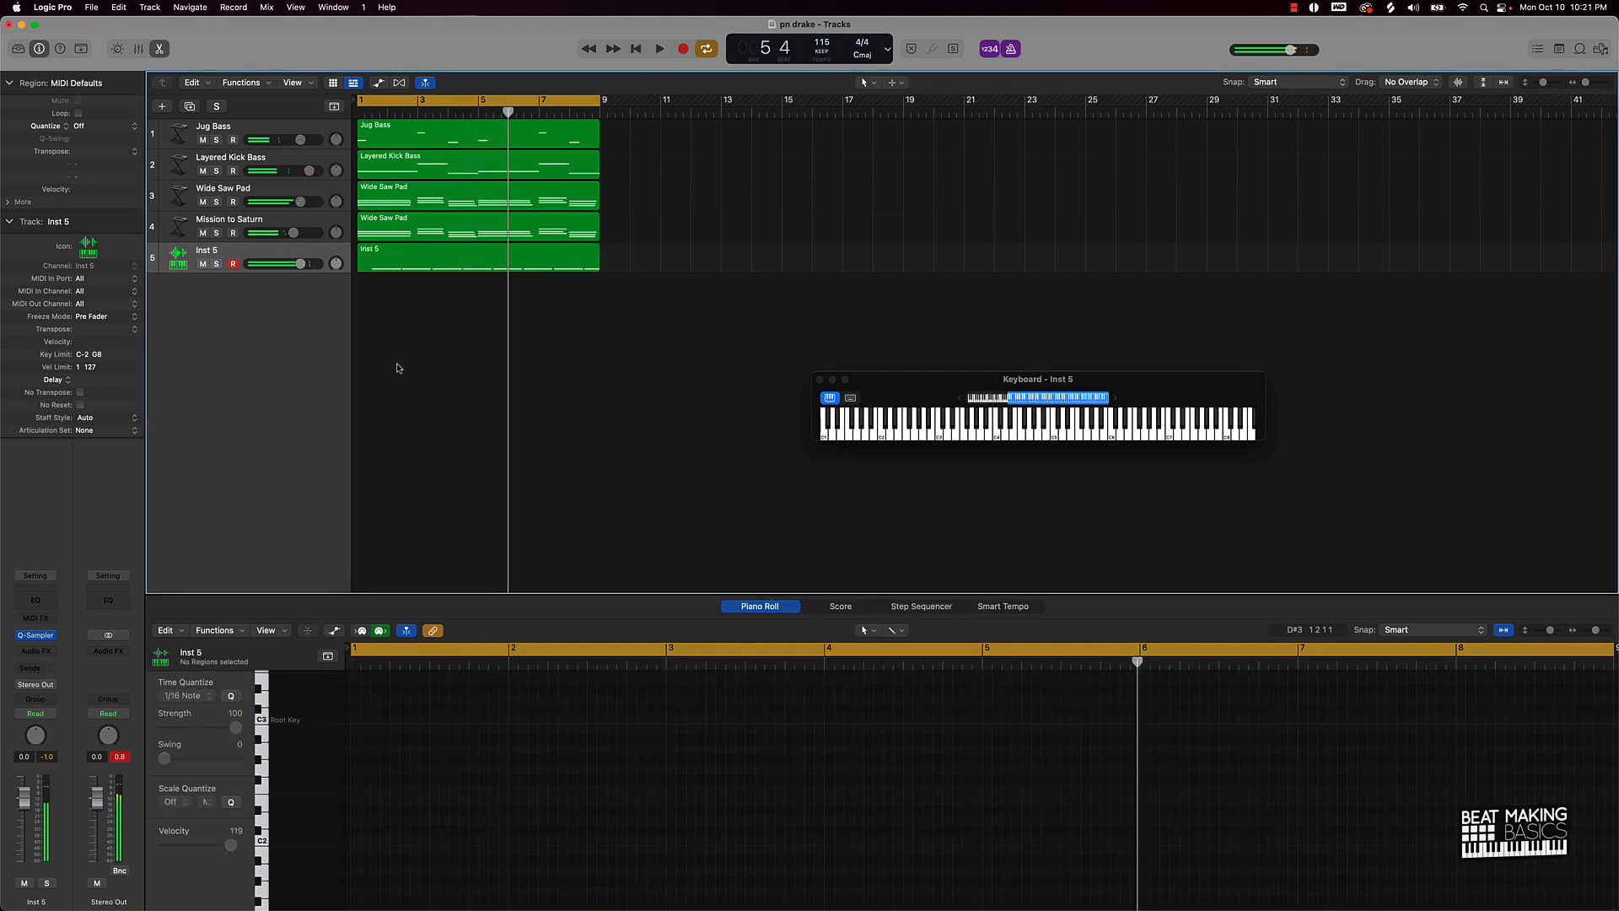
{"action": "double_click", "coordinate": [203, 252]}
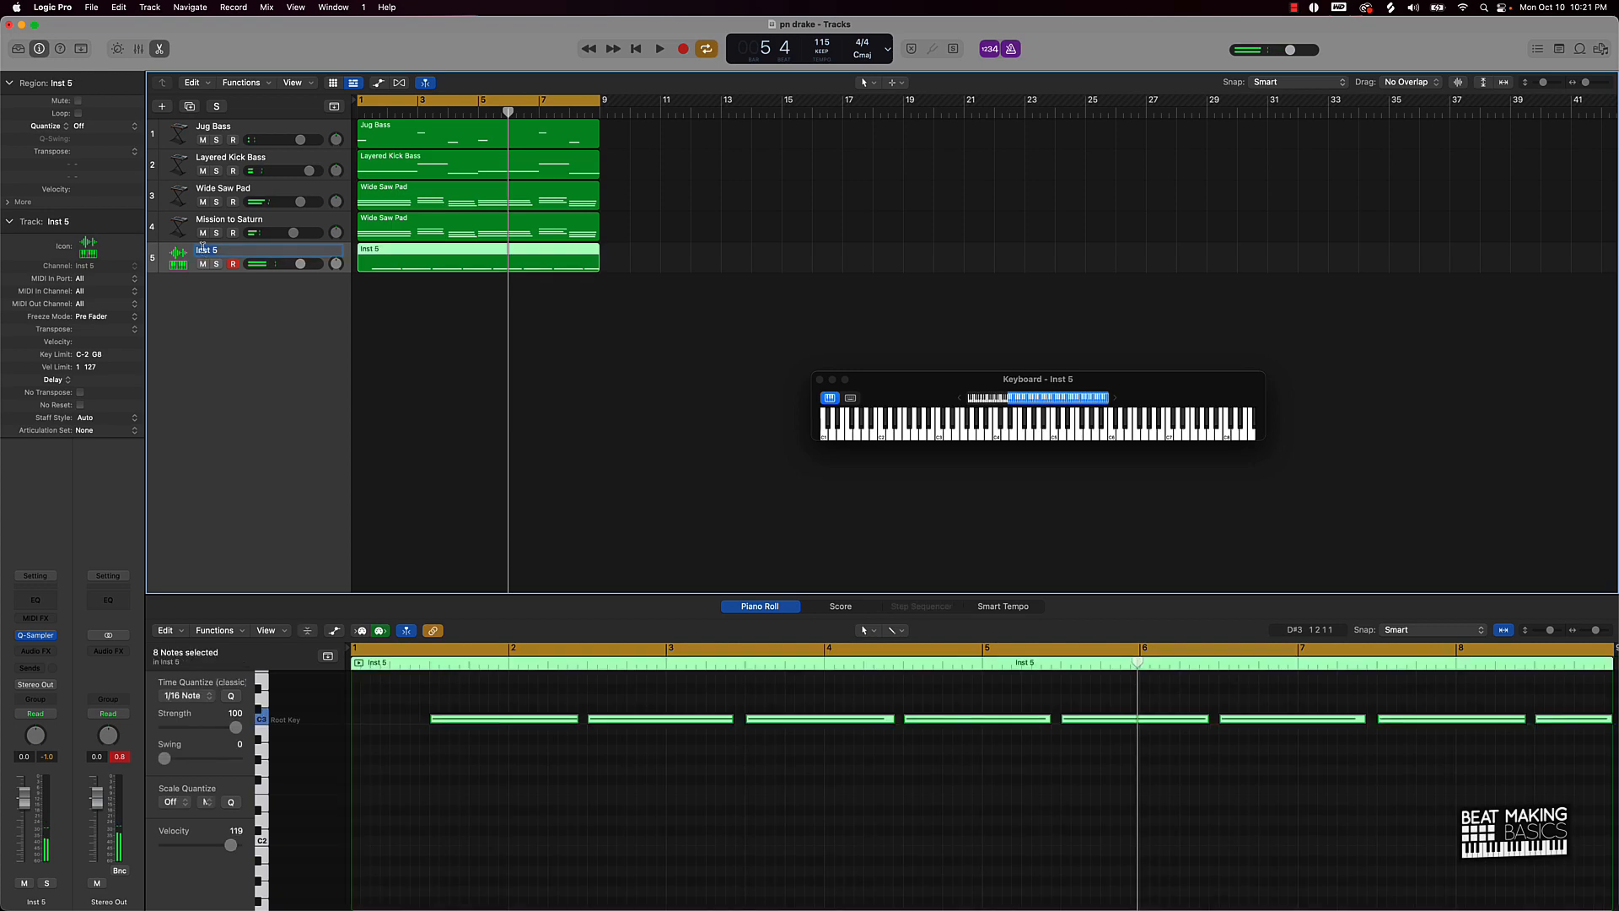
{"action": "type", "text": "Clap"}
{"action": "key", "text": "Return"}
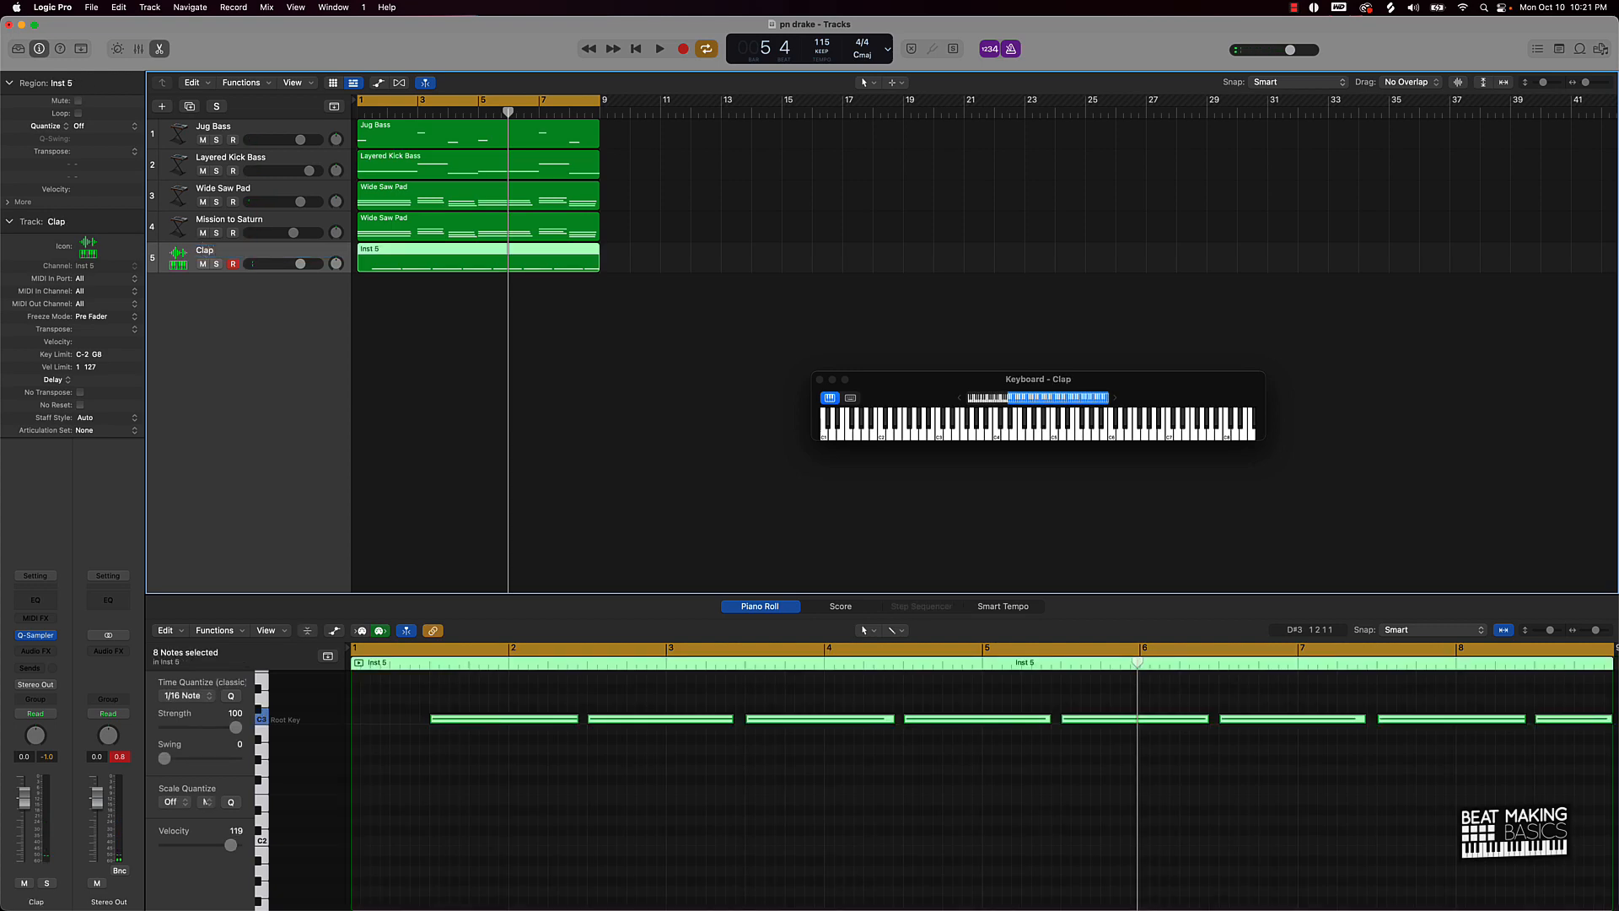
Step: Create another Software Instrument track using Quick Sampler (Single Sample)
{"action": "left_click", "coordinate": [162, 106]}
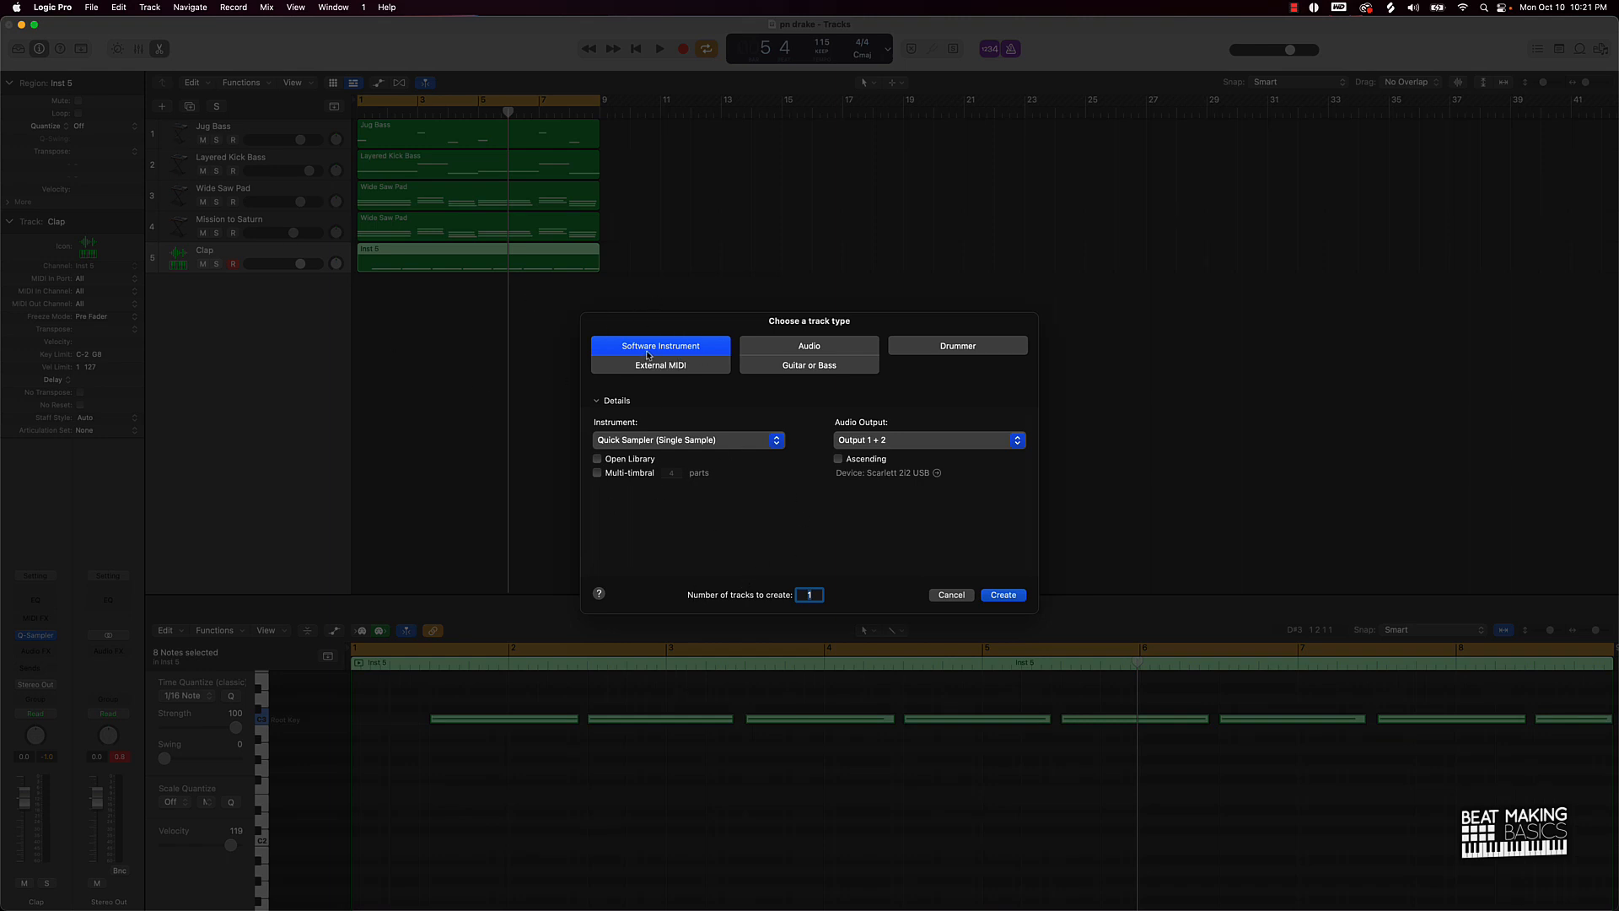
{"action": "left_click", "coordinate": [626, 437]}
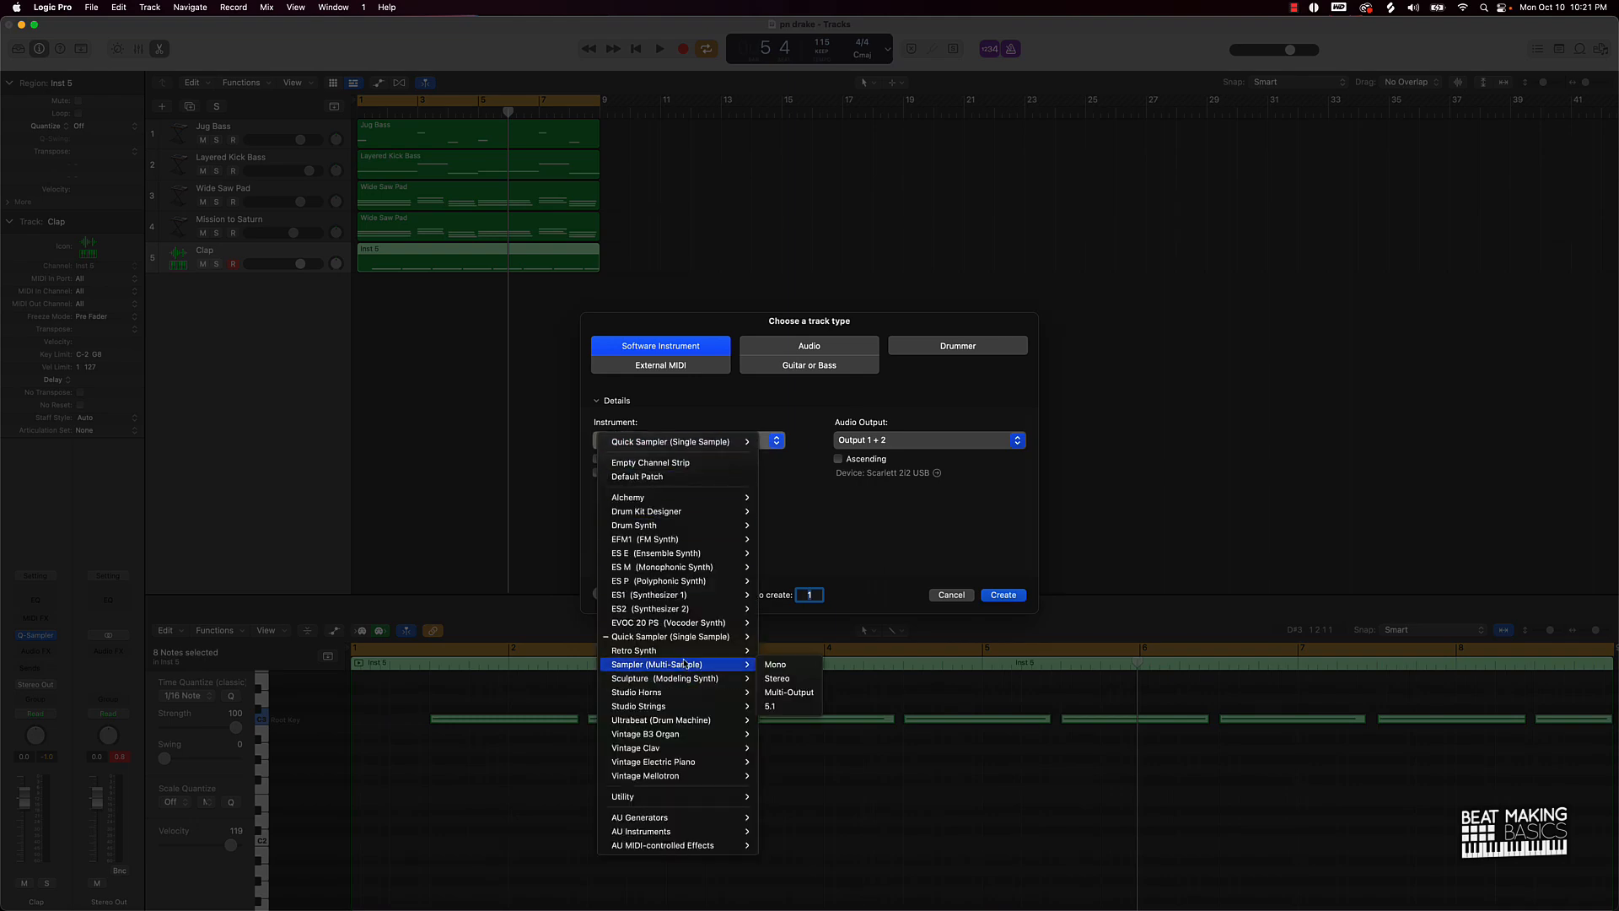
{"action": "left_click", "coordinate": [815, 508]}
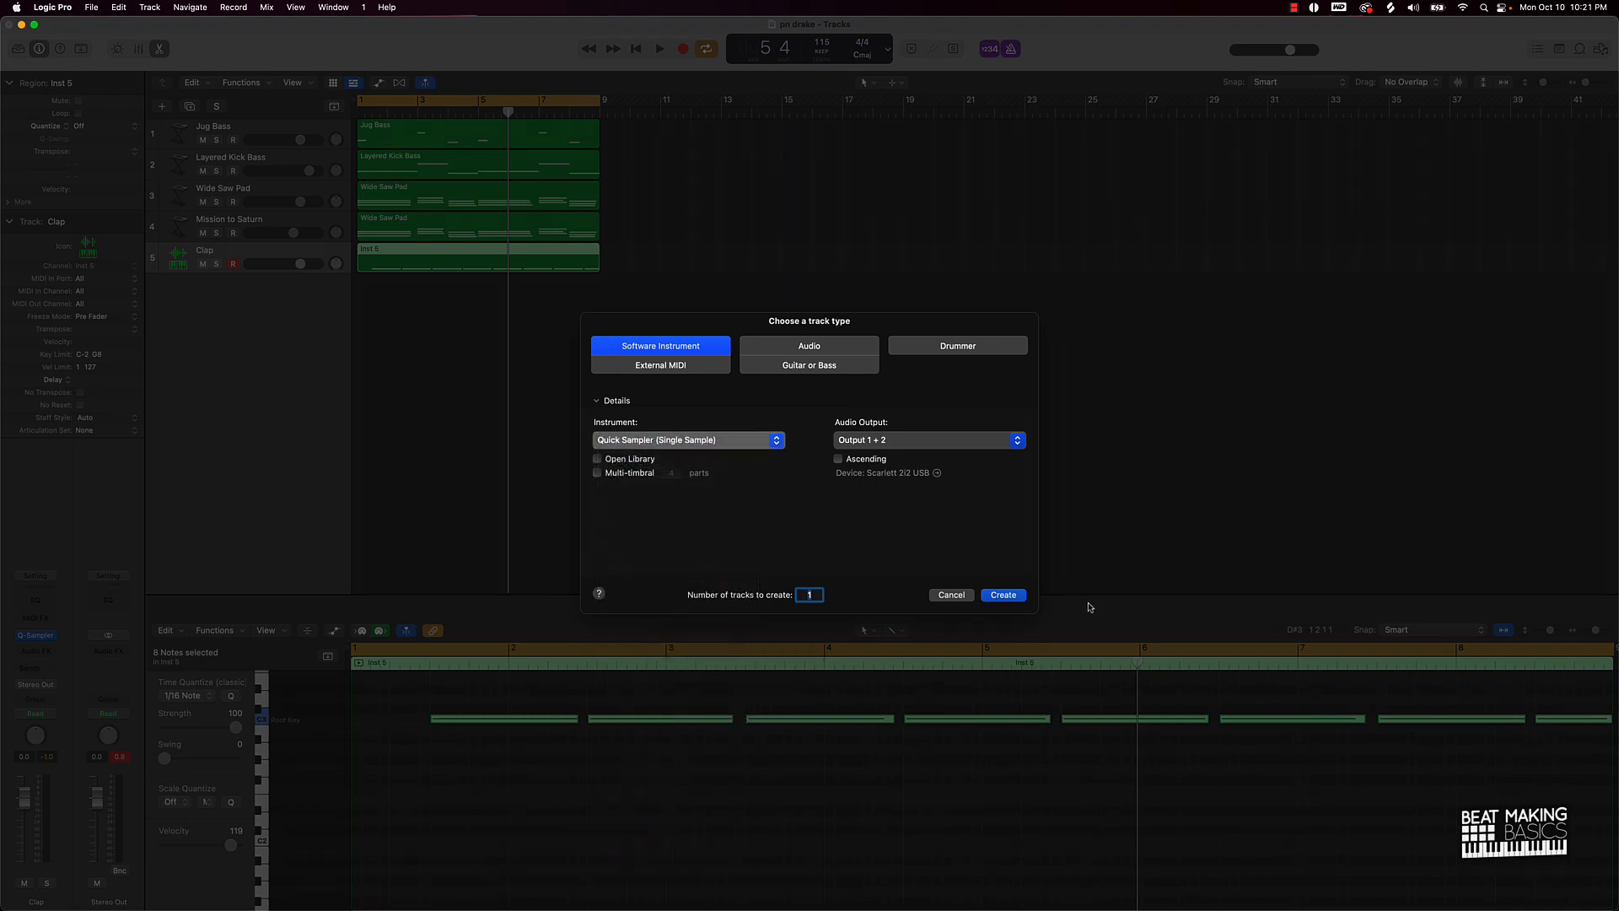
{"action": "left_click", "coordinate": [1002, 596]}
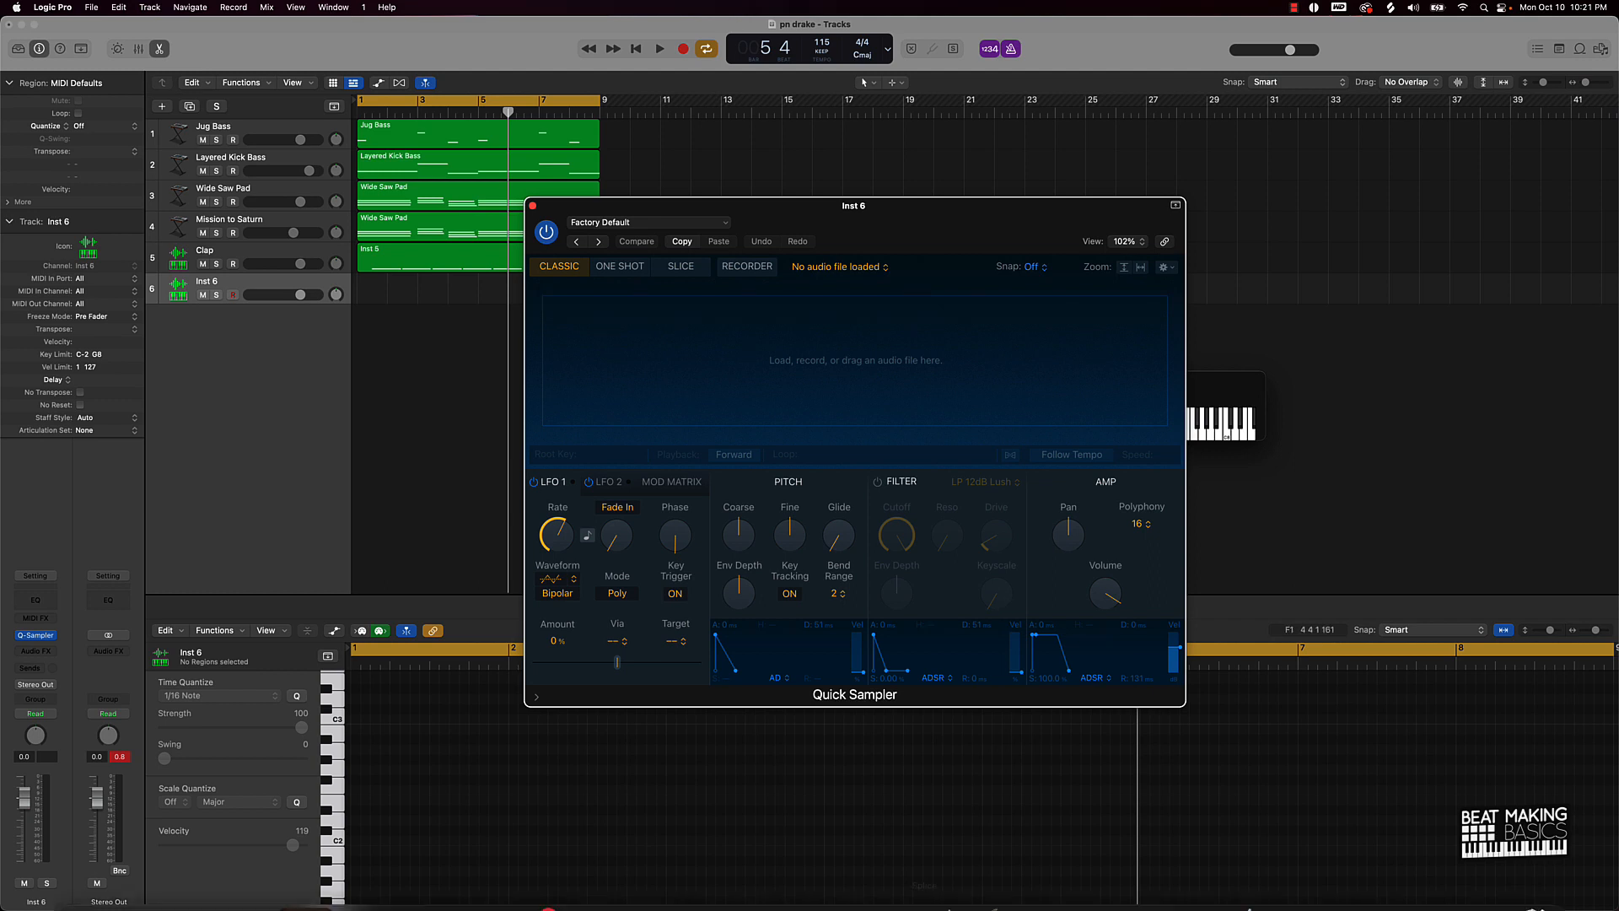
Step: Search Splice for hats, load SOUTHSIDE_hihat_clean_808.wav into the Inst 6 Quick Sampler, then minimize Splice
{"action": "left_click", "coordinate": [925, 875]}
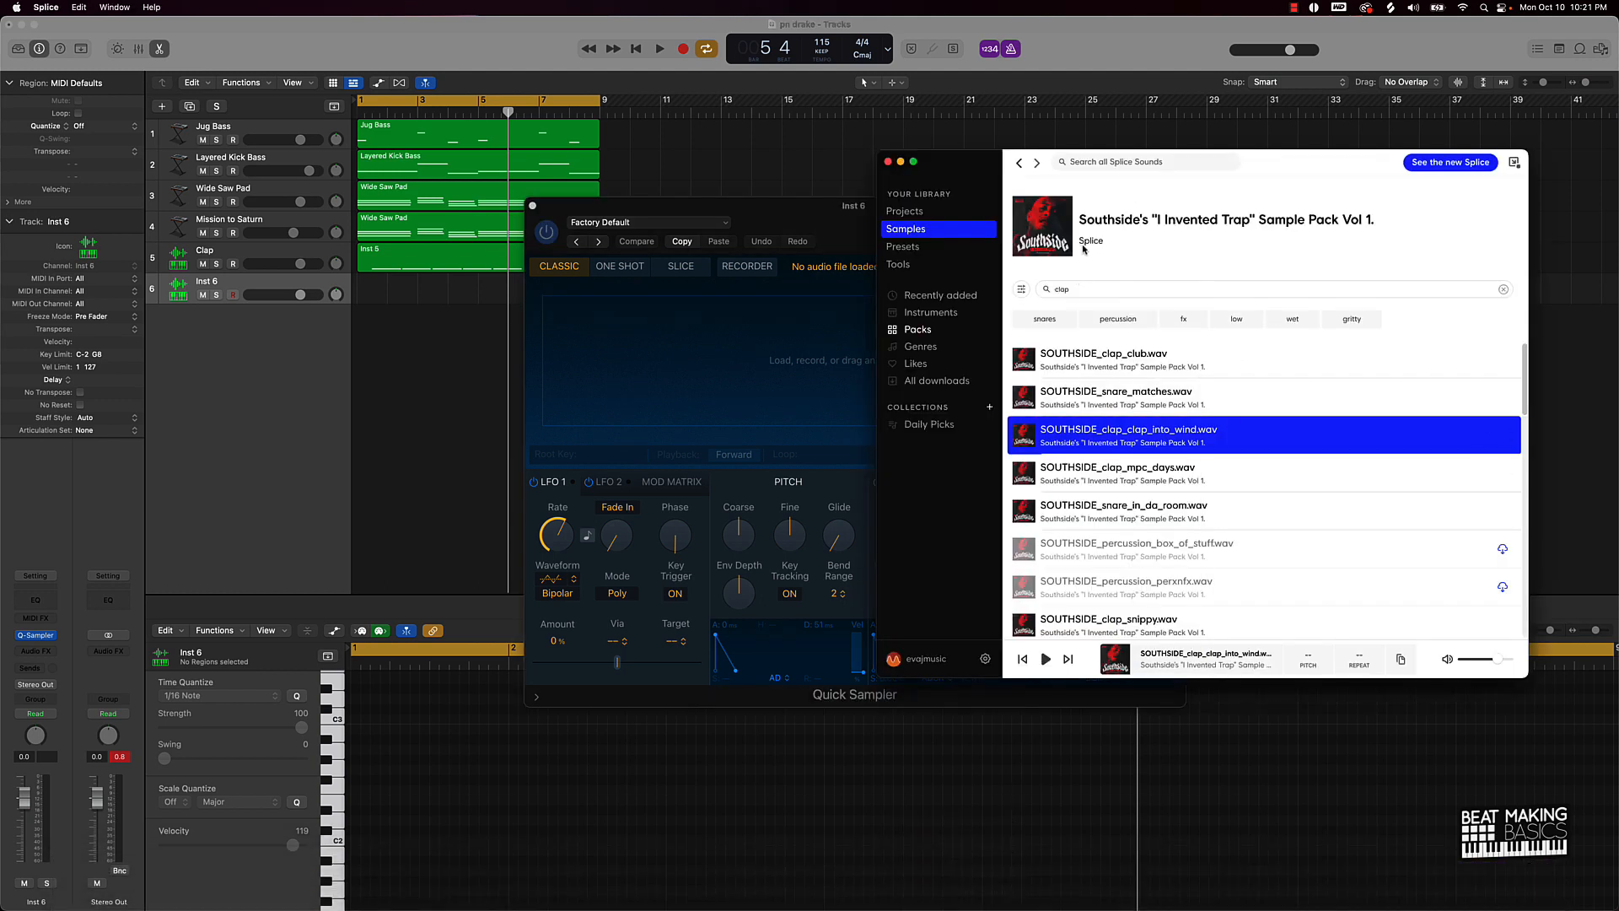
{"action": "double_click", "coordinate": [1076, 289]}
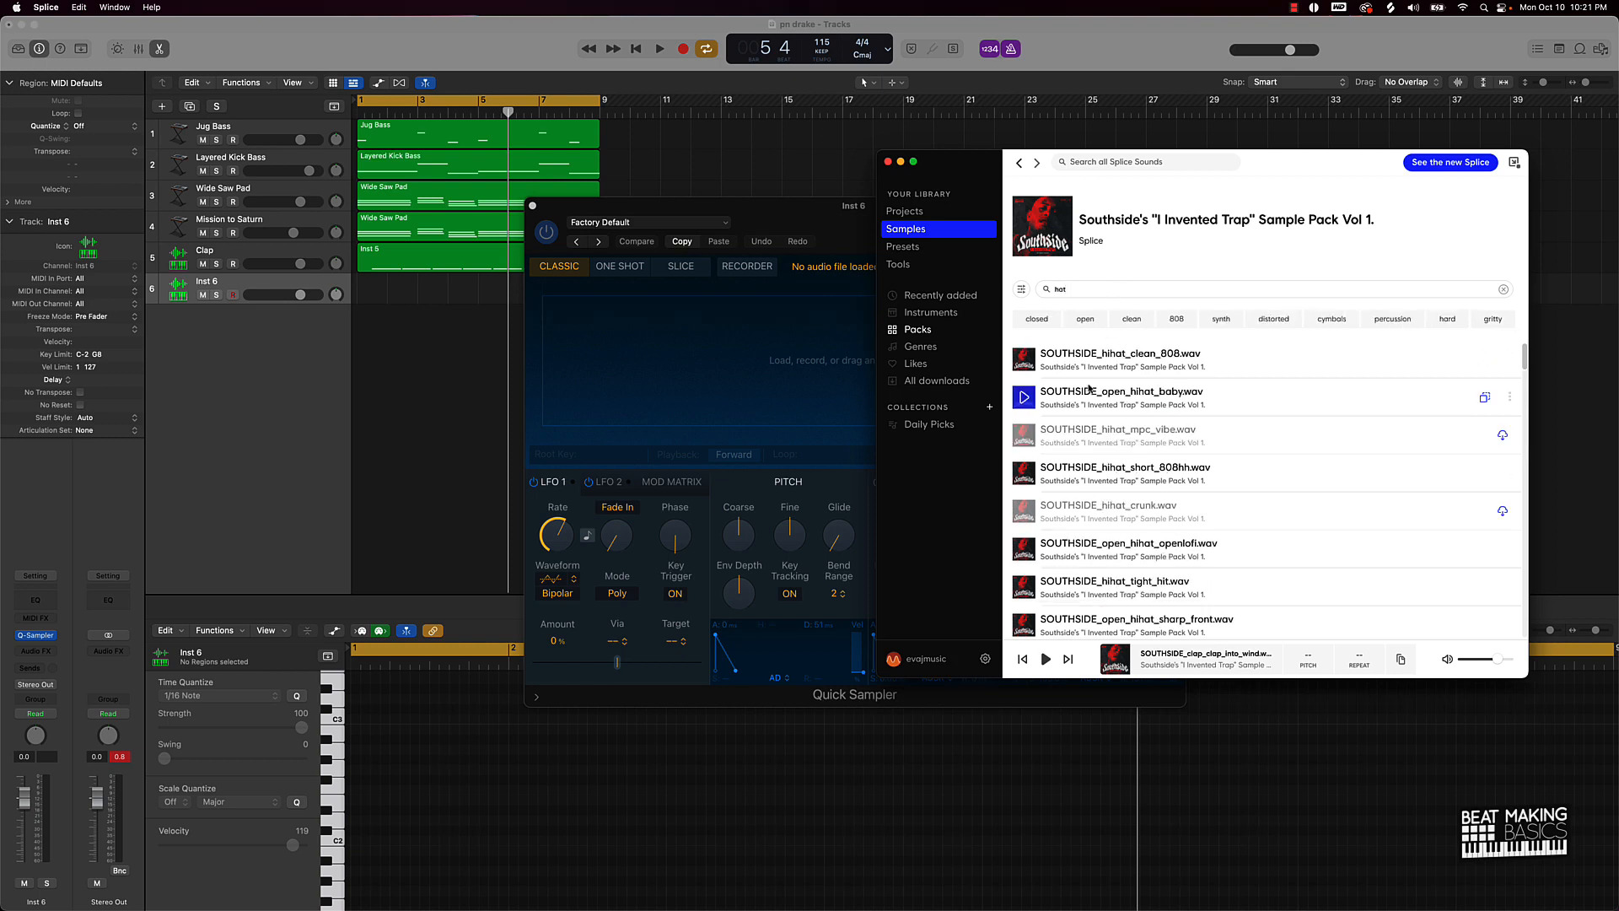
{"action": "left_click", "coordinate": [1023, 361]}
{"action": "left_click_drag", "start_coordinate": [1143, 360], "coordinate": [678, 353]}
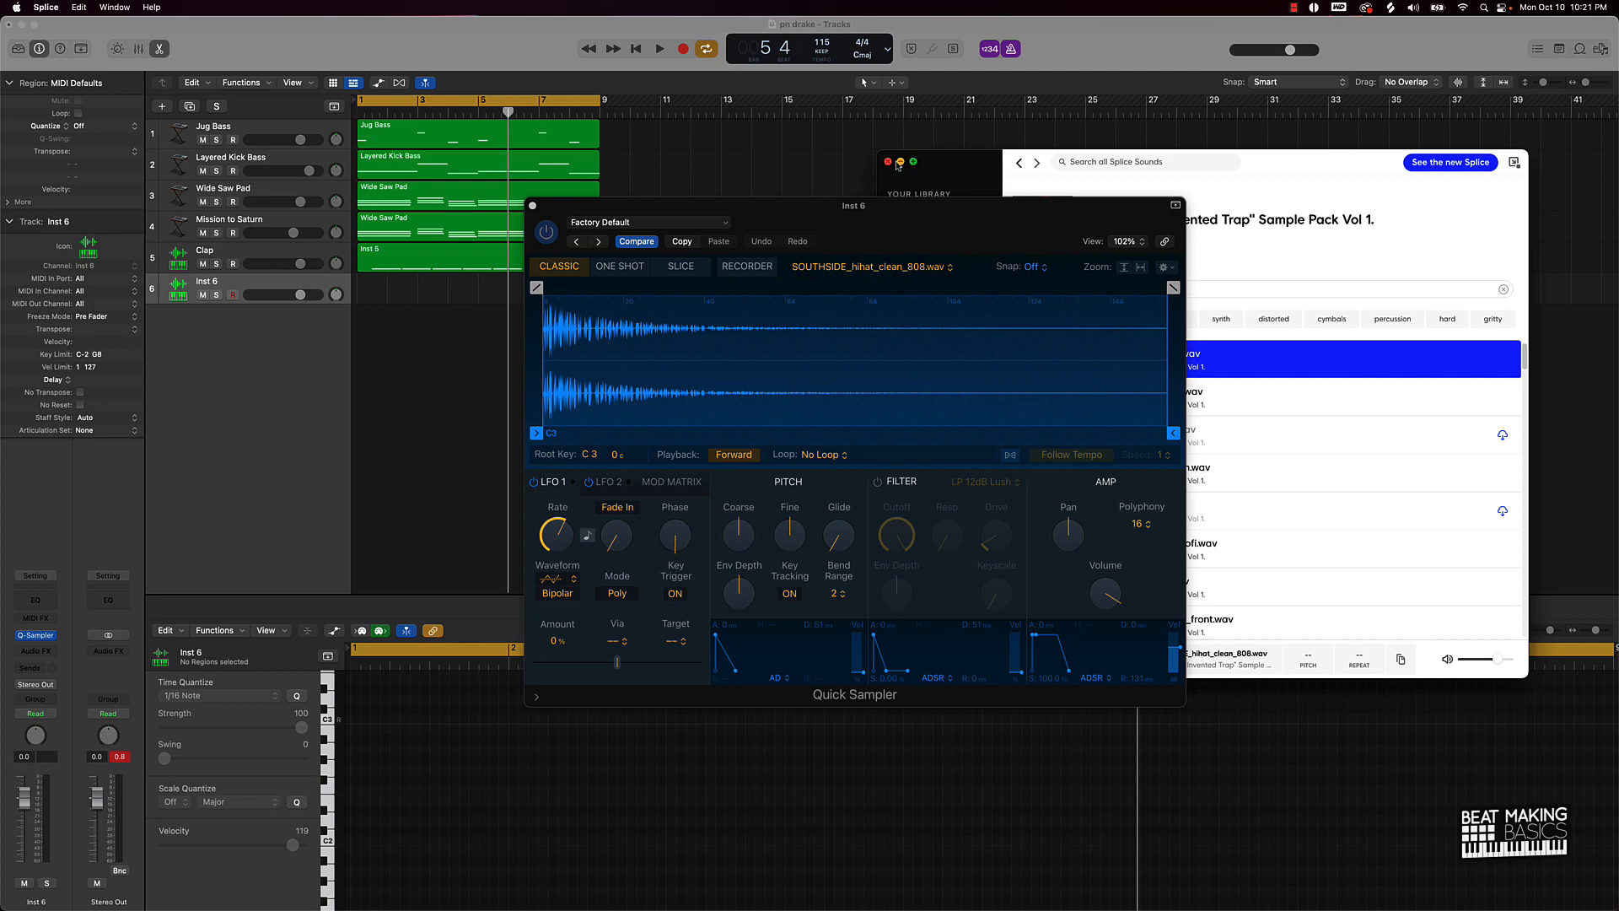
{"action": "left_click", "coordinate": [901, 165]}
{"action": "left_click_drag", "start_coordinate": [776, 208], "coordinate": [383, 357]}
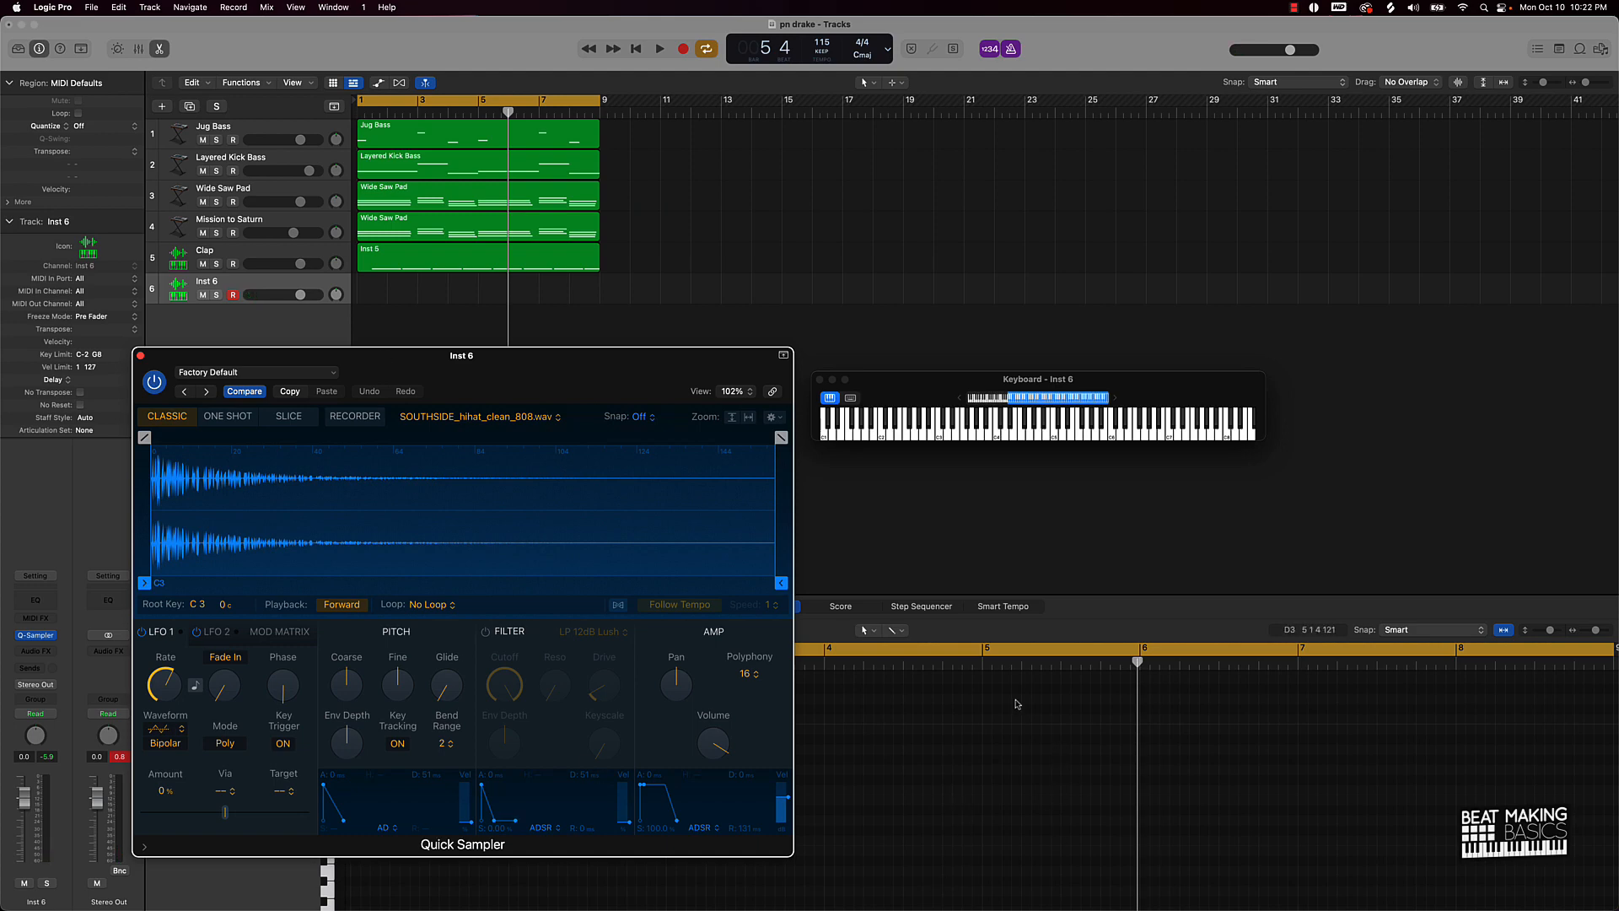
Step: Record a hi-hat pattern with fast rolls on Inst 6 across bars 1–9, then close the sampler
{"action": "key", "text": "space"}
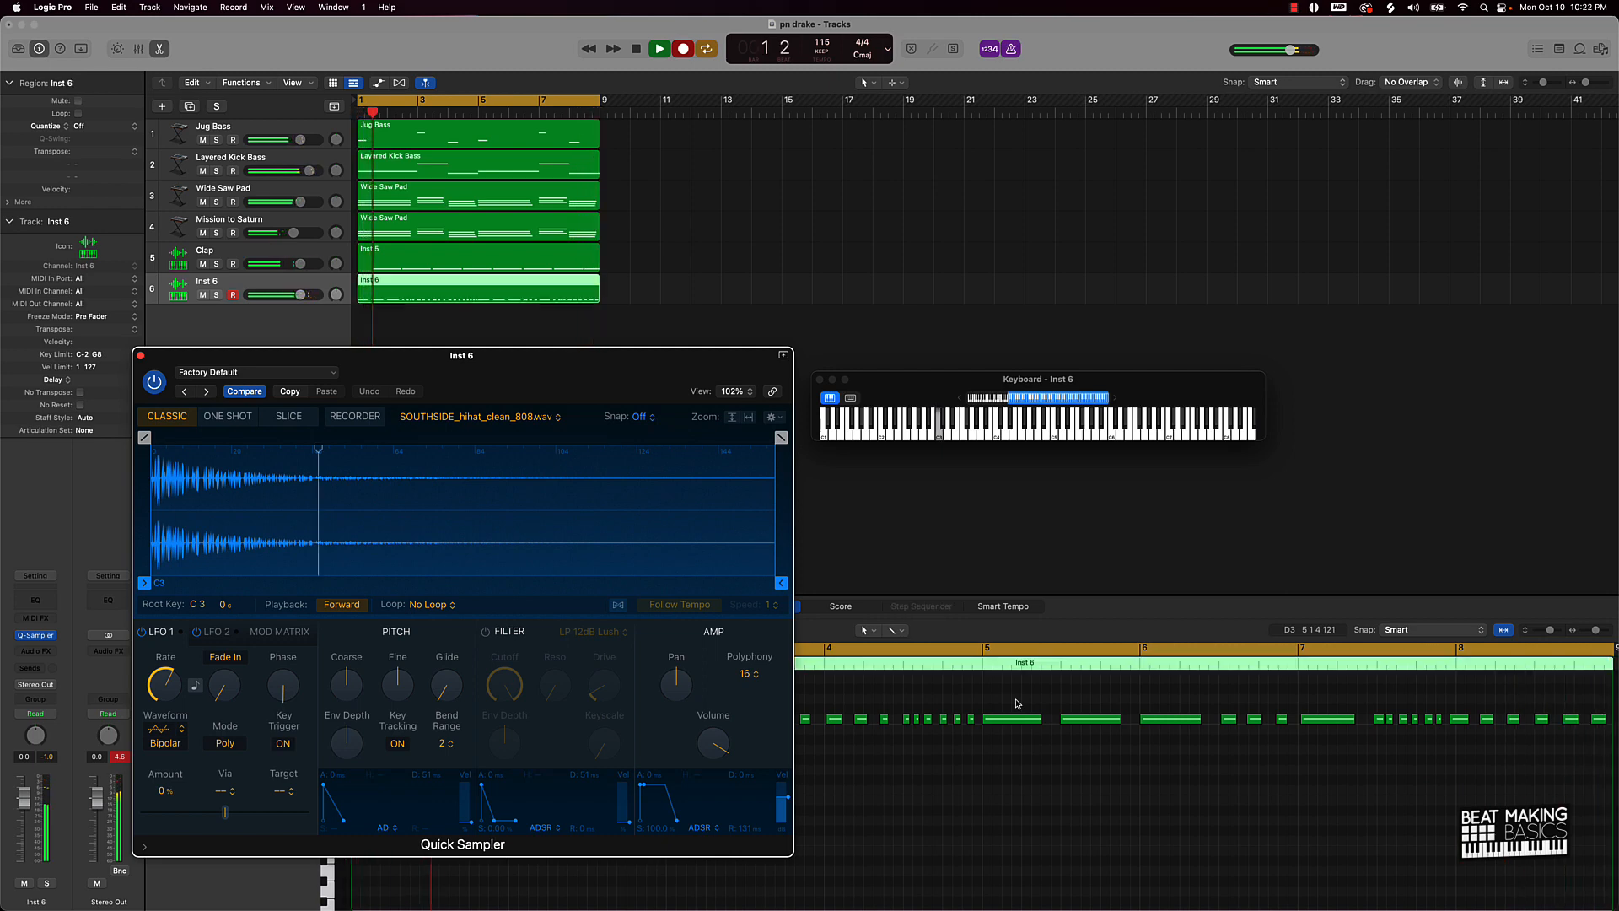
{"action": "key", "text": "space"}
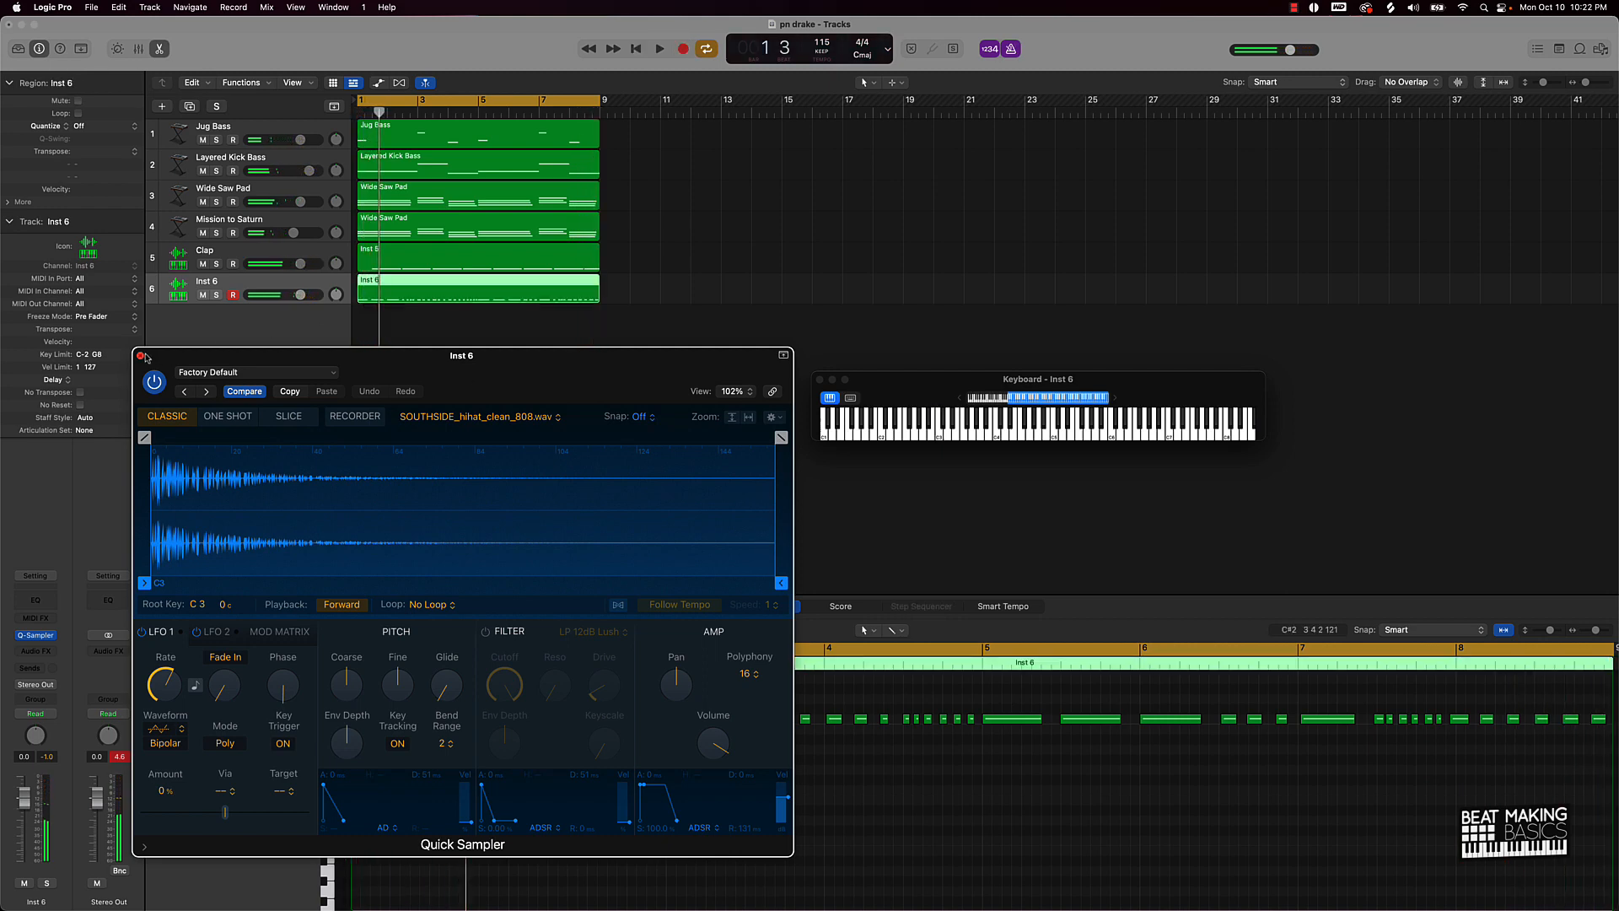
{"action": "left_click", "coordinate": [142, 356]}
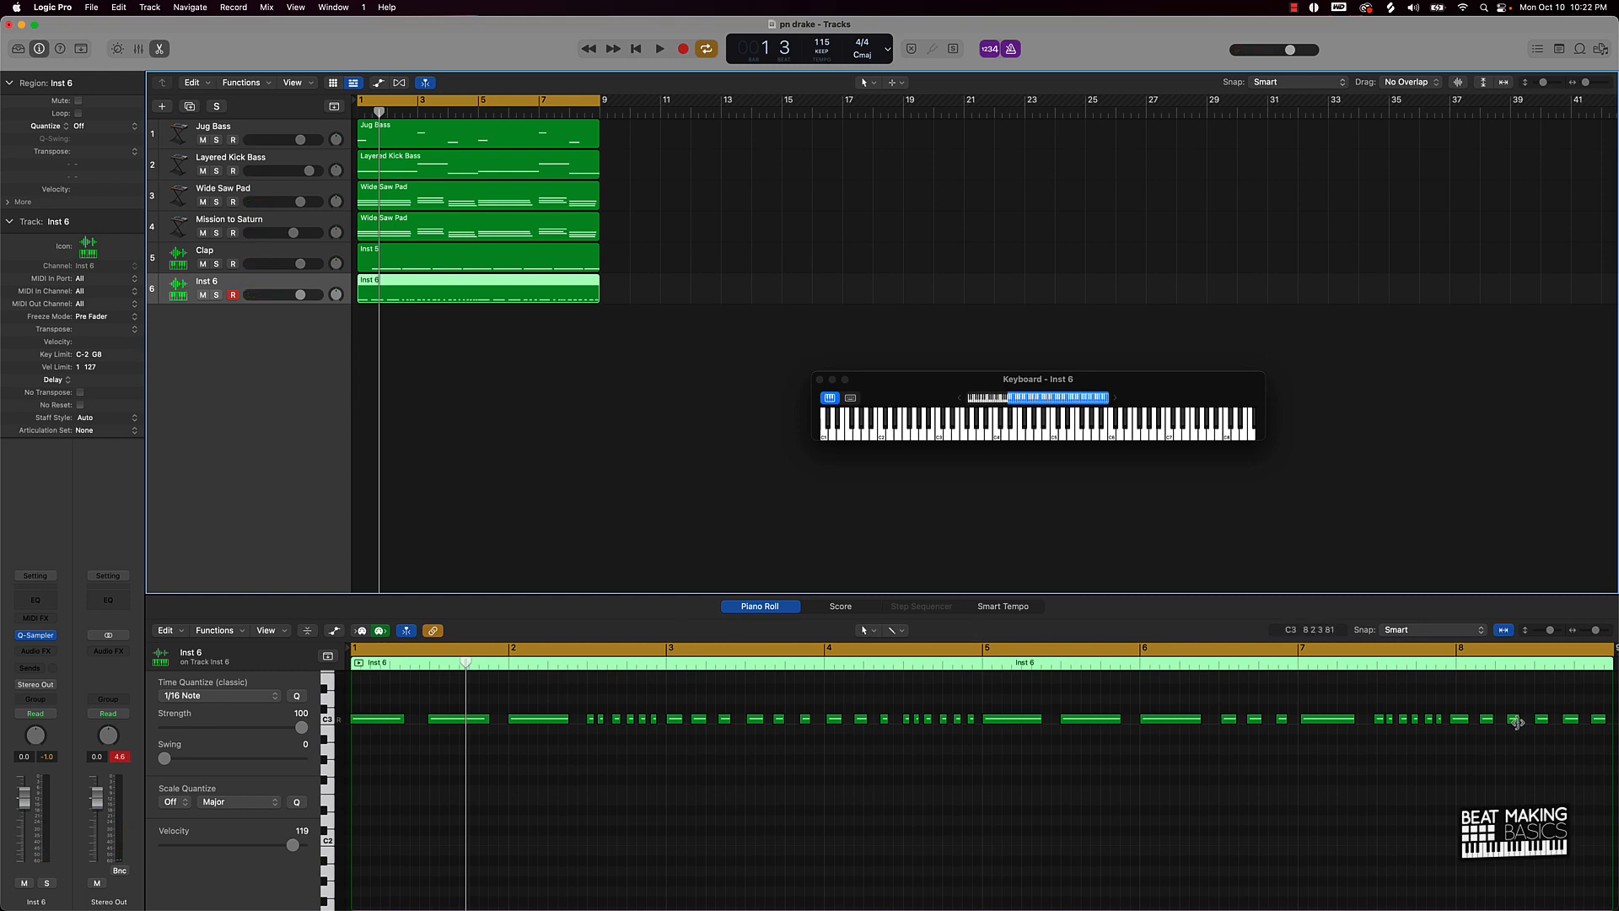
Step: Select the first three hi-hat notes plus the notes around bars 5–7 and bring up the Time Quantize list
{"action": "scroll", "coordinate": [1515, 722], "scroll_direction": "right", "scroll_amount": 5}
{"action": "scroll", "coordinate": [1037, 758], "scroll_direction": "left", "scroll_amount": 5}
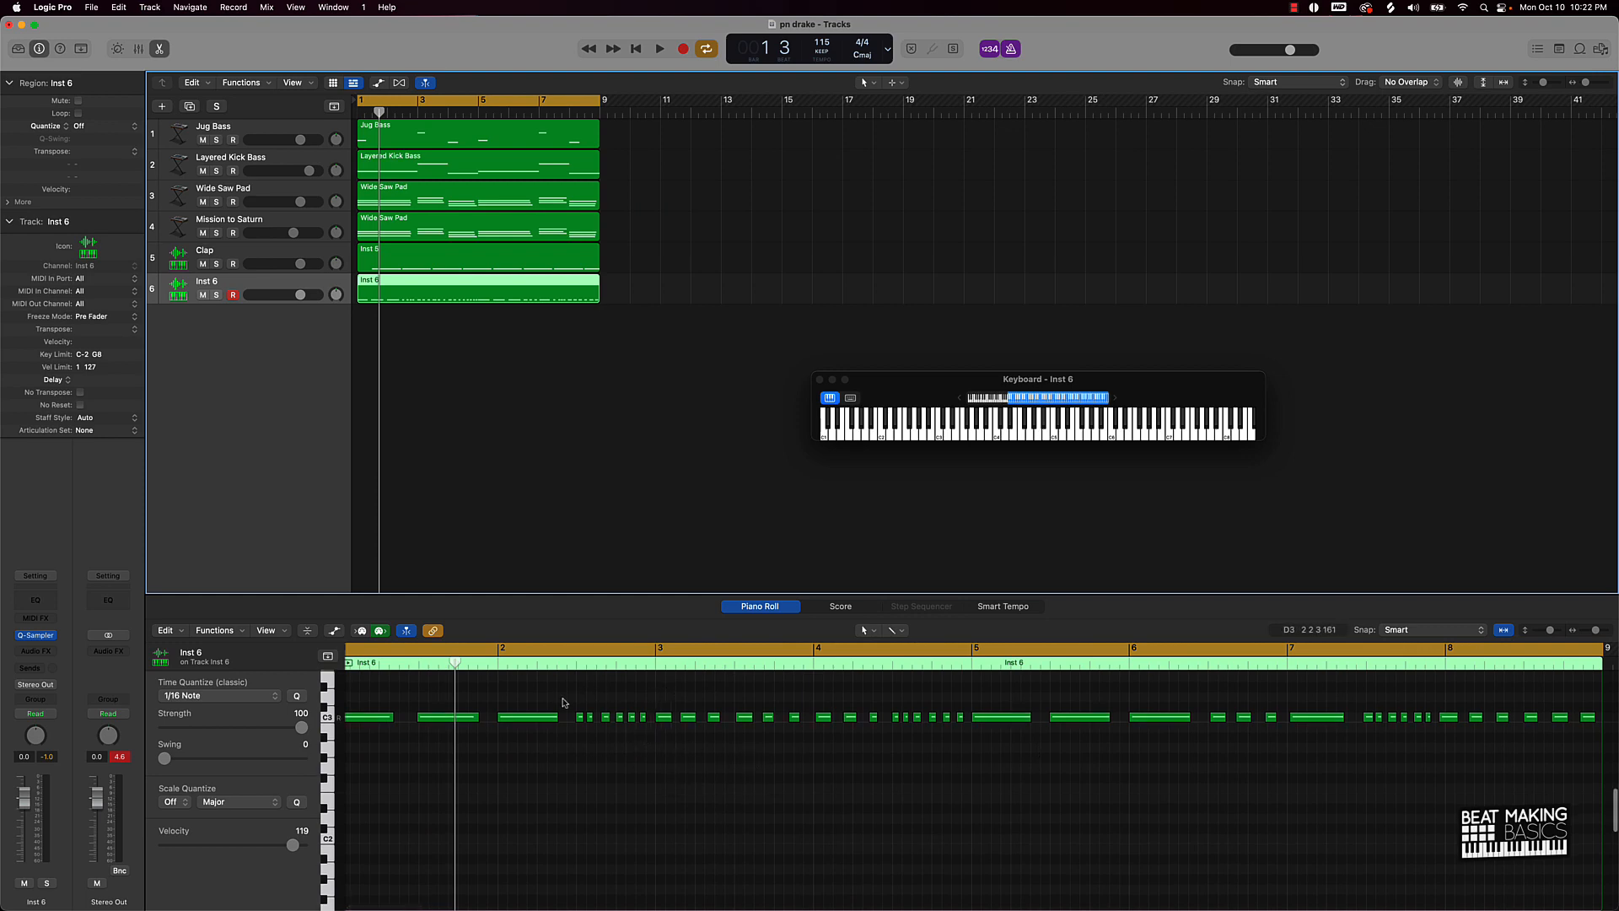
{"action": "scroll", "coordinate": [476, 770], "scroll_direction": "left", "scroll_amount": 1}
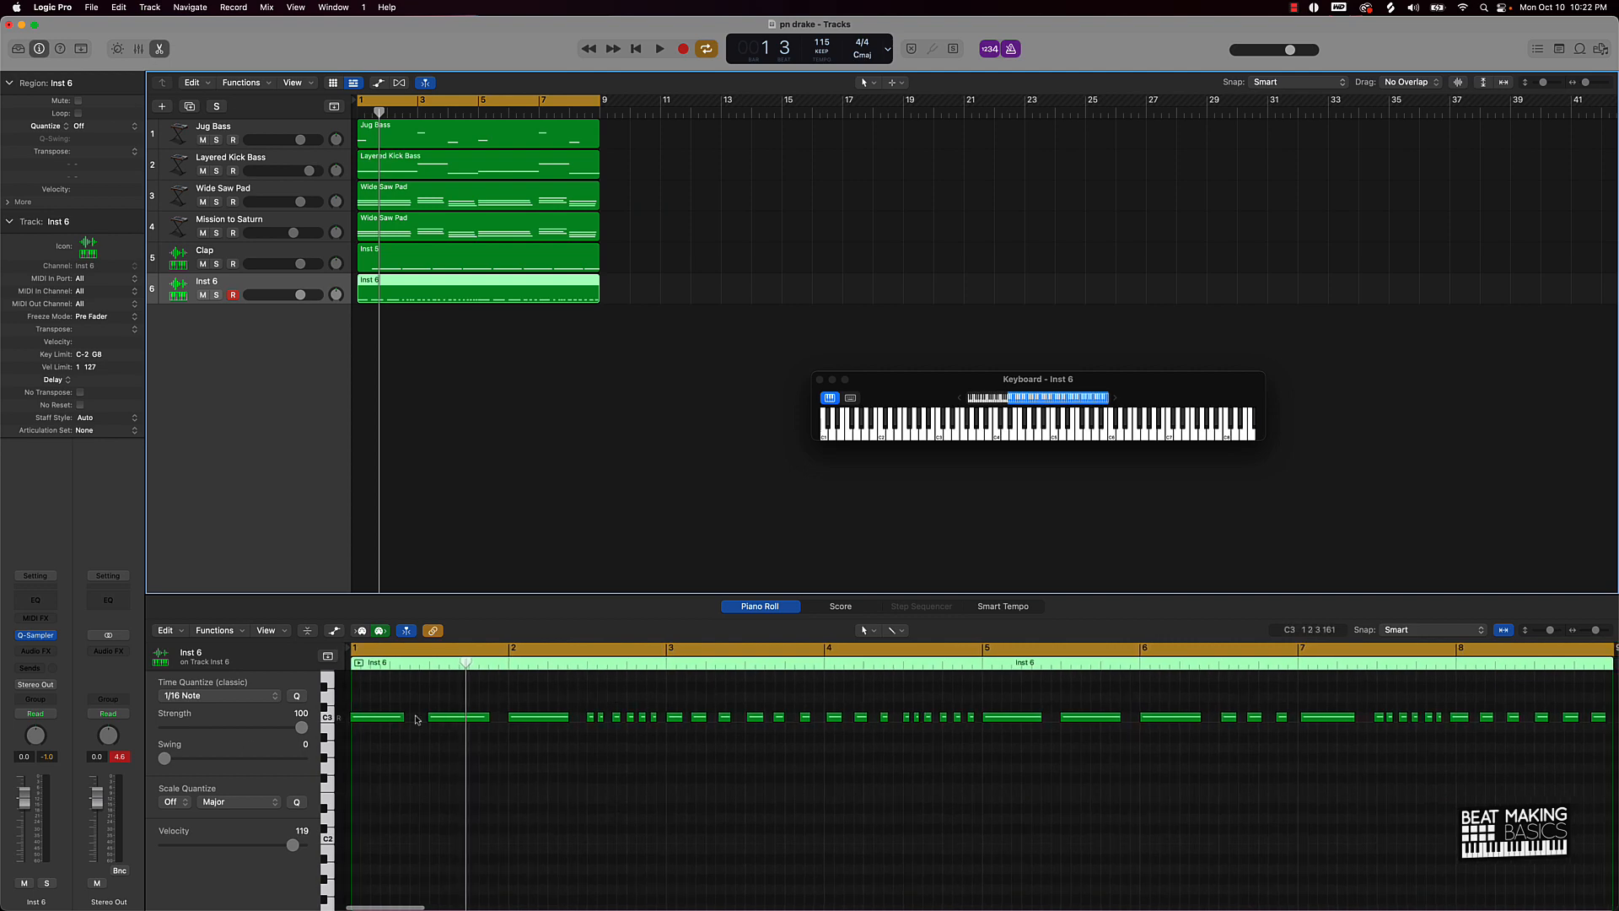
{"action": "left_click_drag", "start_coordinate": [359, 697], "coordinate": [562, 742]}
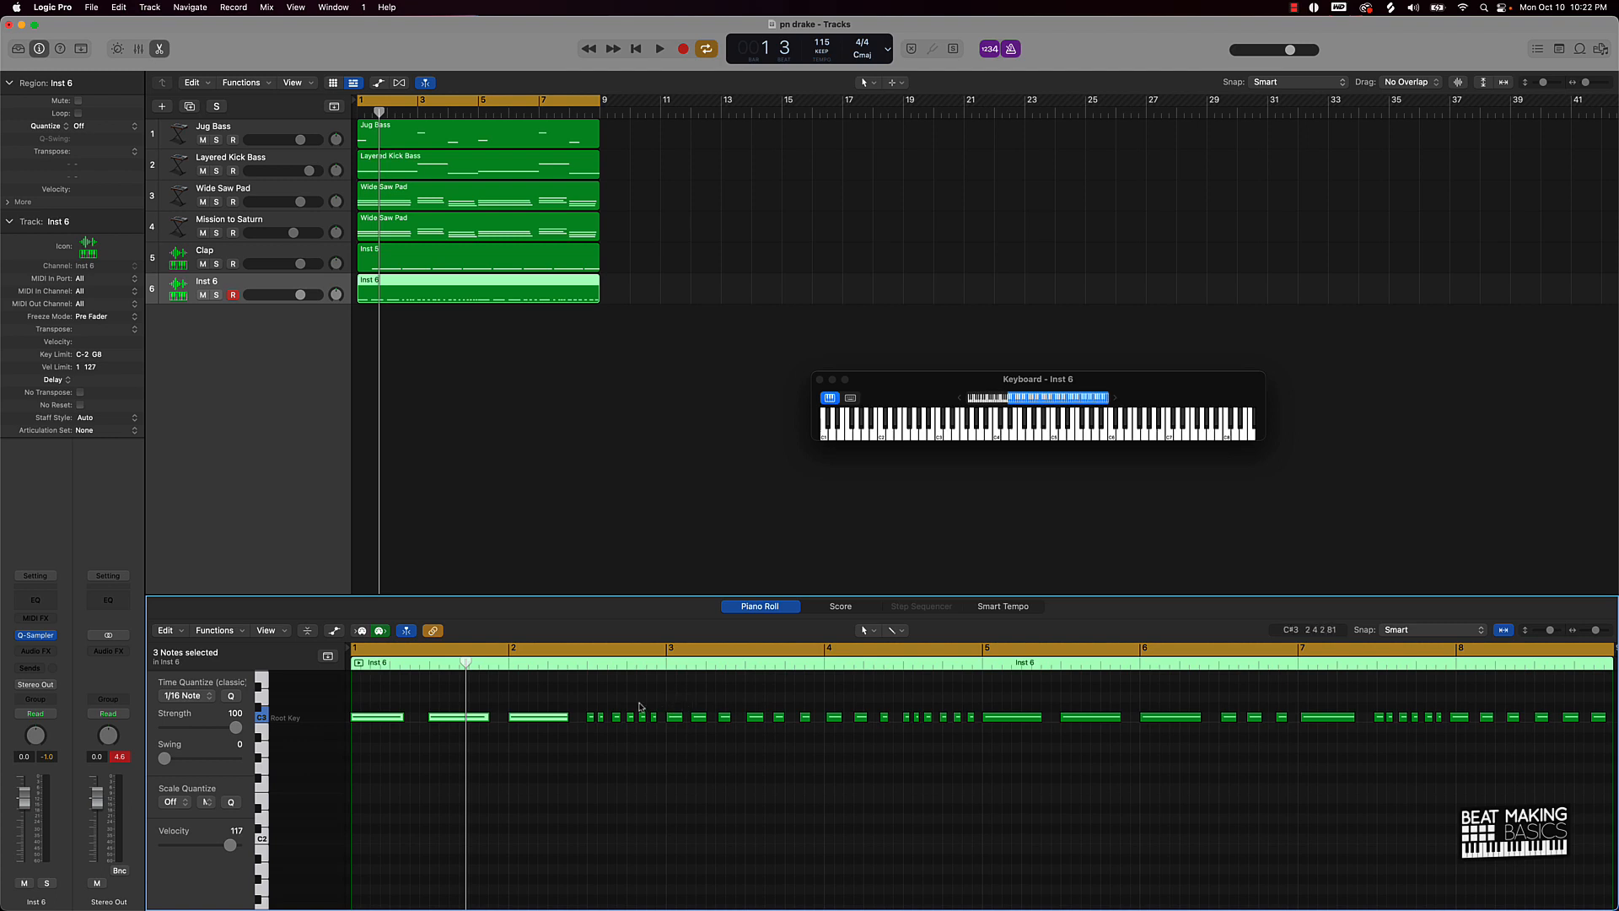
{"action": "left_click_drag", "start_coordinate": [1012, 694], "coordinate": [1192, 742]}
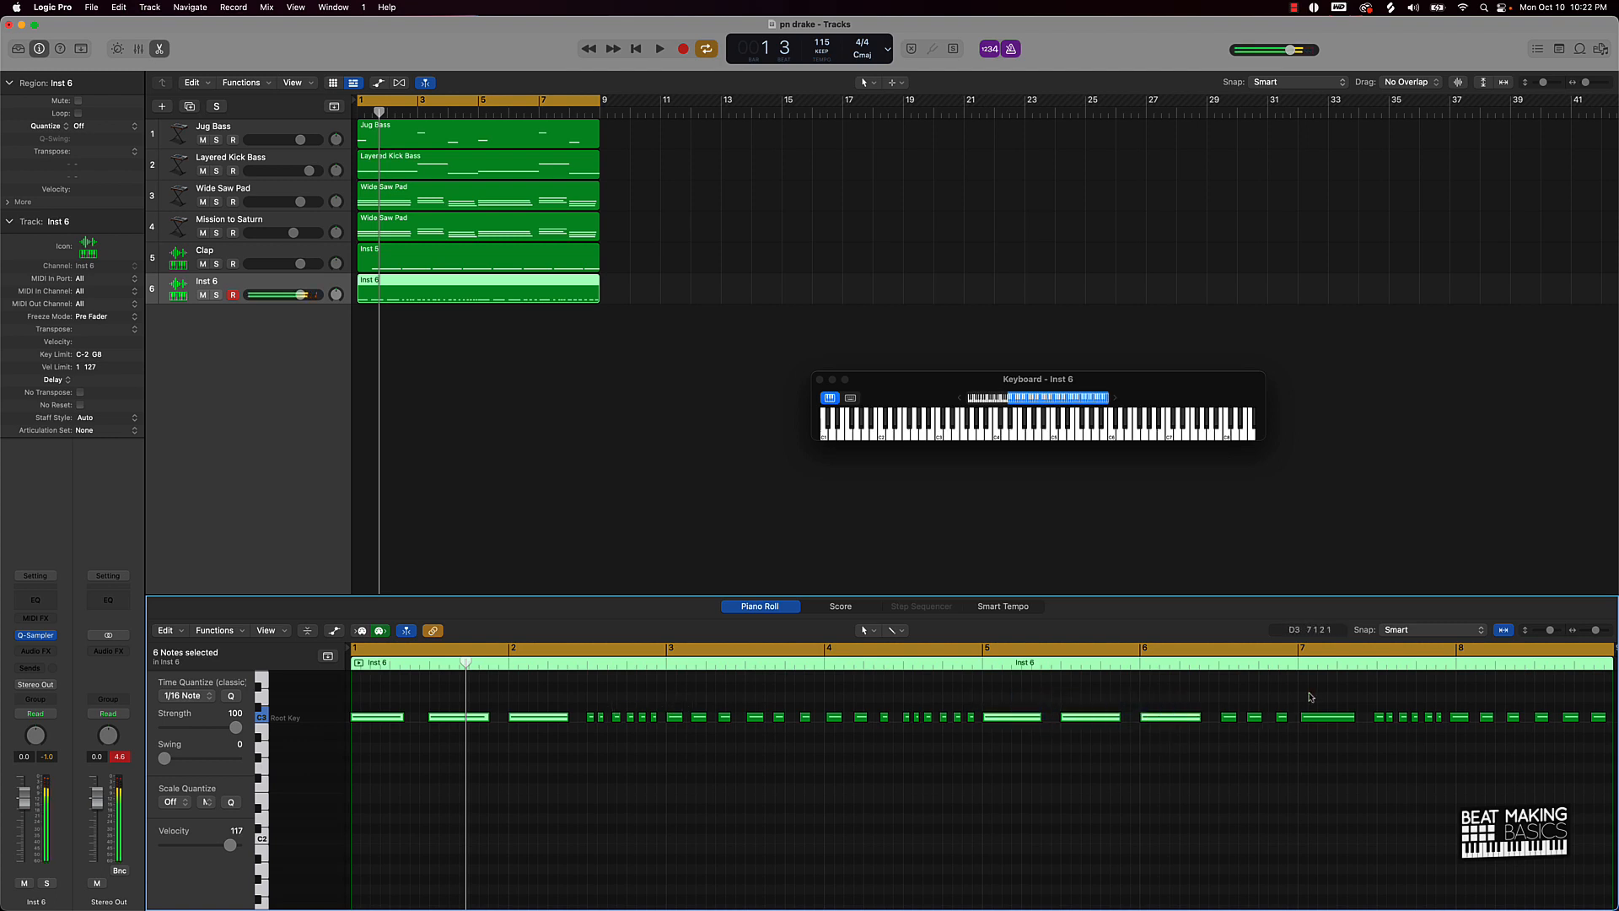
{"action": "left_click_drag", "start_coordinate": [1317, 683], "coordinate": [1346, 732]}
{"action": "left_click", "coordinate": [209, 700]}
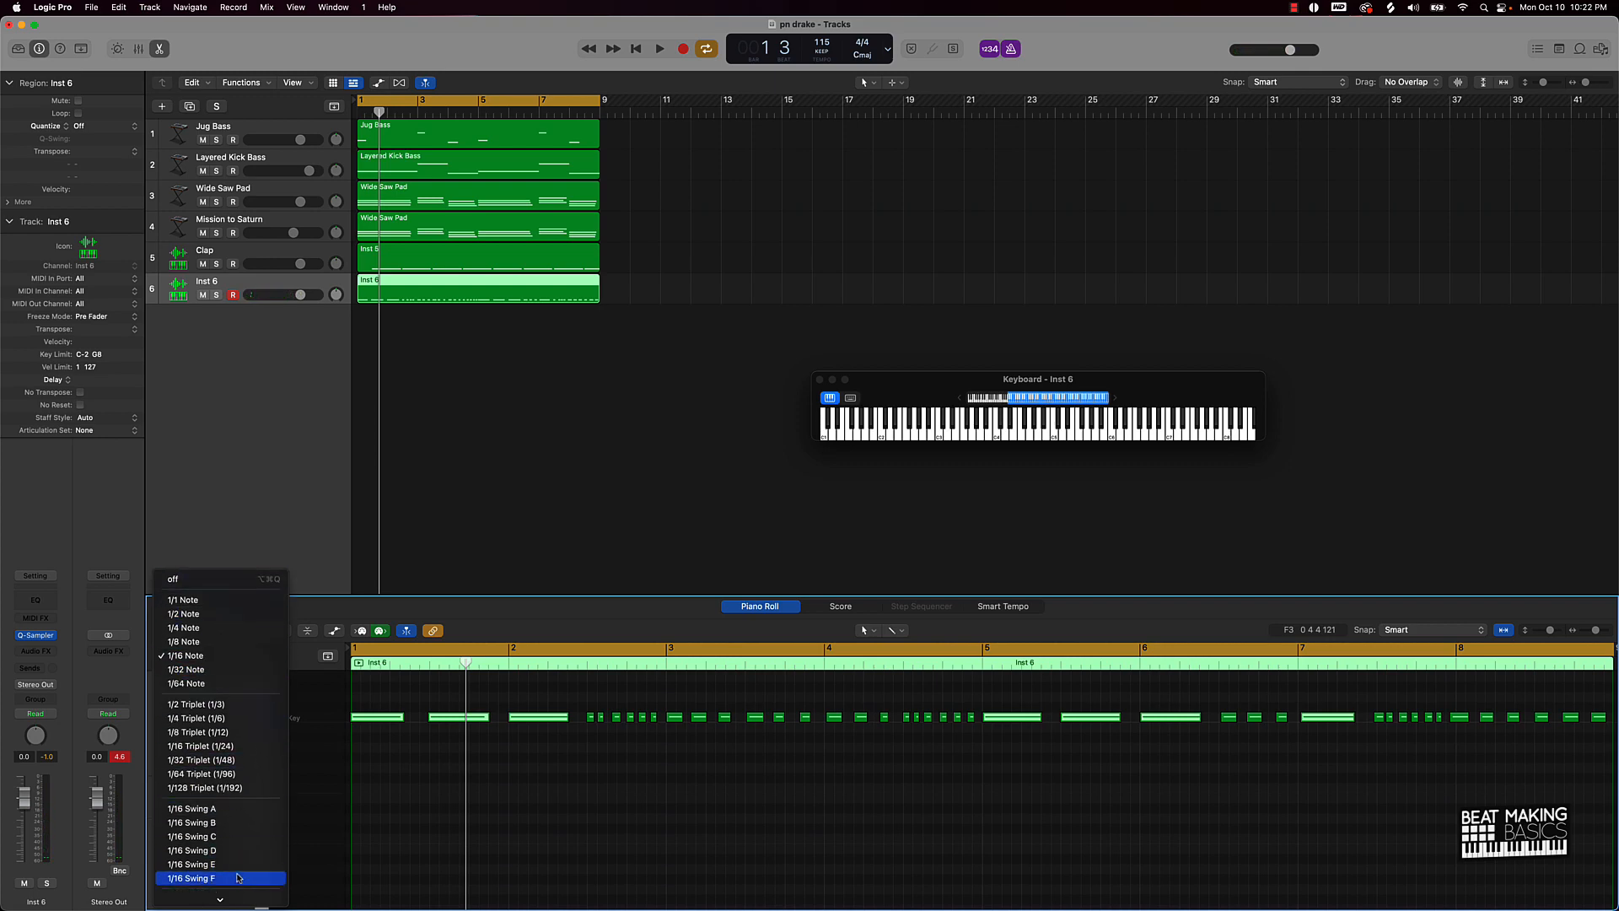
Step: Quantize the selected notes to 1/16 Swing A and the six notes after bar 2 to 1/16 triplets
{"action": "left_click", "coordinate": [204, 809]}
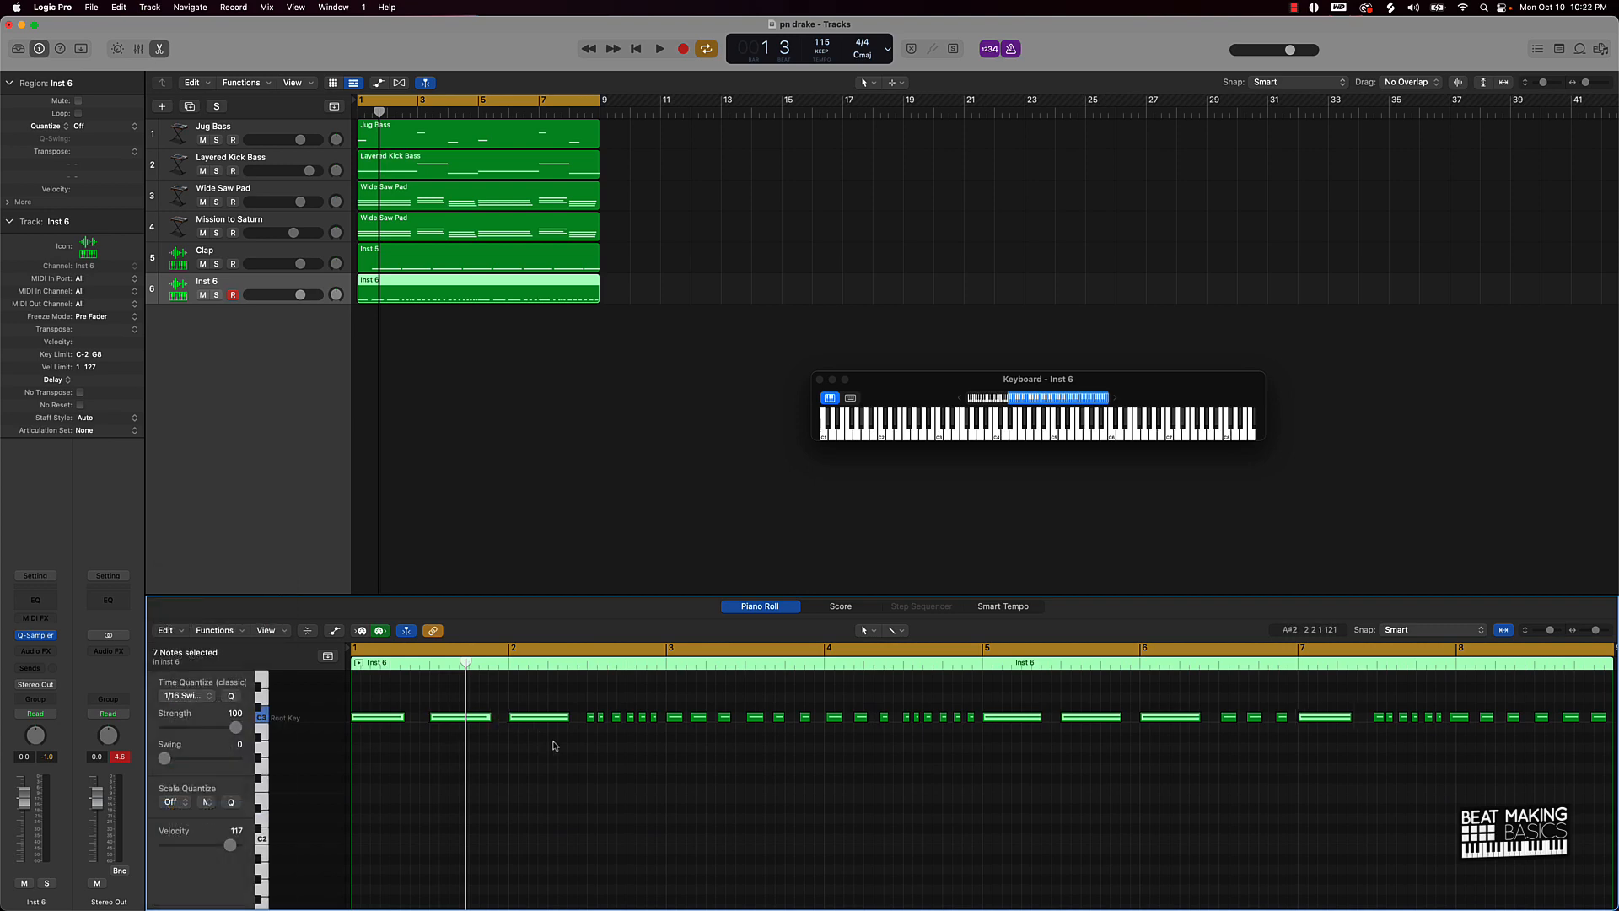
{"action": "left_click_drag", "start_coordinate": [587, 709], "coordinate": [663, 747]}
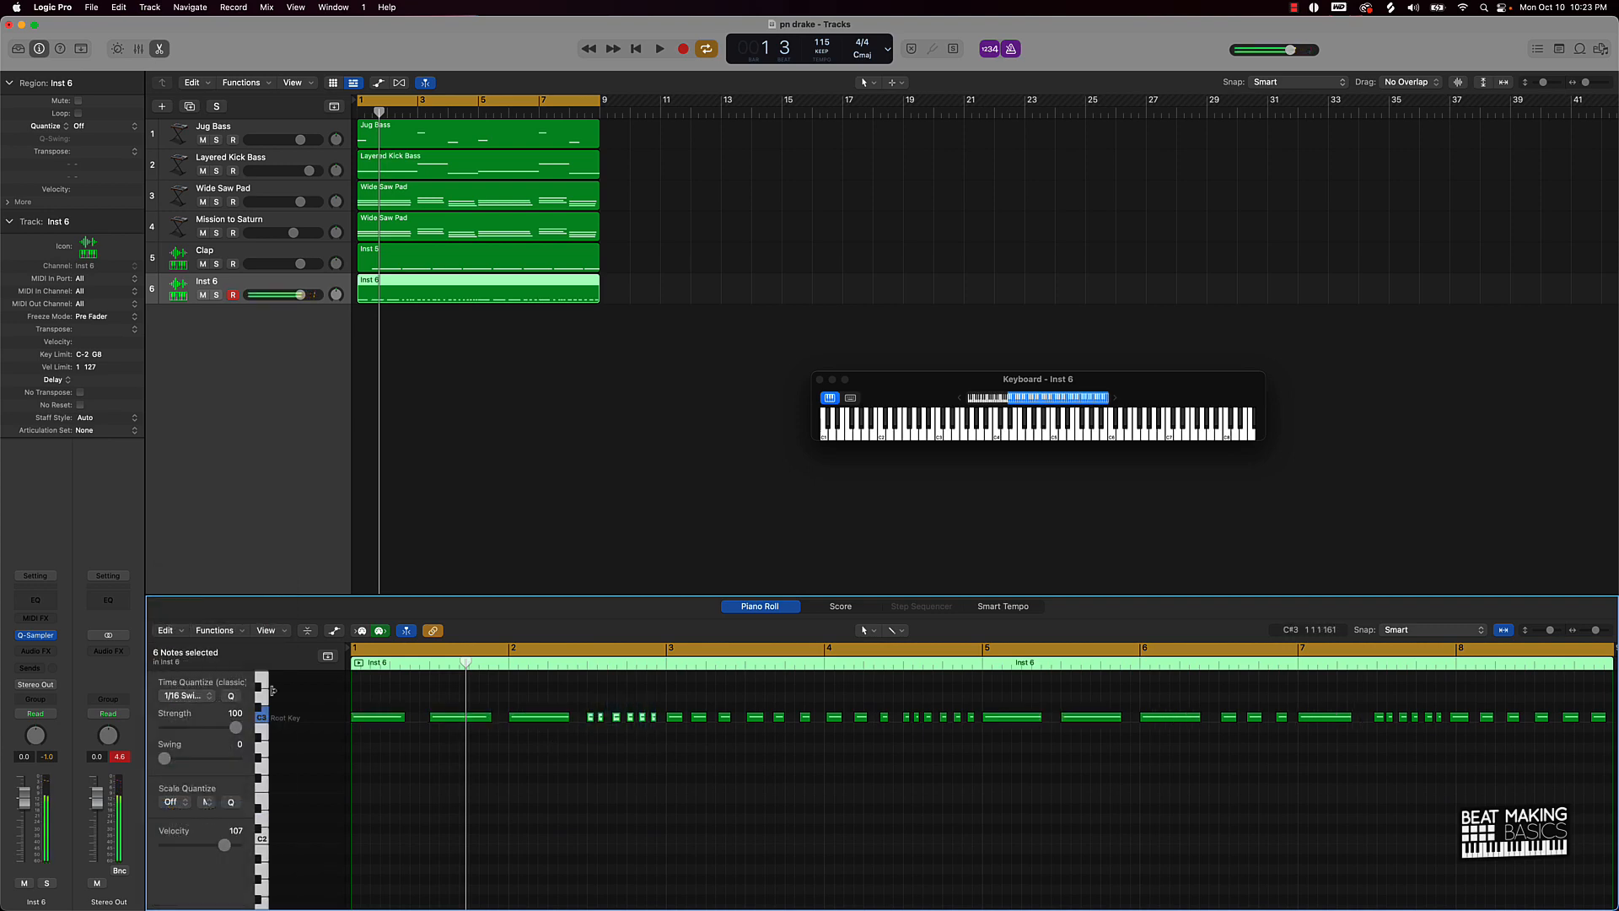
{"action": "left_click", "coordinate": [179, 700]}
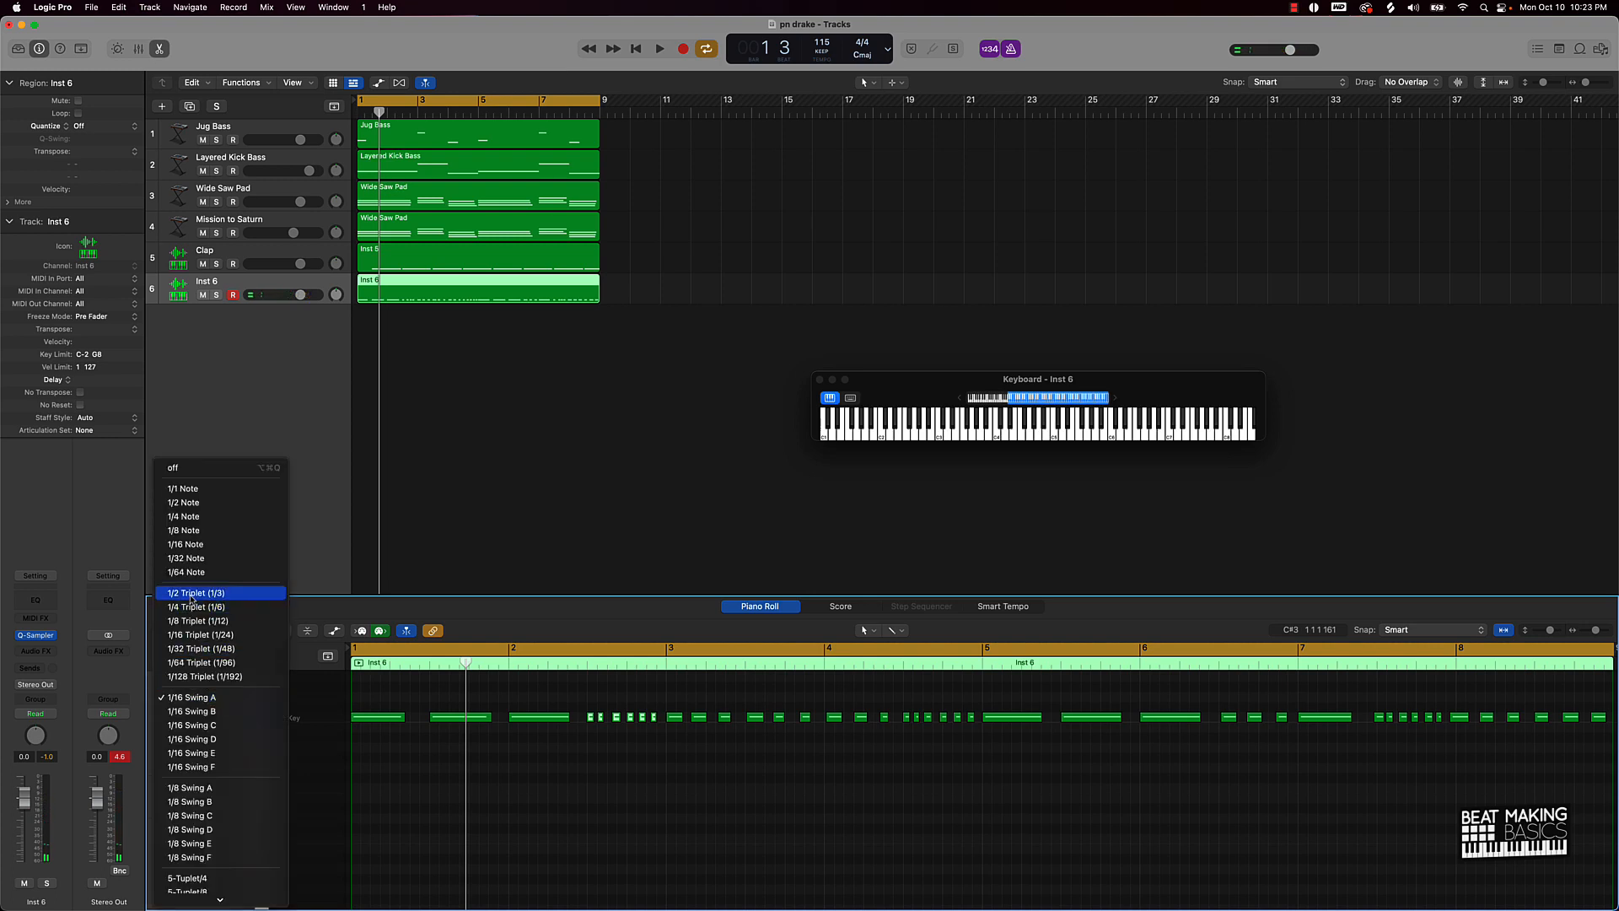
{"action": "left_click", "coordinate": [224, 637]}
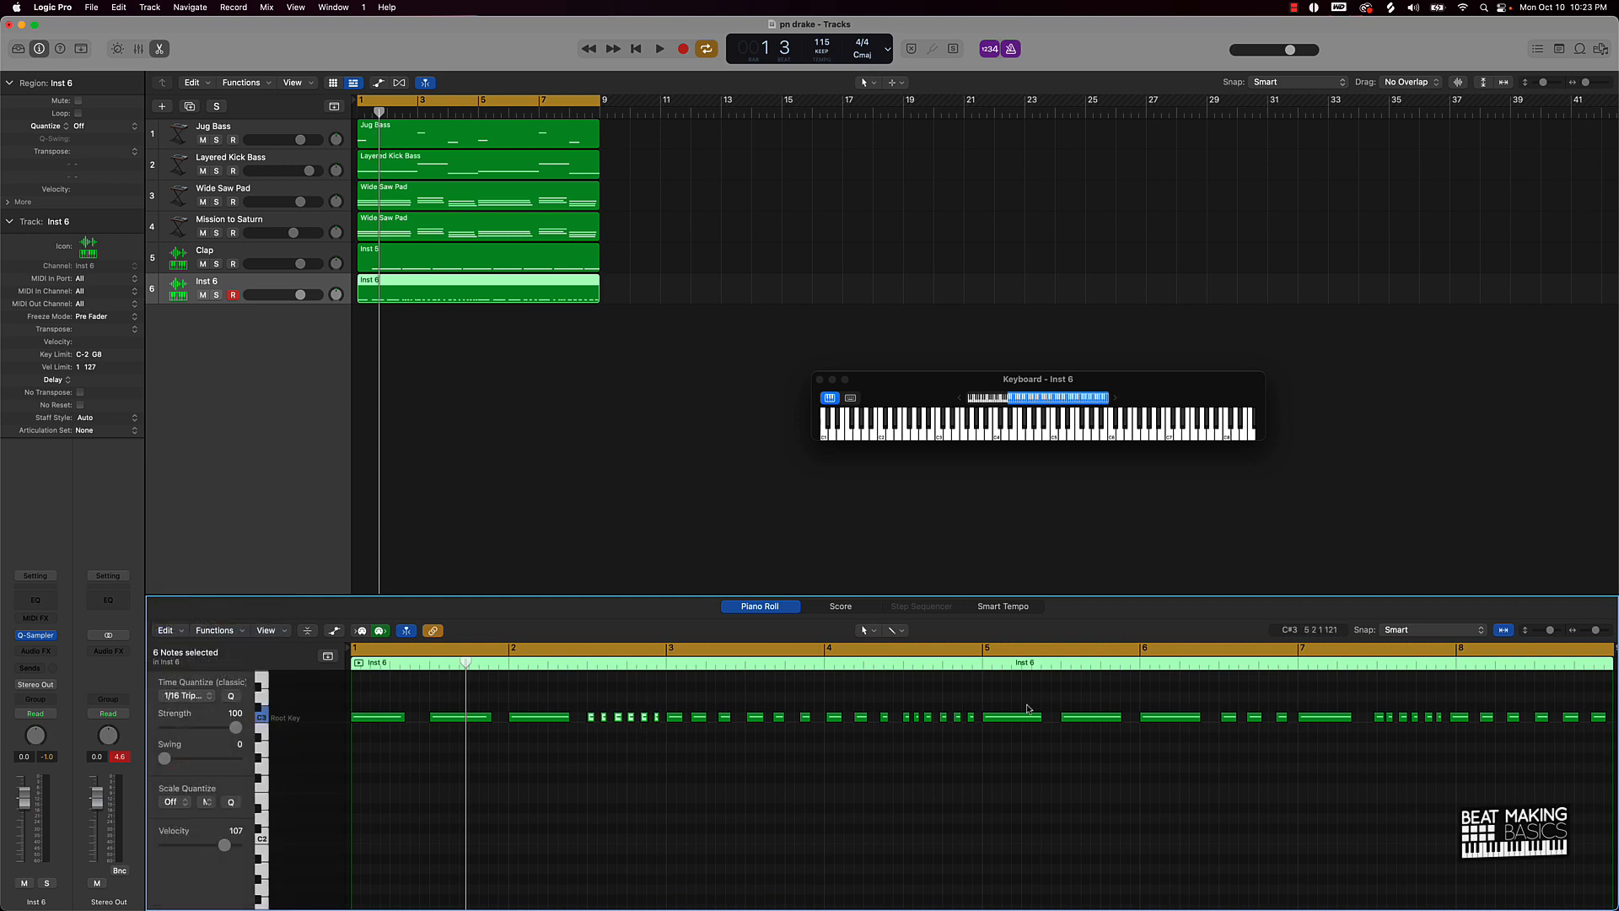
Step: Select the hi-hat notes from bar 2.5 through the end of the region and quantize them
{"action": "left_click_drag", "start_coordinate": [900, 695], "coordinate": [954, 734]}
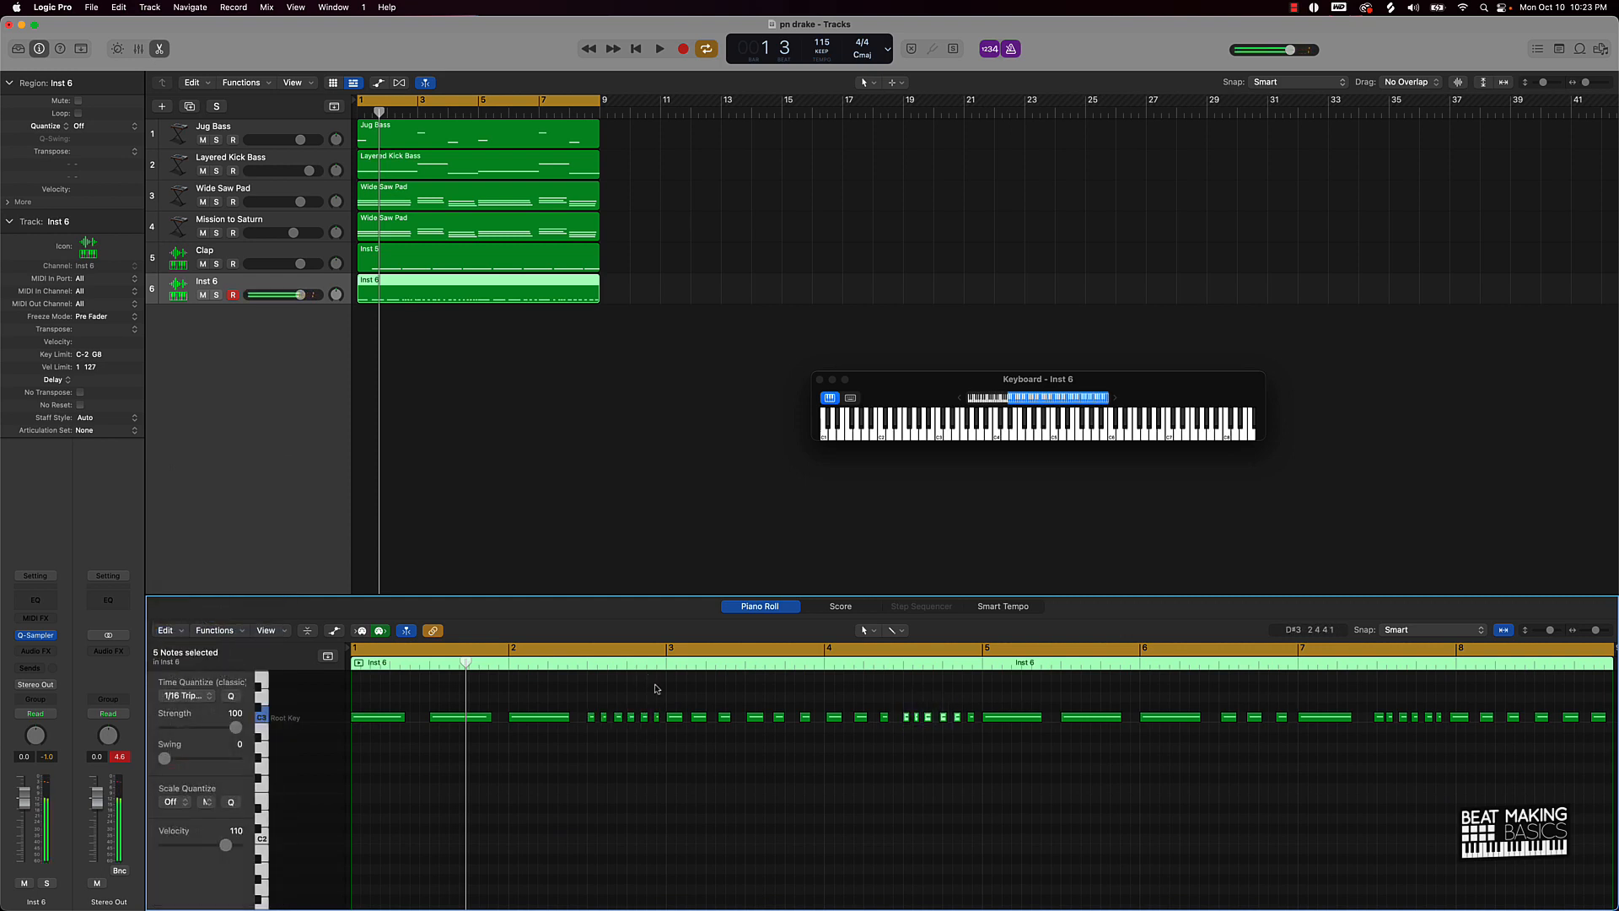
{"action": "left_click_drag", "start_coordinate": [588, 699], "coordinate": [867, 748]}
{"action": "left_click_drag", "start_coordinate": [962, 757], "coordinate": [987, 753]}
{"action": "left_click_drag", "start_coordinate": [1264, 723], "coordinate": [1288, 739]}
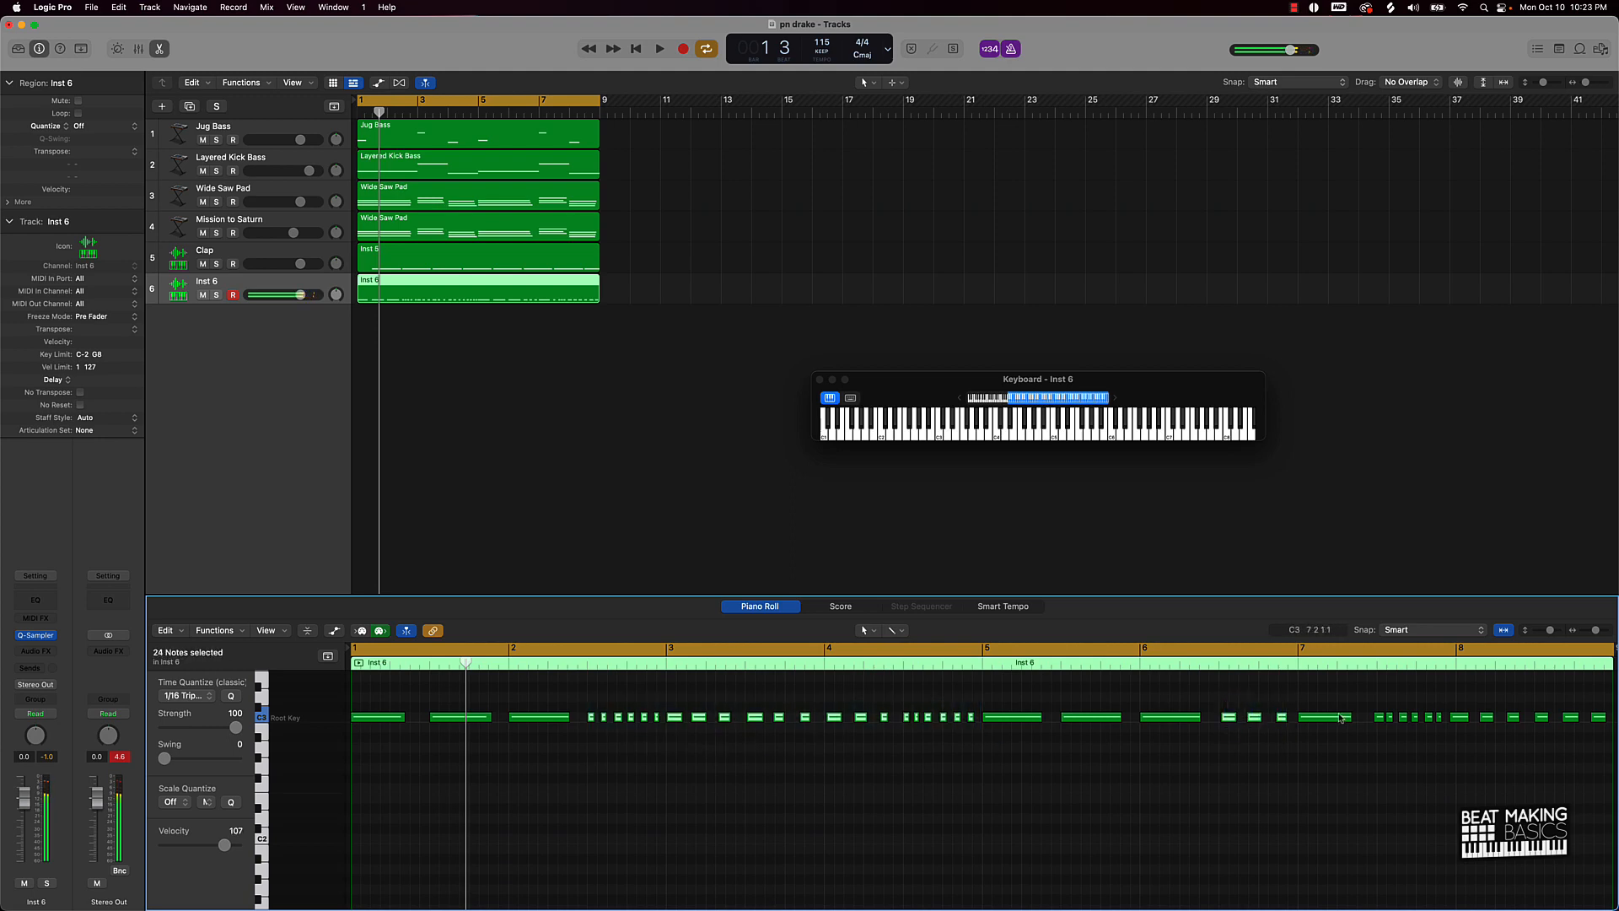
{"action": "left_click_drag", "start_coordinate": [1413, 727], "coordinate": [1602, 755]}
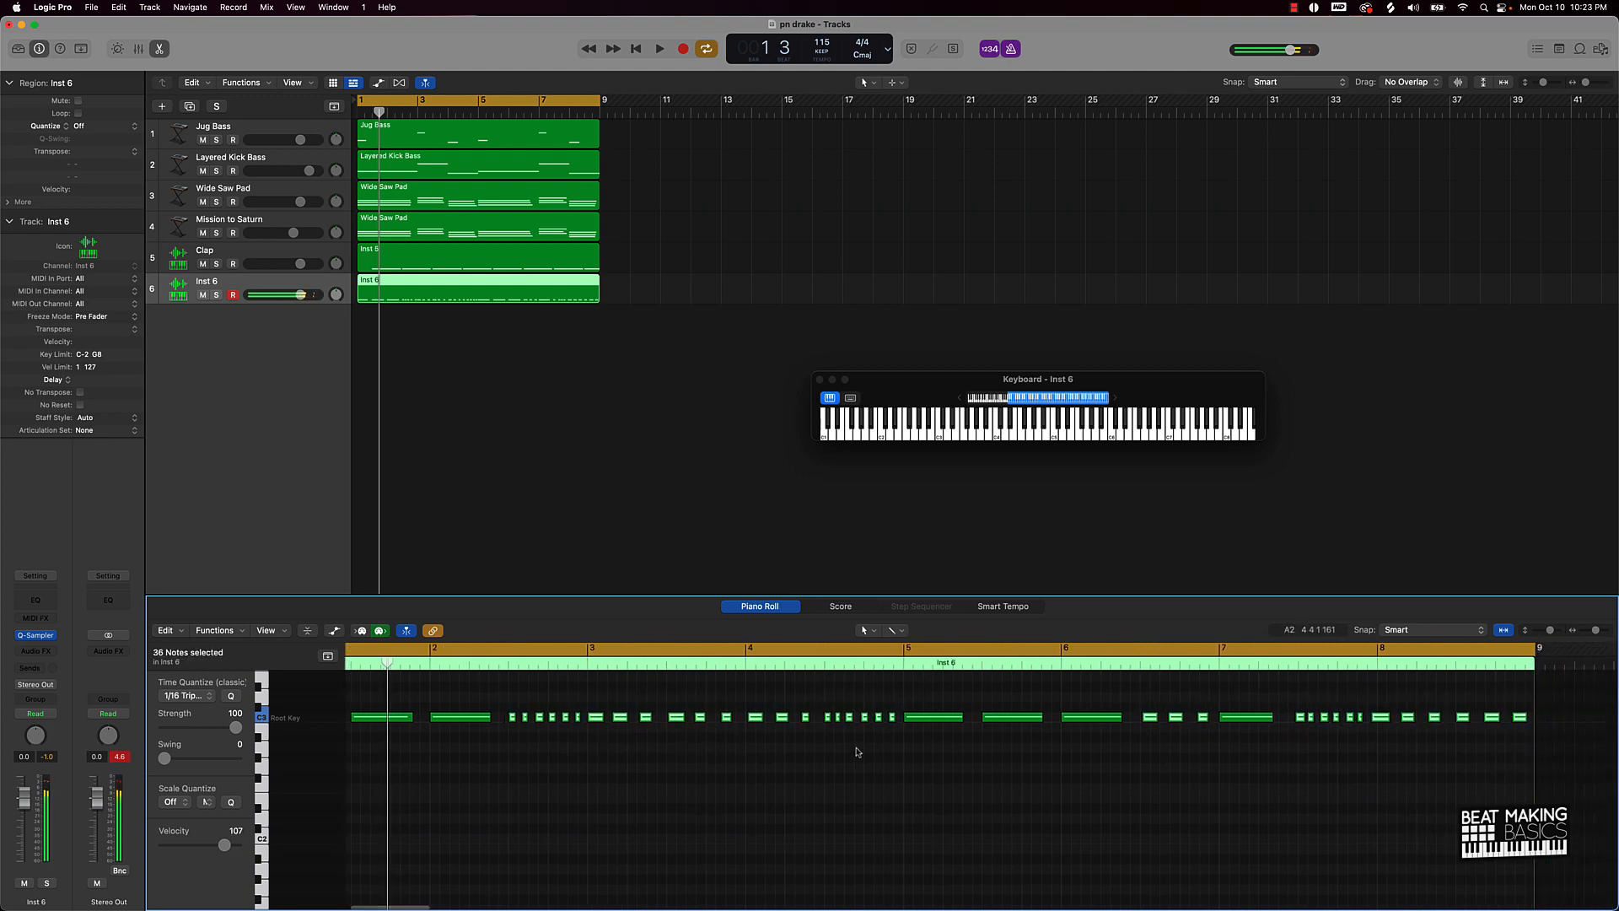
{"action": "left_click", "coordinate": [232, 698]}
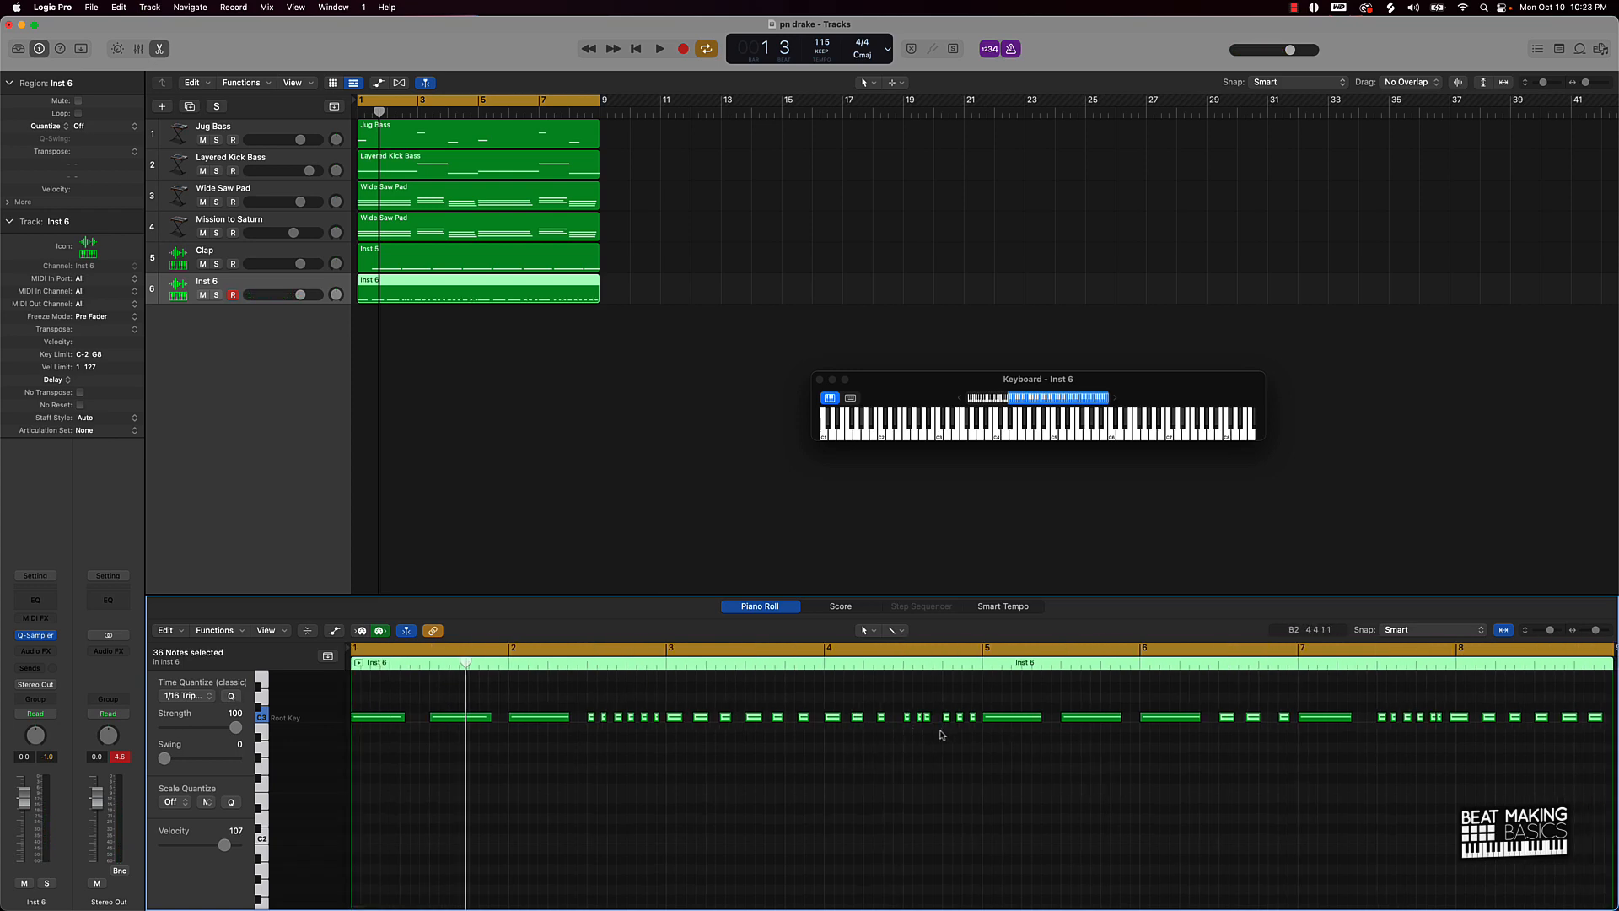
Step: Quantize all hi-hat notes to 1/32 triplets and play the beat to listen
{"action": "left_click", "coordinate": [942, 734]}
{"action": "key", "text": "super+a"}
{"action": "left_click", "coordinate": [193, 695]}
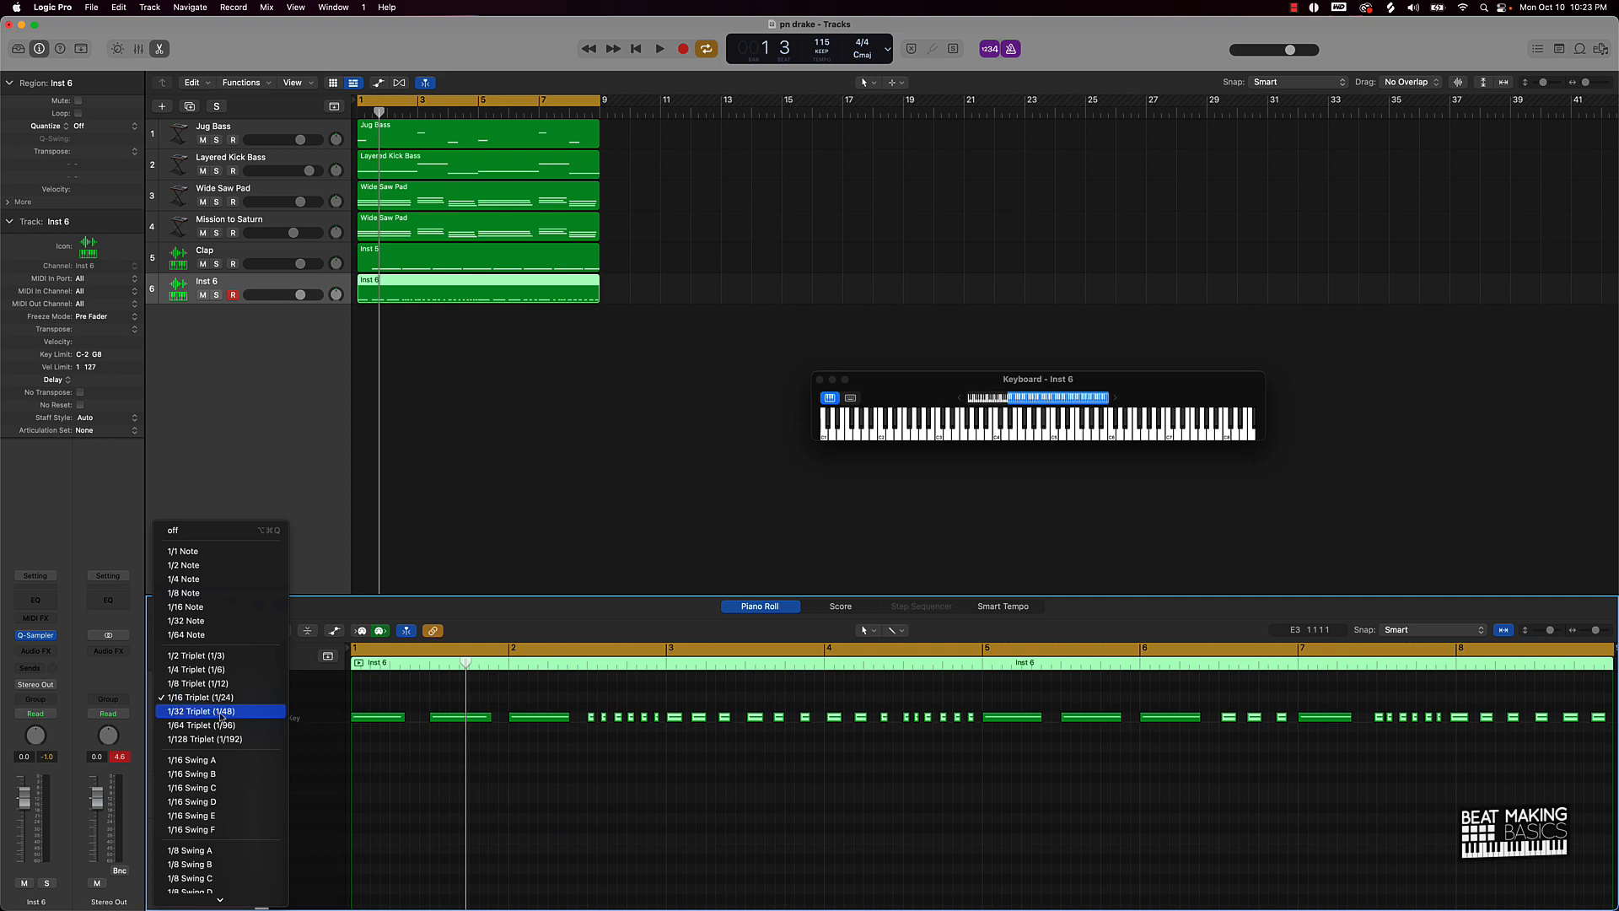
{"action": "left_click", "coordinate": [222, 712]}
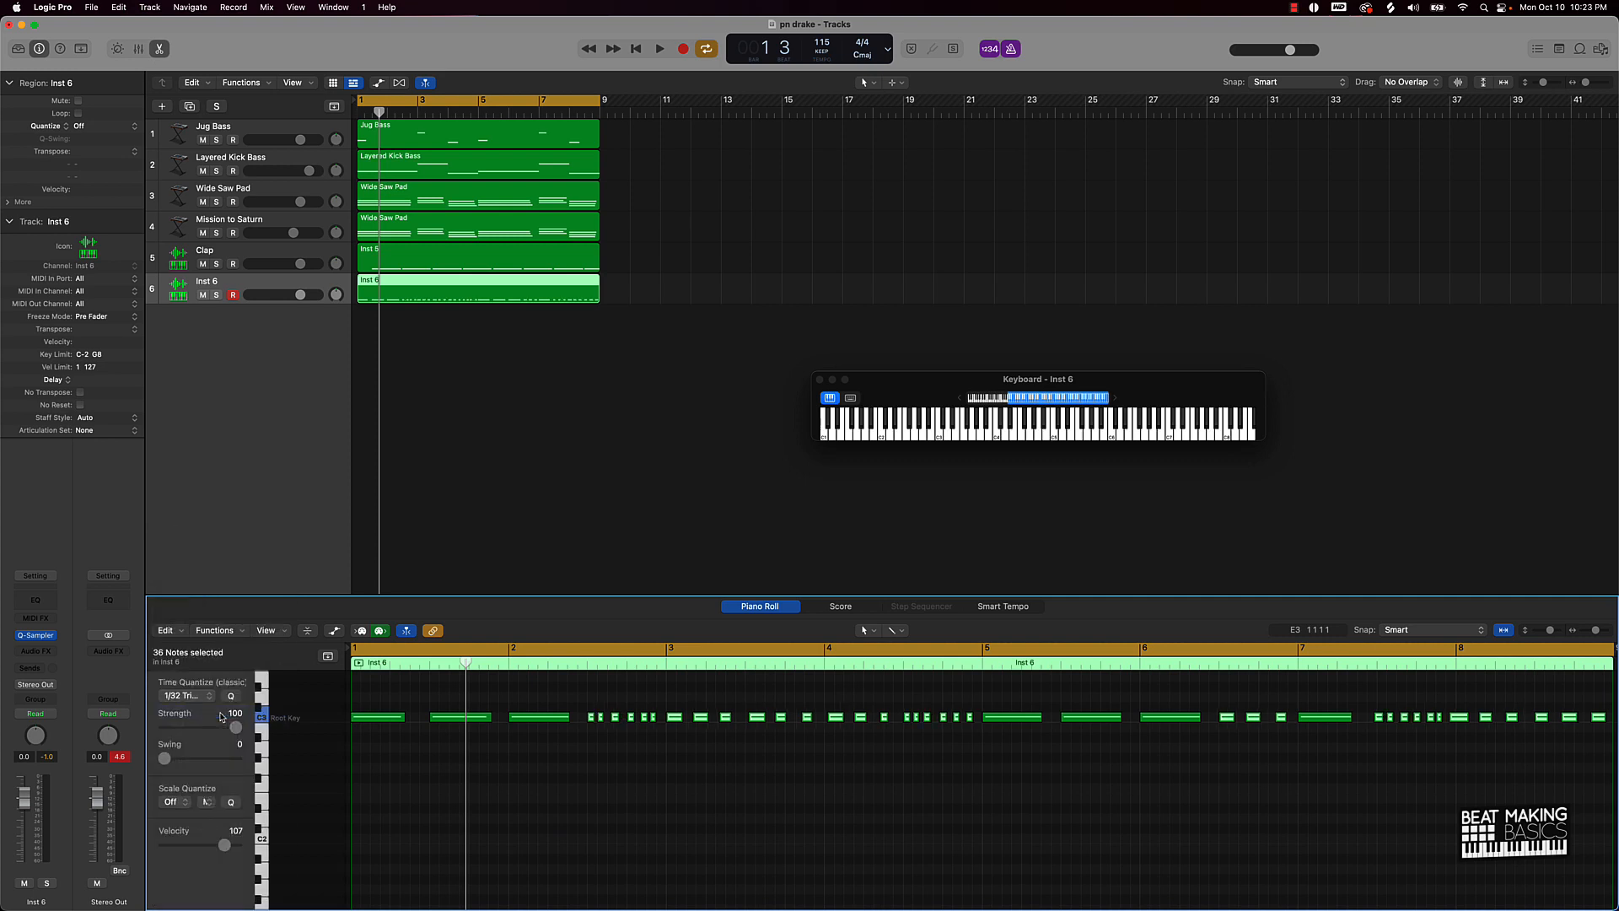
{"action": "left_click", "coordinate": [589, 783]}
{"action": "key", "text": "space"}
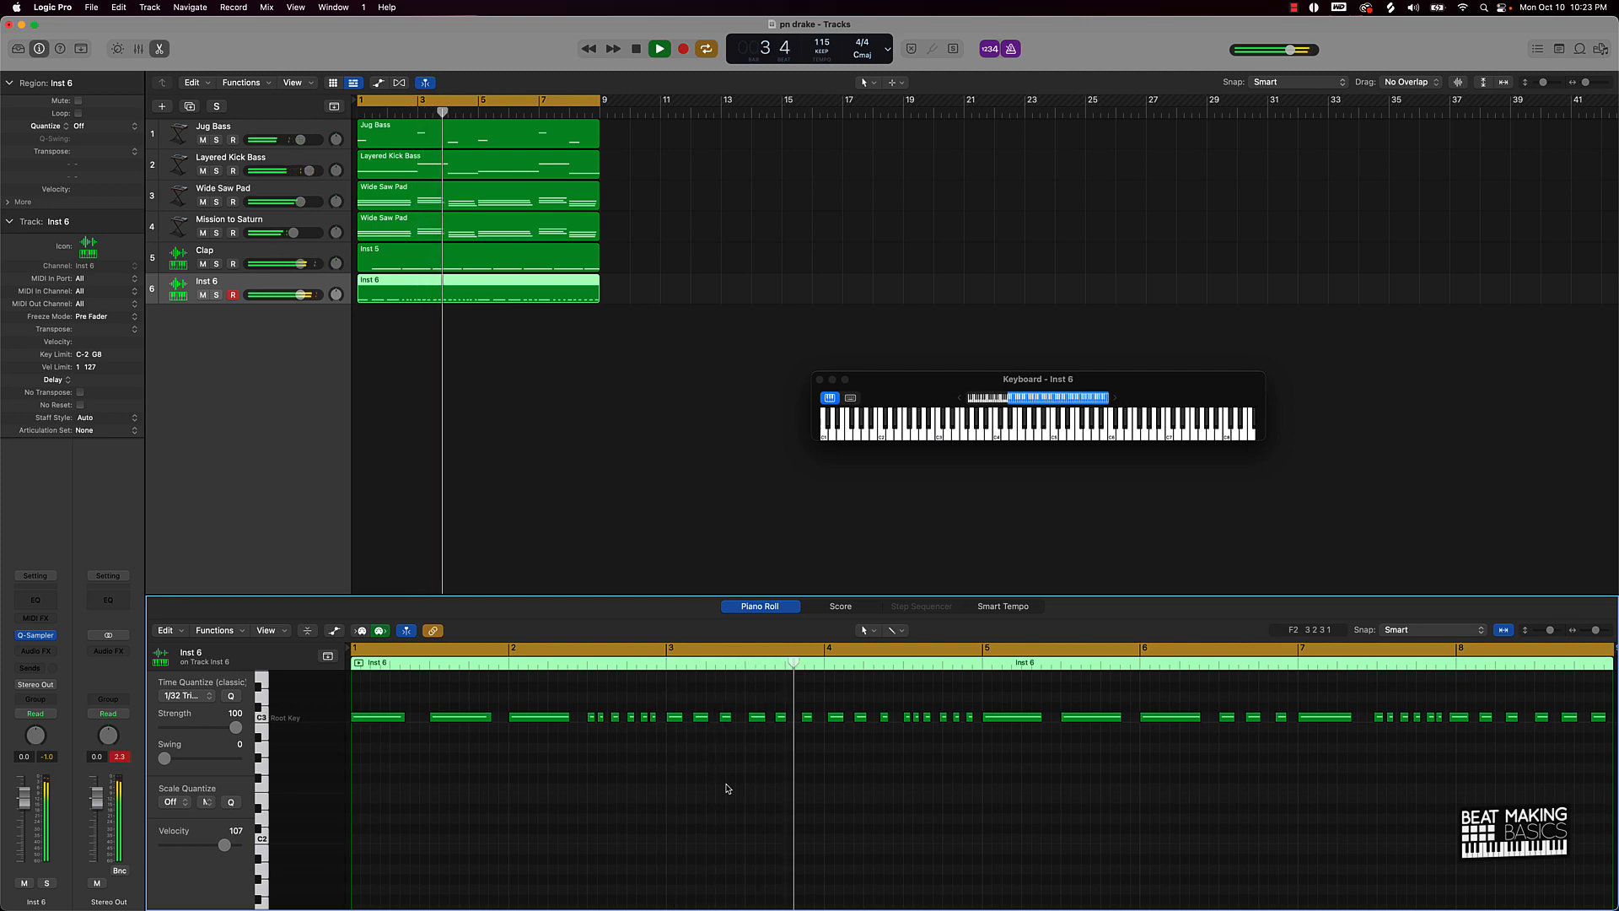
{"action": "key", "text": "space"}
Step: Quantize the six-note roll after bar 2 to 1/8 triplets and audition it from bar 2.5
{"action": "key", "text": "super+a"}
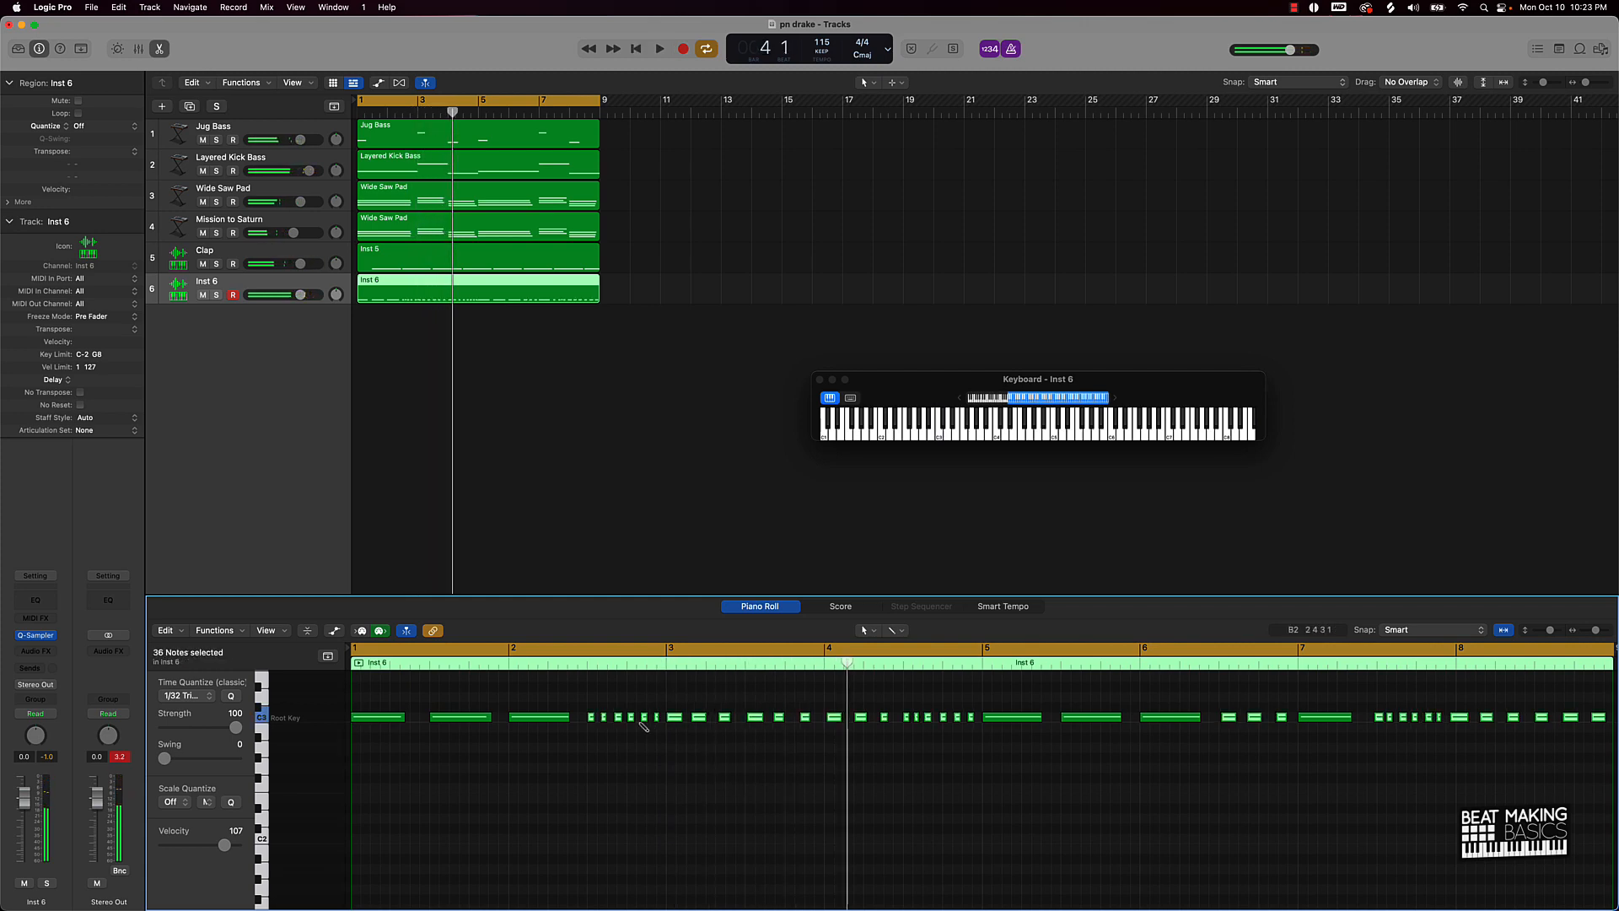
{"action": "left_click", "coordinate": [595, 711]}
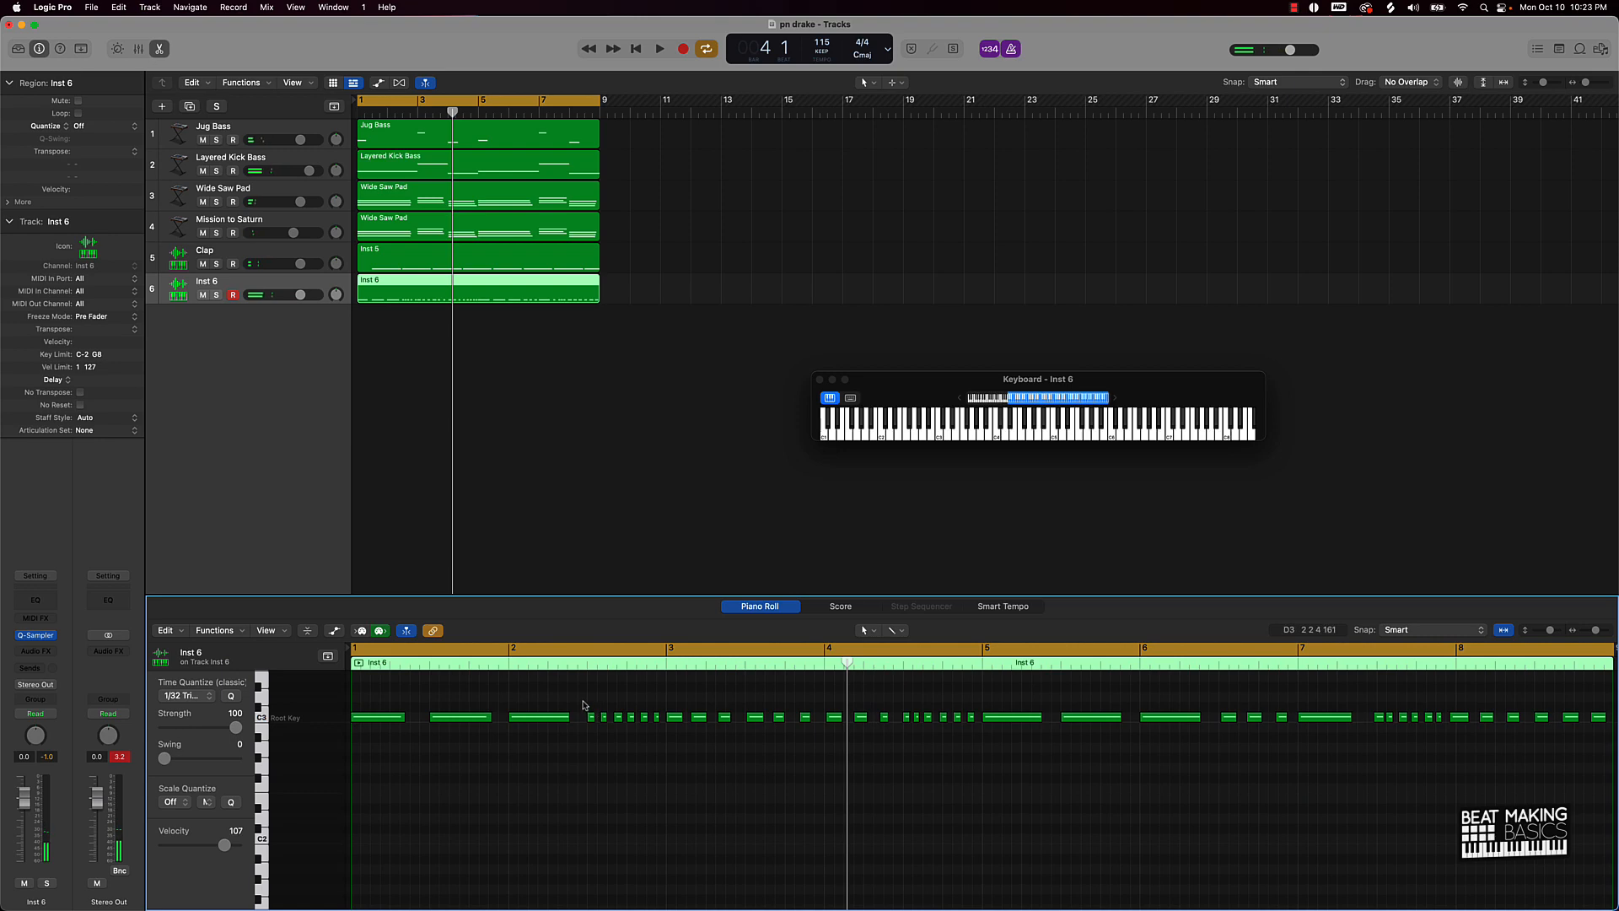
{"action": "left_click_drag", "start_coordinate": [582, 705], "coordinate": [661, 739]}
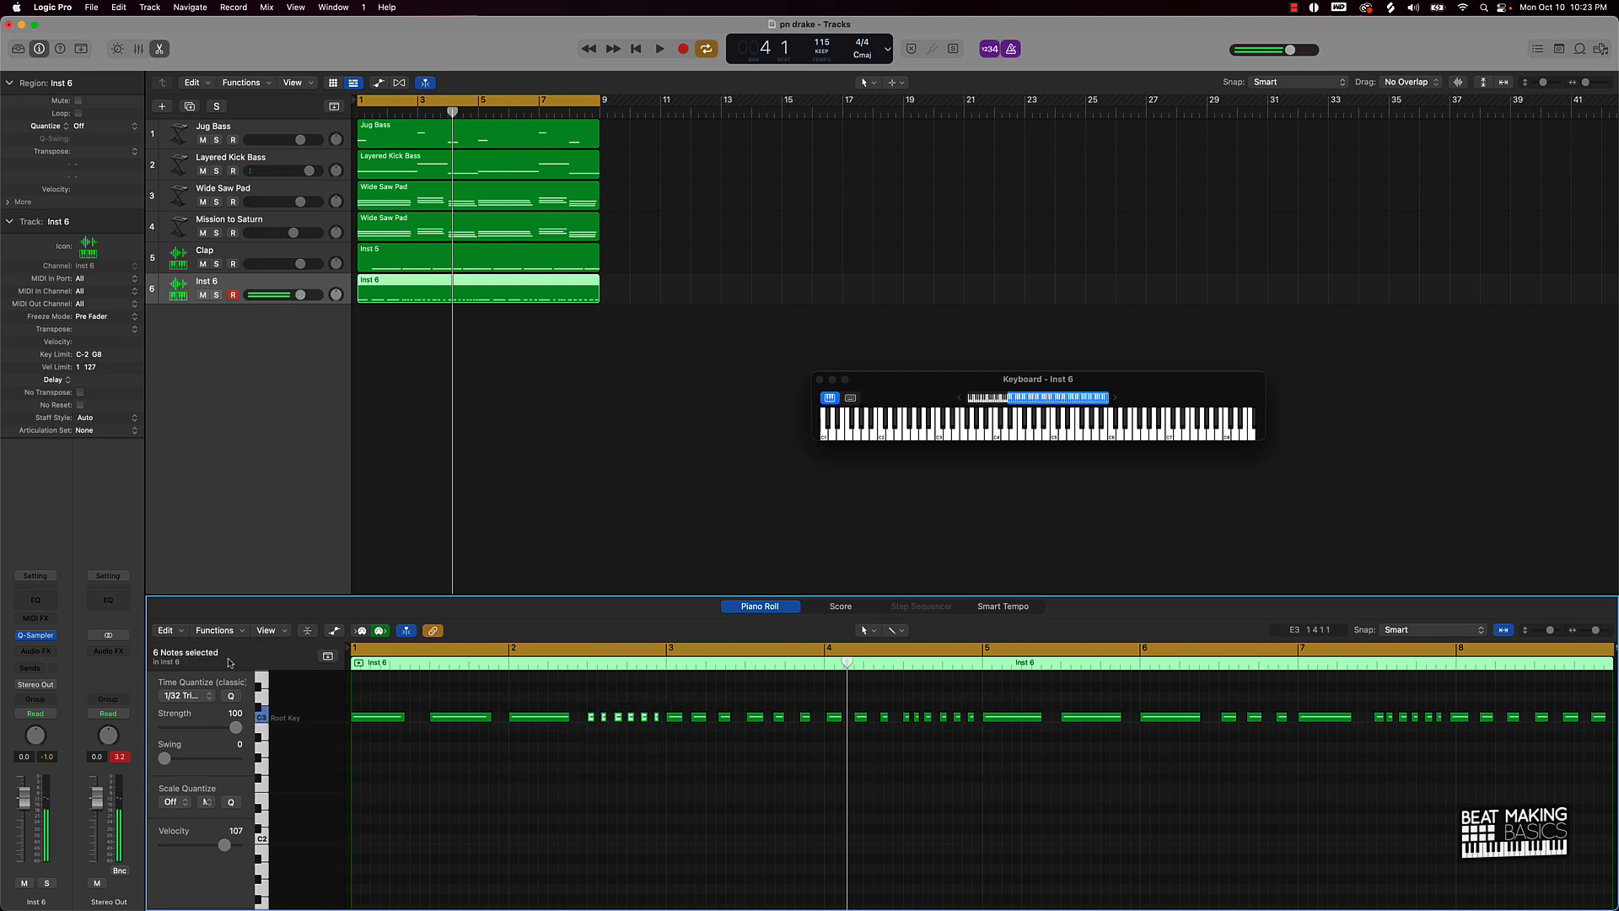
{"action": "left_click", "coordinate": [194, 703]}
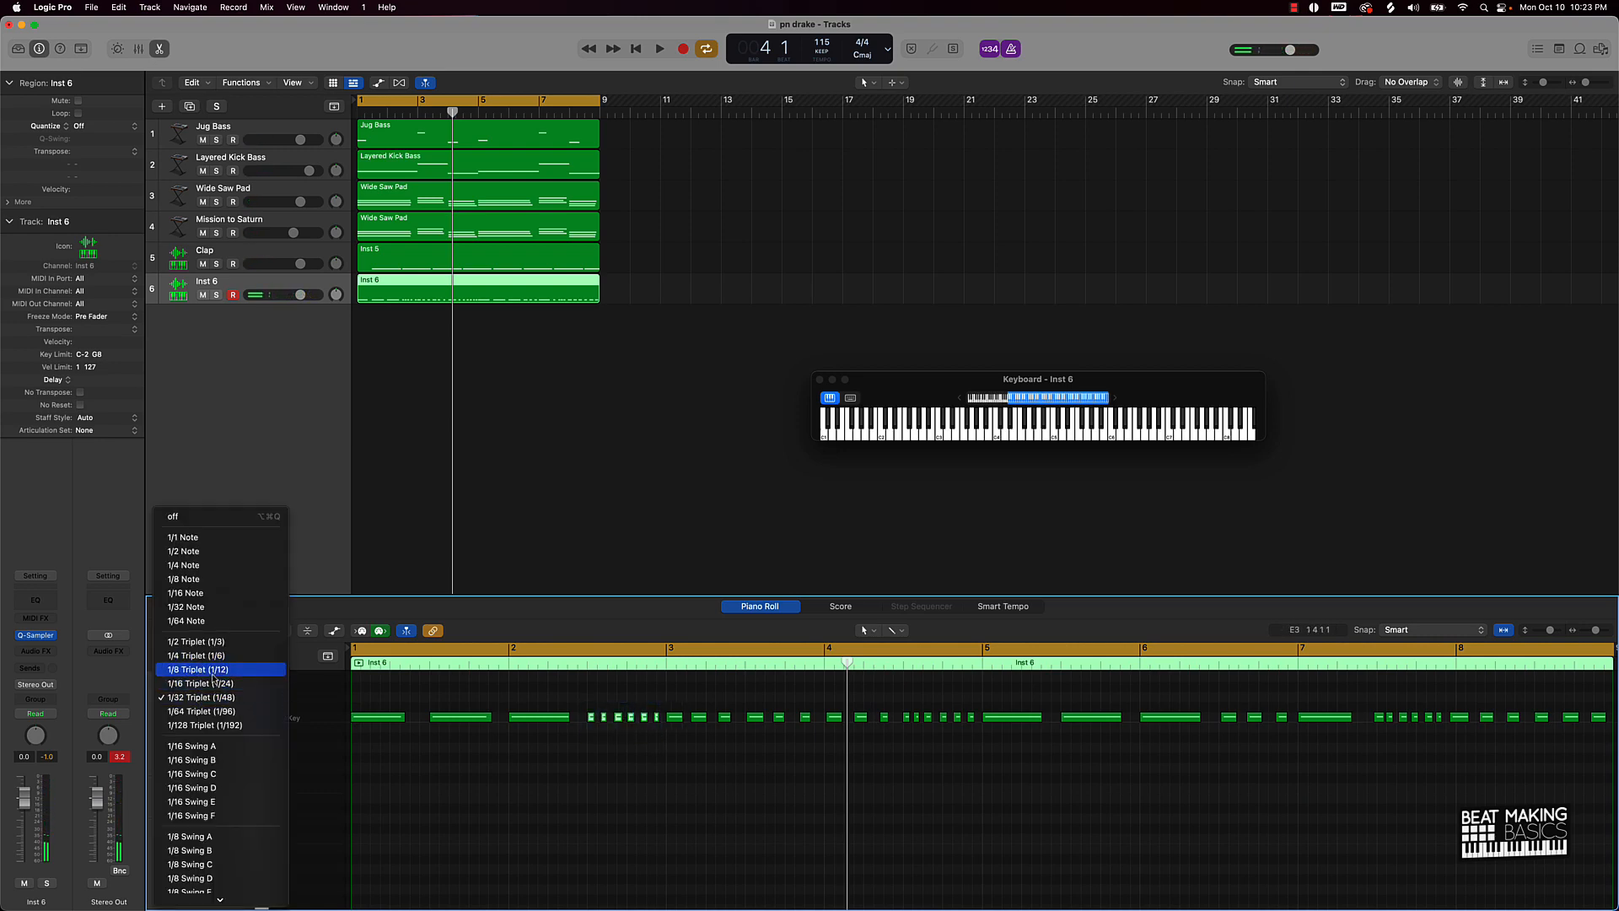
{"action": "left_click", "coordinate": [212, 672]}
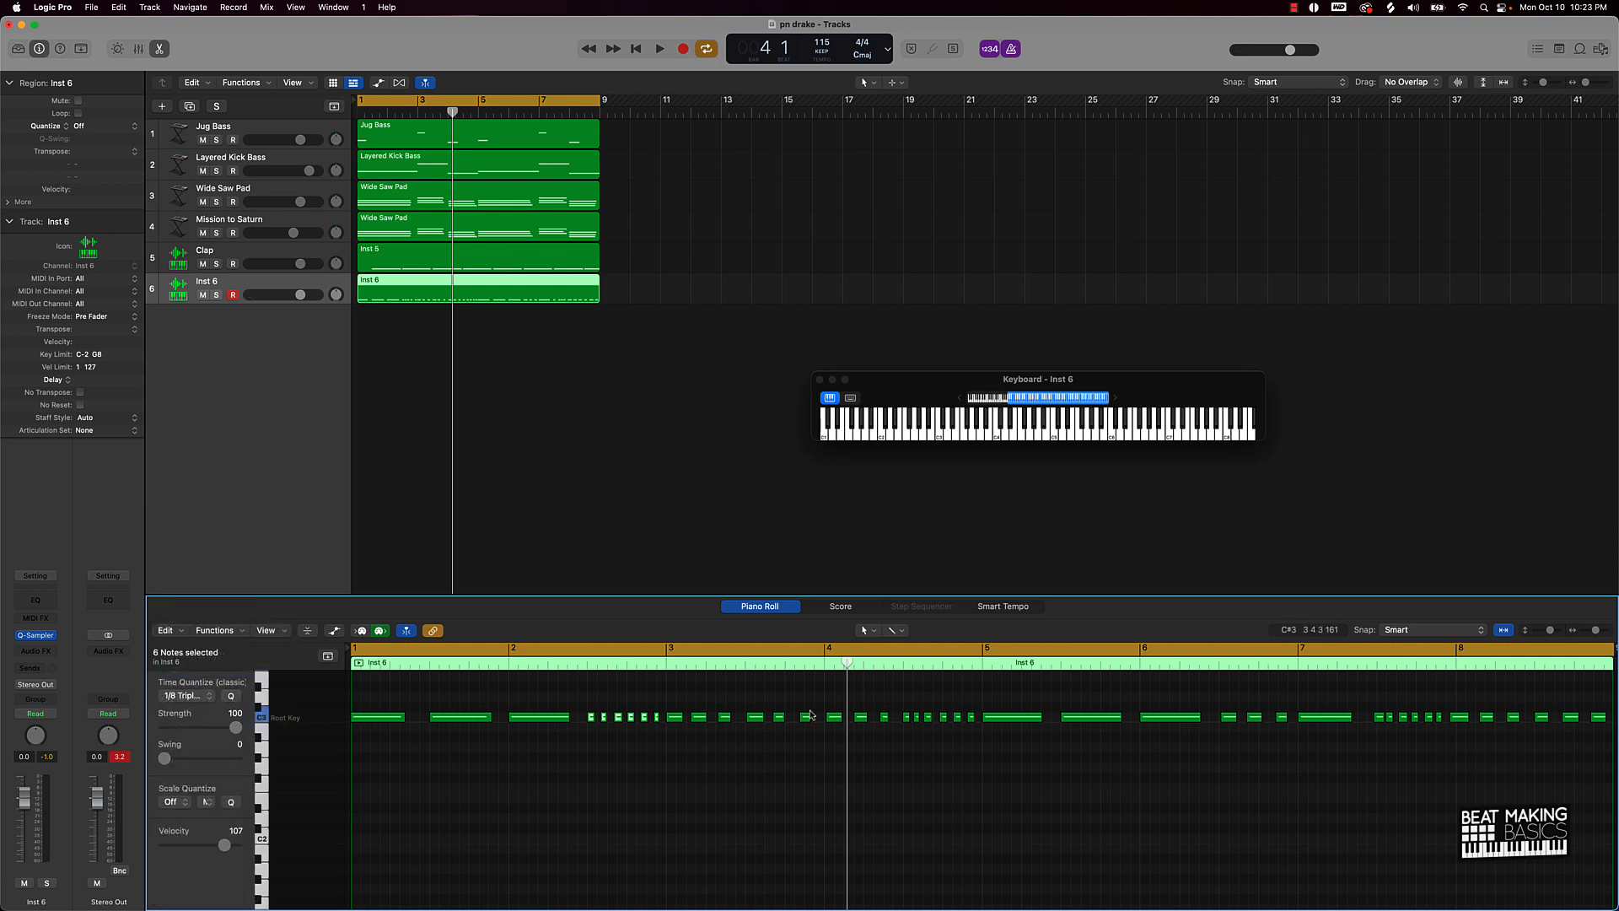
{"action": "left_click_drag", "start_coordinate": [588, 697], "coordinate": [982, 740]}
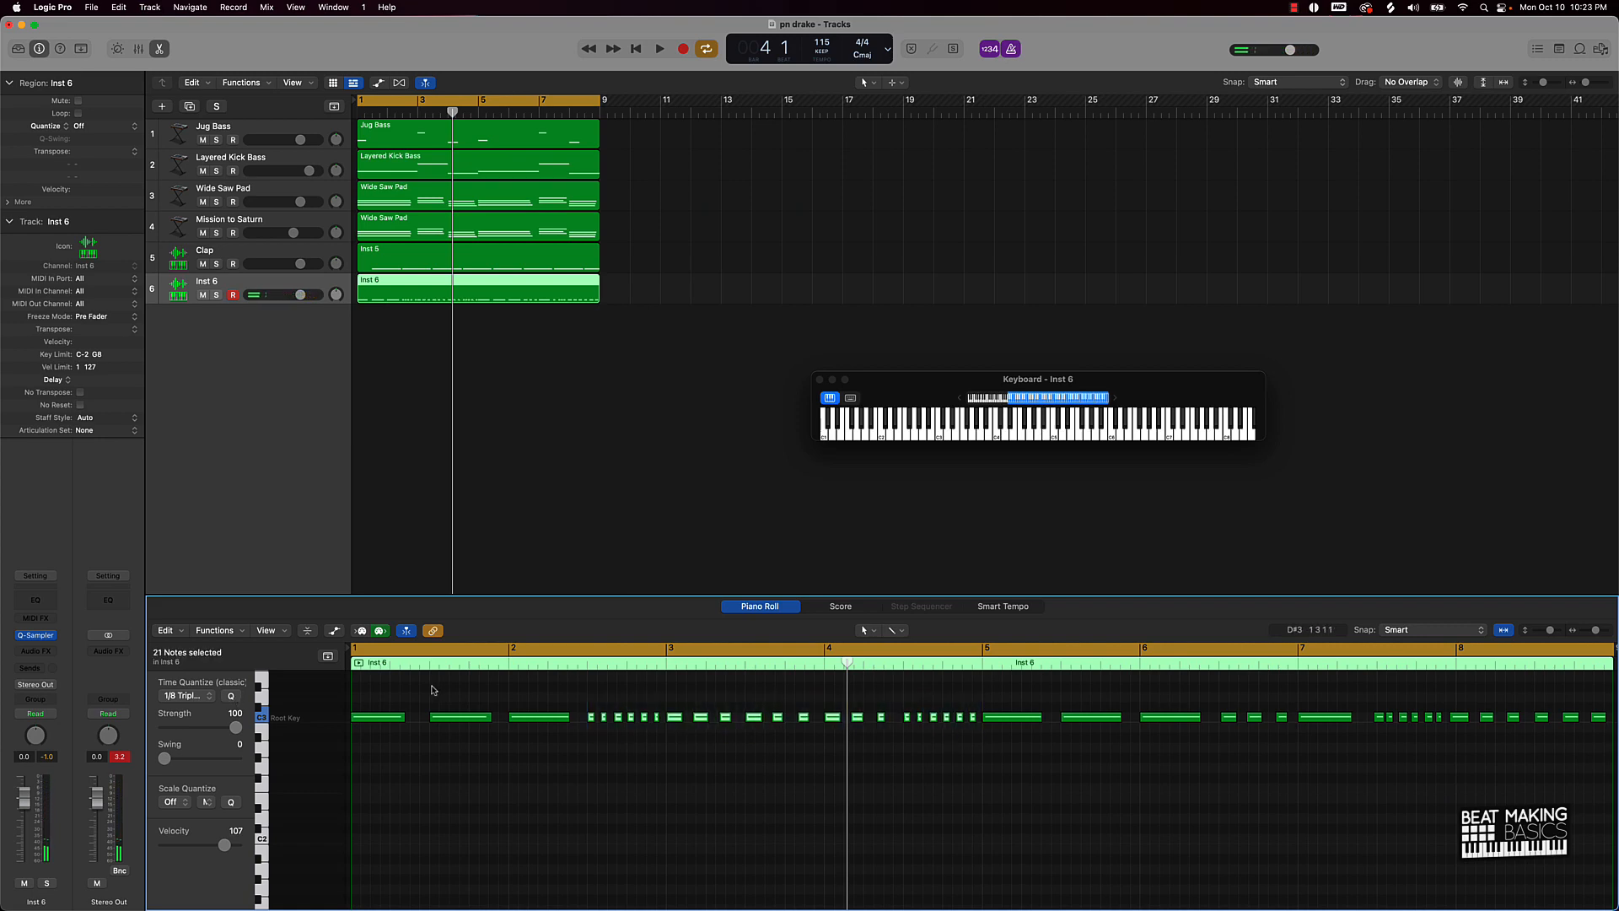
{"action": "left_click", "coordinate": [583, 665]}
{"action": "key", "text": "space"}
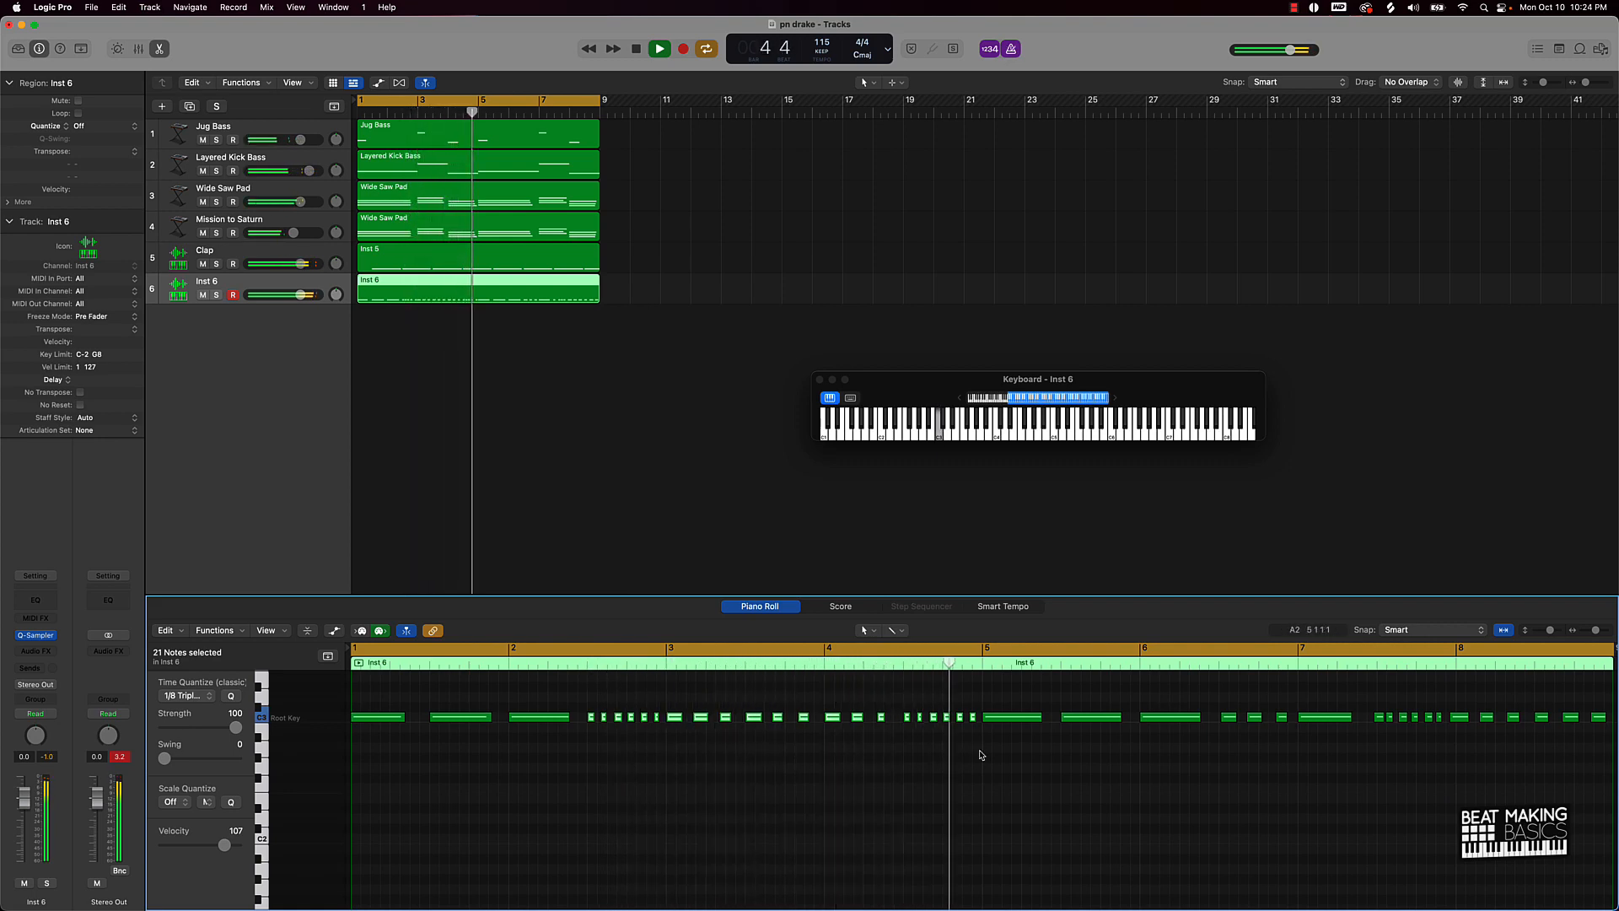
{"action": "key", "text": "space"}
Step: Quantize every hi-hat note to 1/8 Triplet and play the beat from bar 1
{"action": "key", "text": "super+a"}
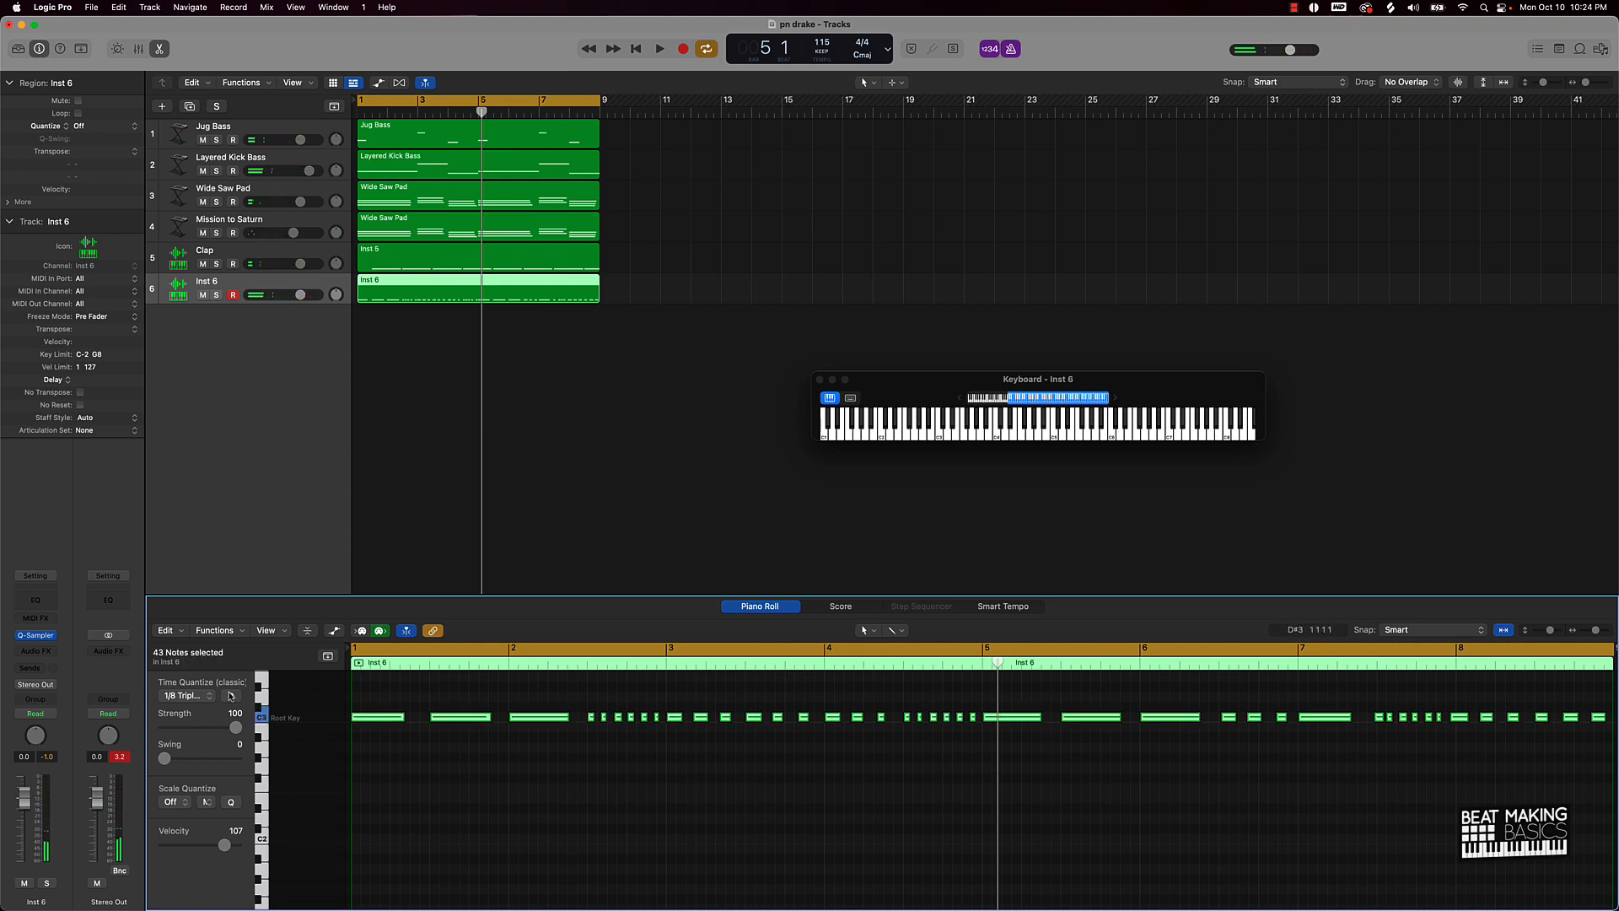
{"action": "left_click", "coordinate": [186, 695]}
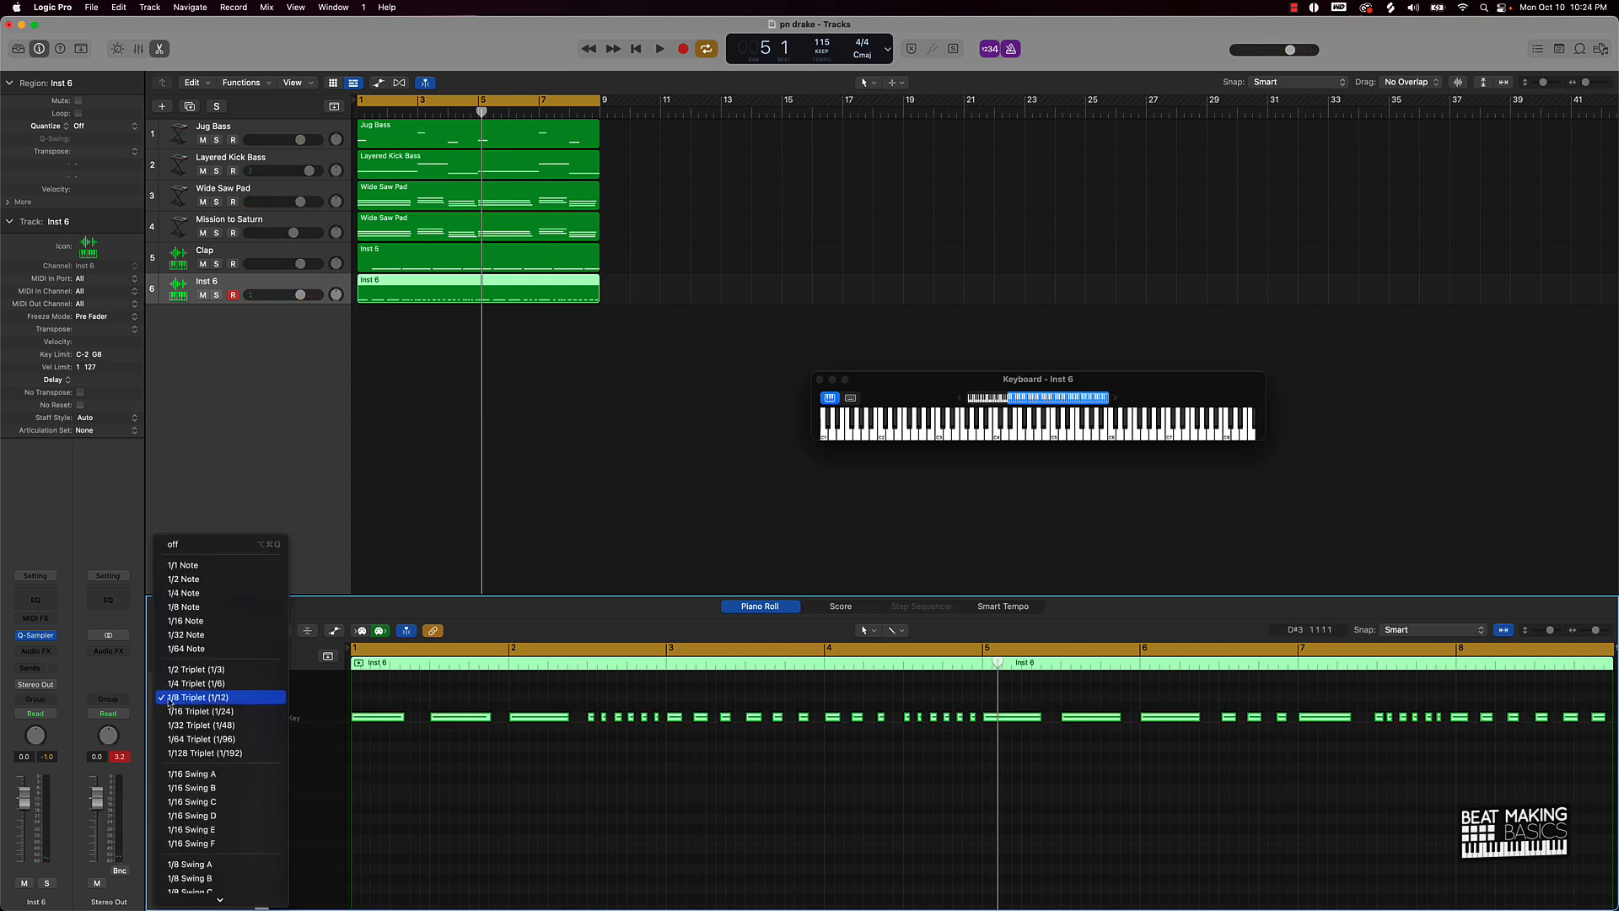
{"action": "left_click", "coordinate": [250, 702]}
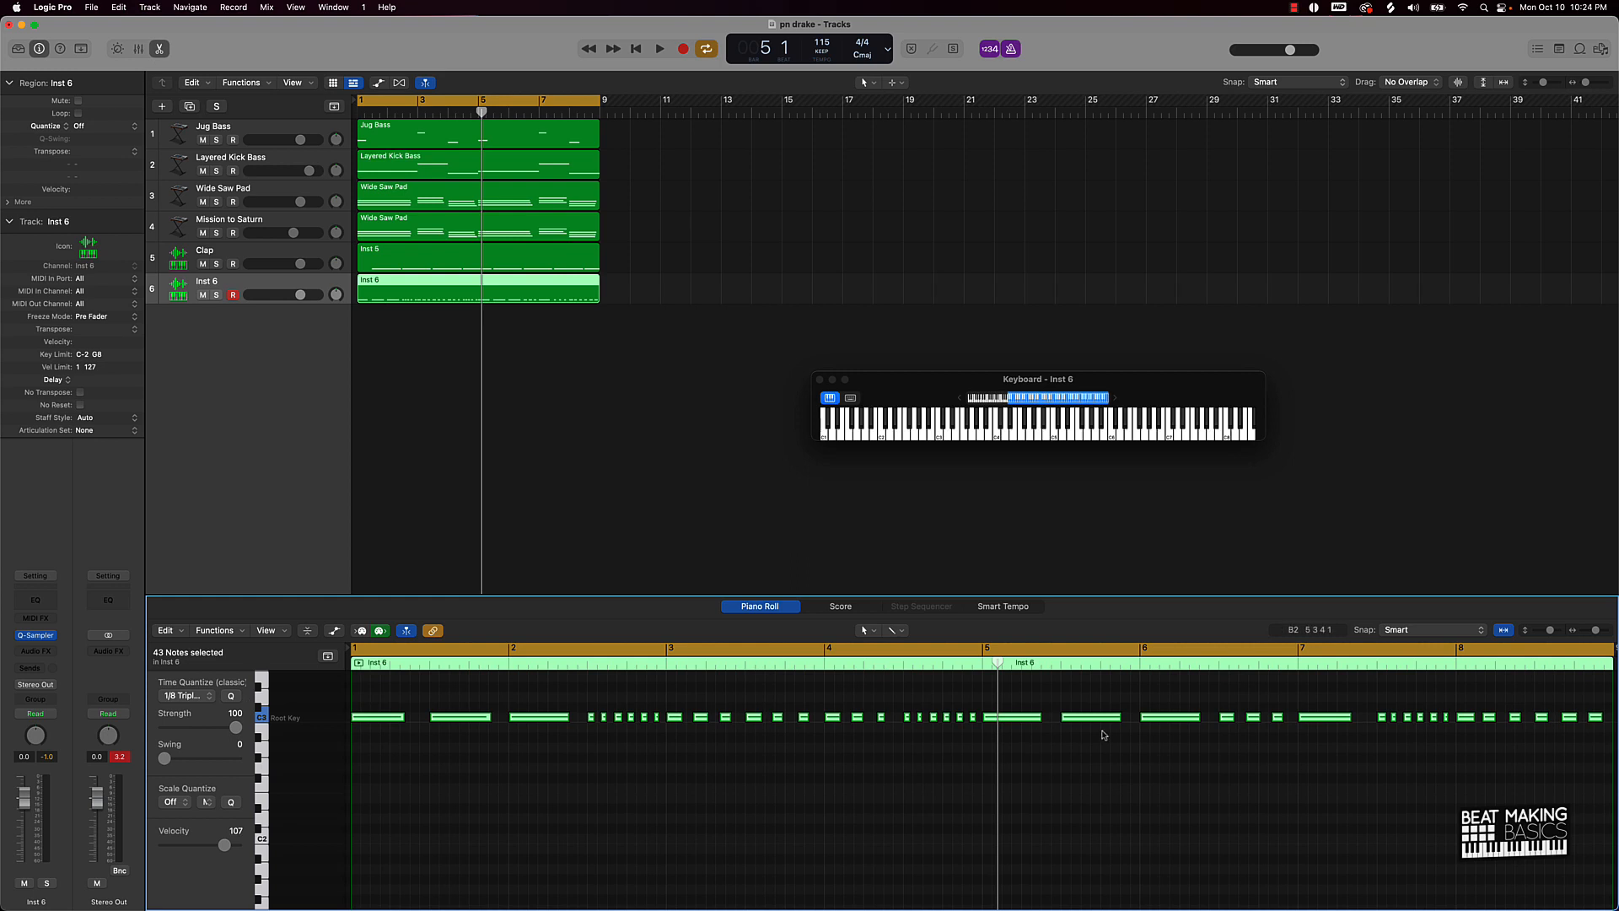
{"action": "left_click", "coordinate": [1131, 733]}
{"action": "key", "text": "space"}
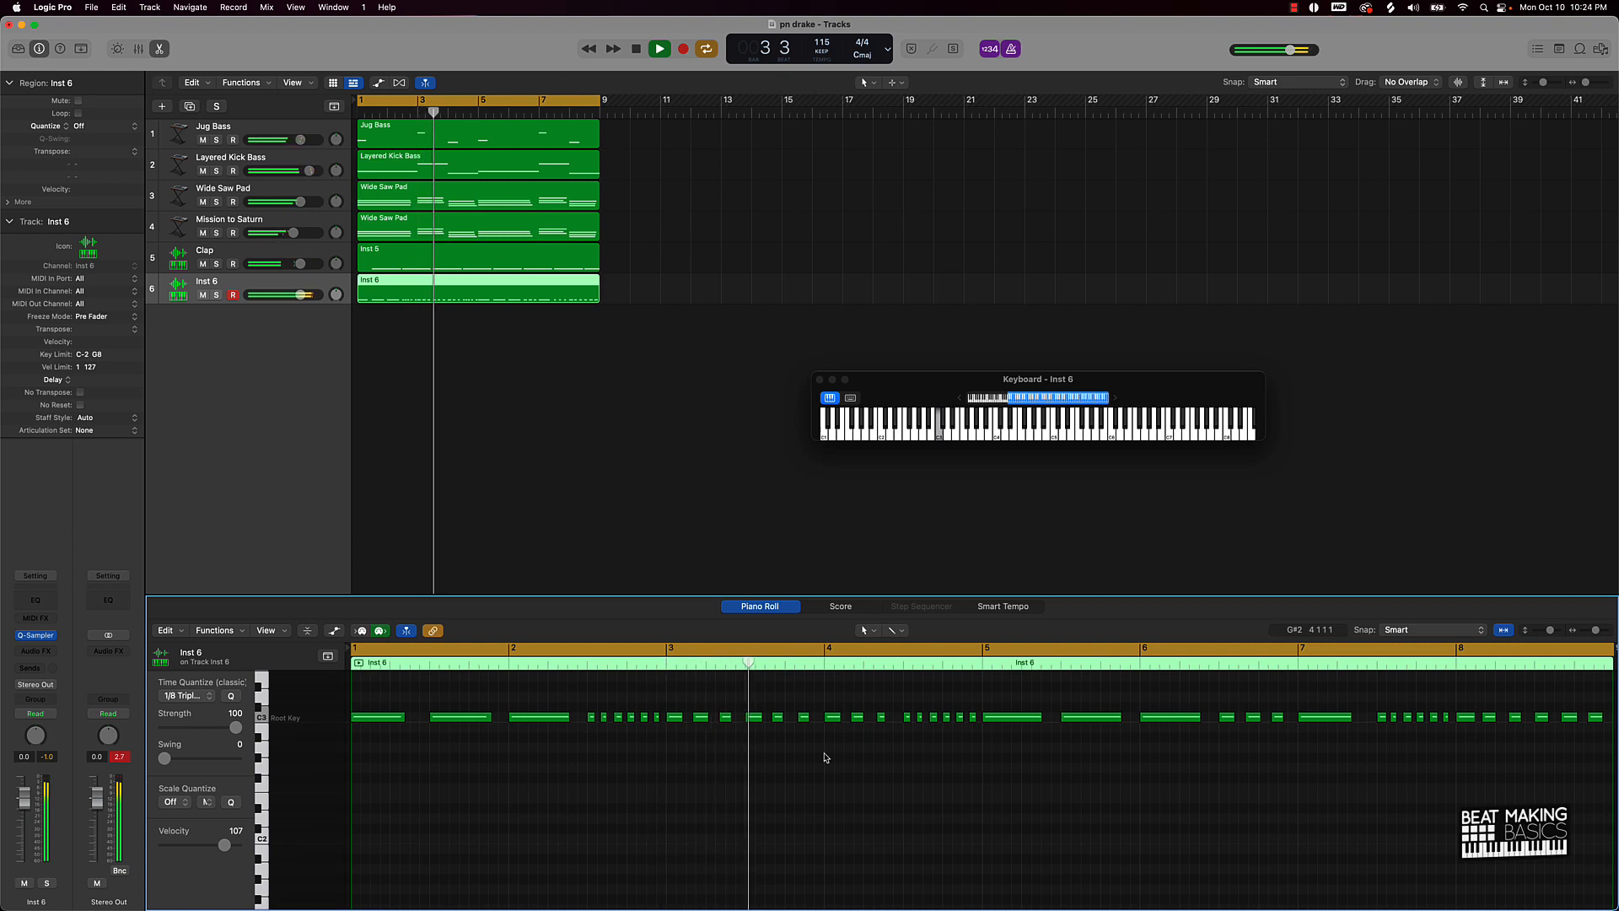
{"action": "left_click", "coordinate": [690, 477]}
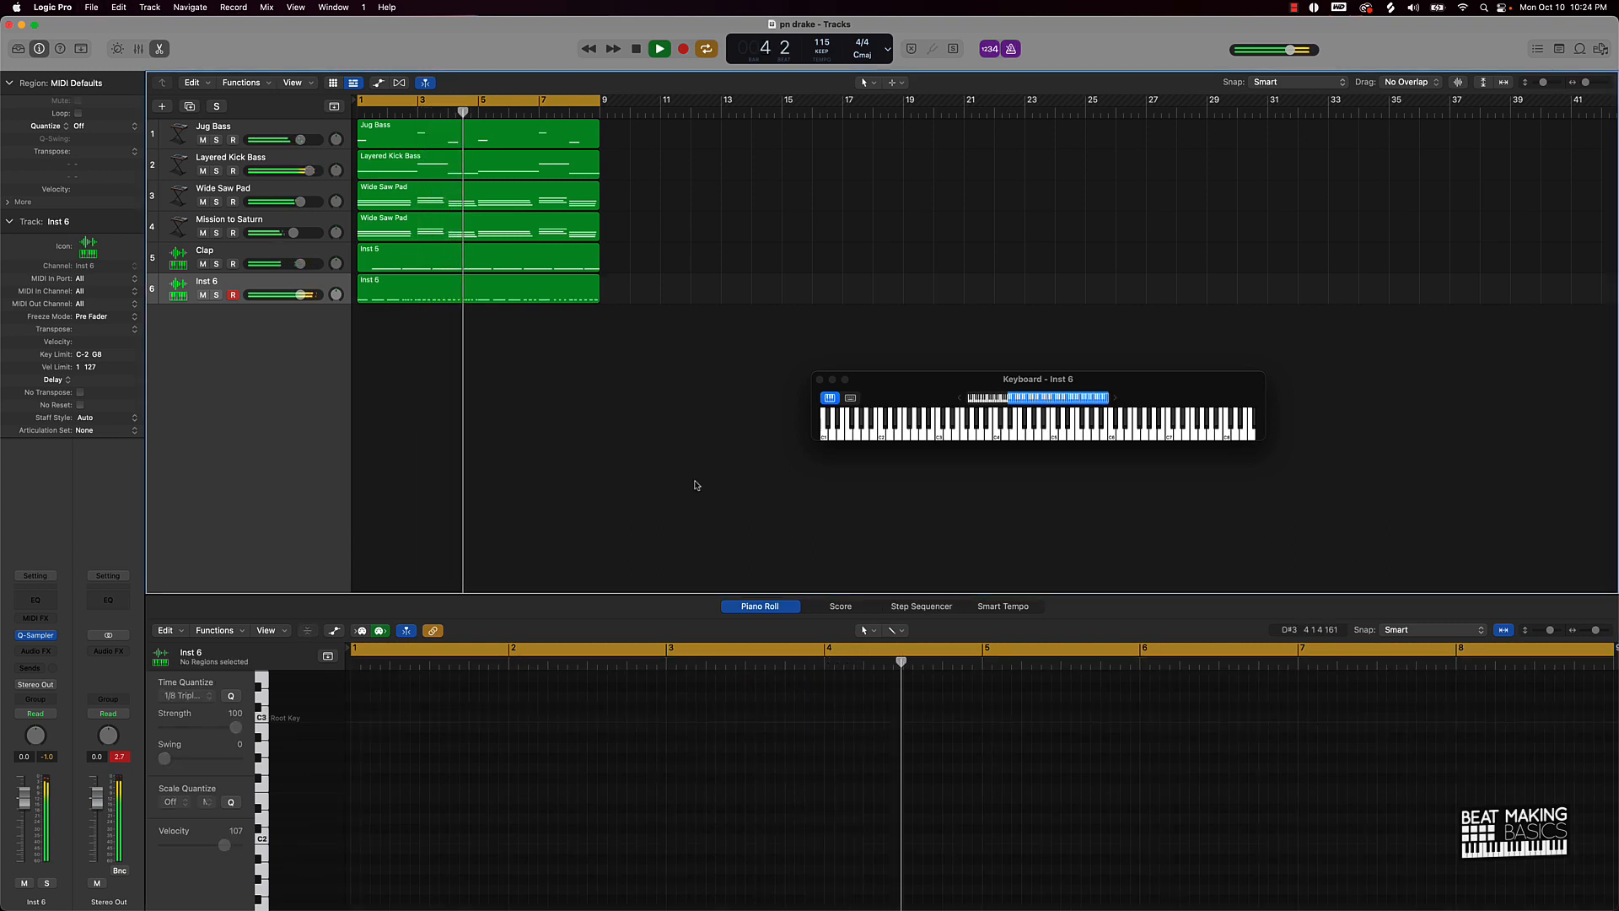
{"action": "left_click", "coordinate": [493, 293]}
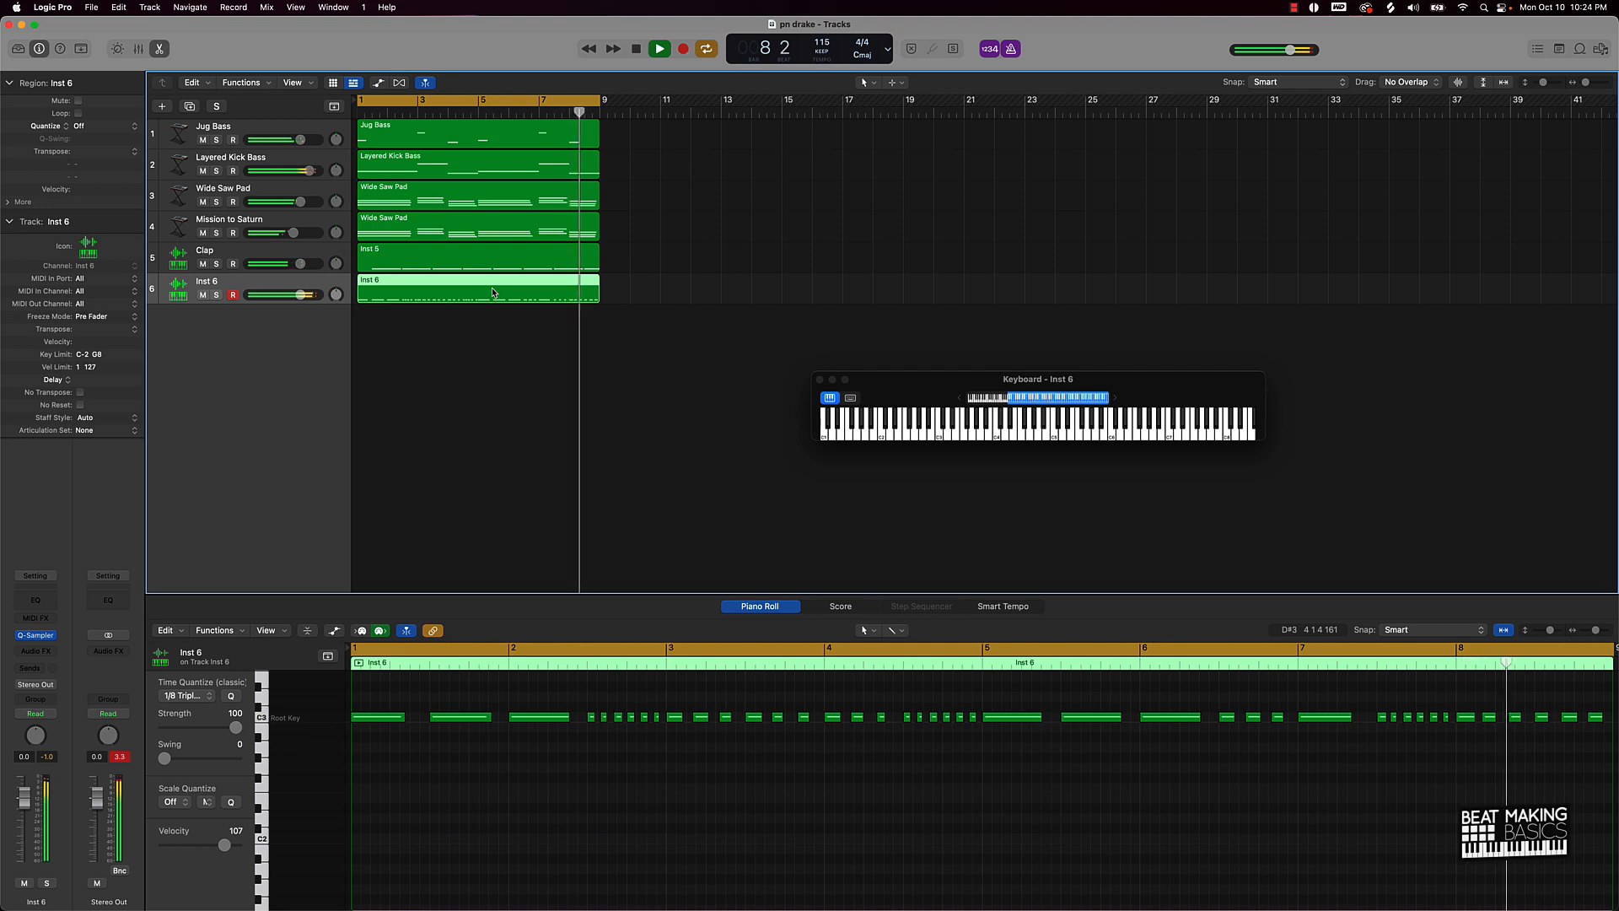
{"action": "key", "text": "space"}
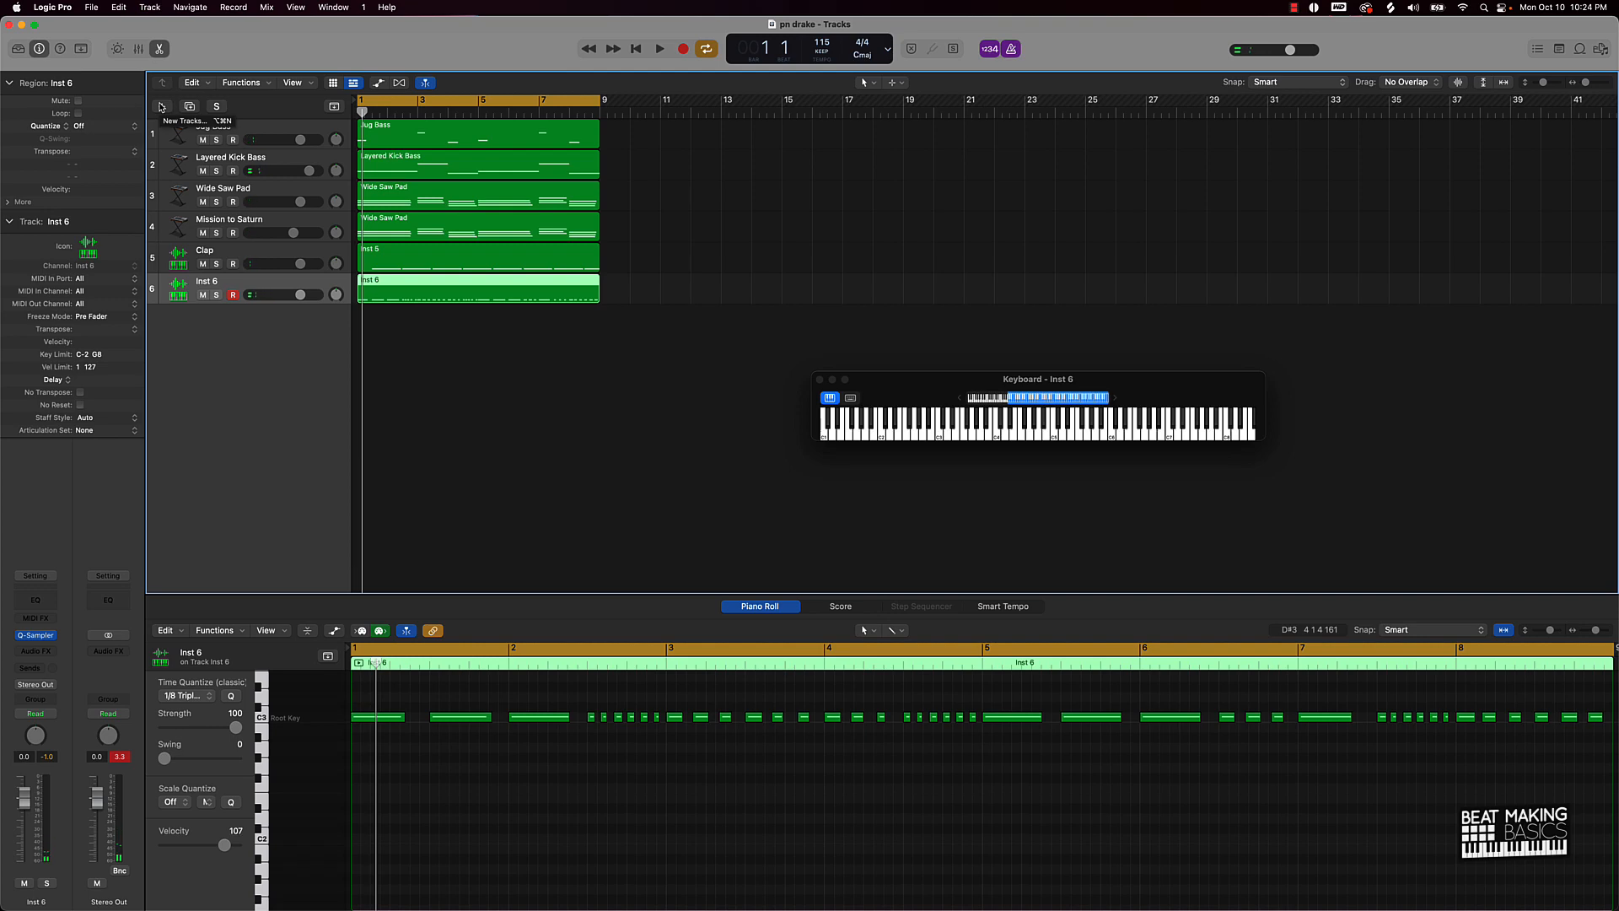
Step: Add a Quick Sampler instrument track loaded with the Bricks Kick 1 preset, then close the plug-in
{"action": "left_click", "coordinate": [161, 107]}
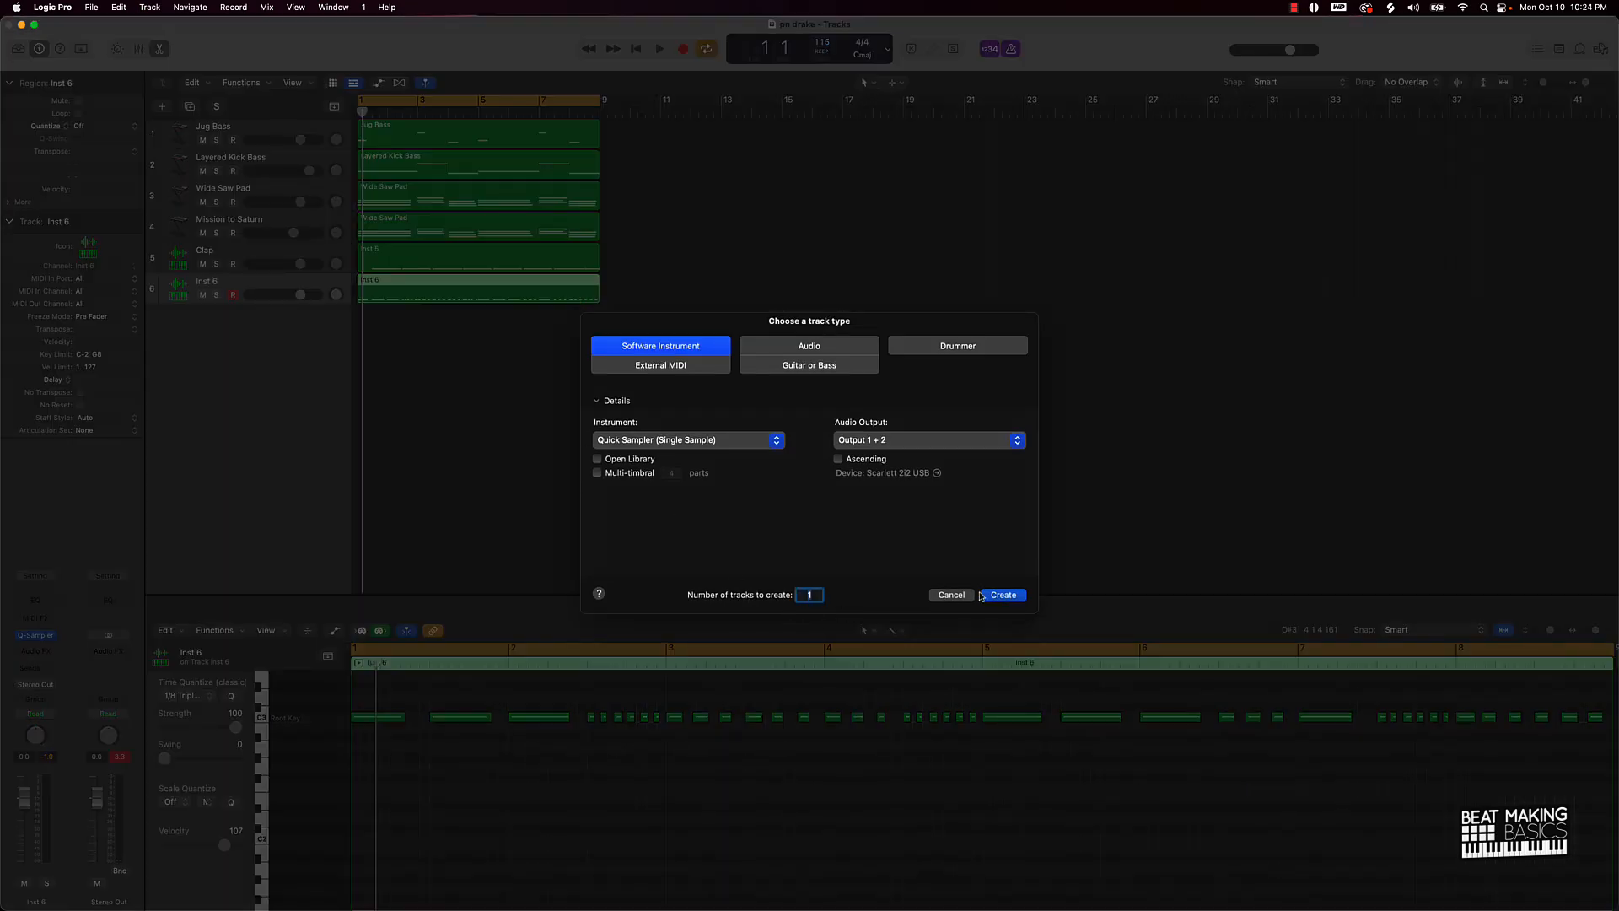
{"action": "left_click", "coordinate": [983, 595]}
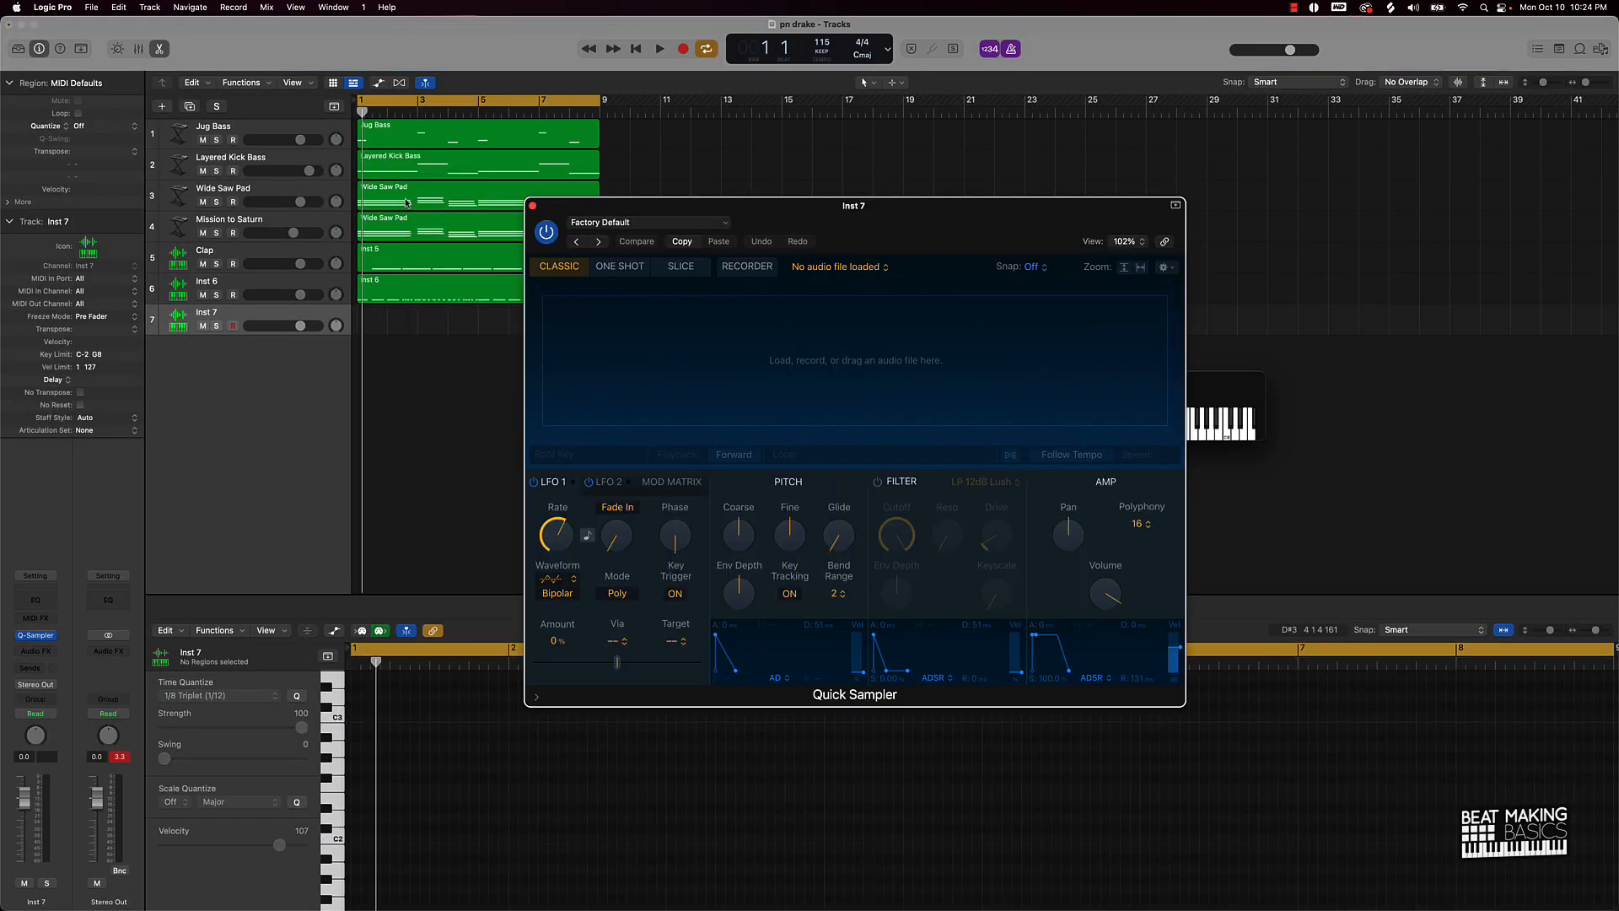
{"action": "left_click_drag", "start_coordinate": [901, 242], "coordinate": [789, 391]}
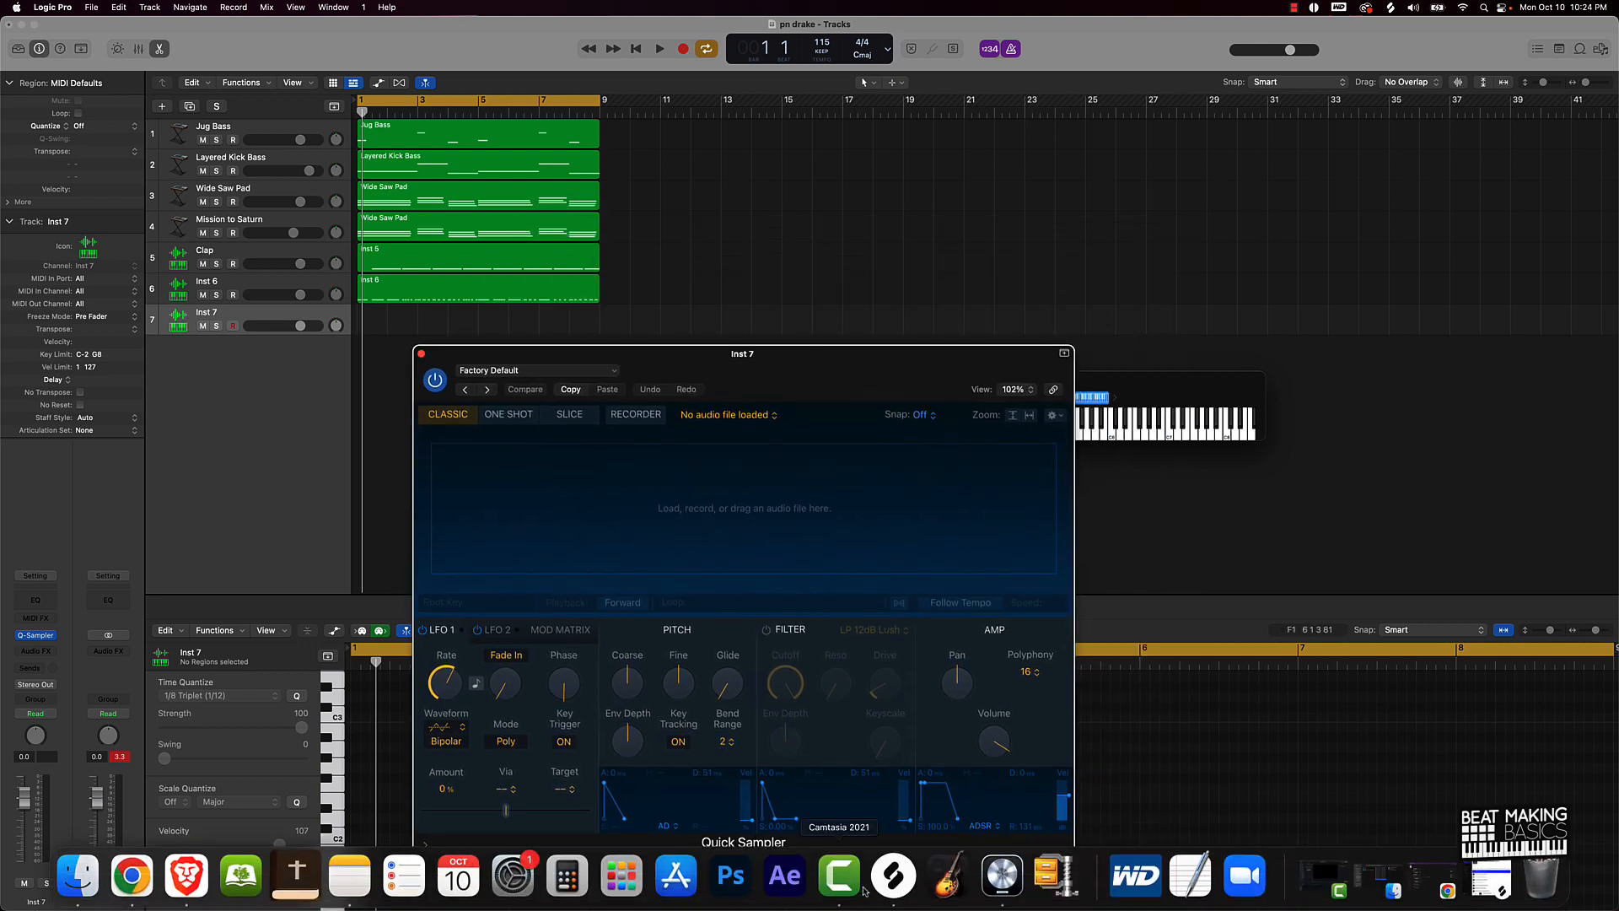
{"action": "left_click", "coordinate": [533, 373]}
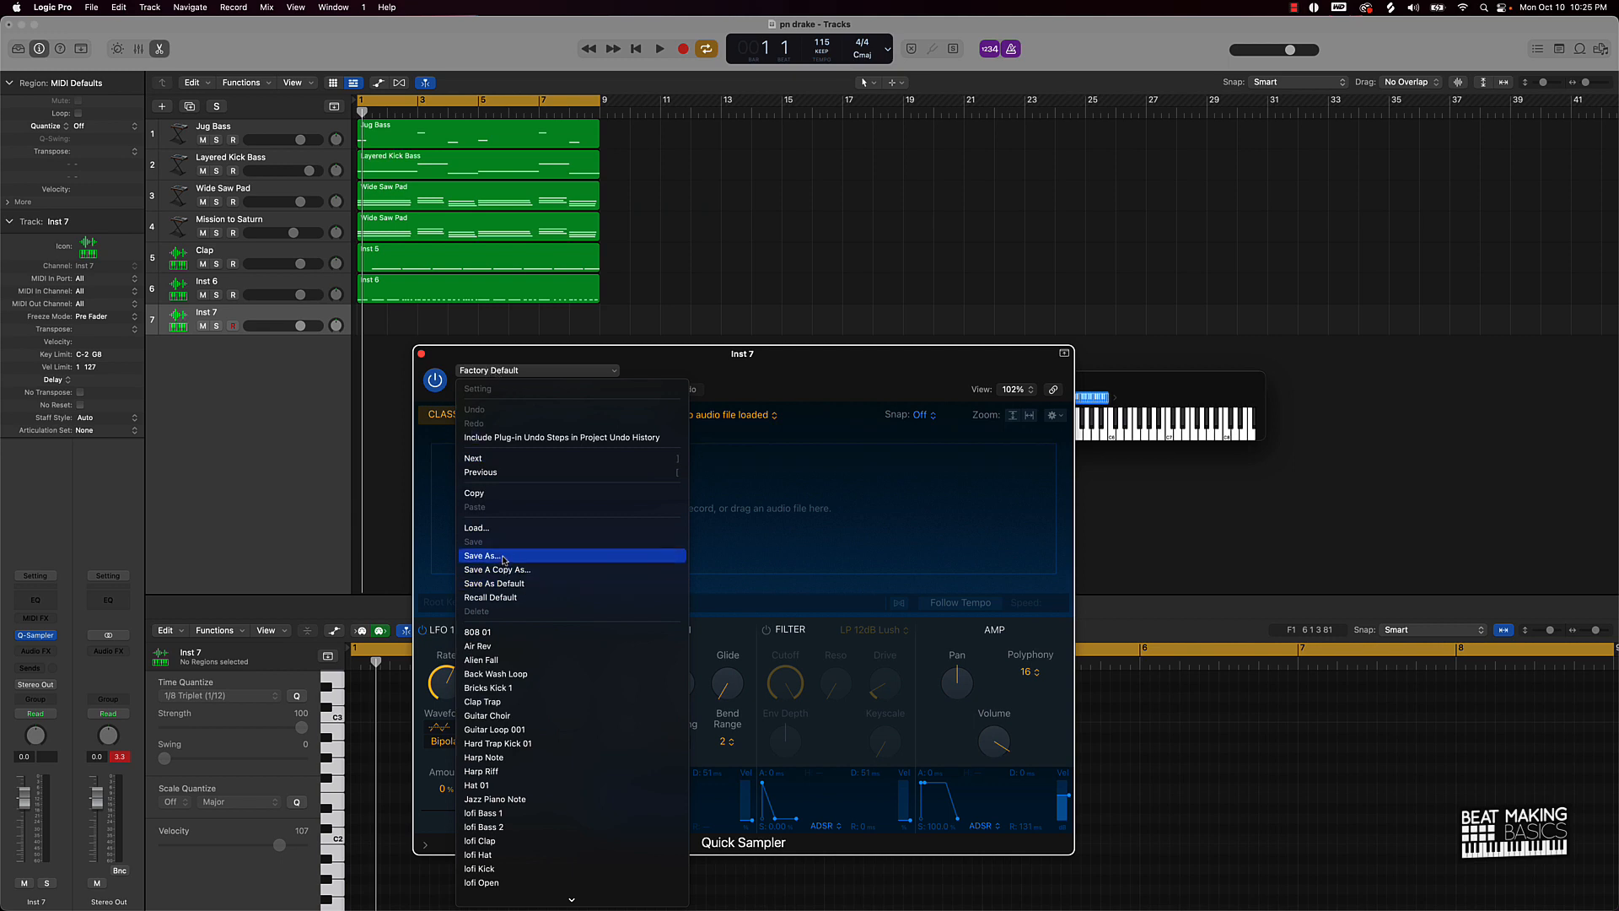
{"action": "scroll", "coordinate": [525, 742], "scroll_direction": "down", "scroll_amount": 5}
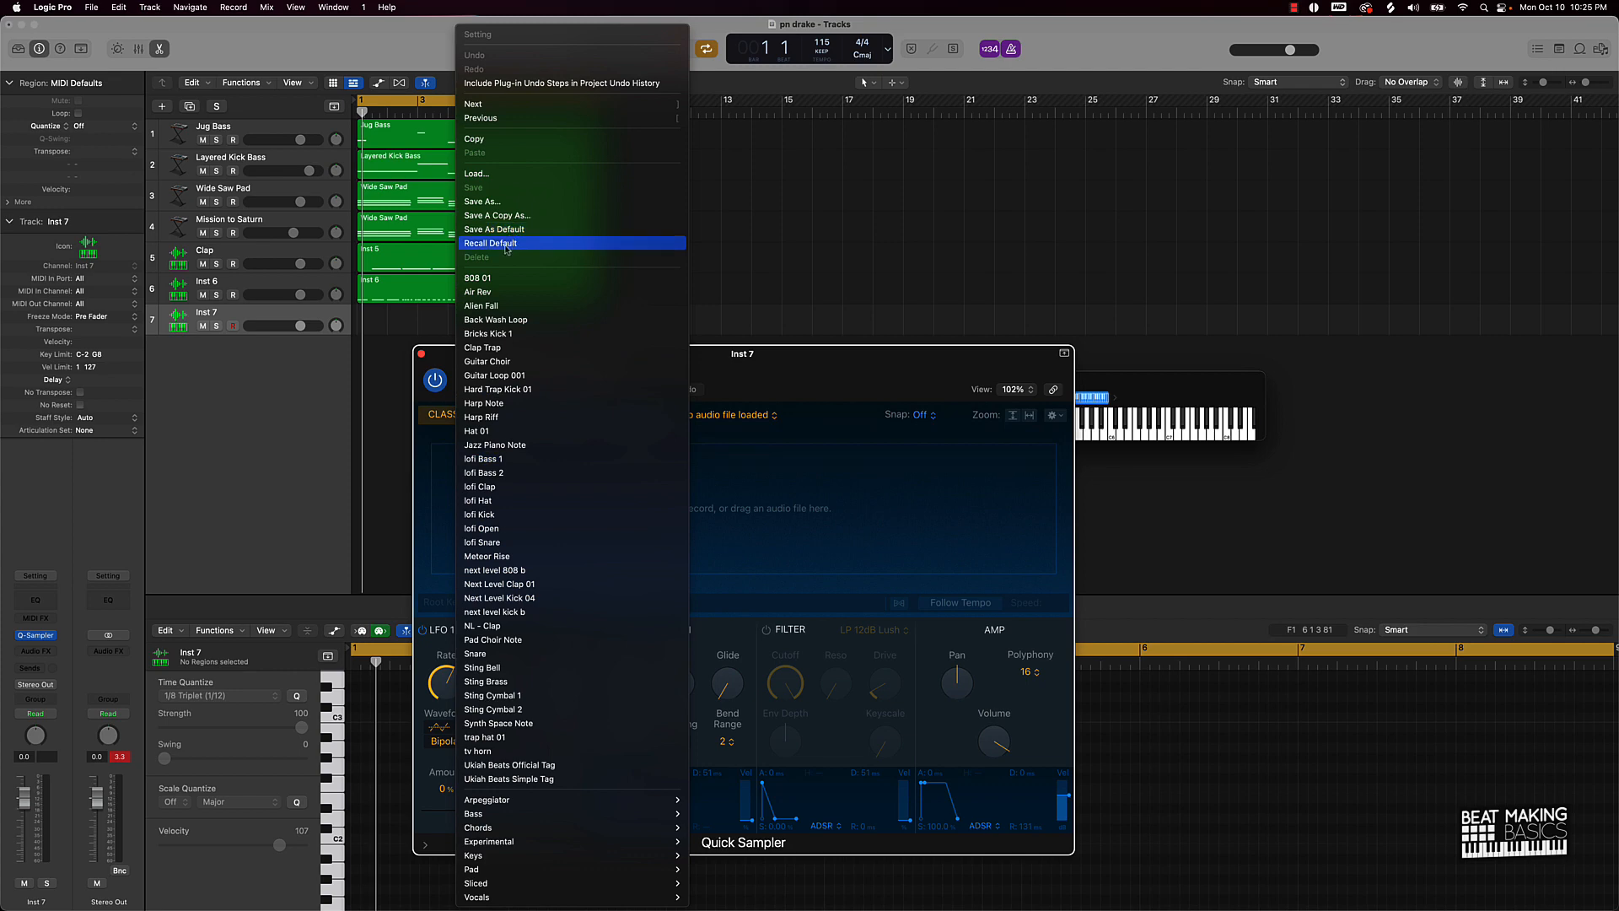
{"action": "left_click", "coordinate": [503, 334]}
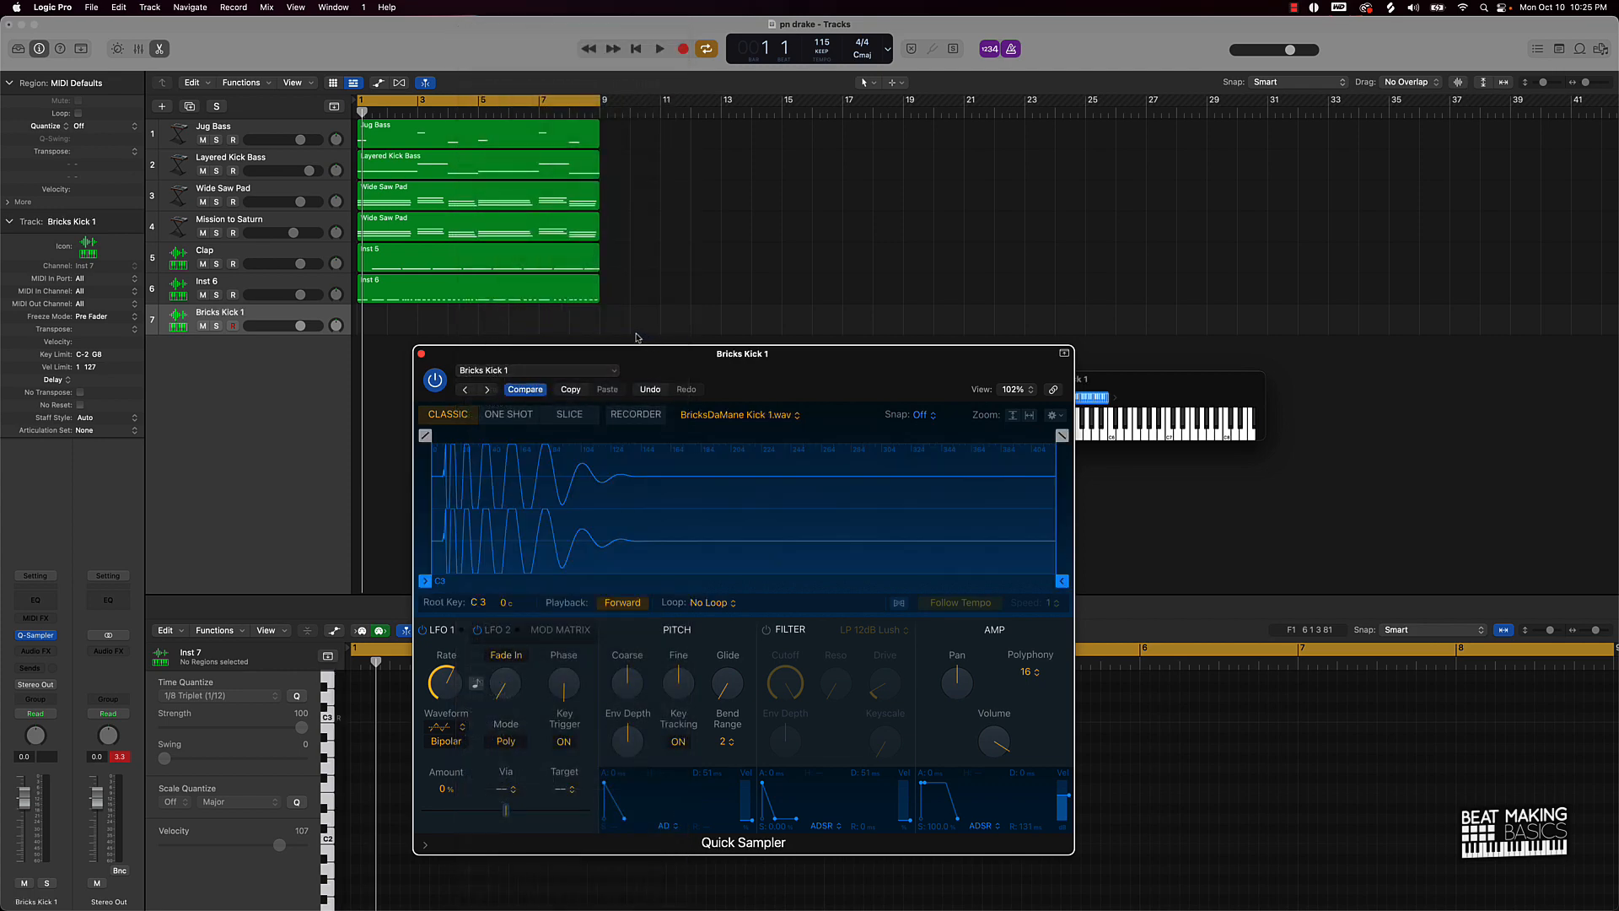
{"action": "left_click", "coordinate": [421, 354]}
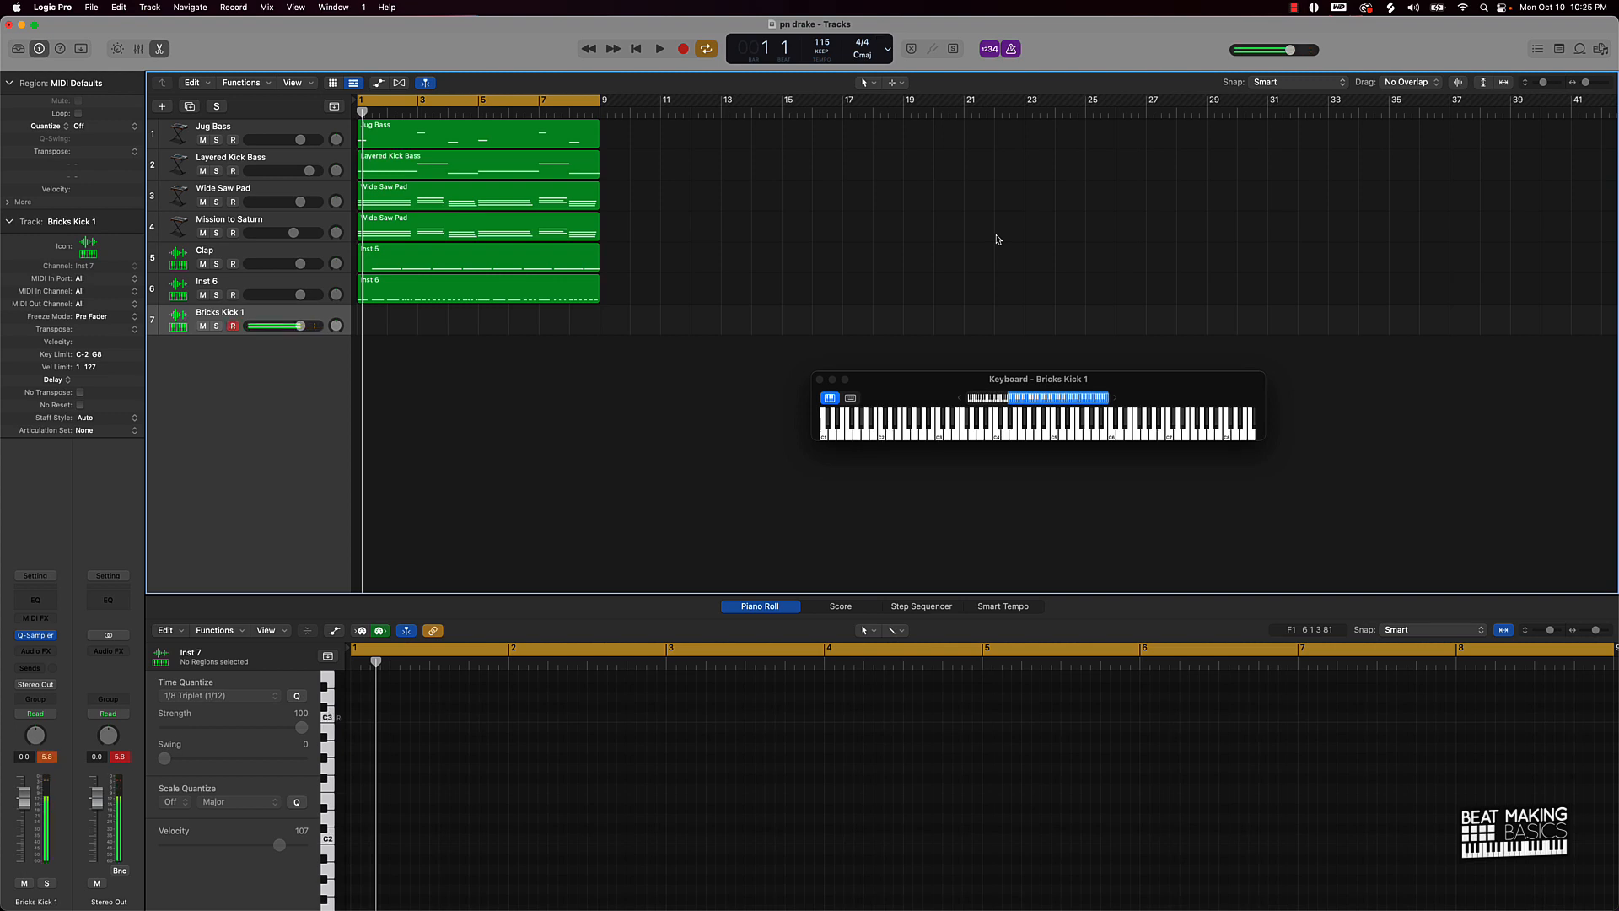
Step: Record a kick pattern across bars 1–9 on the Bricks Kick 1 track
{"action": "key", "text": "r"}
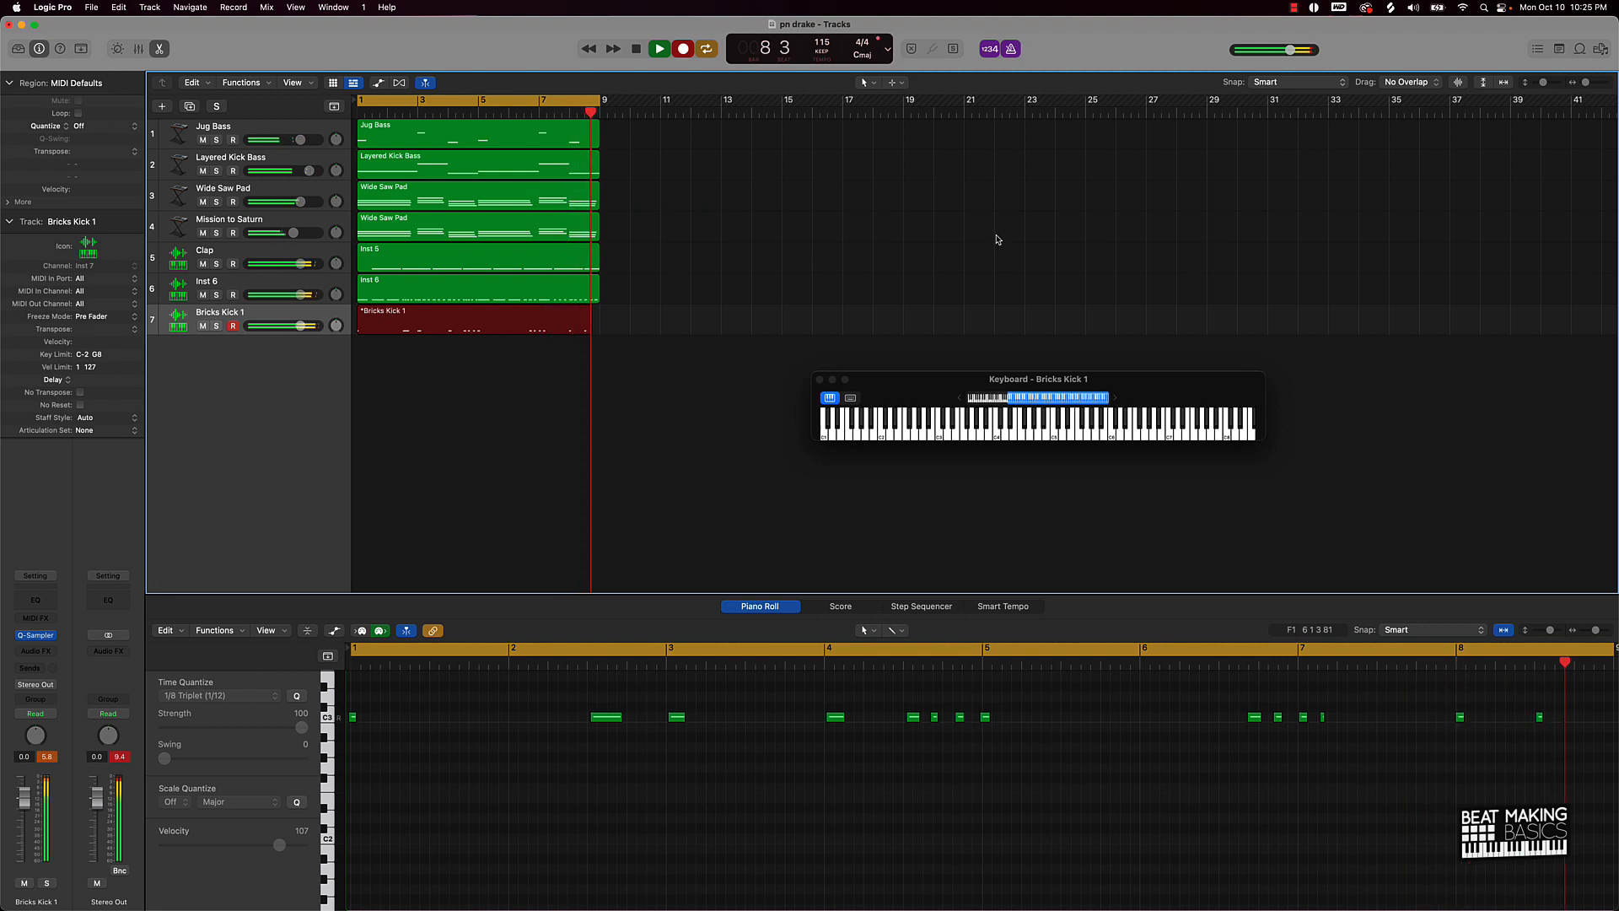
{"action": "key", "text": "space"}
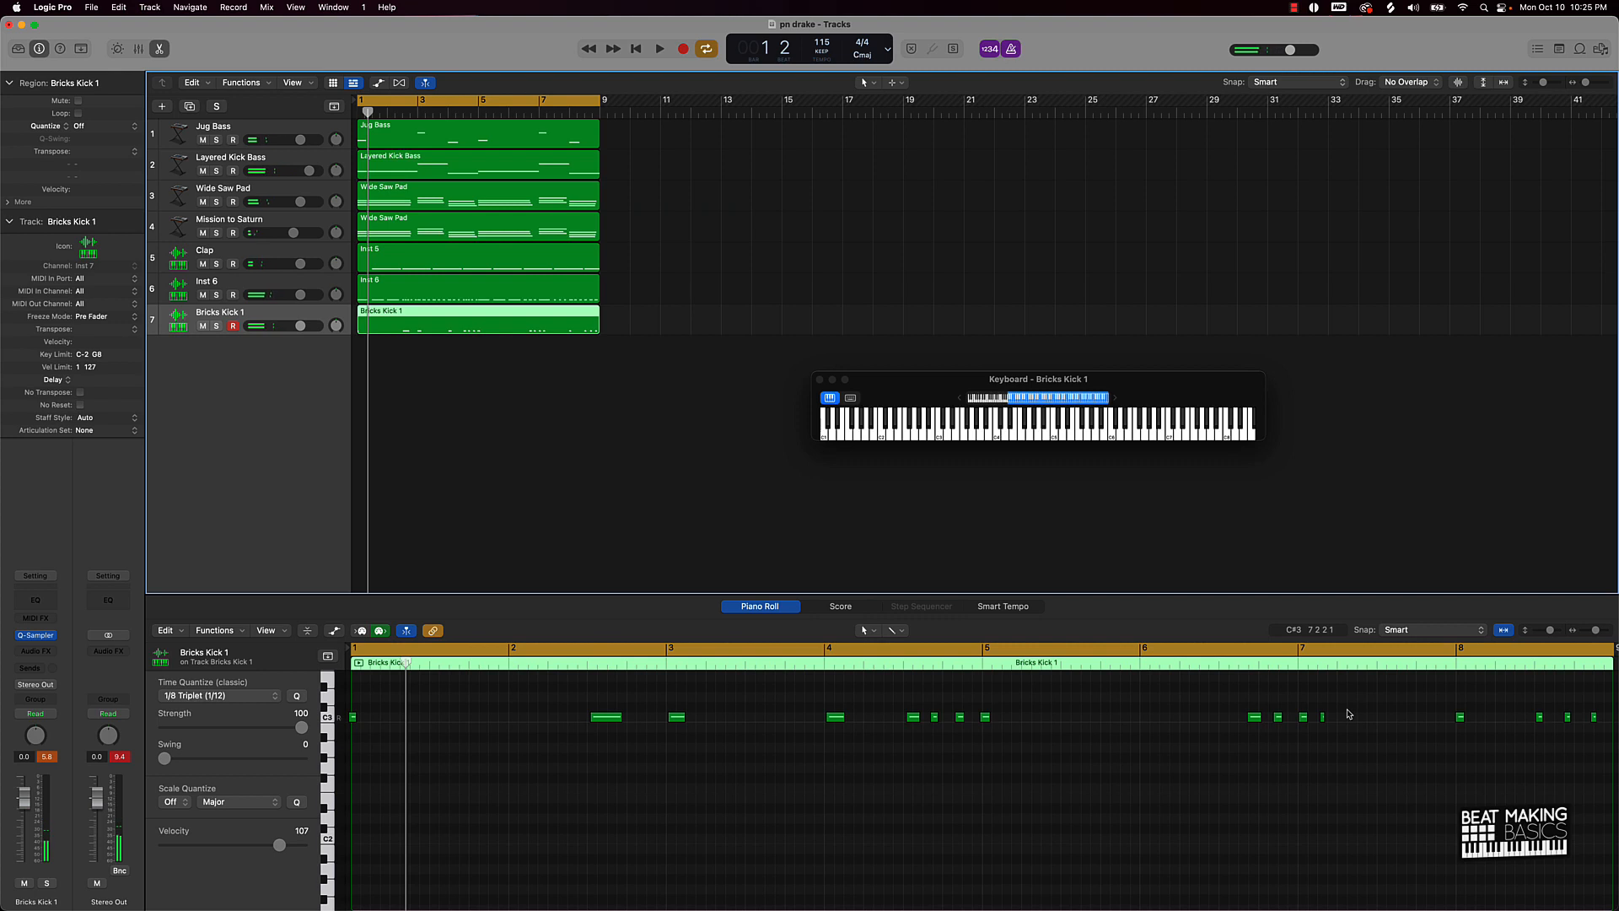
Step: Select all 15 kick notes, quantize them to 1/8 Triplet, and play the beat
{"action": "left_click", "coordinate": [1322, 718]}
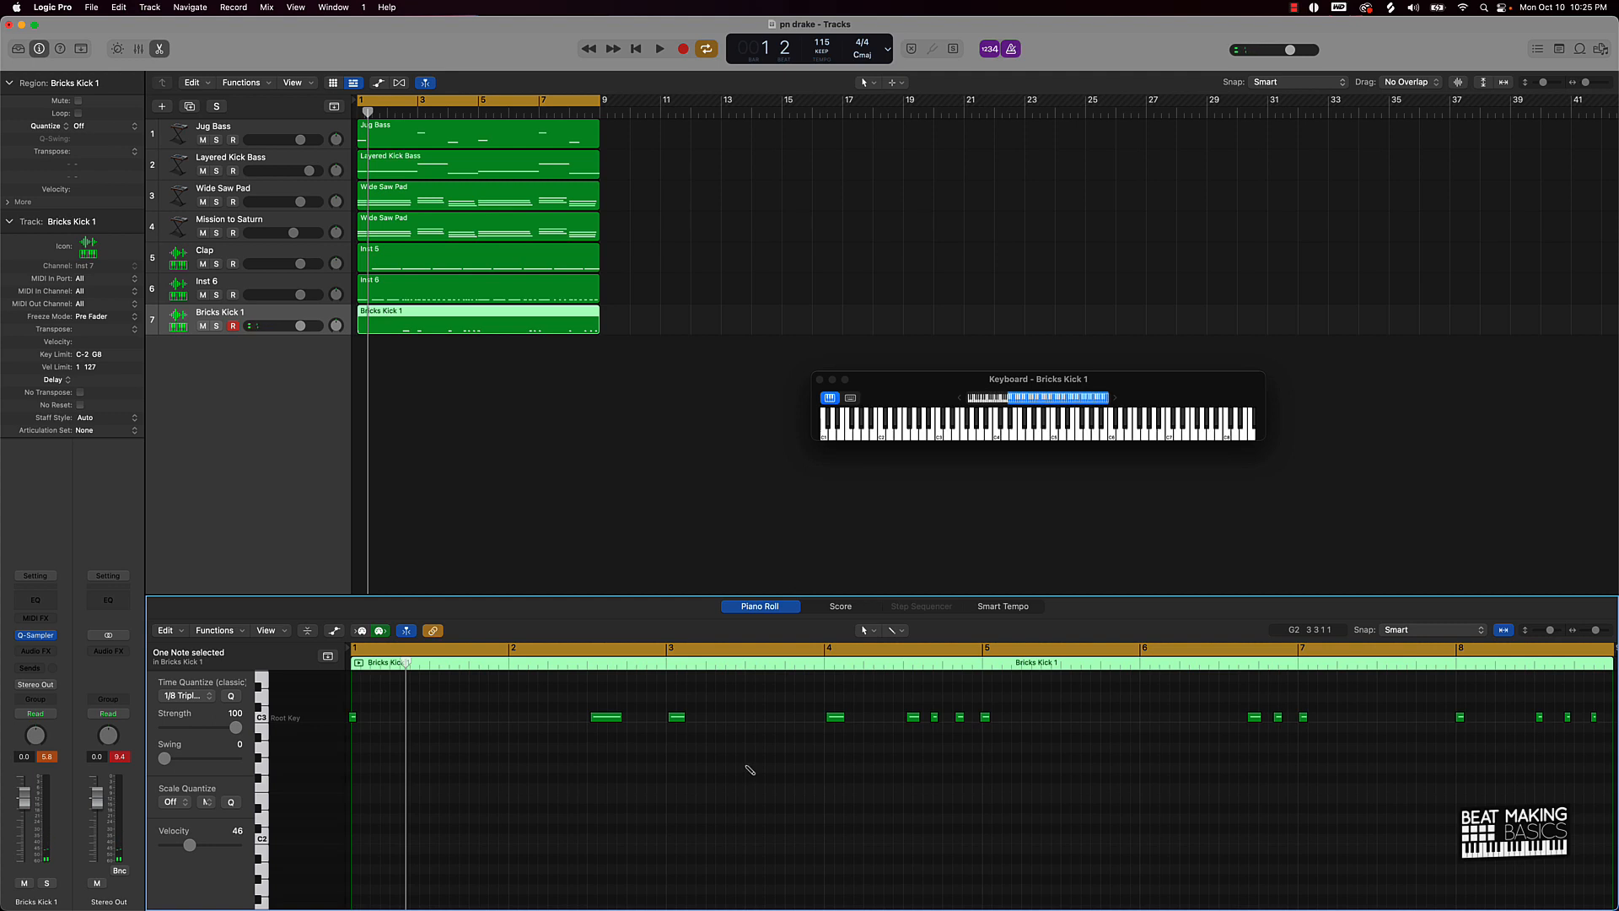
{"action": "key", "text": "super+a"}
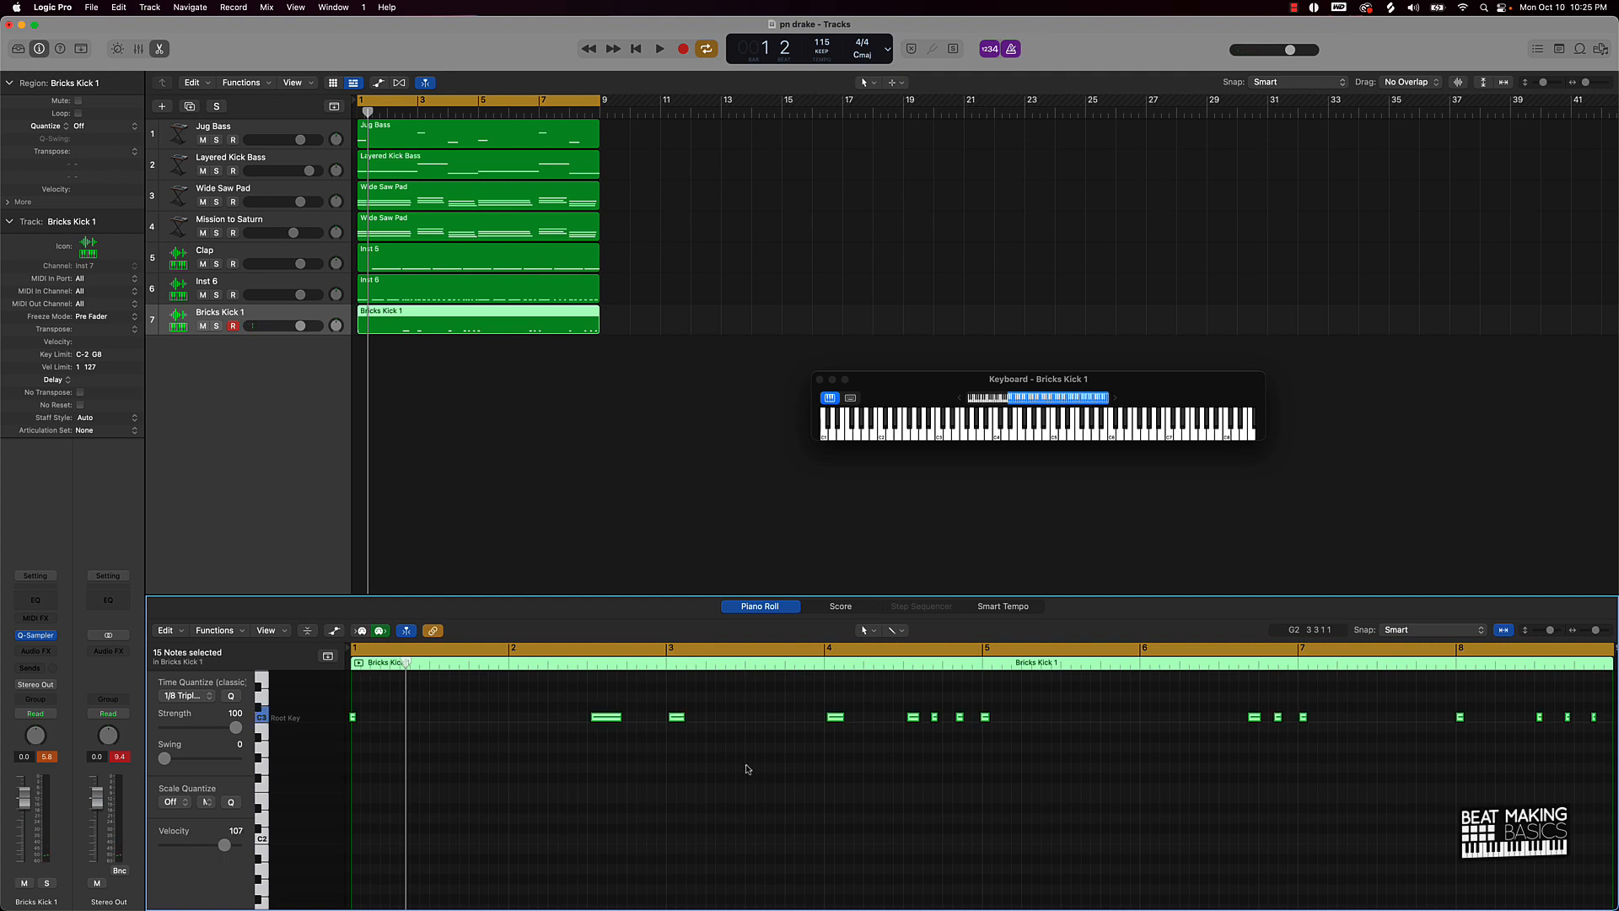
{"action": "left_click", "coordinate": [208, 698]}
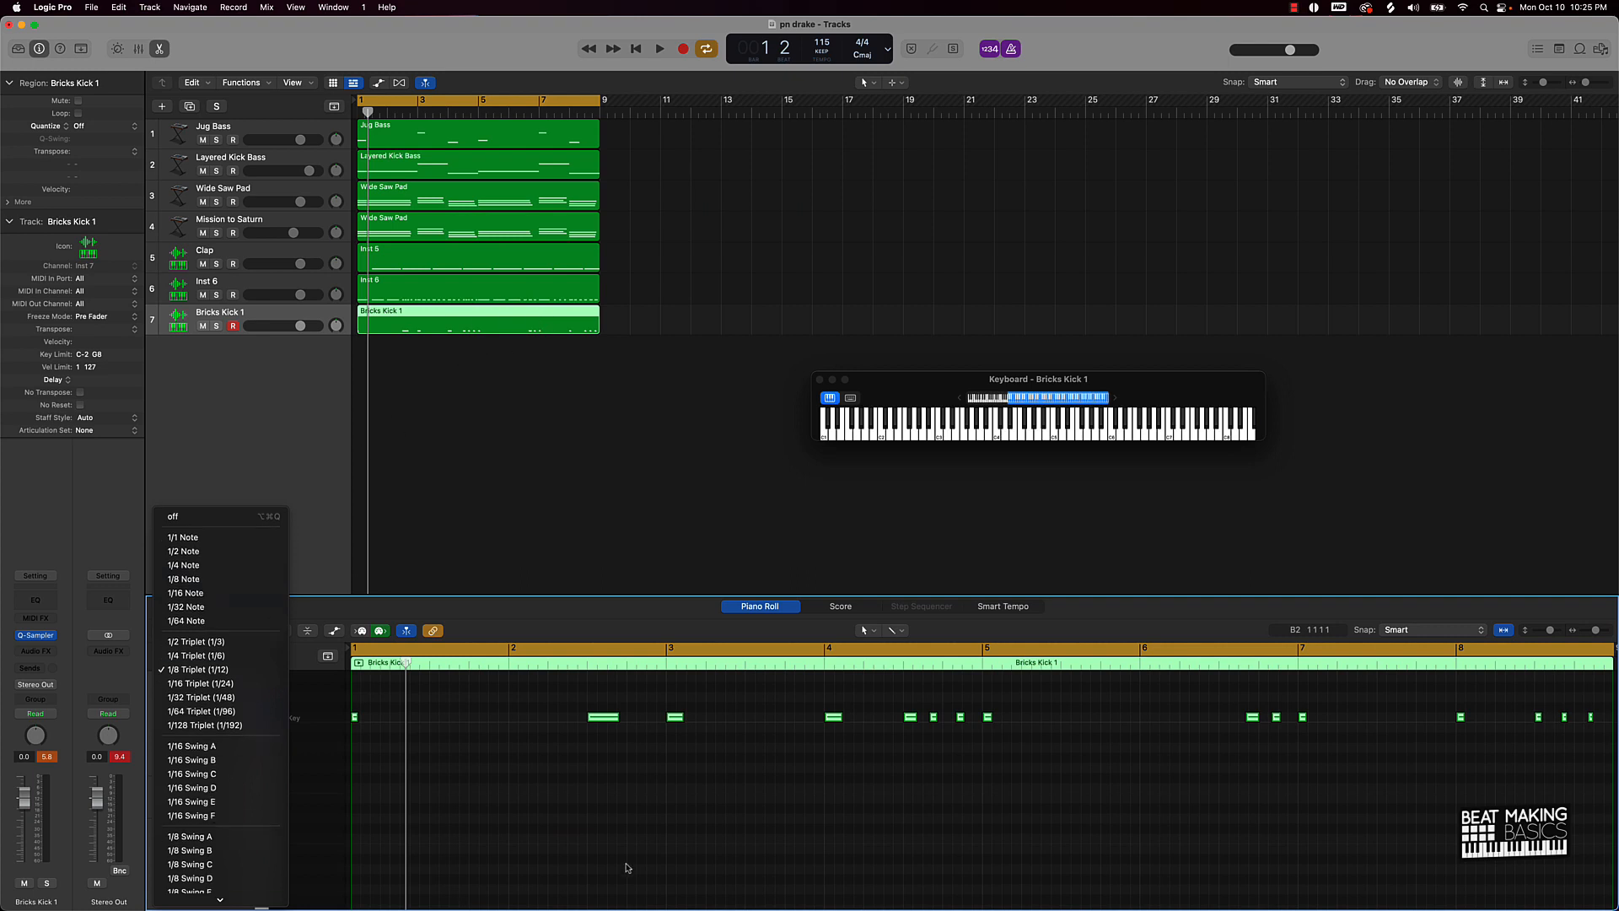
{"action": "left_click", "coordinate": [175, 670]}
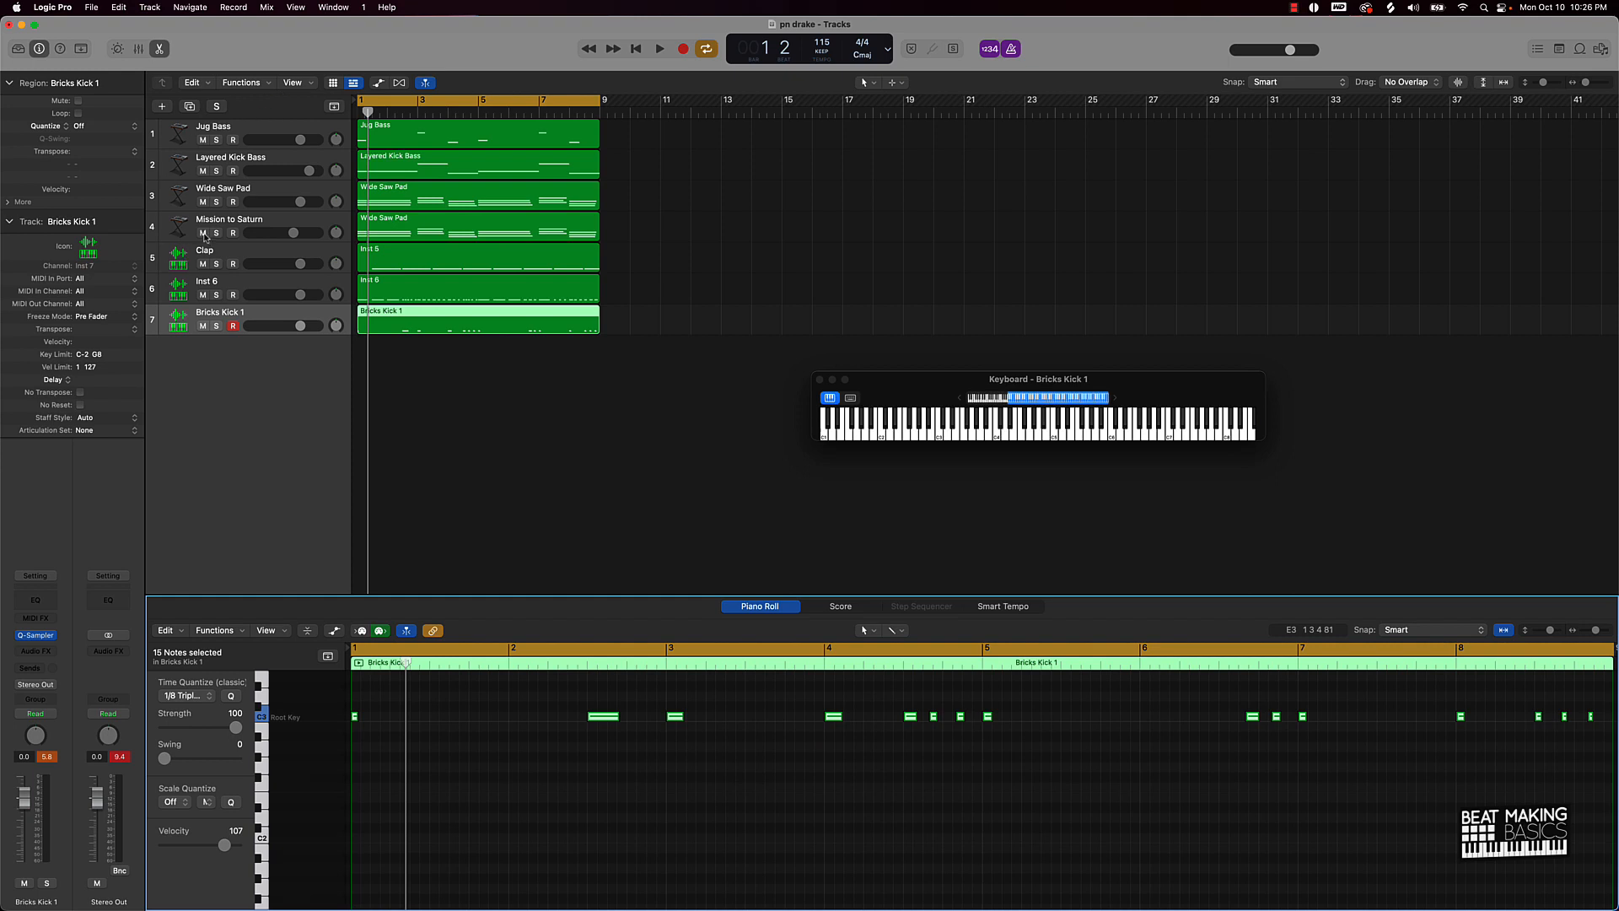
{"action": "key", "text": "space"}
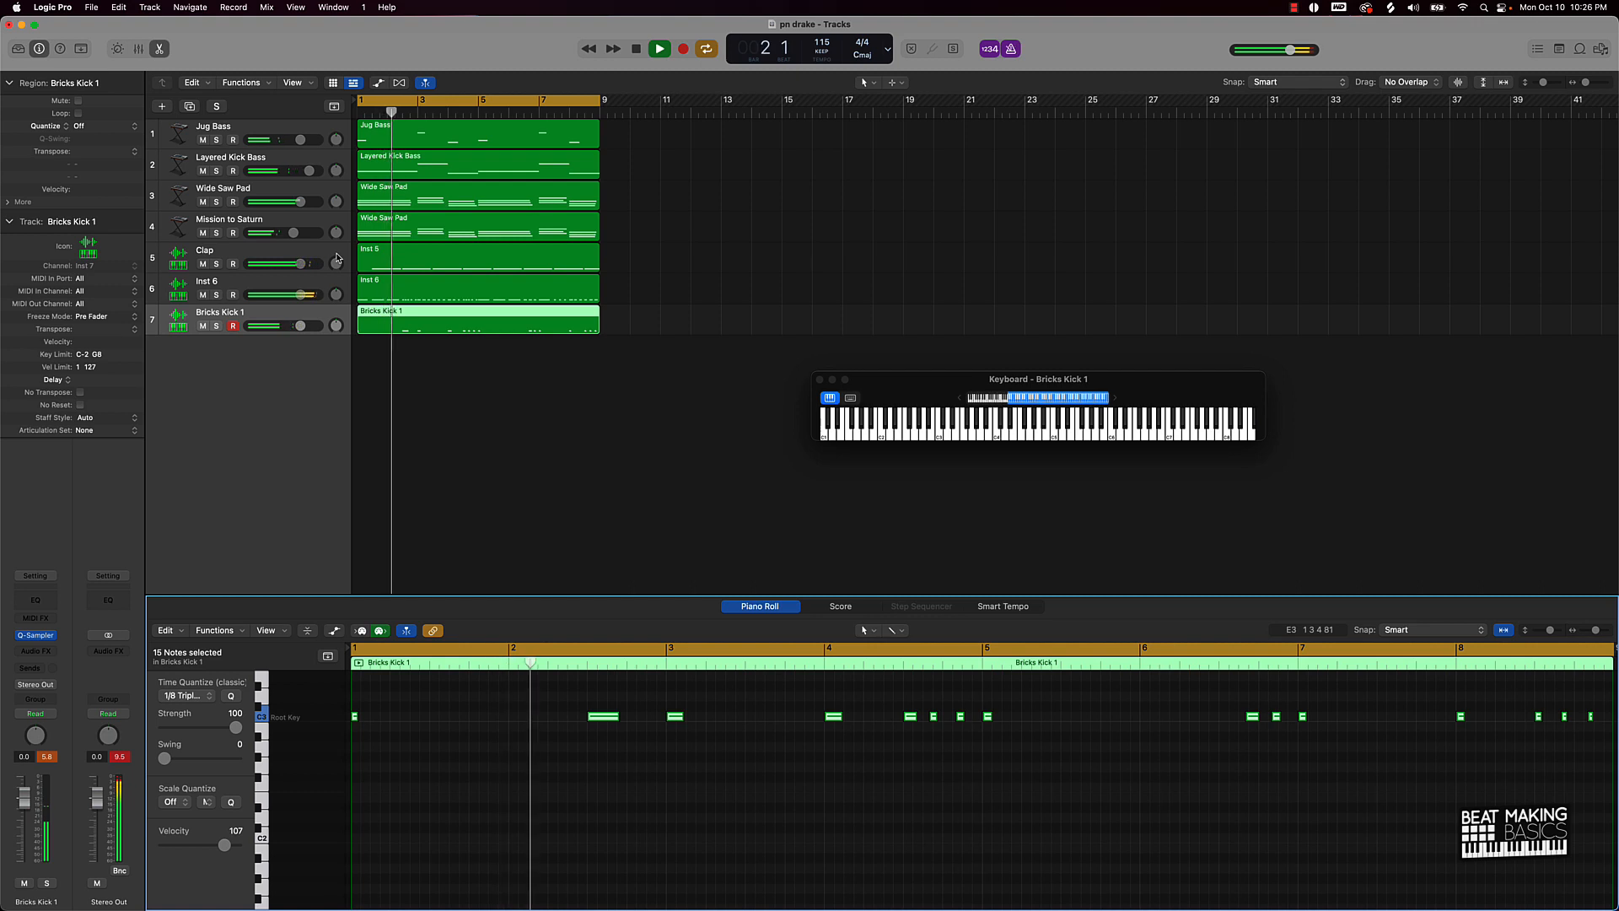
Step: Rename the Bricks Kick 1 track to 'Kick' and Inst 6 to 'Hat'
{"action": "double_click", "coordinate": [222, 314]}
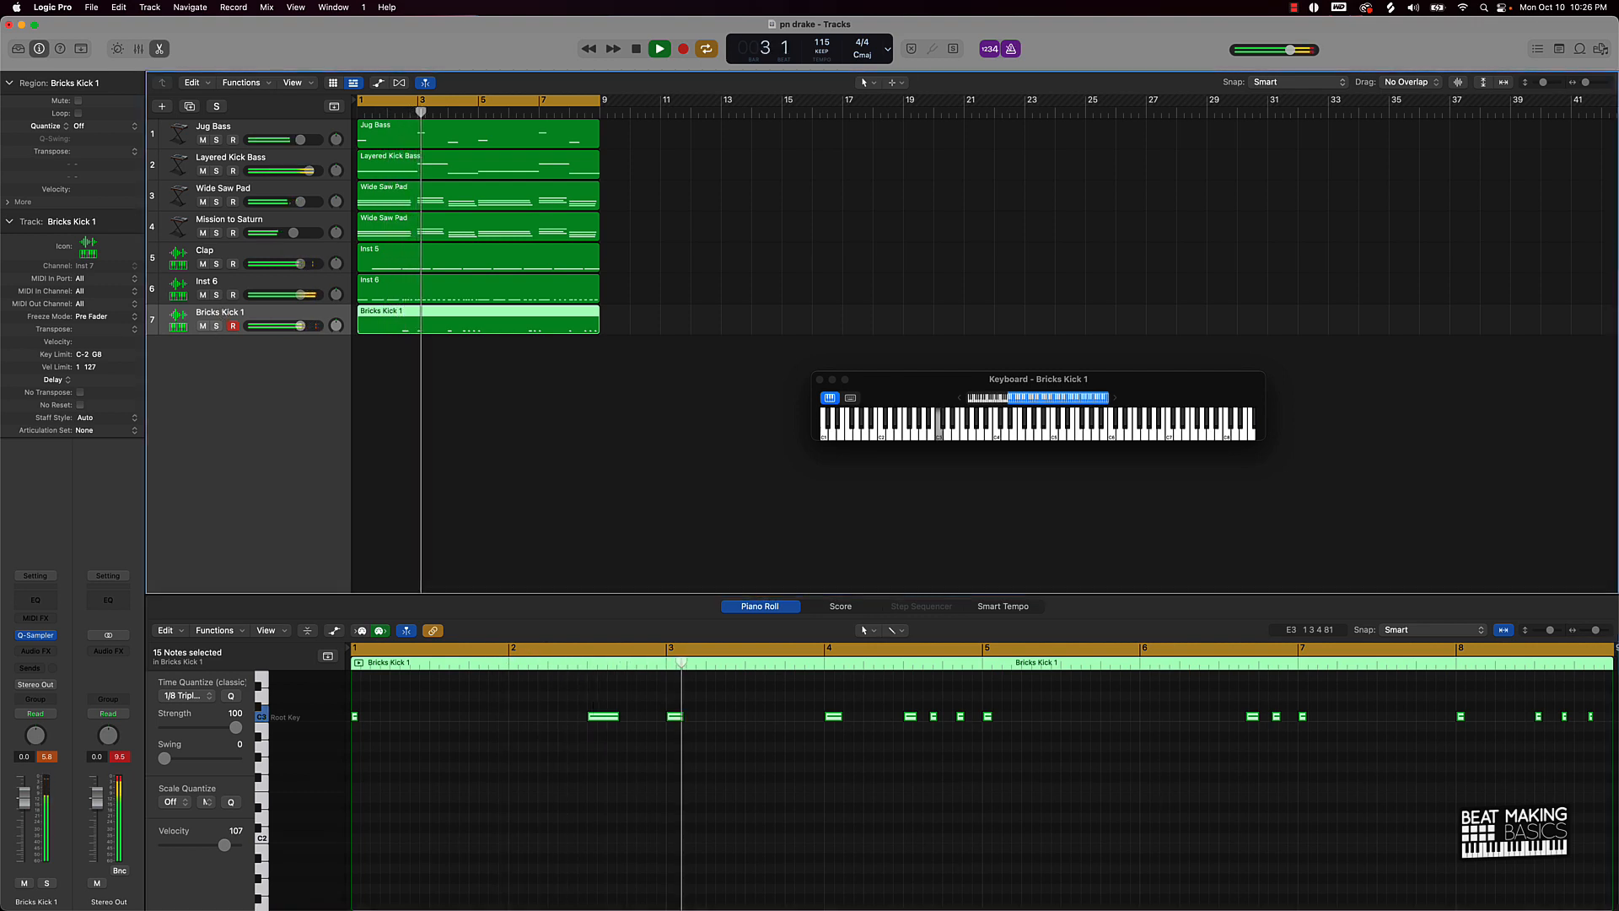
{"action": "type", "text": "Kick"}
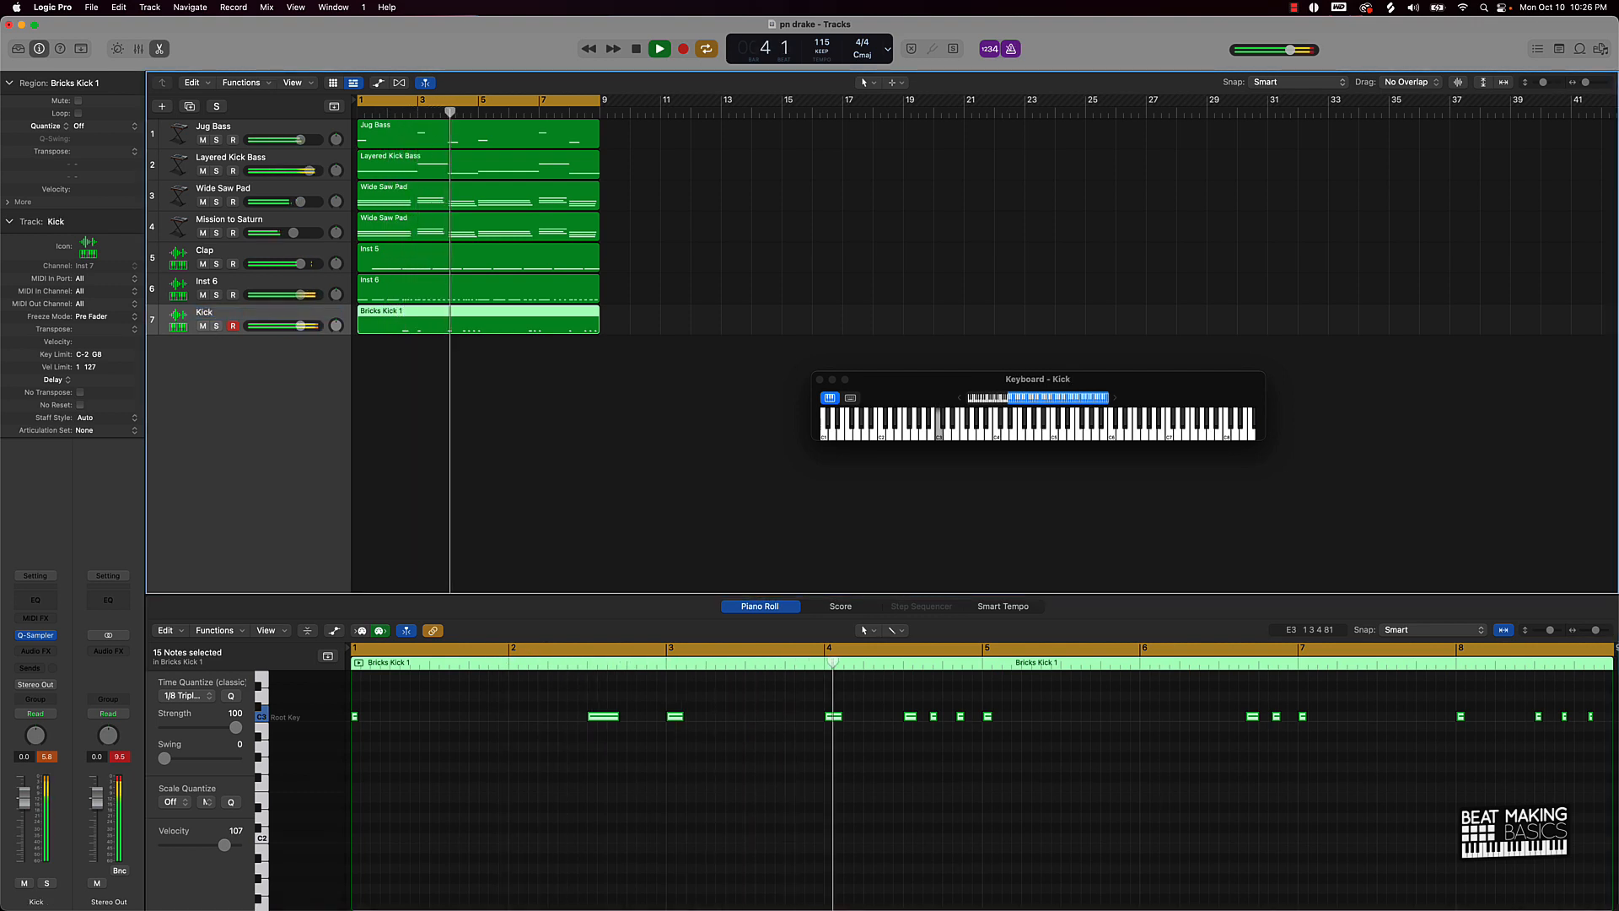
{"action": "key", "text": "Return"}
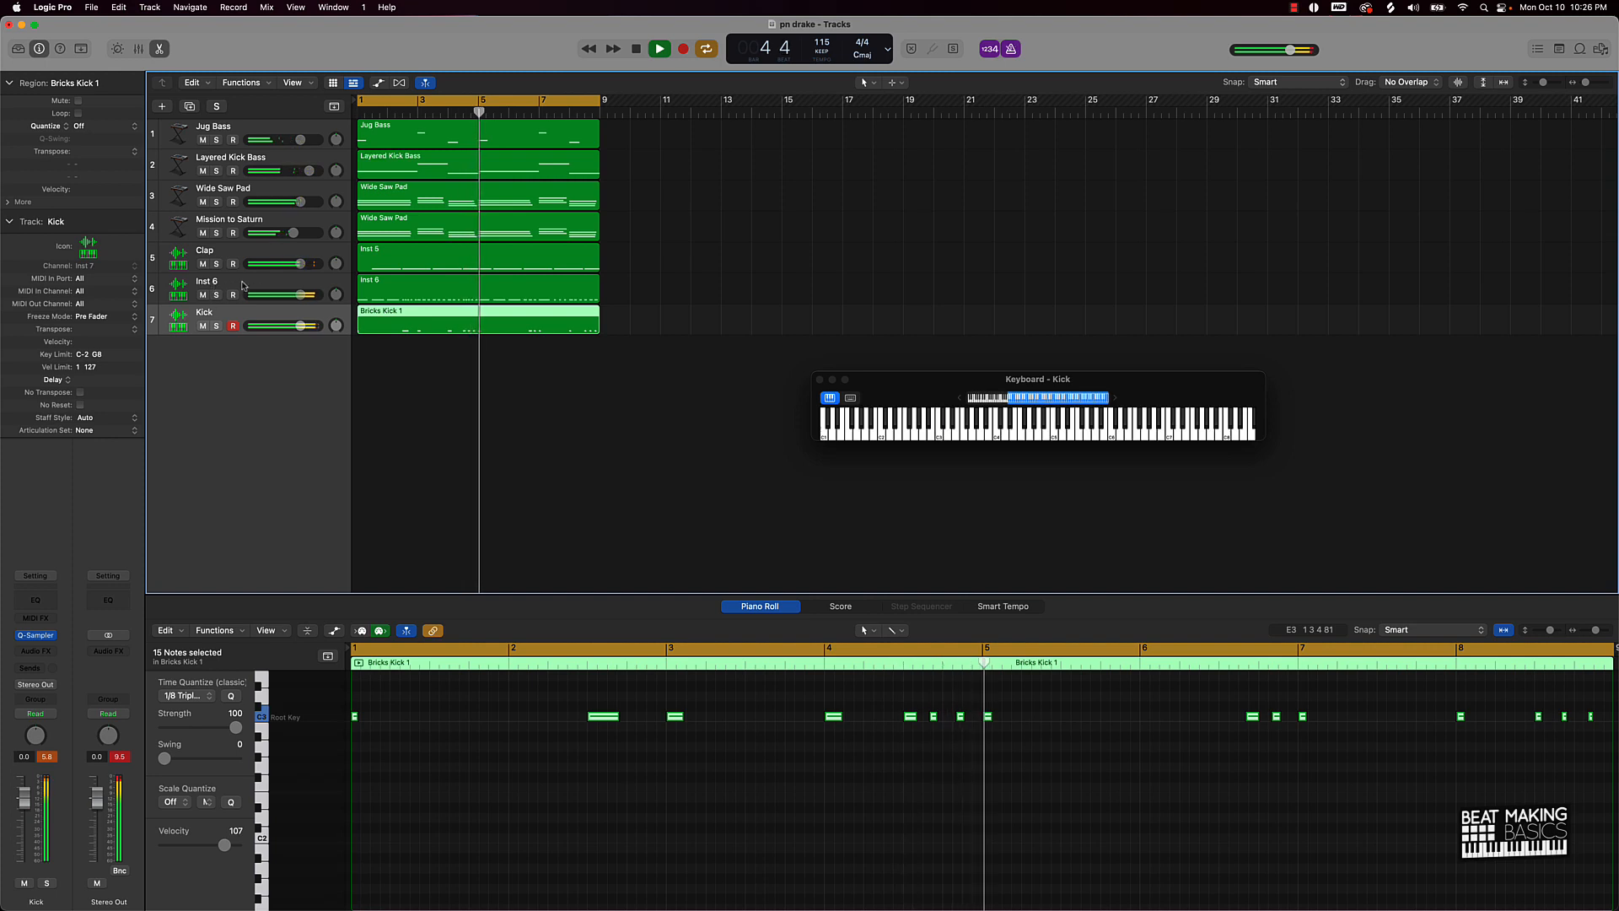
{"action": "double_click", "coordinate": [213, 284]}
{"action": "type", "text": "Hat"}
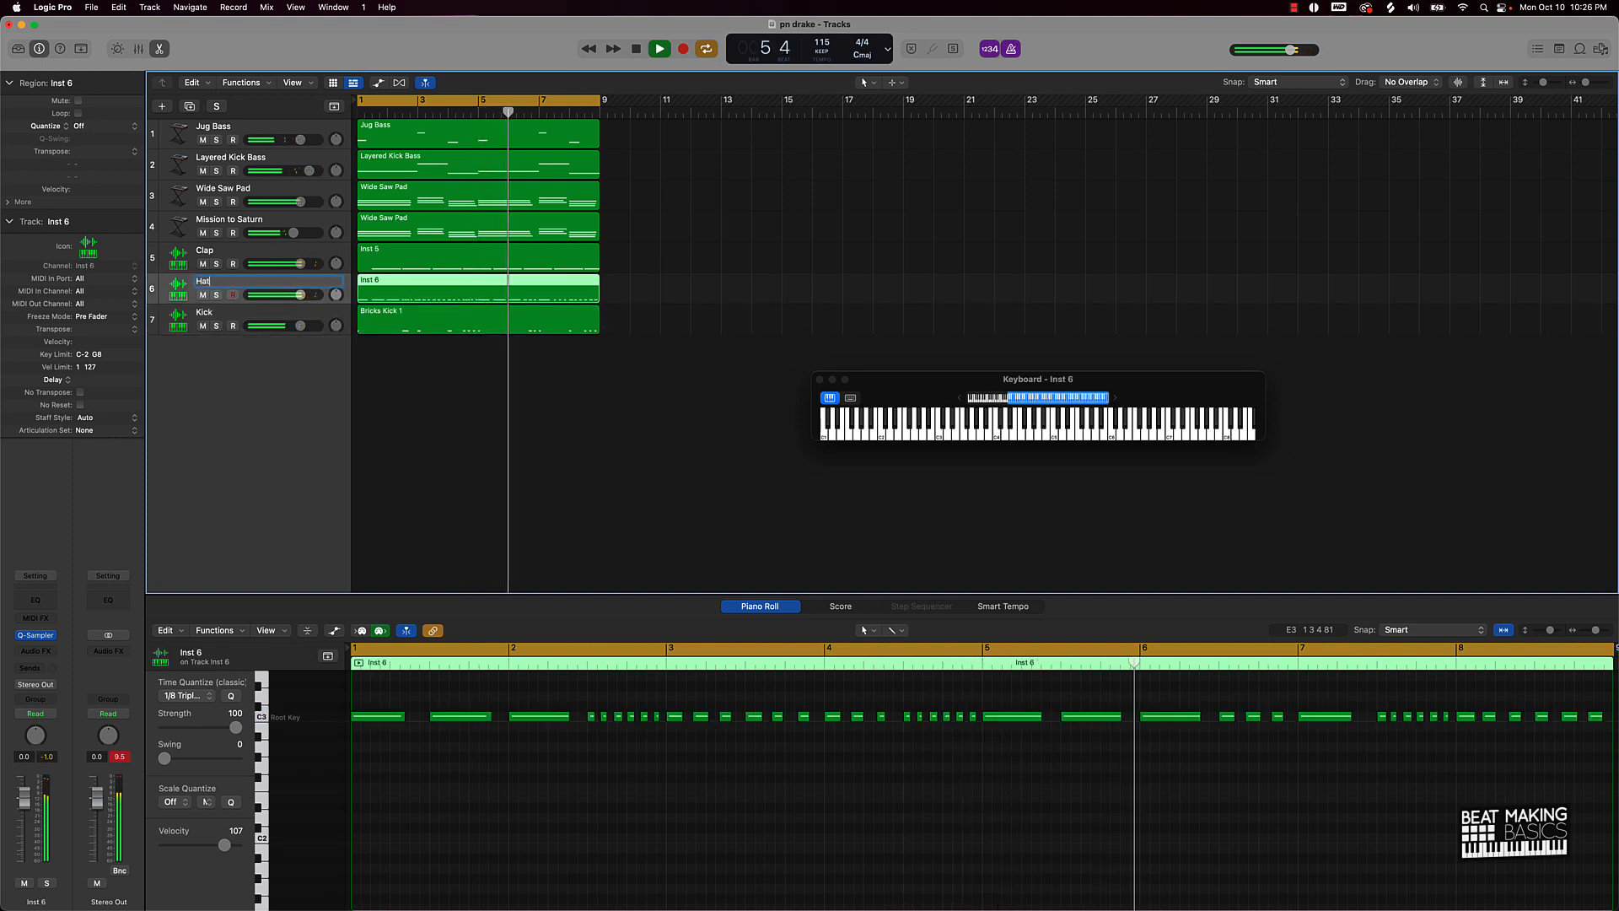
{"action": "key", "text": "Return"}
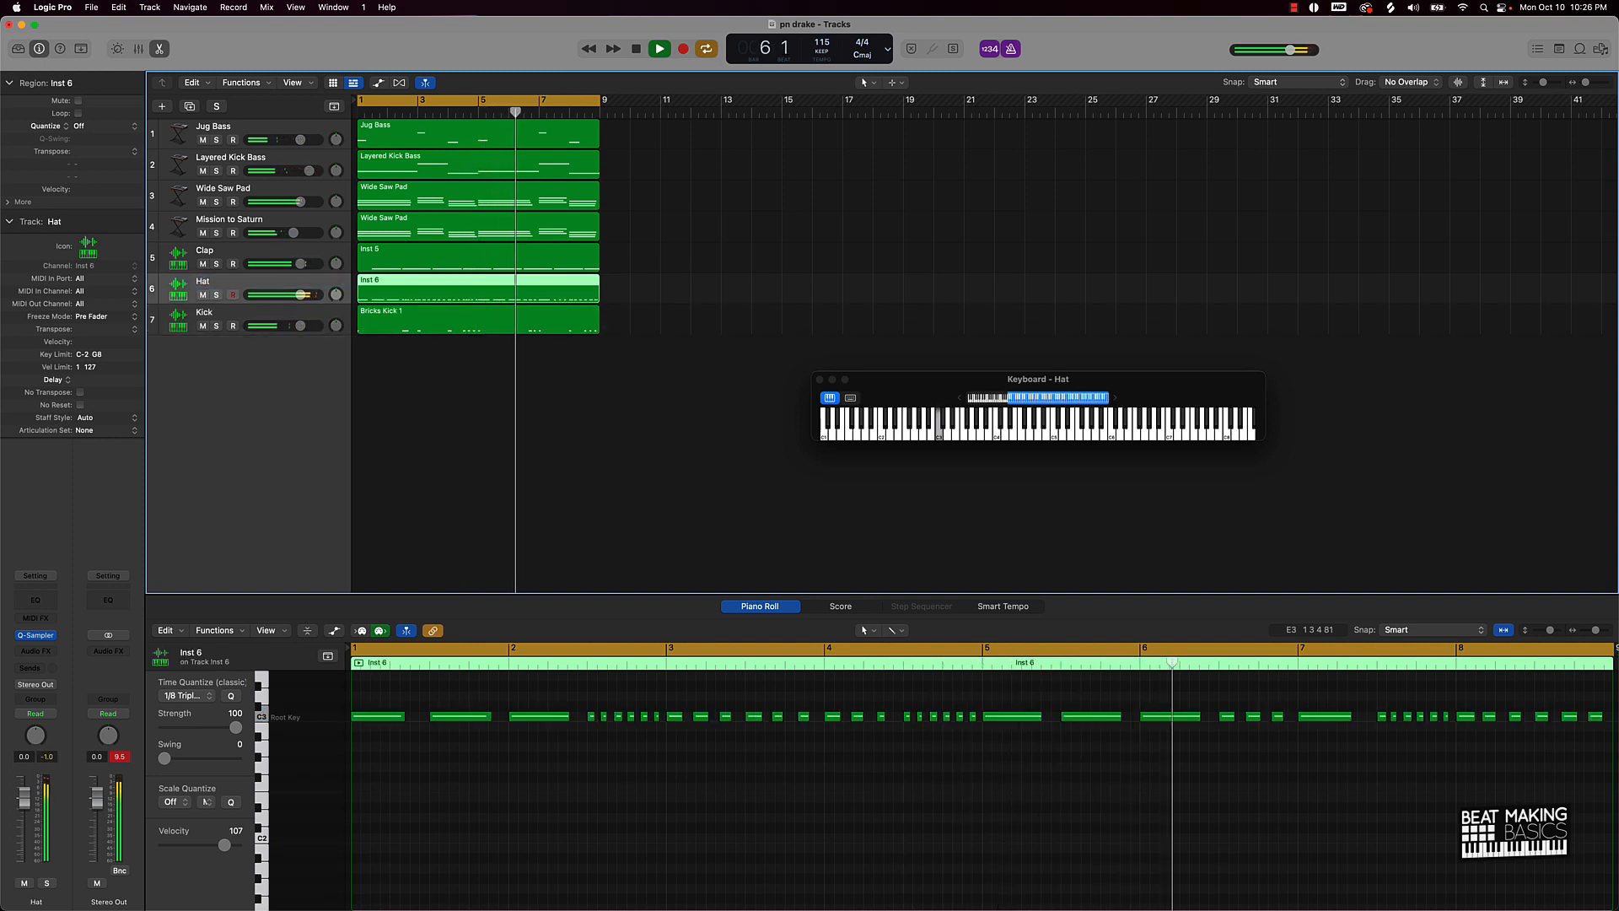
Step: Turn off the metronome, set Hat to -1.5 dB, and mute Wide Saw Pad instead of Mission to Saturn
{"action": "left_click", "coordinate": [203, 233]}
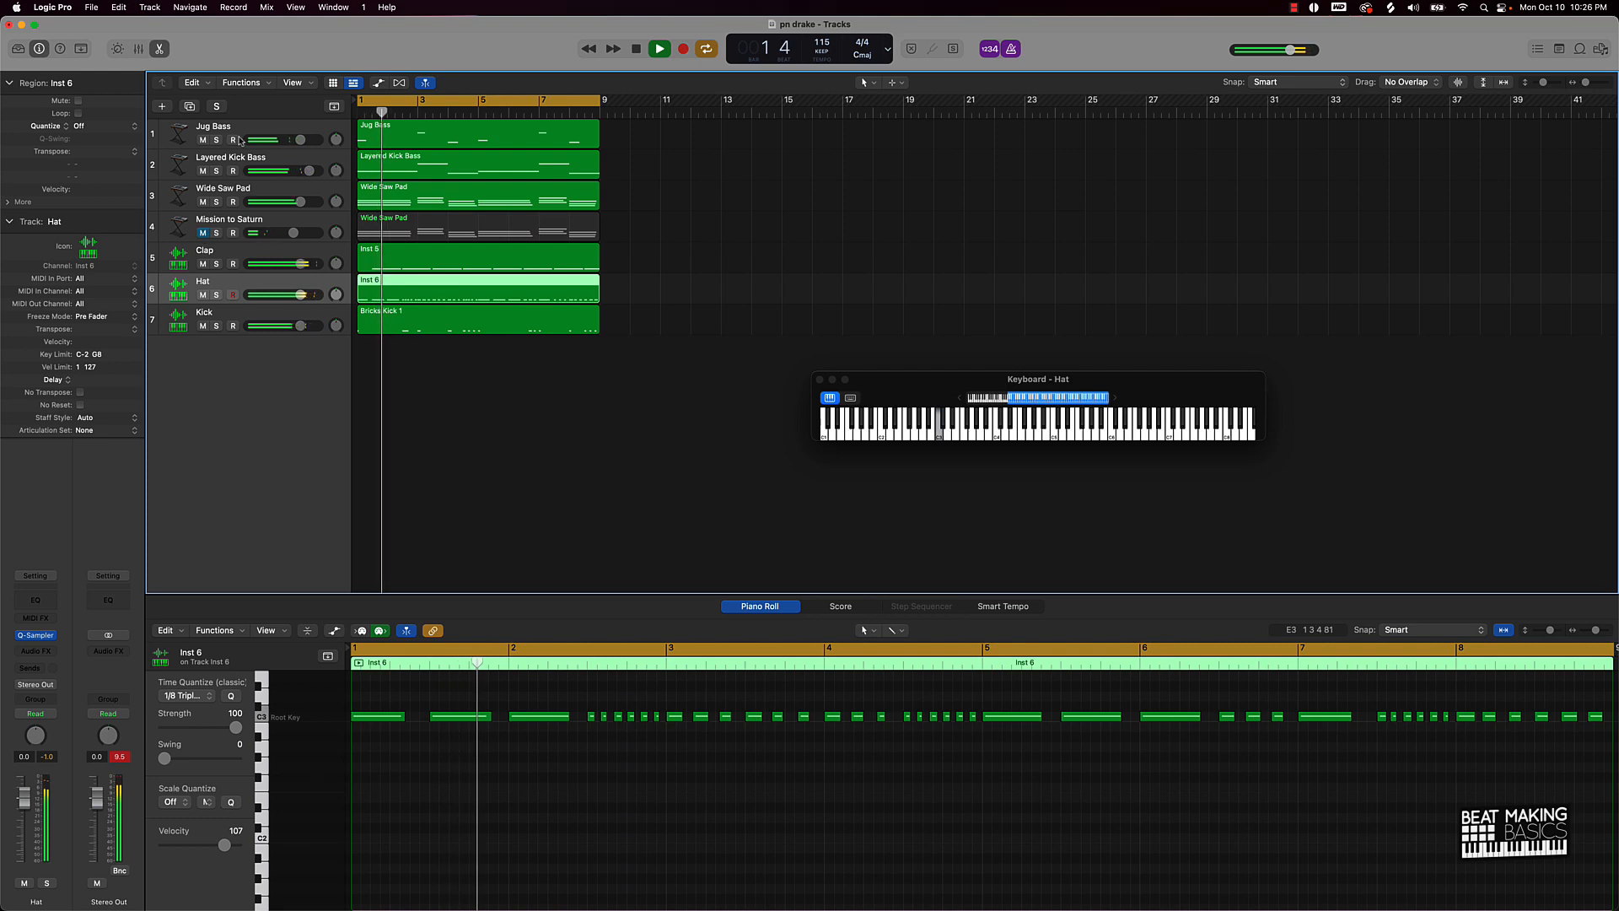
{"action": "left_click", "coordinate": [1011, 49]}
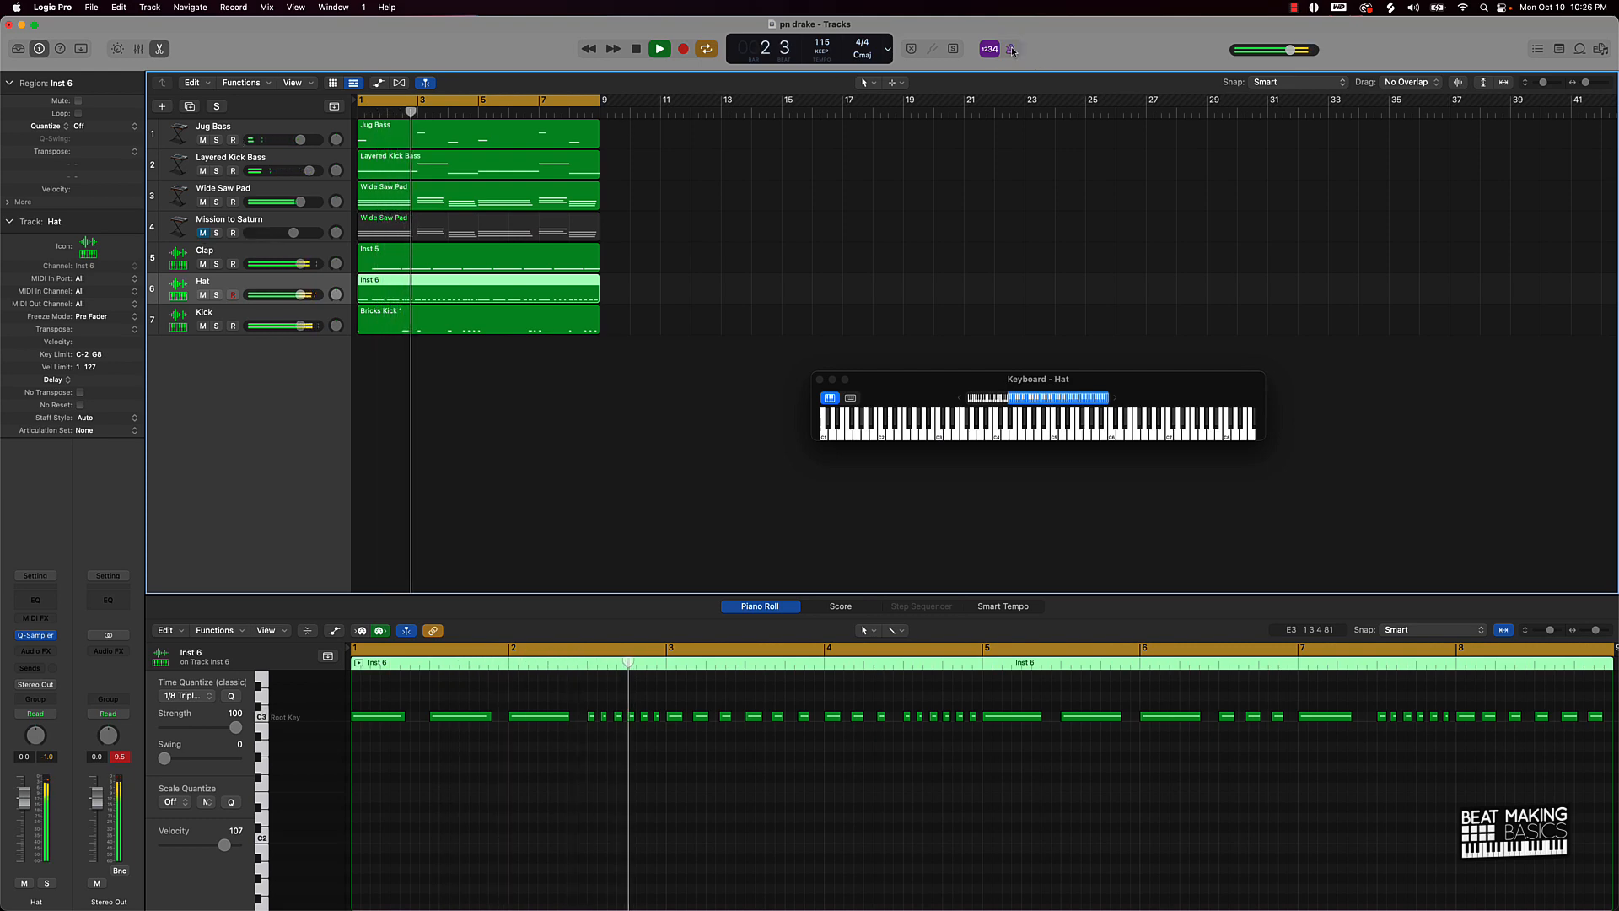
{"action": "left_click_drag", "start_coordinate": [301, 295], "coordinate": [270, 302]}
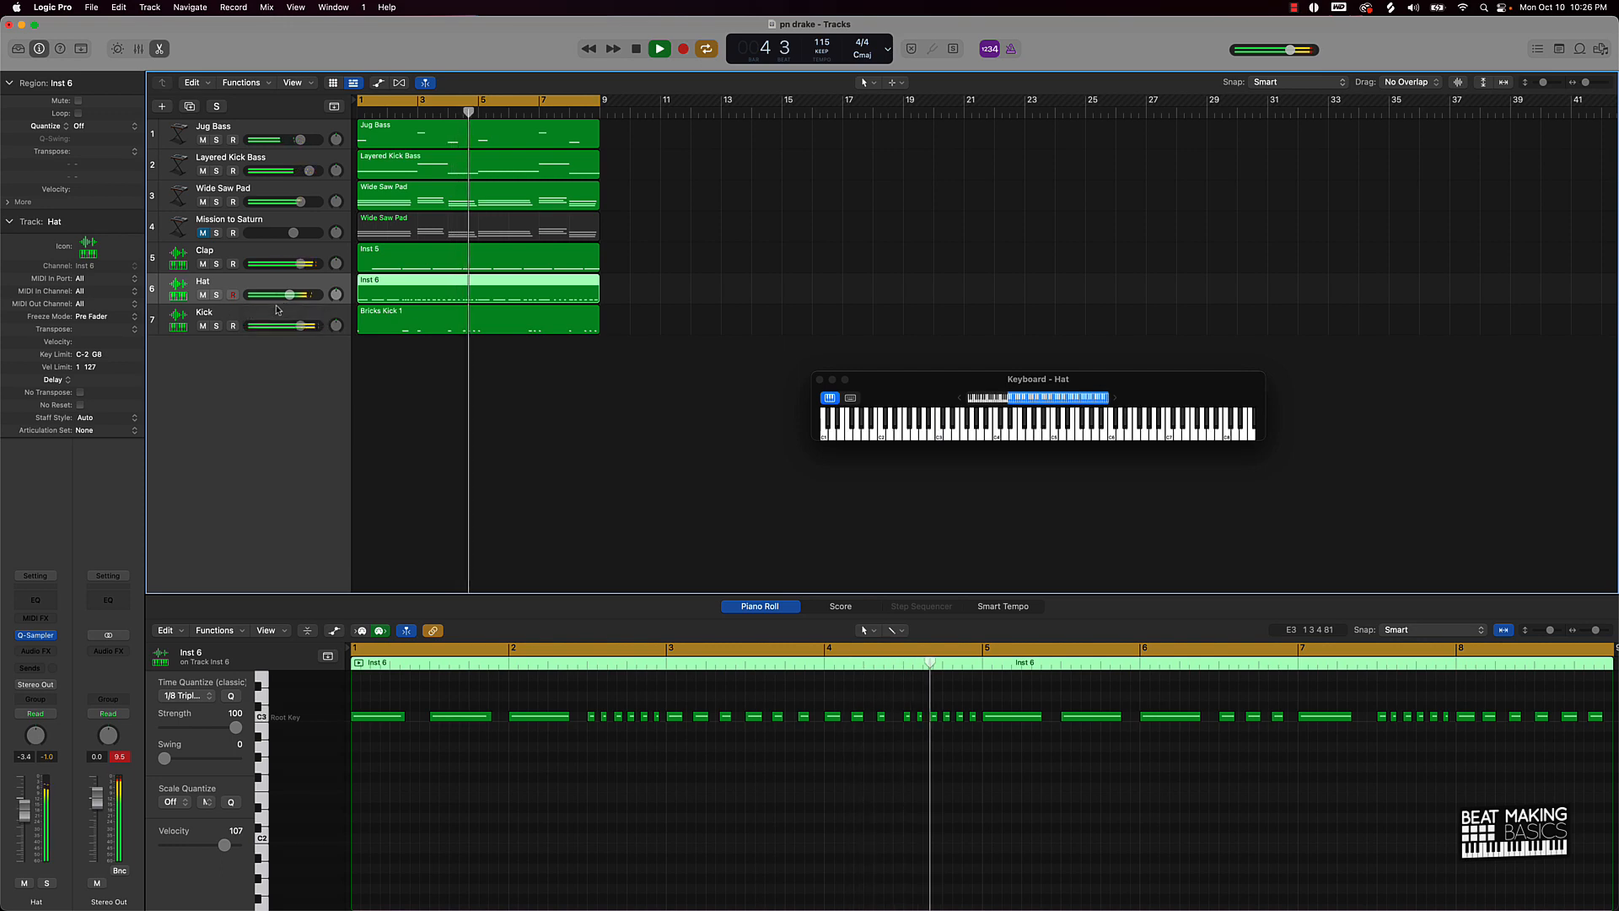
{"action": "left_click_drag", "start_coordinate": [294, 296], "coordinate": [295, 295]}
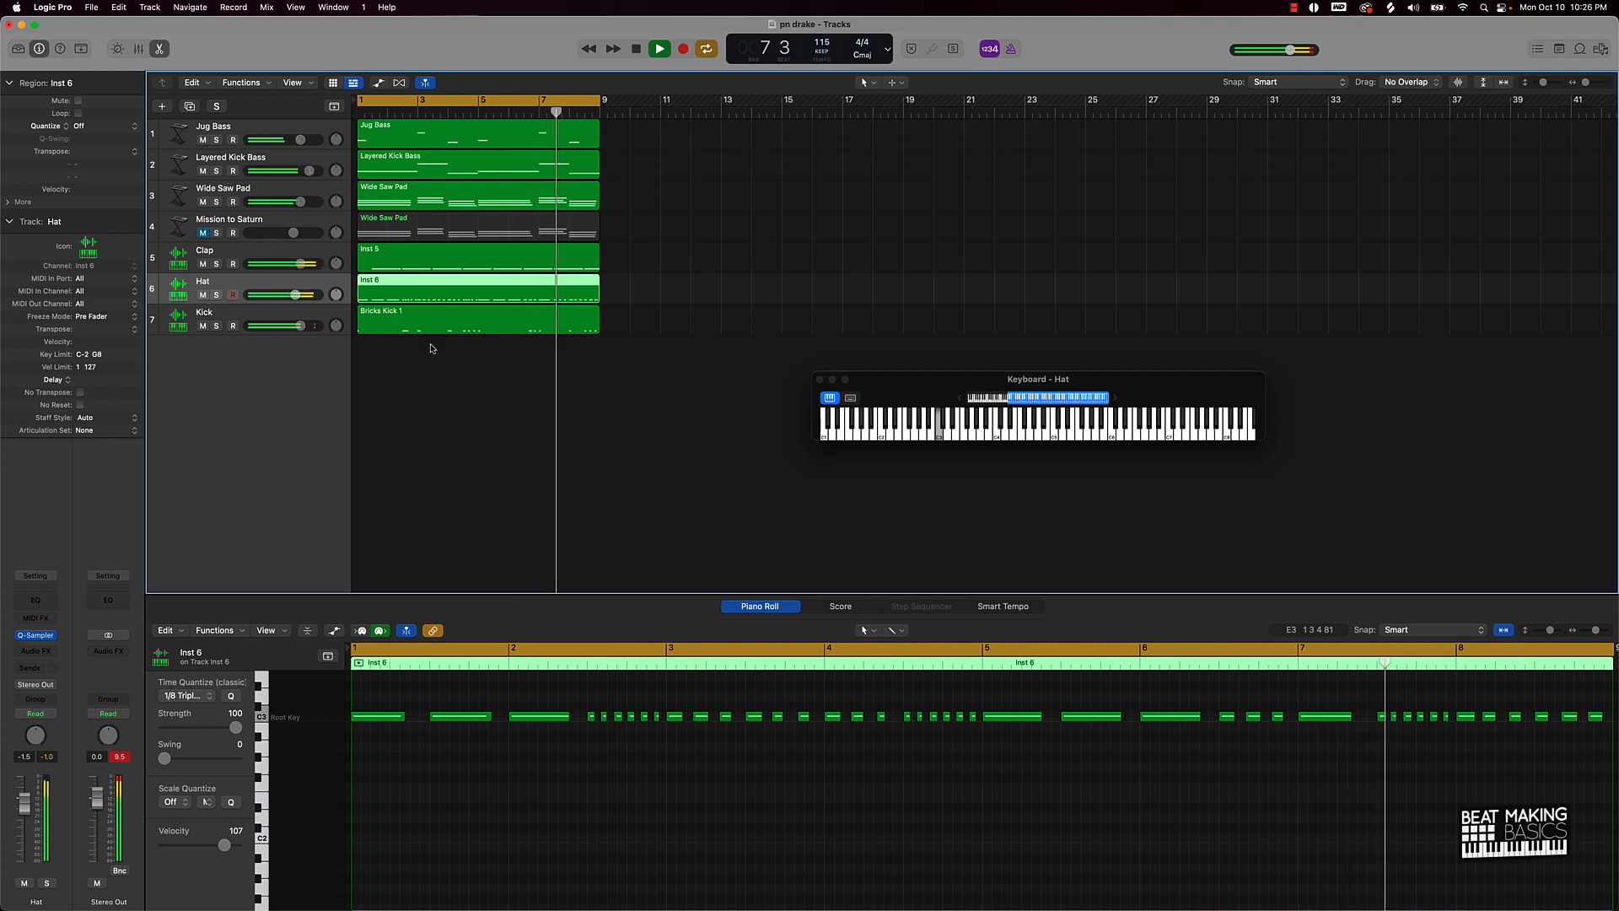
{"action": "left_click", "coordinate": [203, 203]}
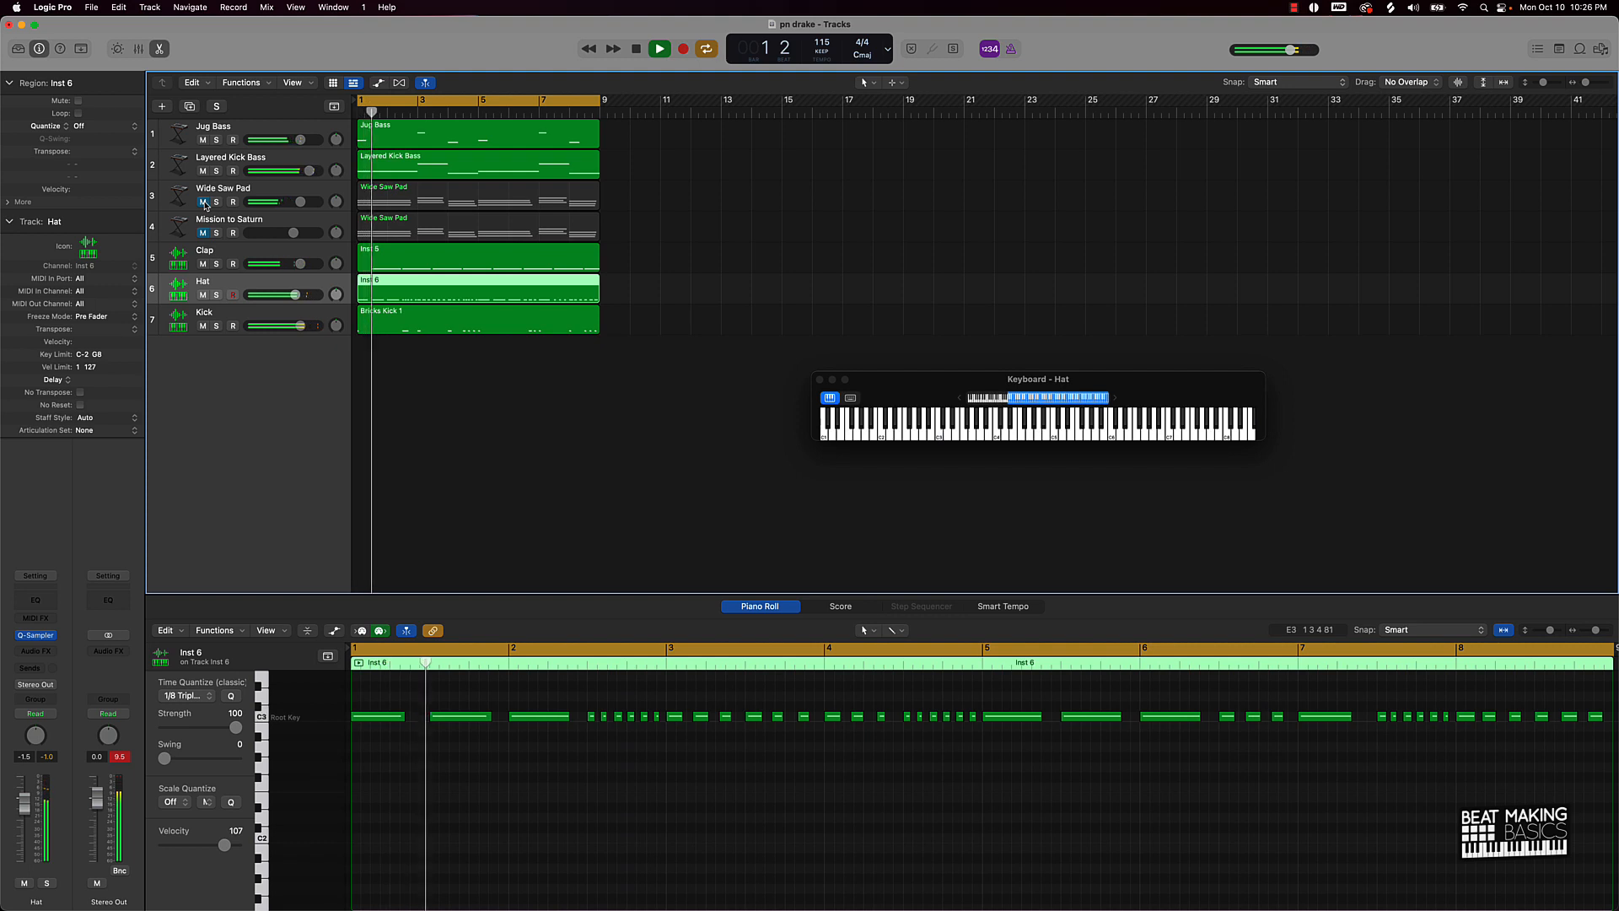
{"action": "left_click", "coordinate": [203, 233]}
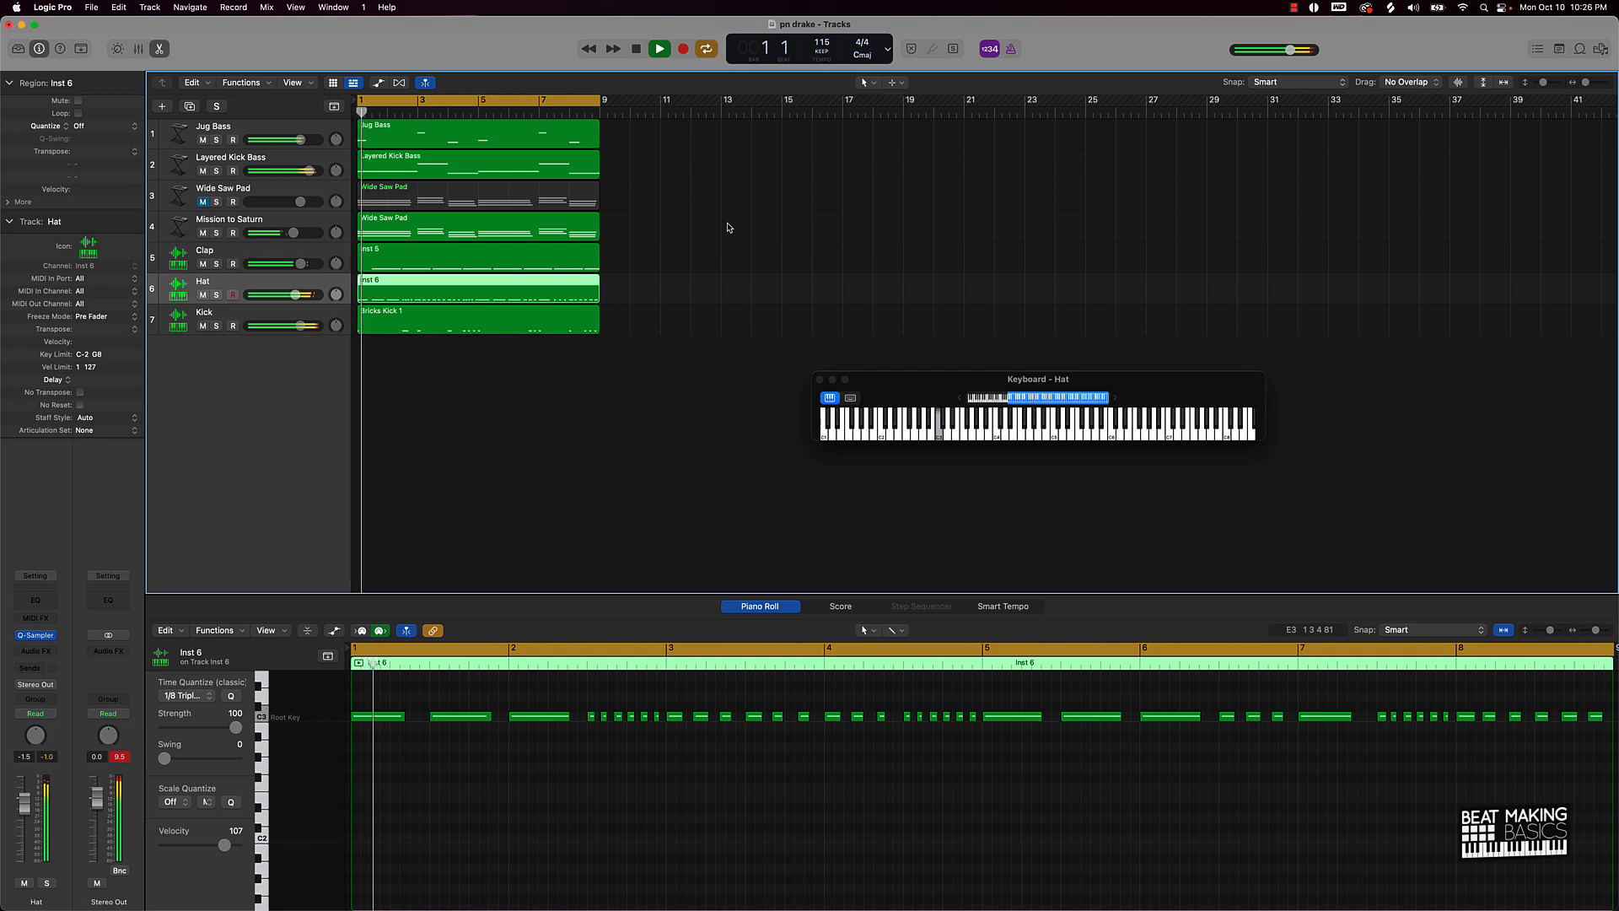
Step: Stop playback of the seven-track beat
{"action": "key", "text": "space"}
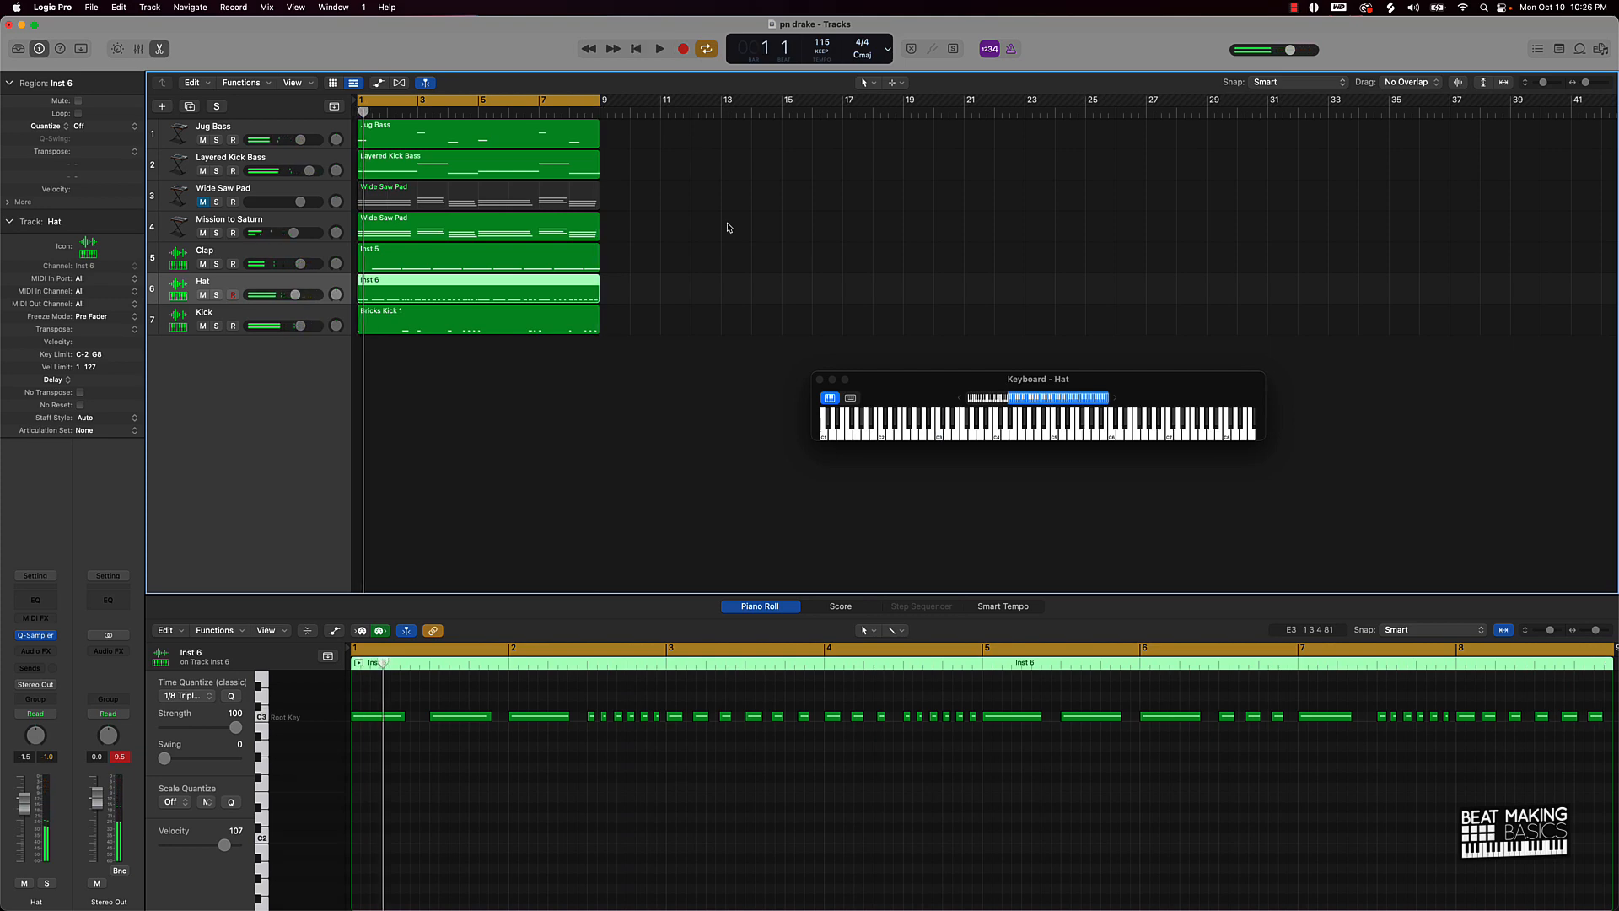